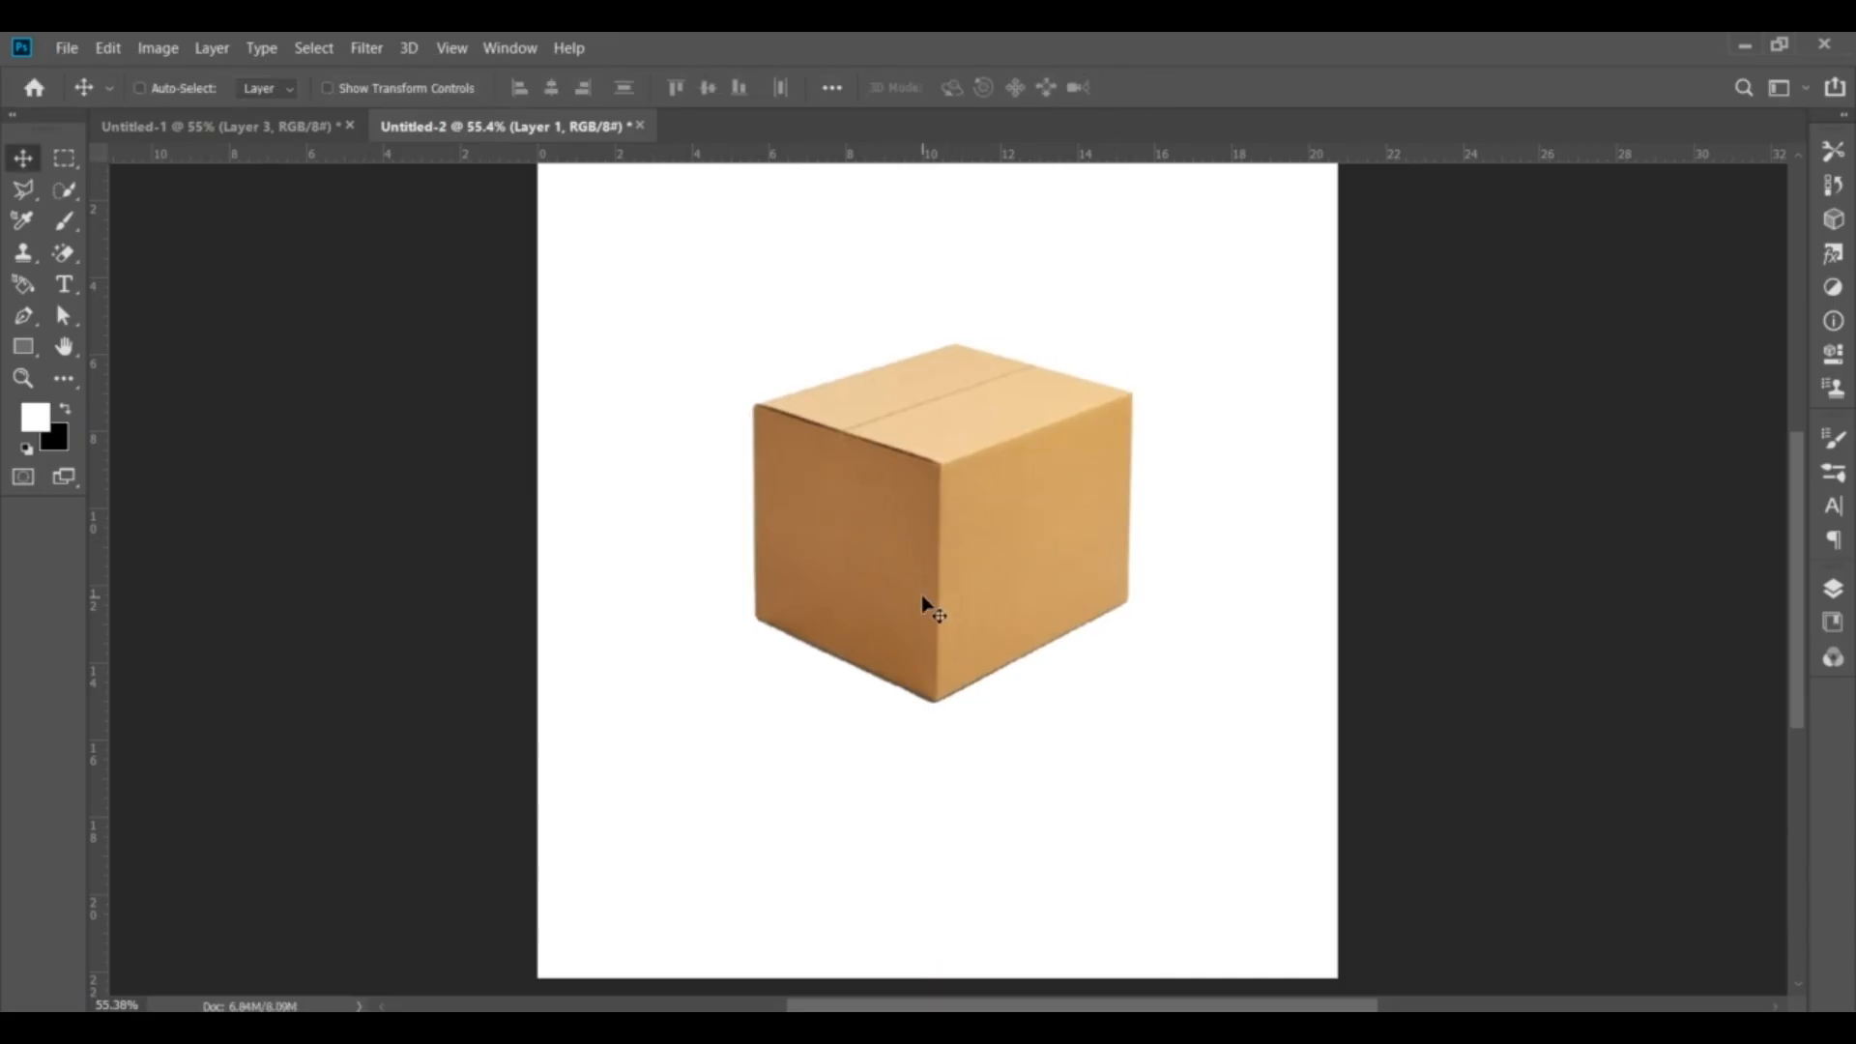
Add a new empty layer above the cardboard box layer
scroll(944, 655, "up", 1)
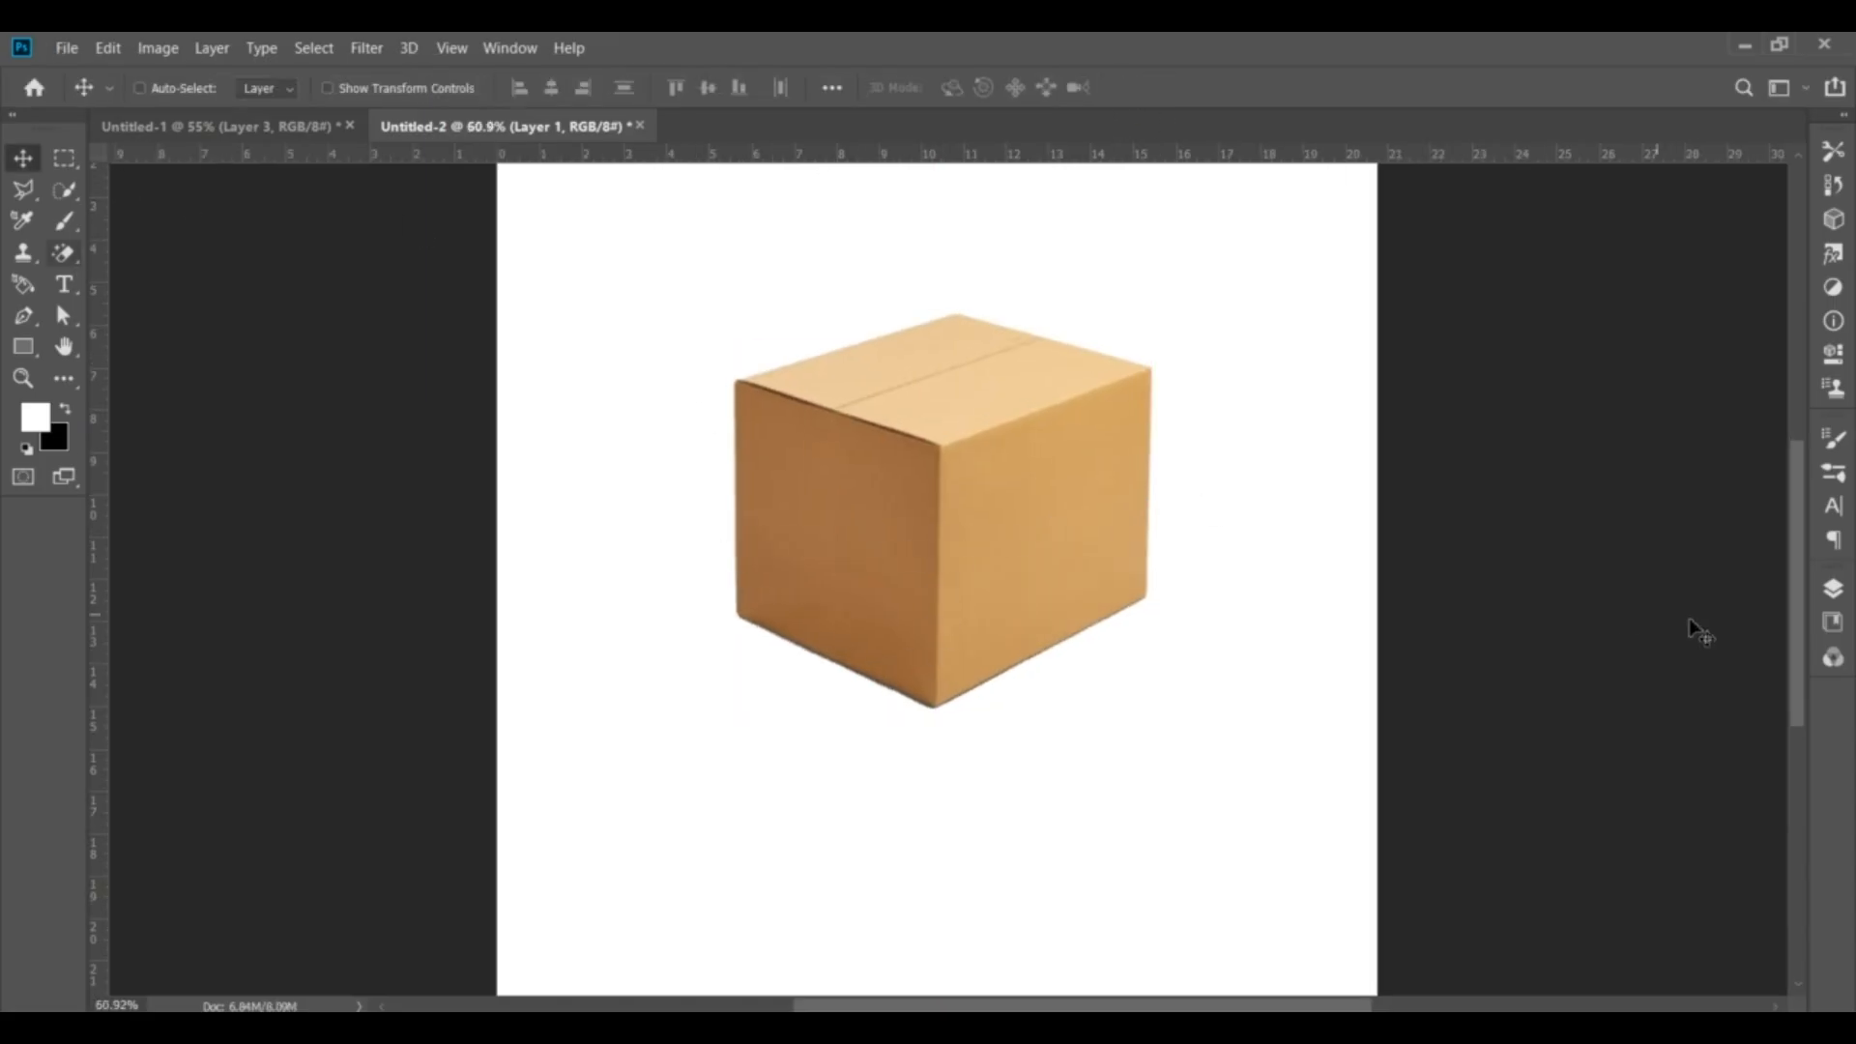
left_click(1833, 588)
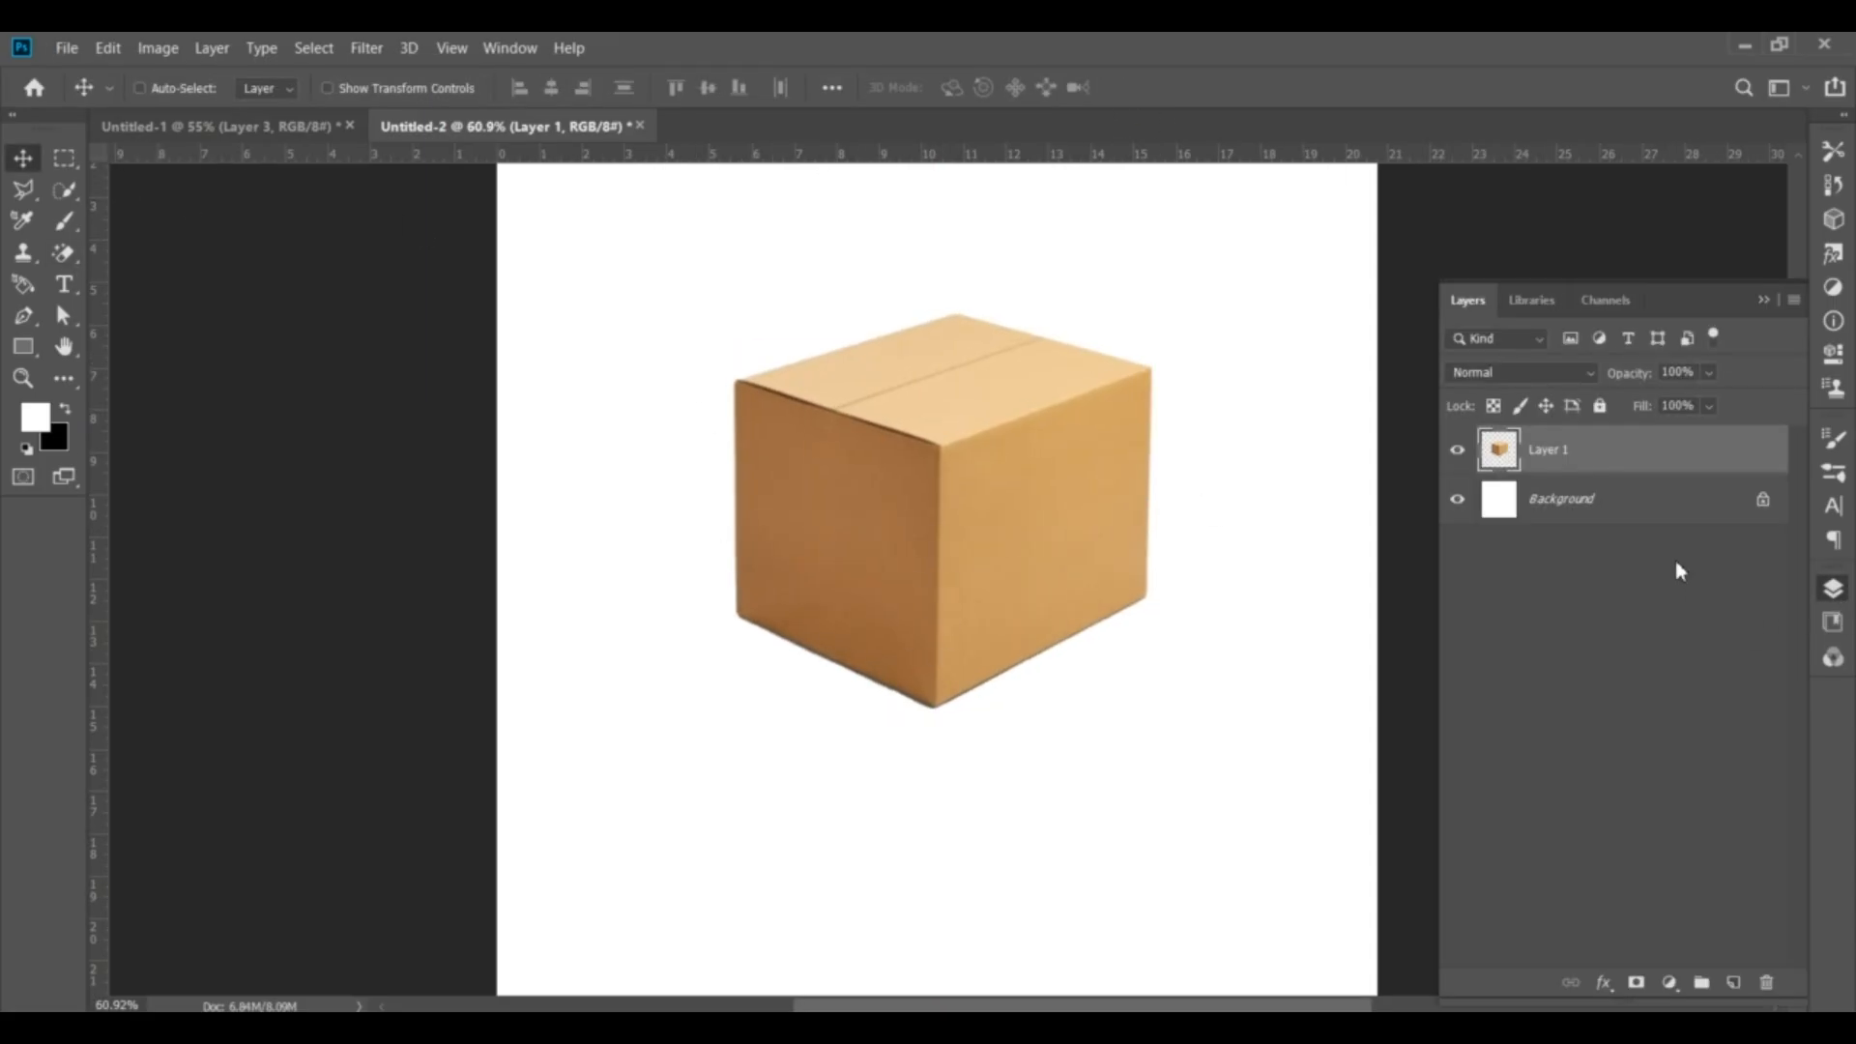
left_click(1734, 982)
scroll(928, 745, "up", 4)
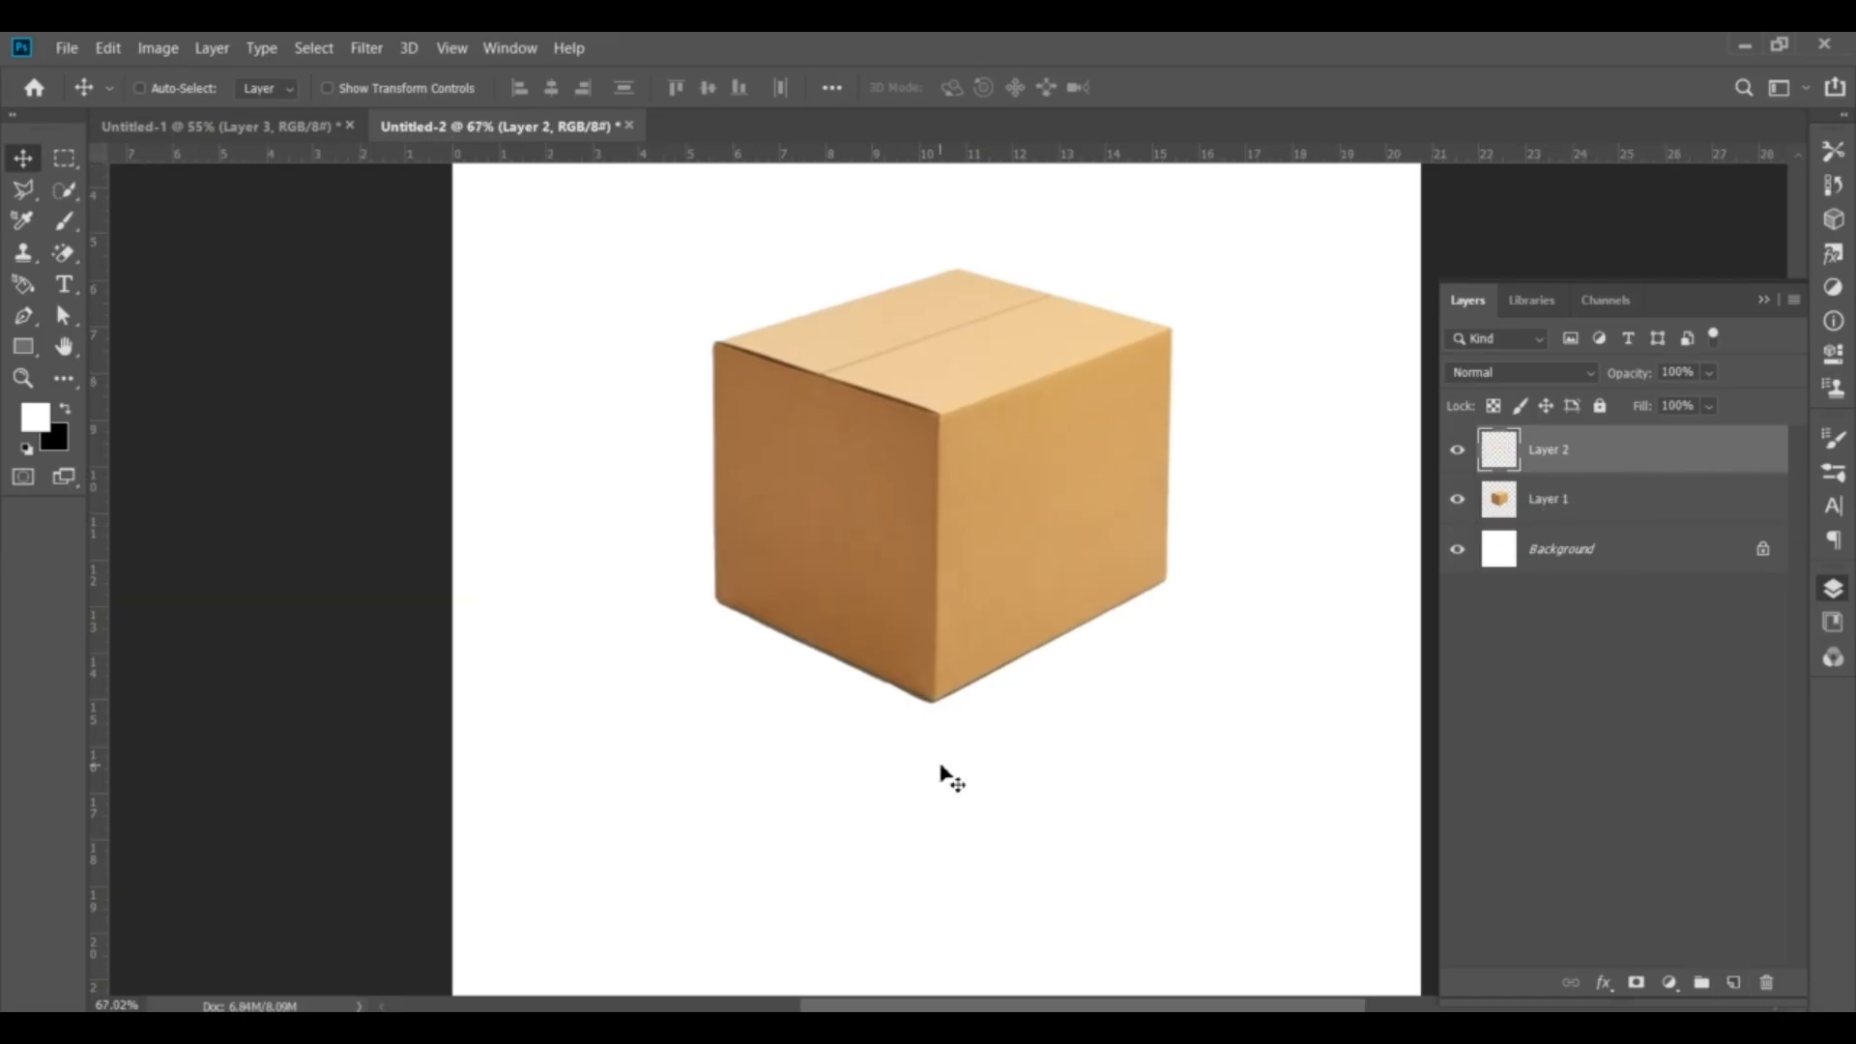
Outline a shadow shape with the Polygonal Lasso from the box's front bottom corner past the left canvas edge and fill it with black
key("l")
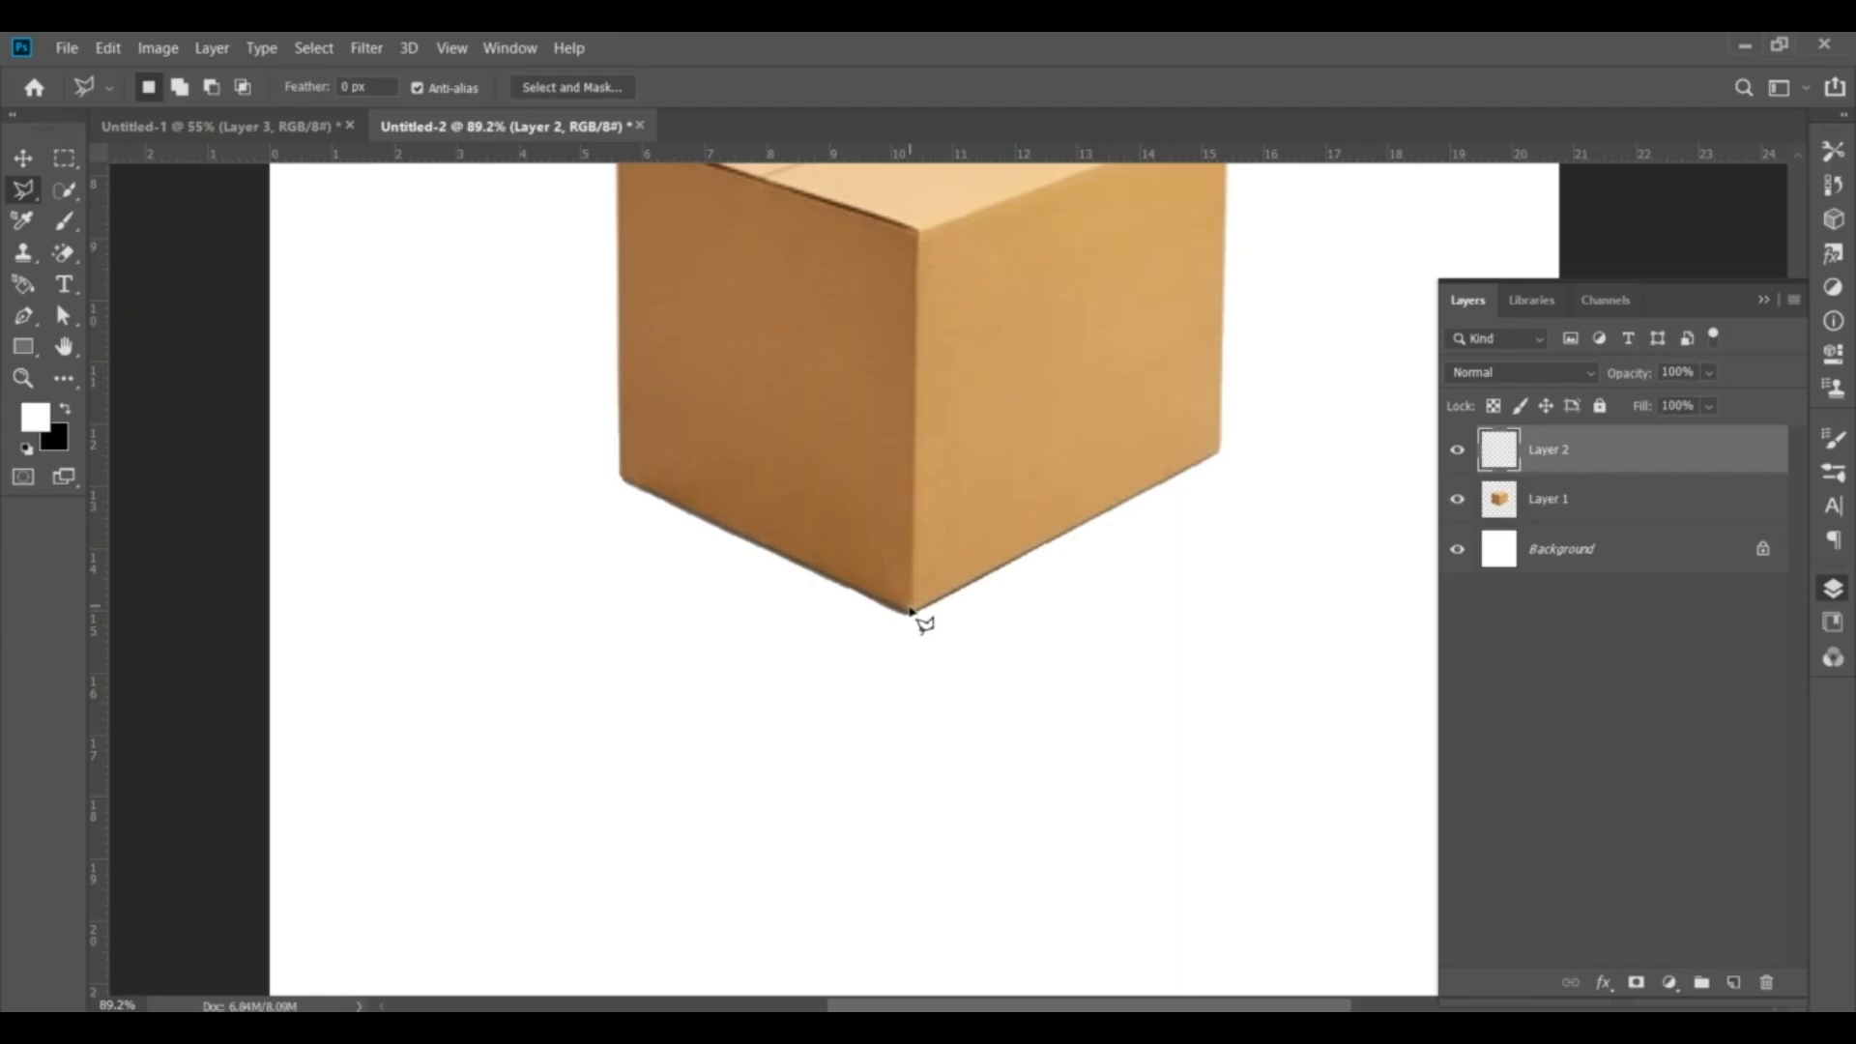
left_click(913, 614)
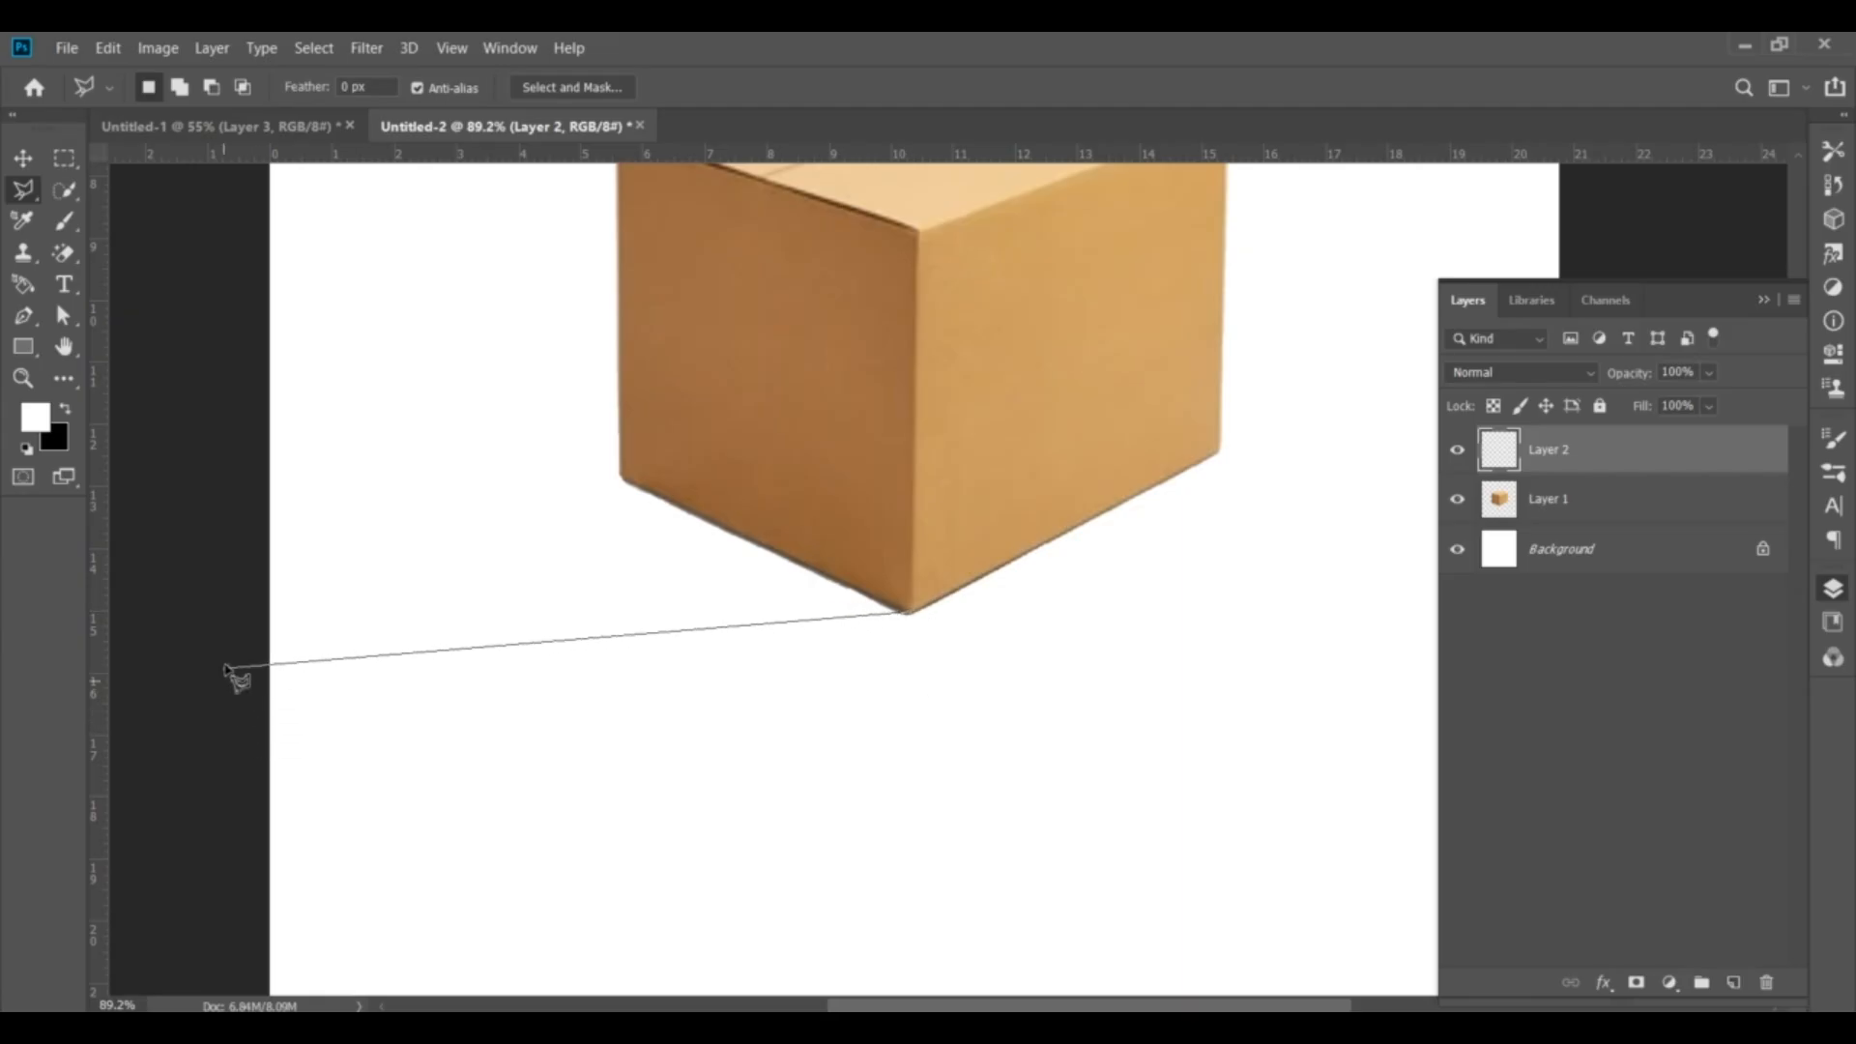
left_click(224, 679)
scroll(229, 551, "up", 2)
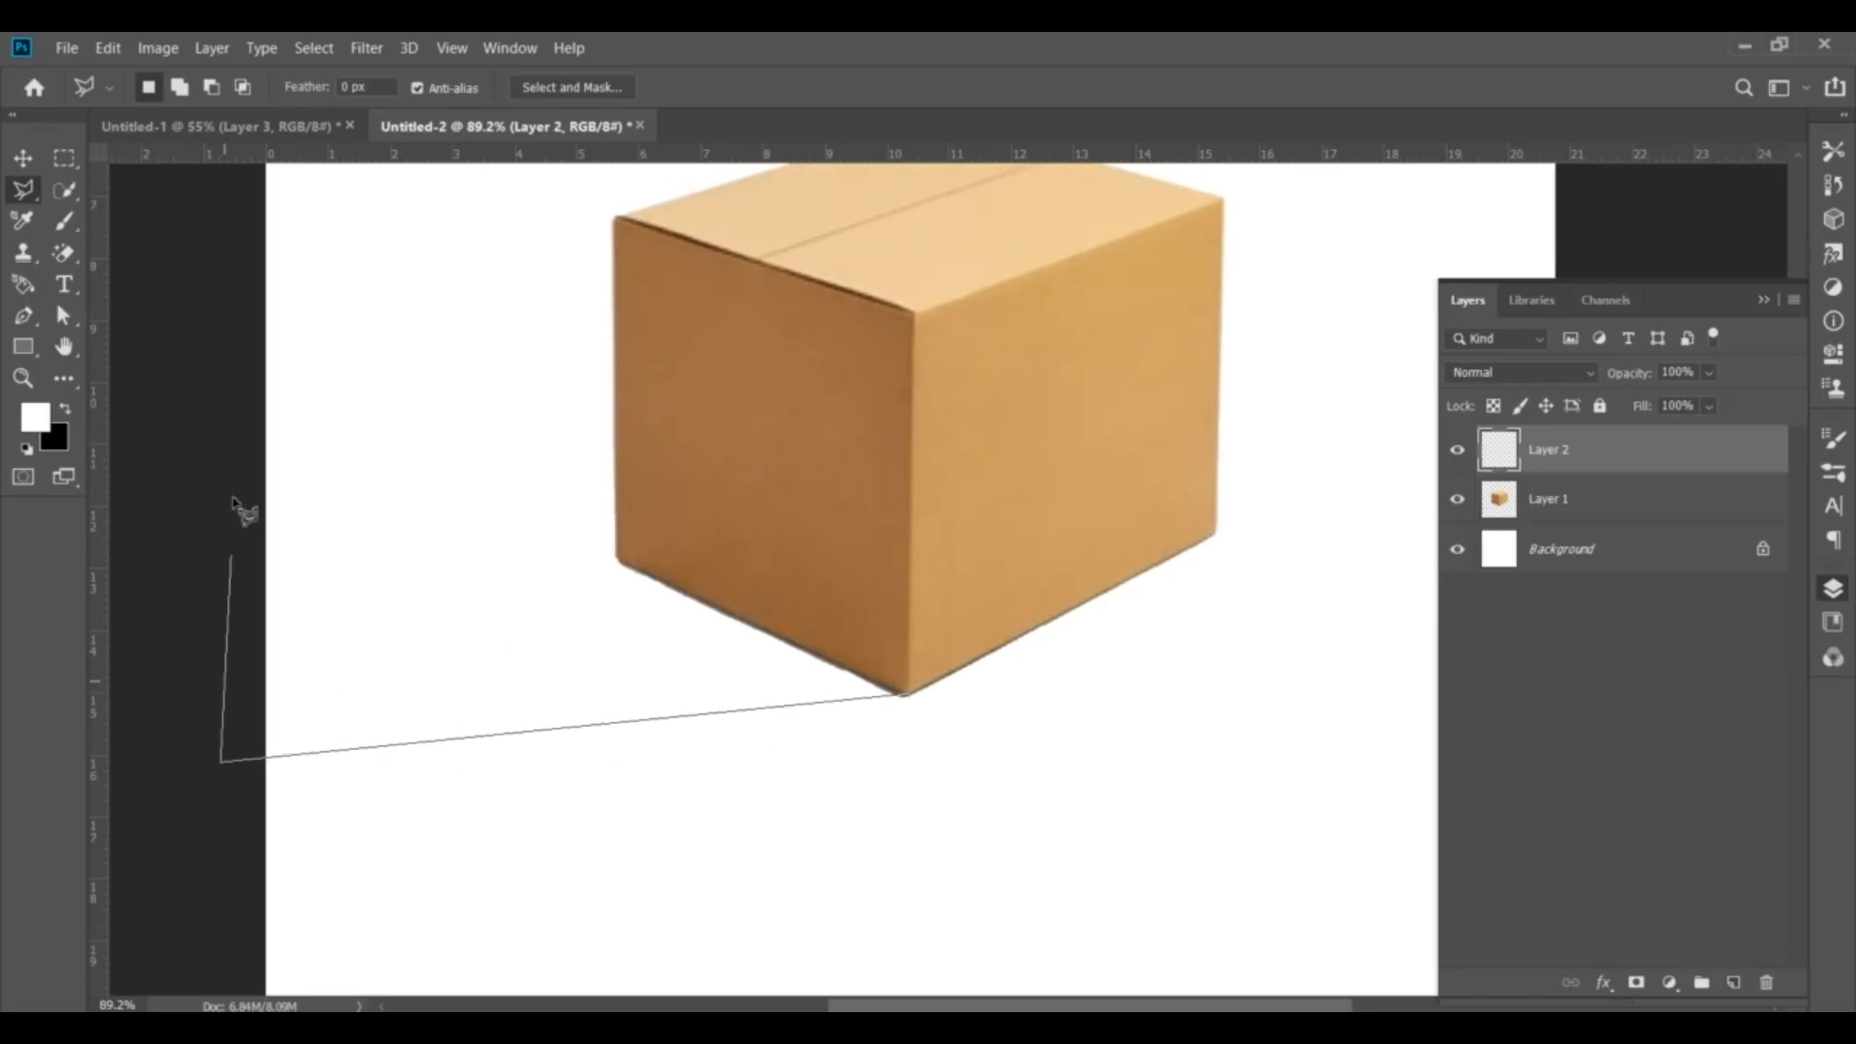
left_click(220, 340)
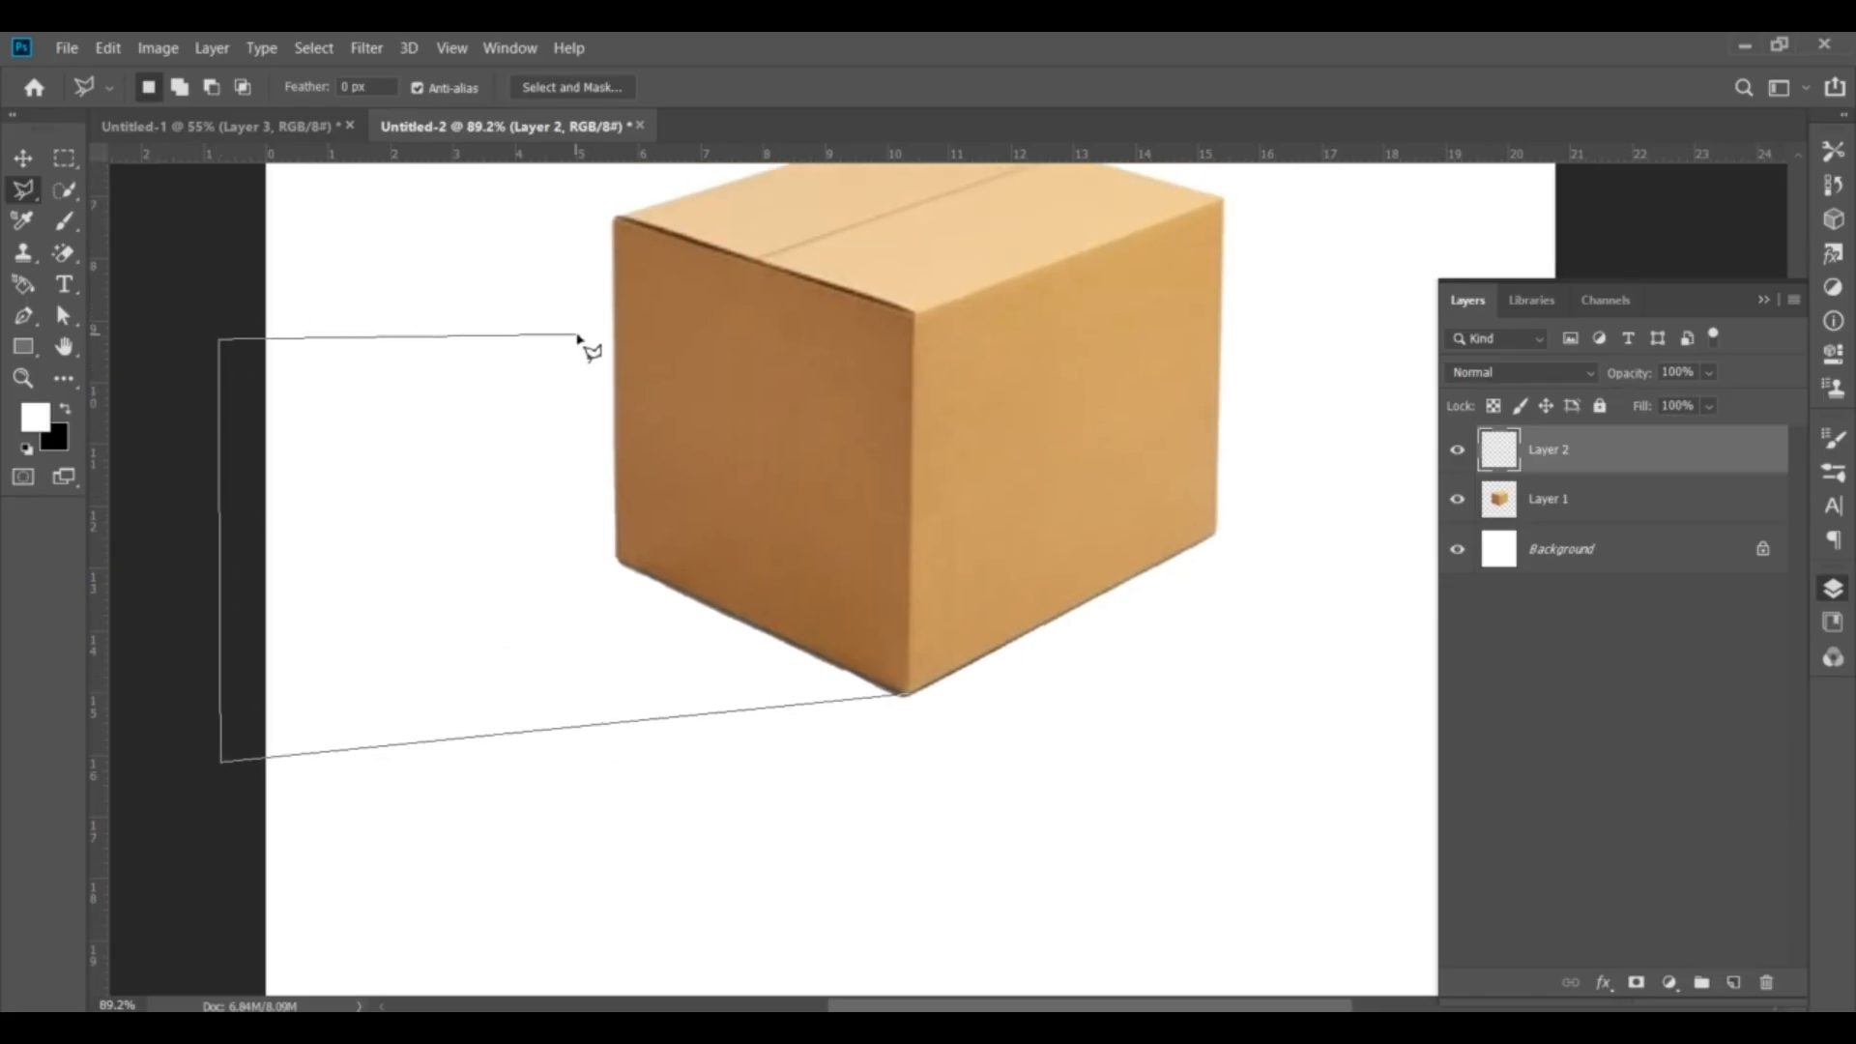
left_click(615, 303)
left_click(913, 360)
double_click(907, 698)
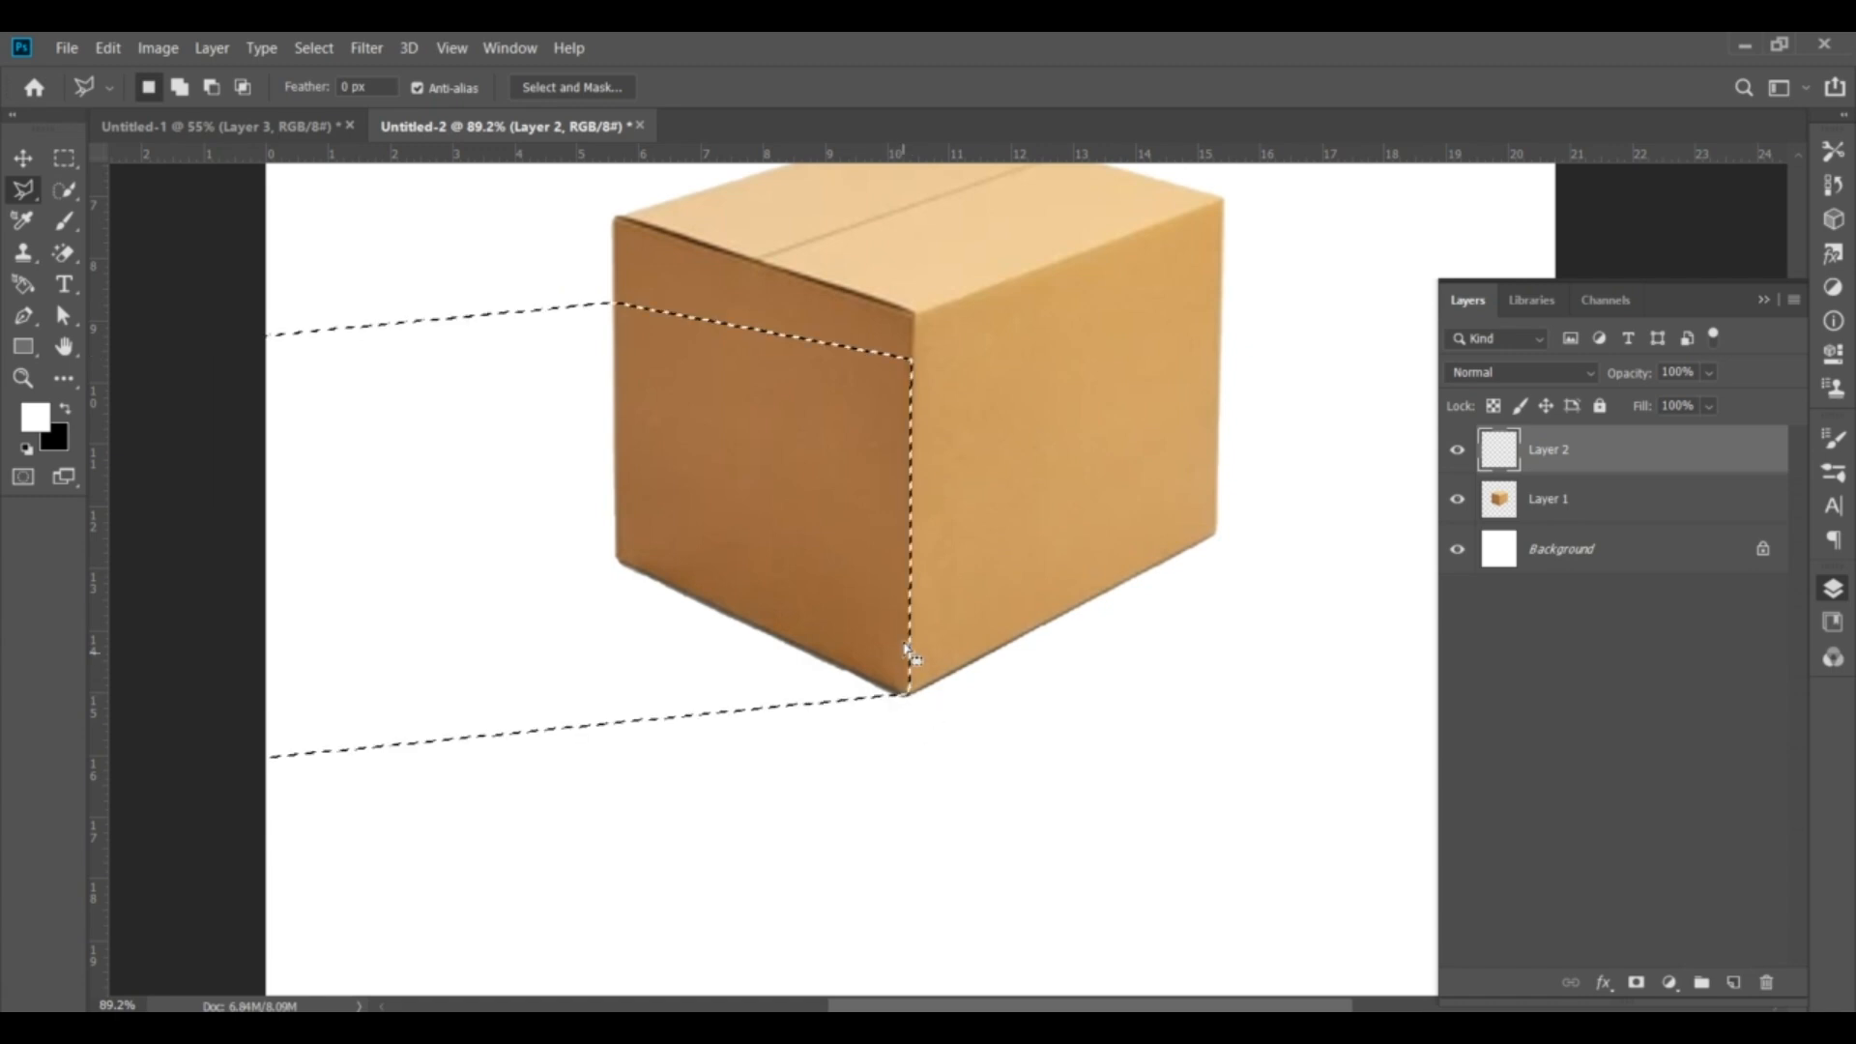
scroll(877, 611, "down", 2)
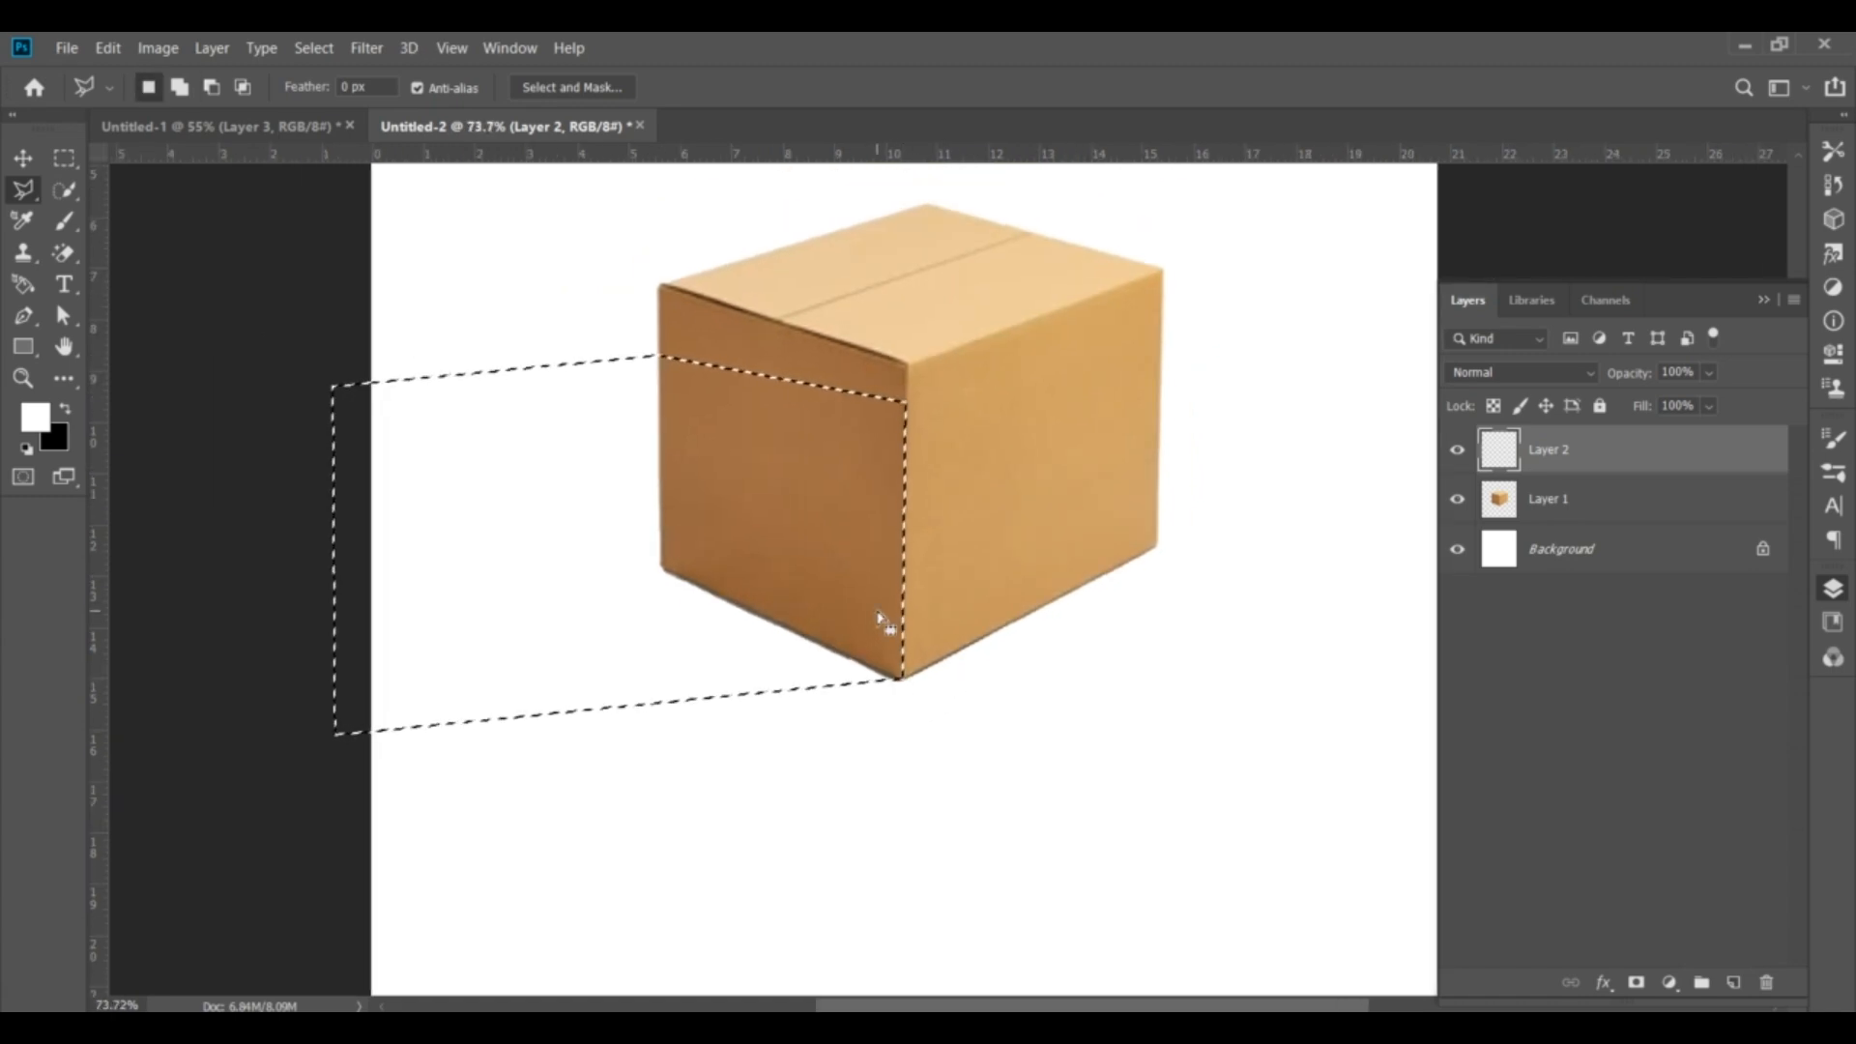
key("alt+BackSpace")
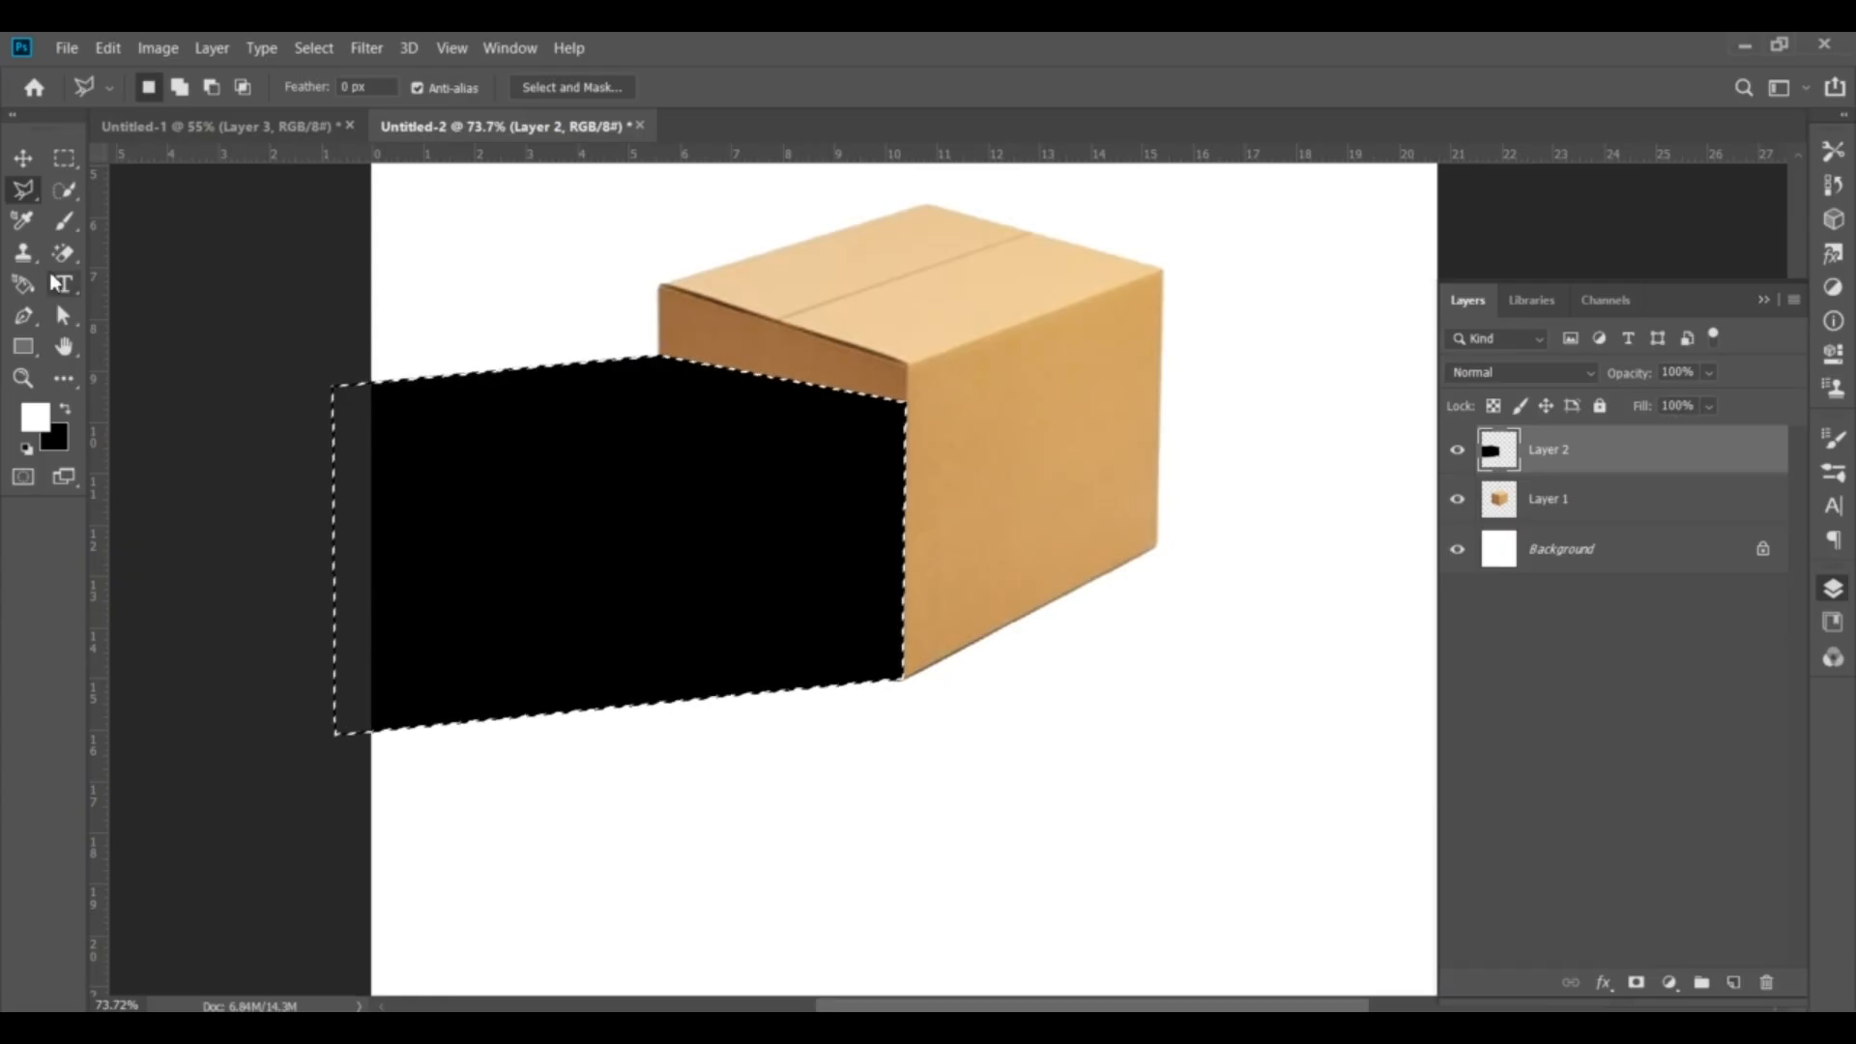
Move the black shadow layer below the box layer and deselect the shape
left_click(24, 155)
left_click_drag(1571, 453, 1567, 511)
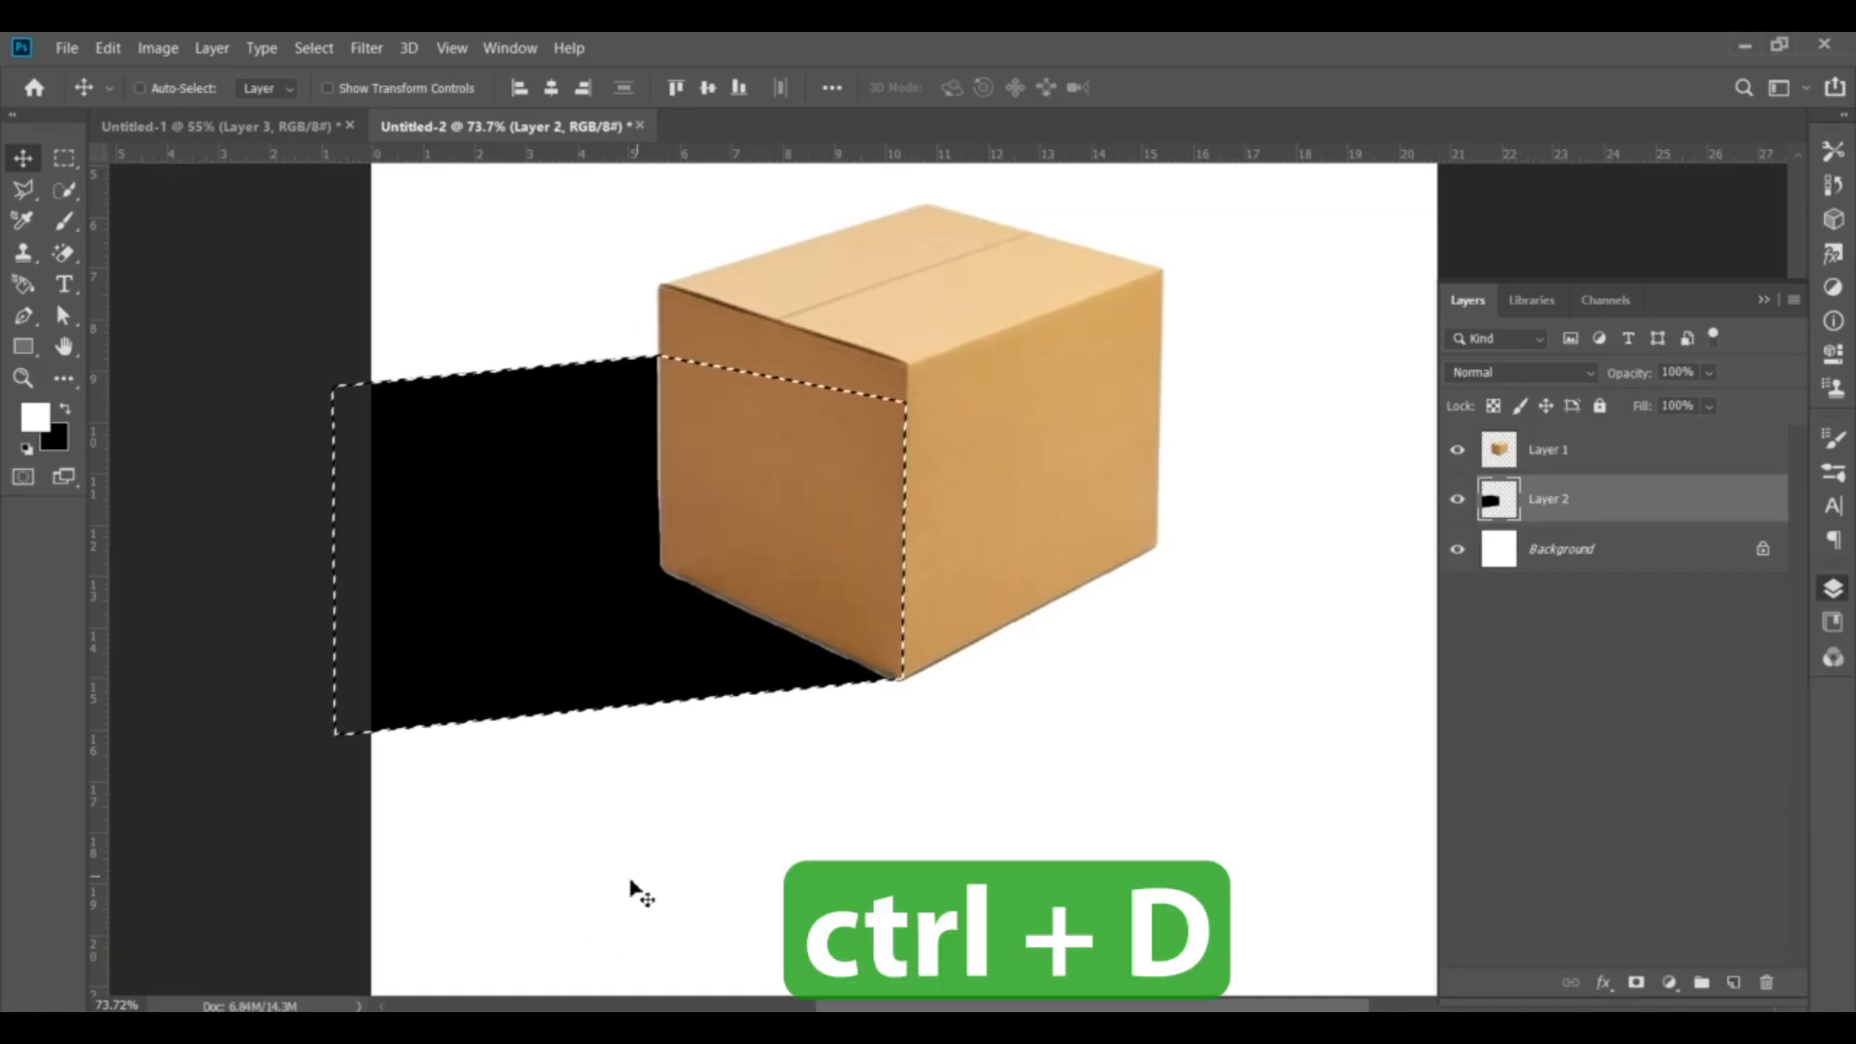
key("ctrl+d")
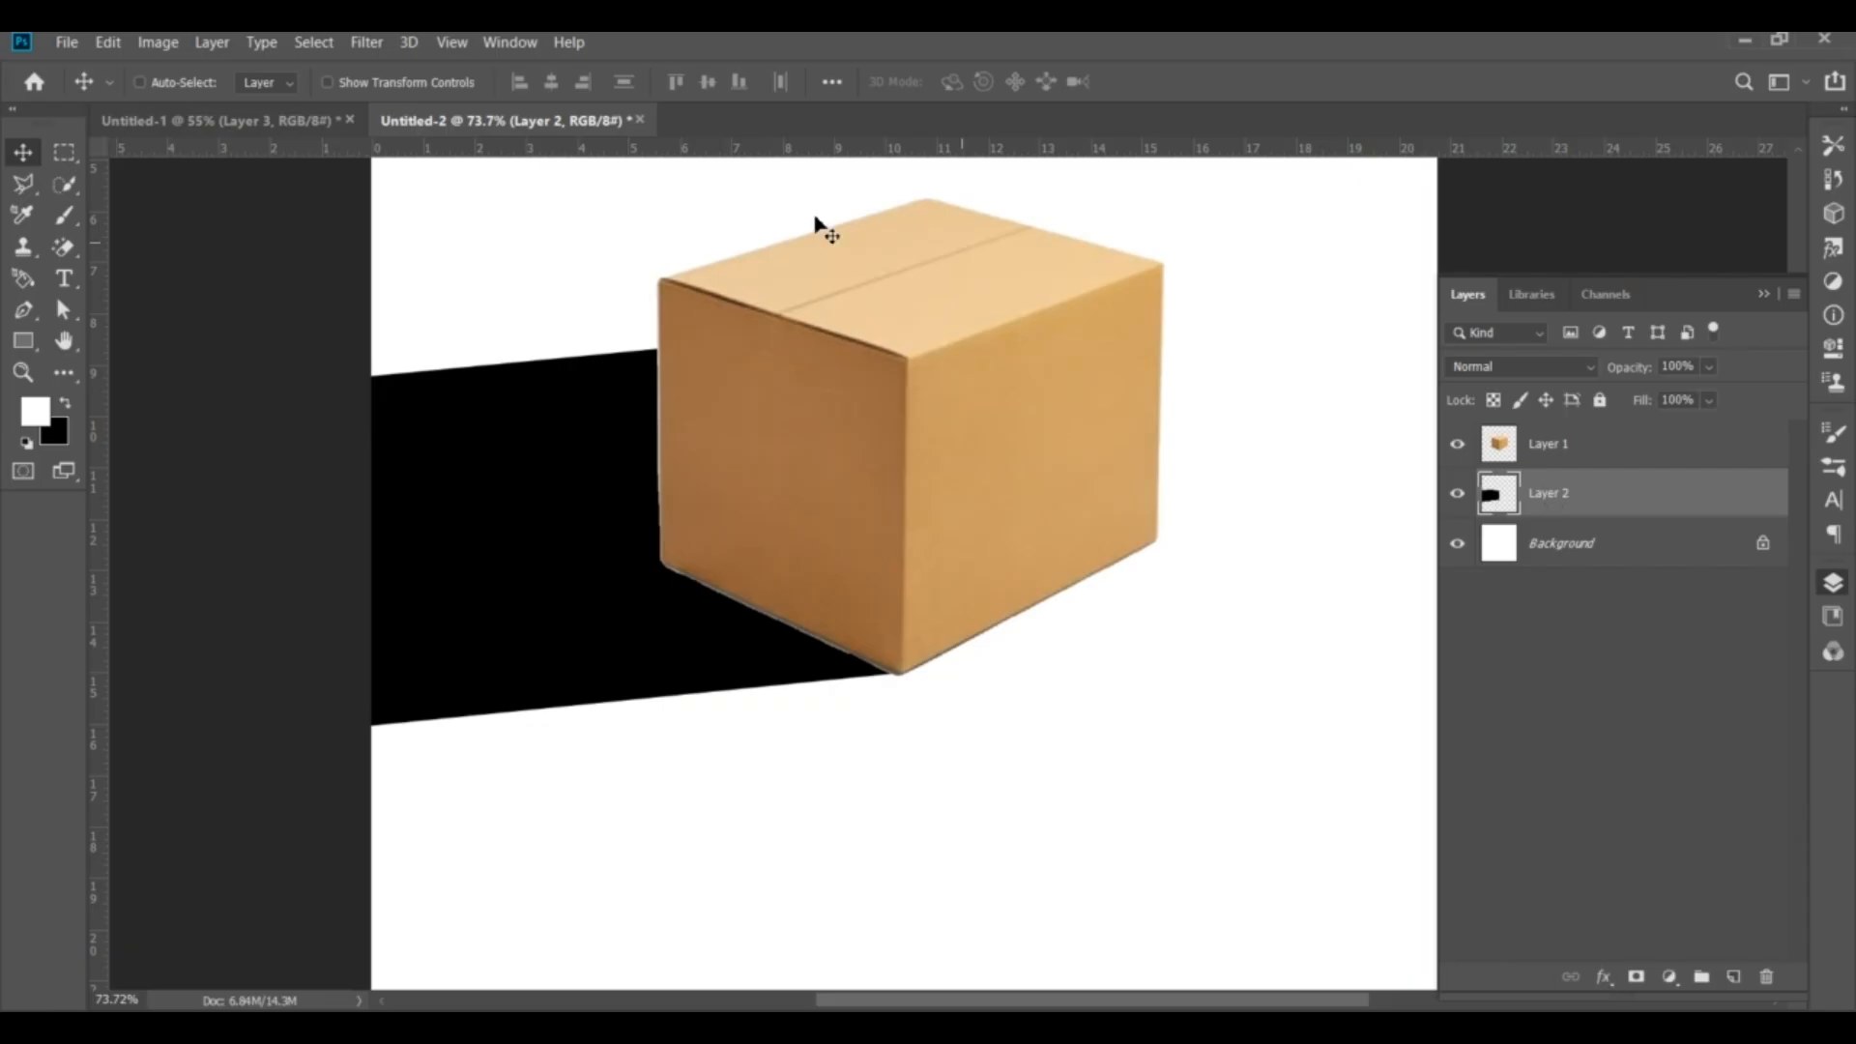
Convert the shadow layer to a smart object for smart filters
left_click(366, 43)
left_click(472, 104)
left_click(924, 423)
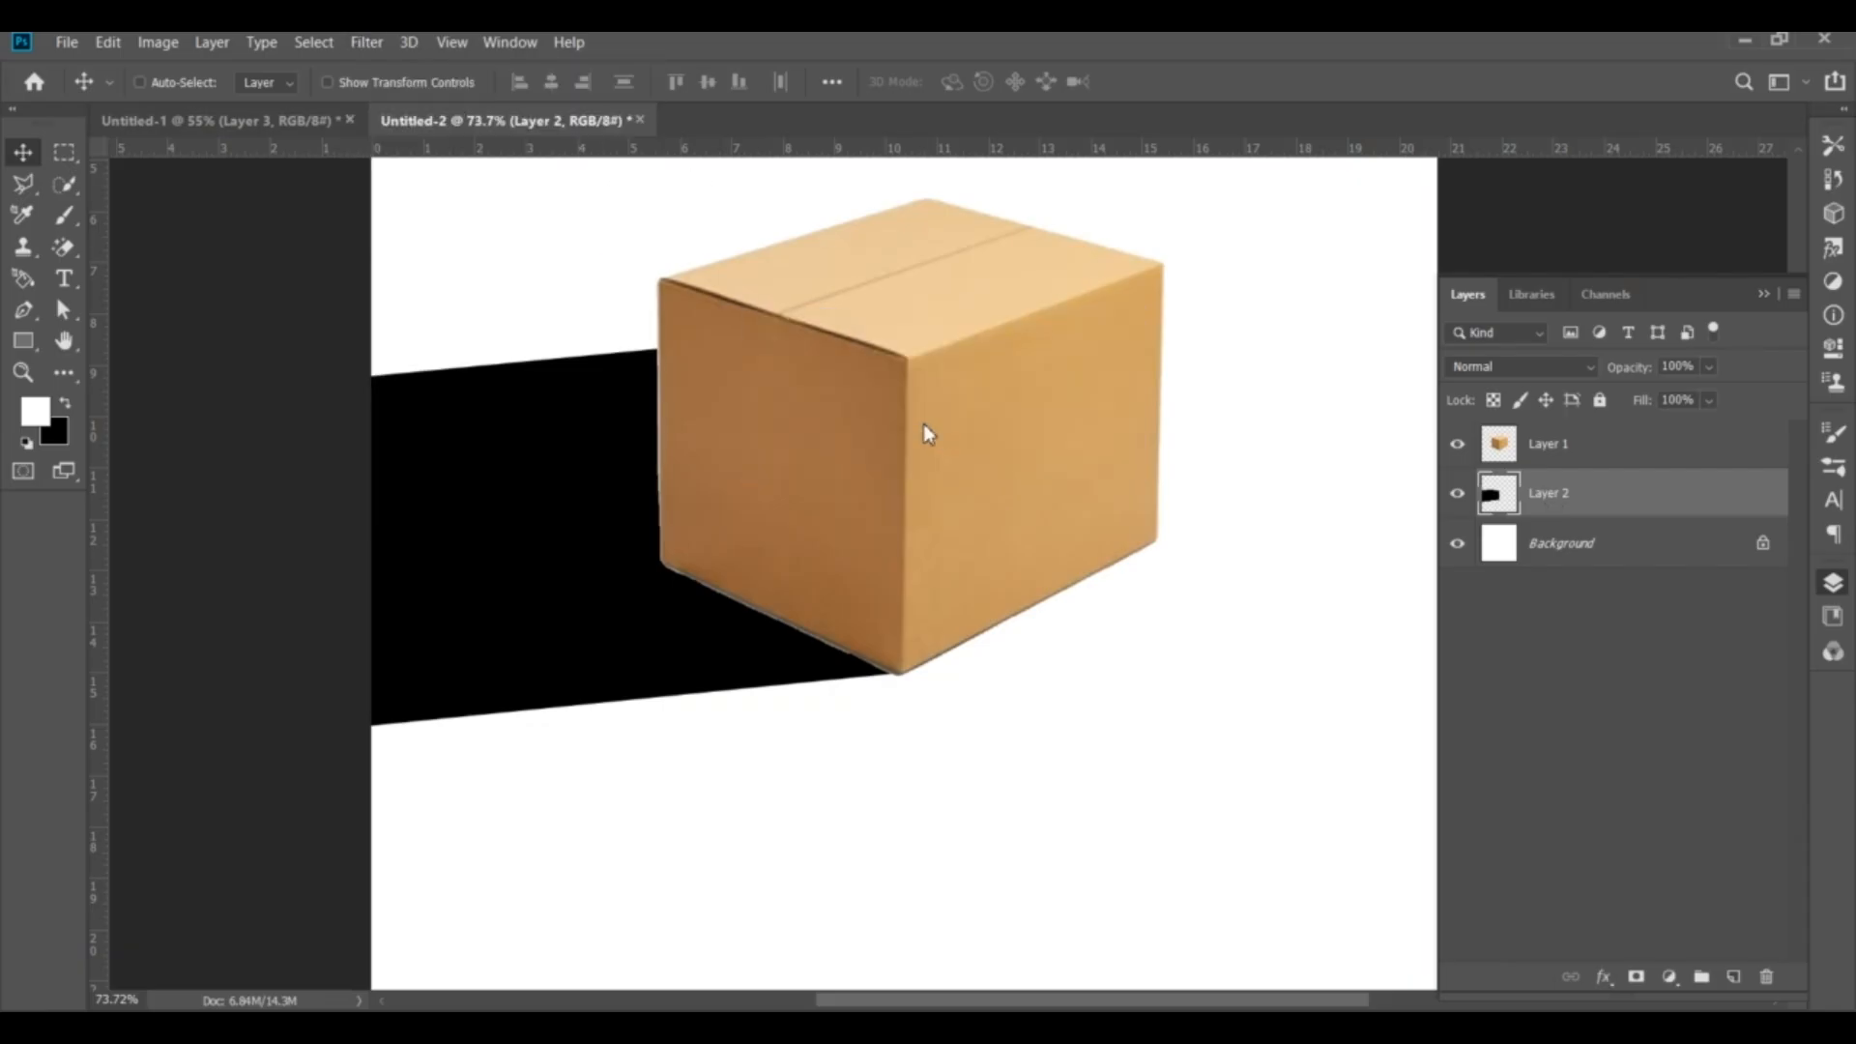
Start a 74 px Tilt-Shift blur on the shadow with vertical focus lines and the left fade line at the canvas edge
left_click(369, 41)
mouse_move(414, 321)
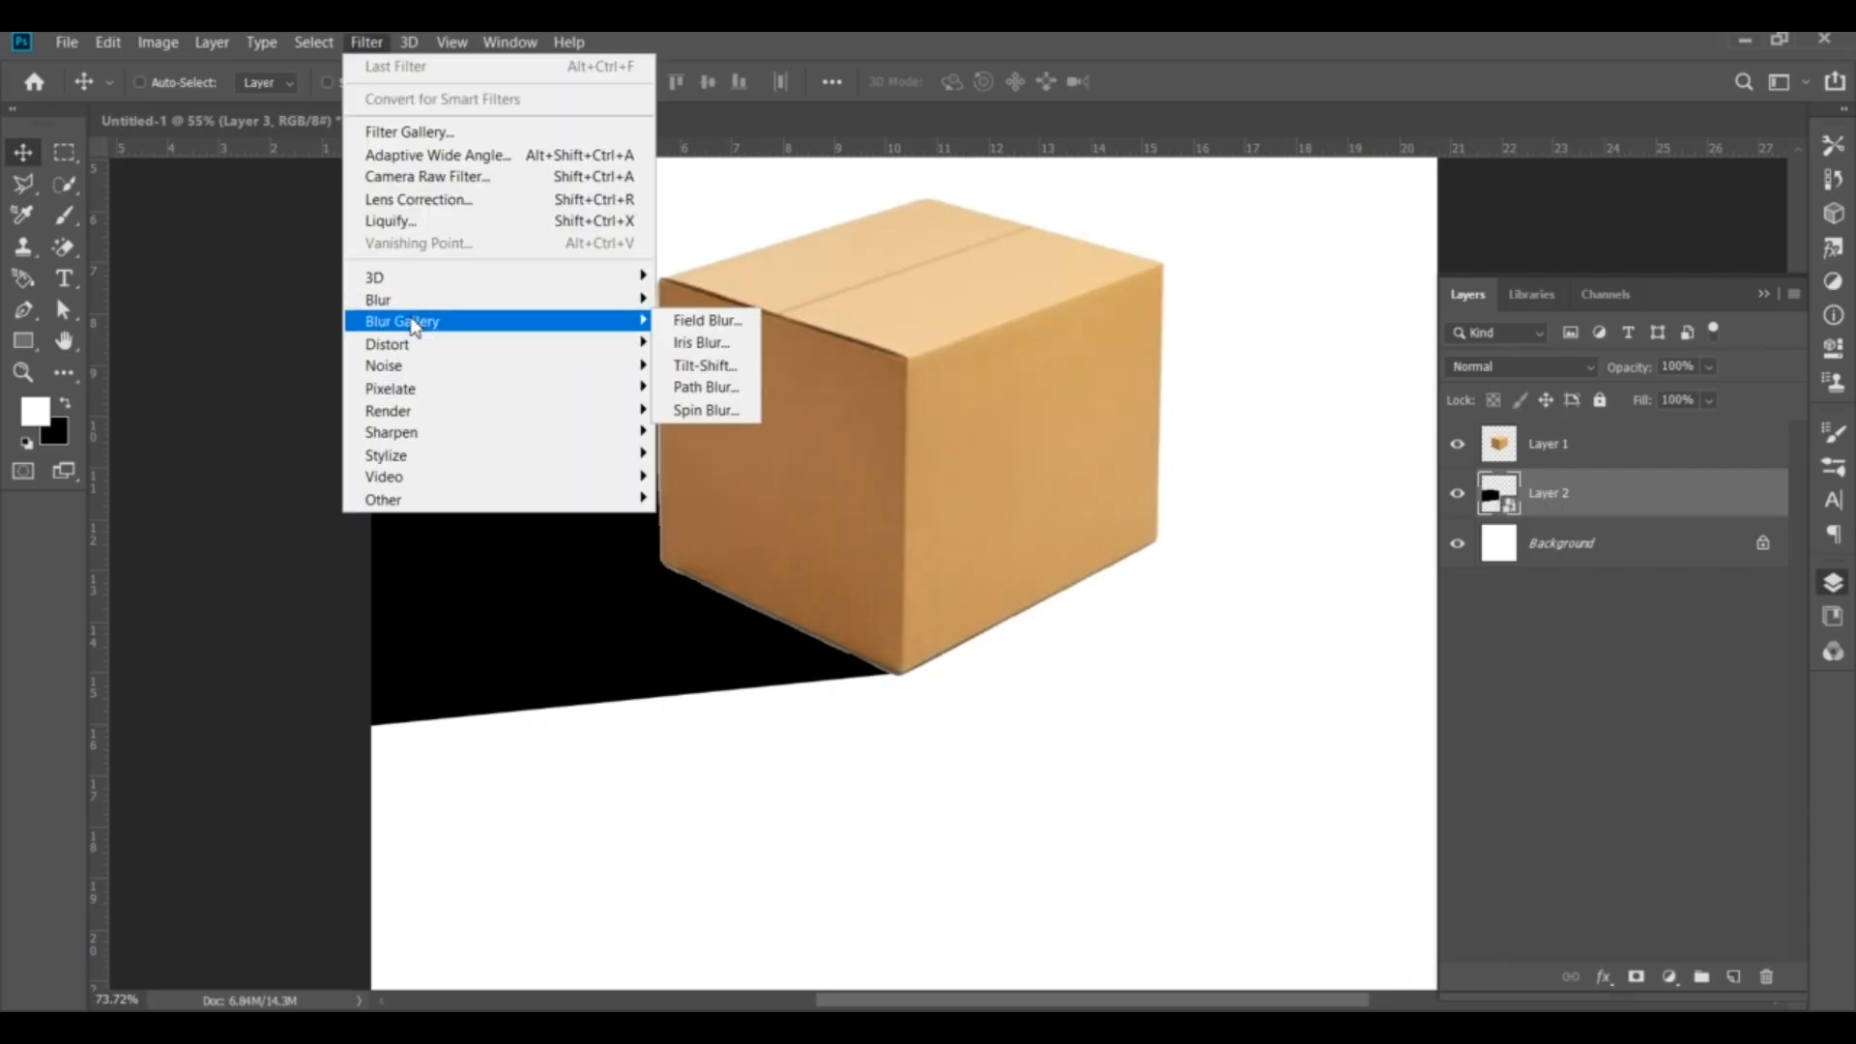
left_click(705, 366)
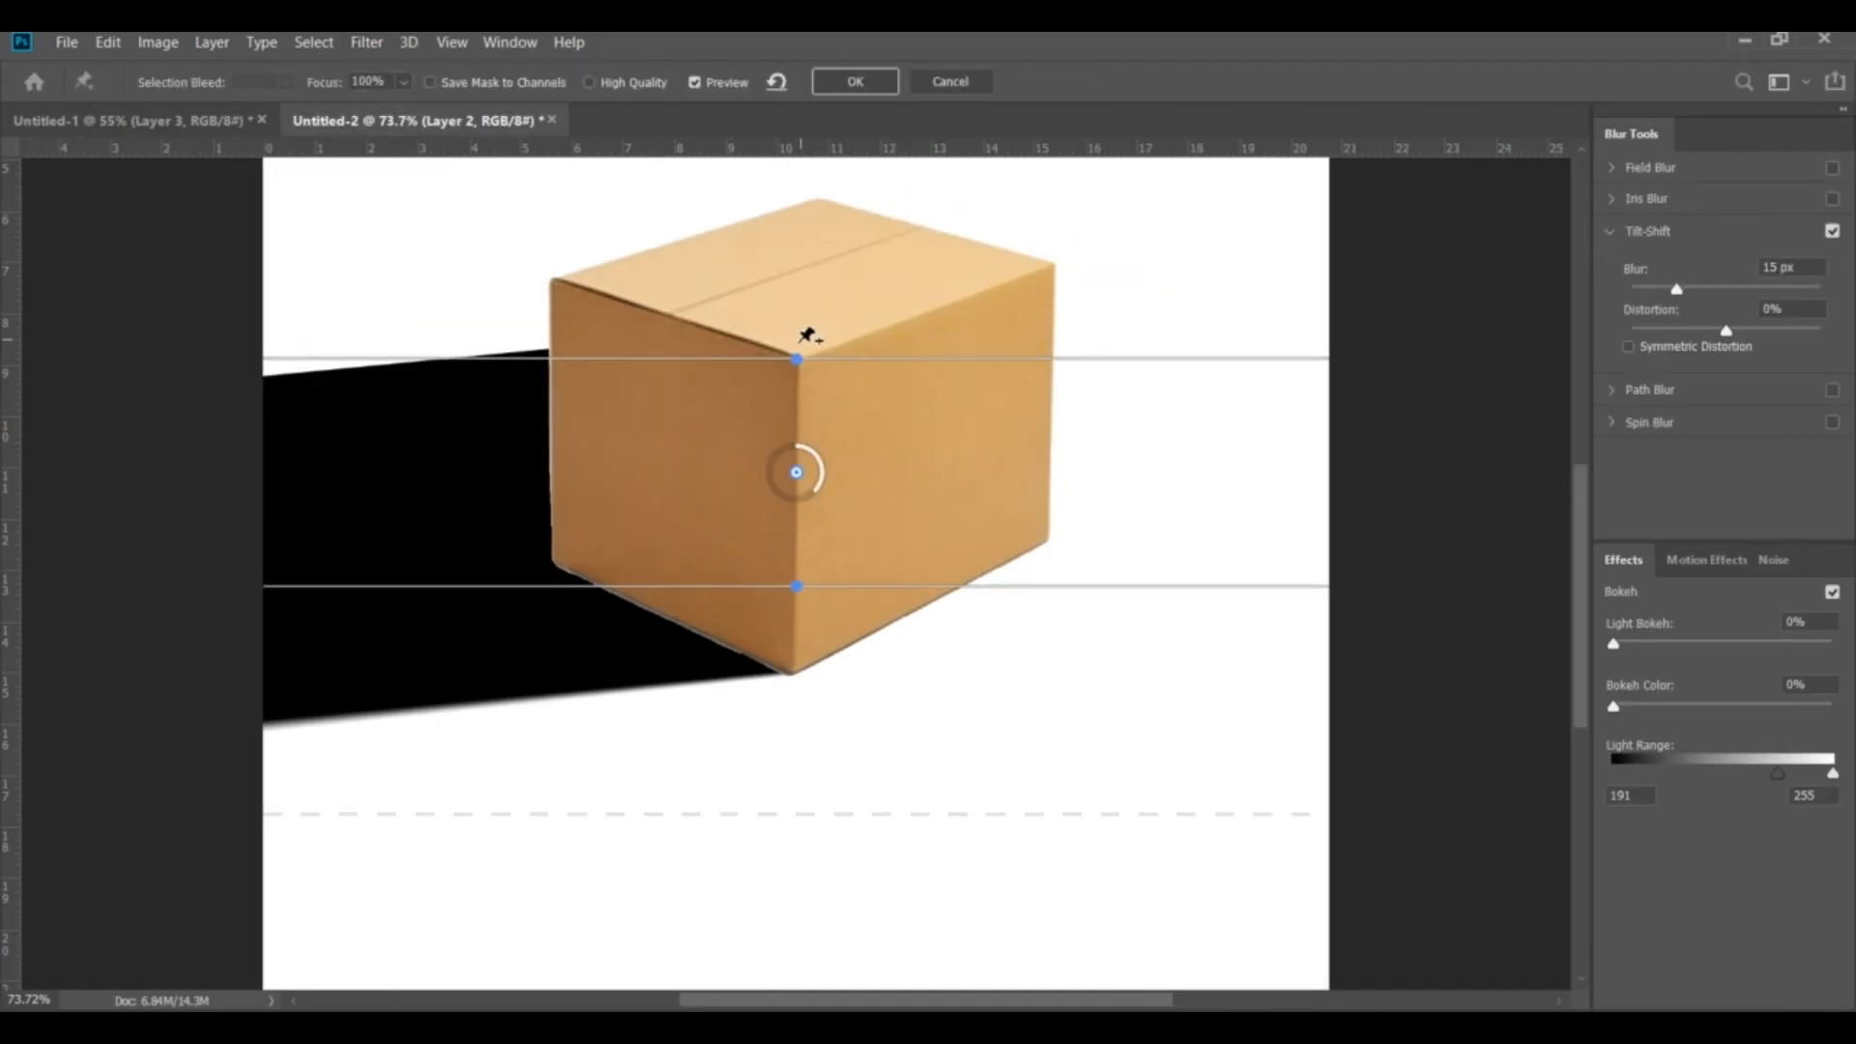
left_click_drag(796, 357, 660, 530)
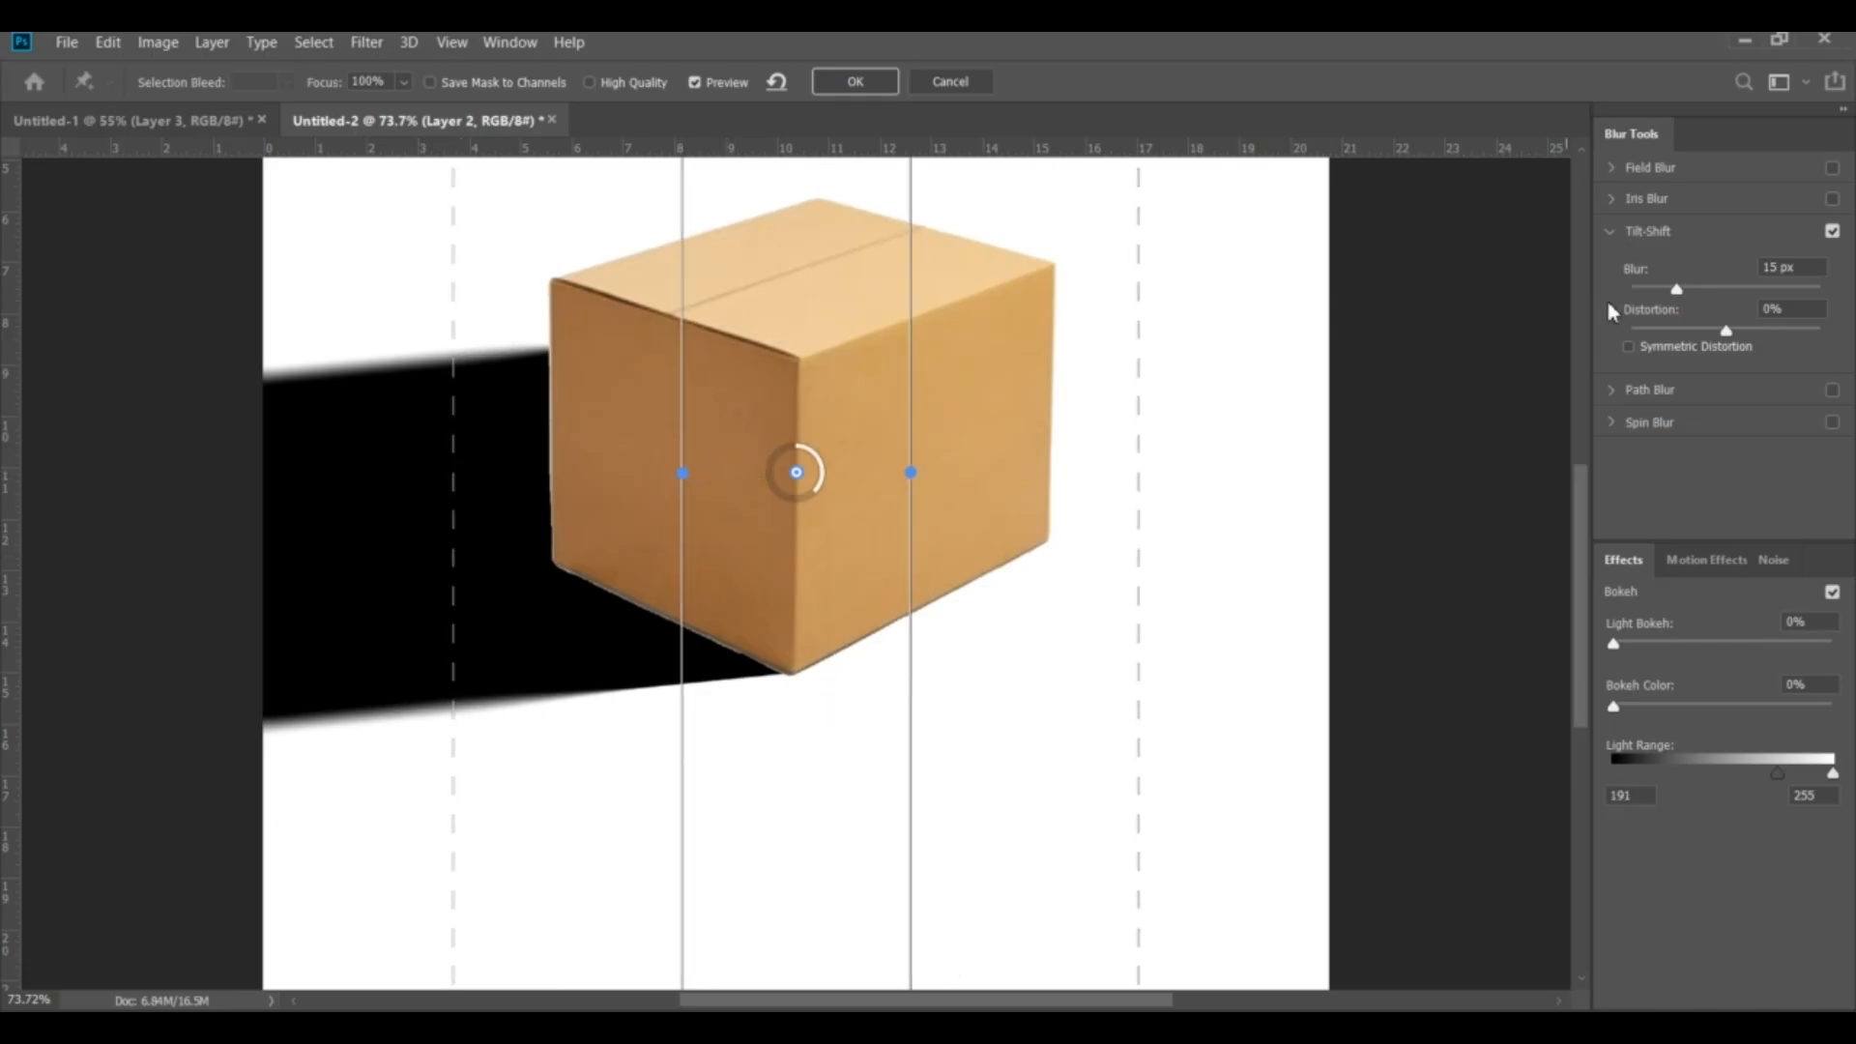
mouse_move(1690, 287)
left_mouse_down()
mouse_move(1742, 287)
mouse_move(1720, 287)
left_mouse_up()
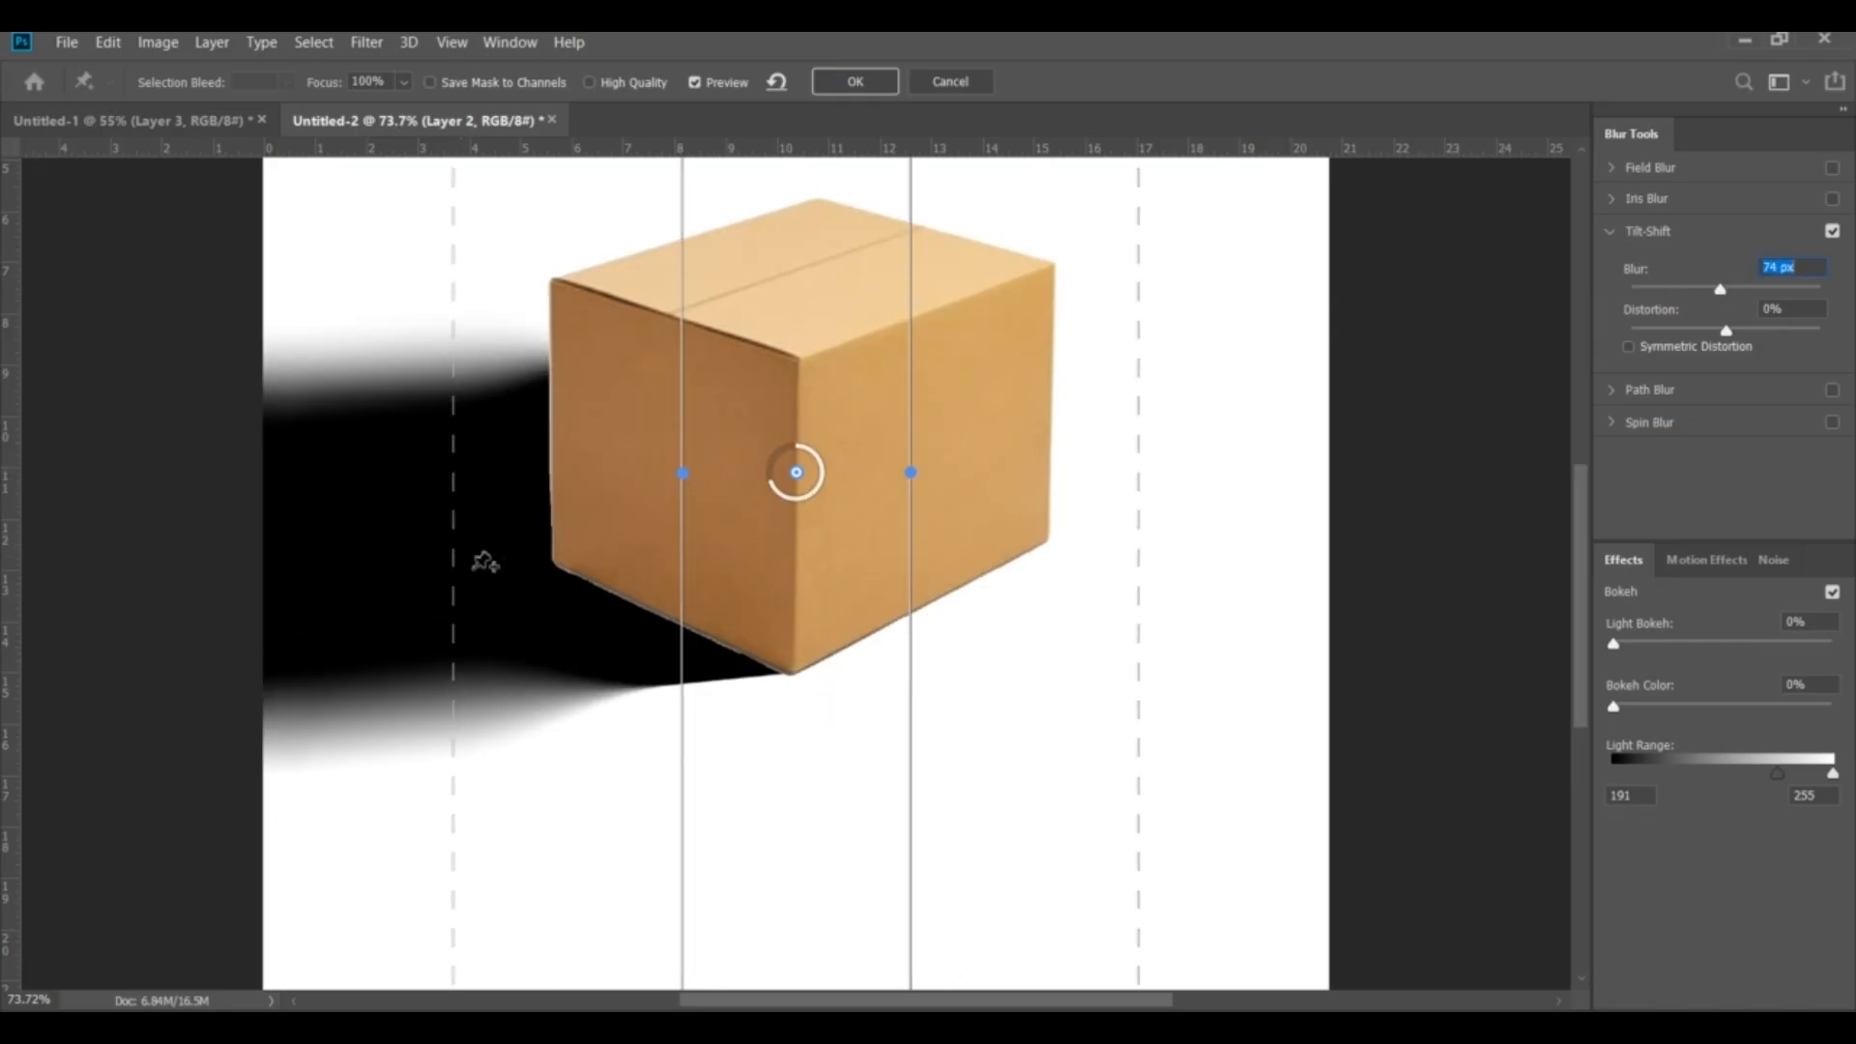
left_click_drag(463, 556, 237, 571)
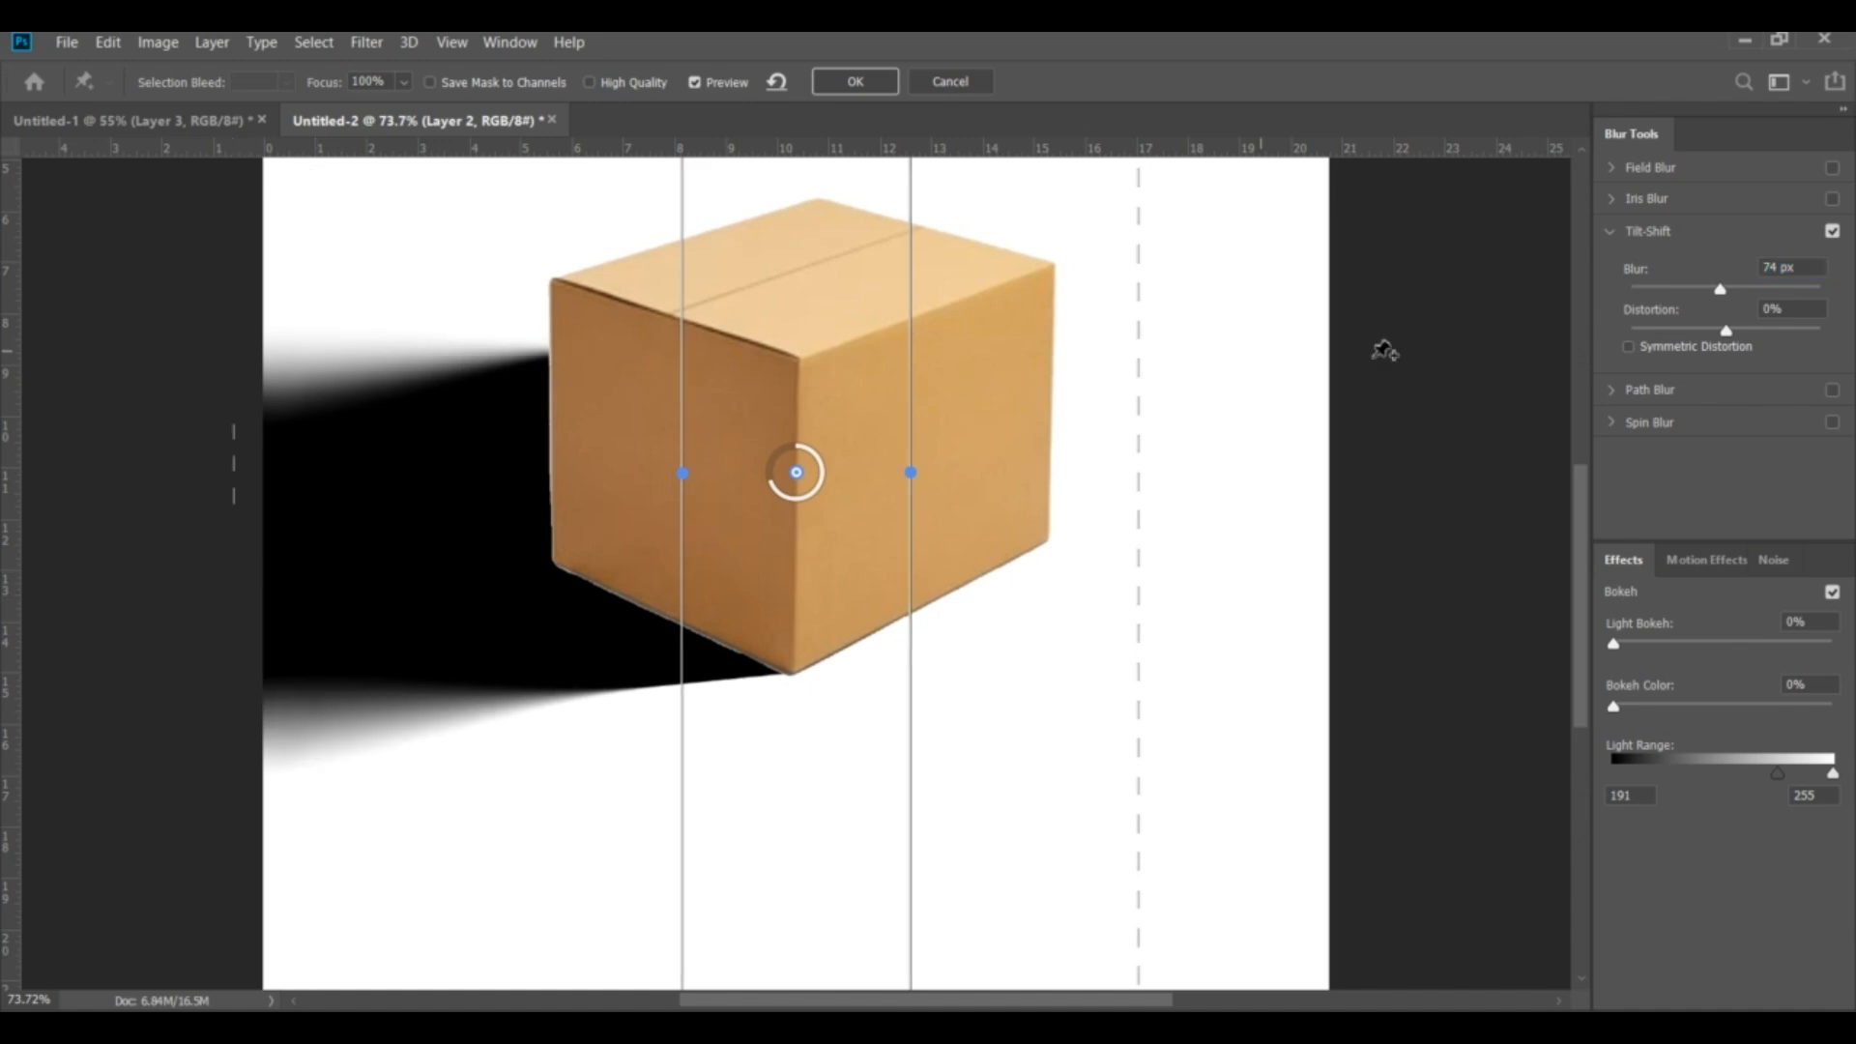
left_click_drag(232, 468, 261, 470)
Set the Tilt-Shift blur to 164 px, move the right fade line to the box's right edge and apply the filter
left_click_drag(1720, 289, 1780, 293)
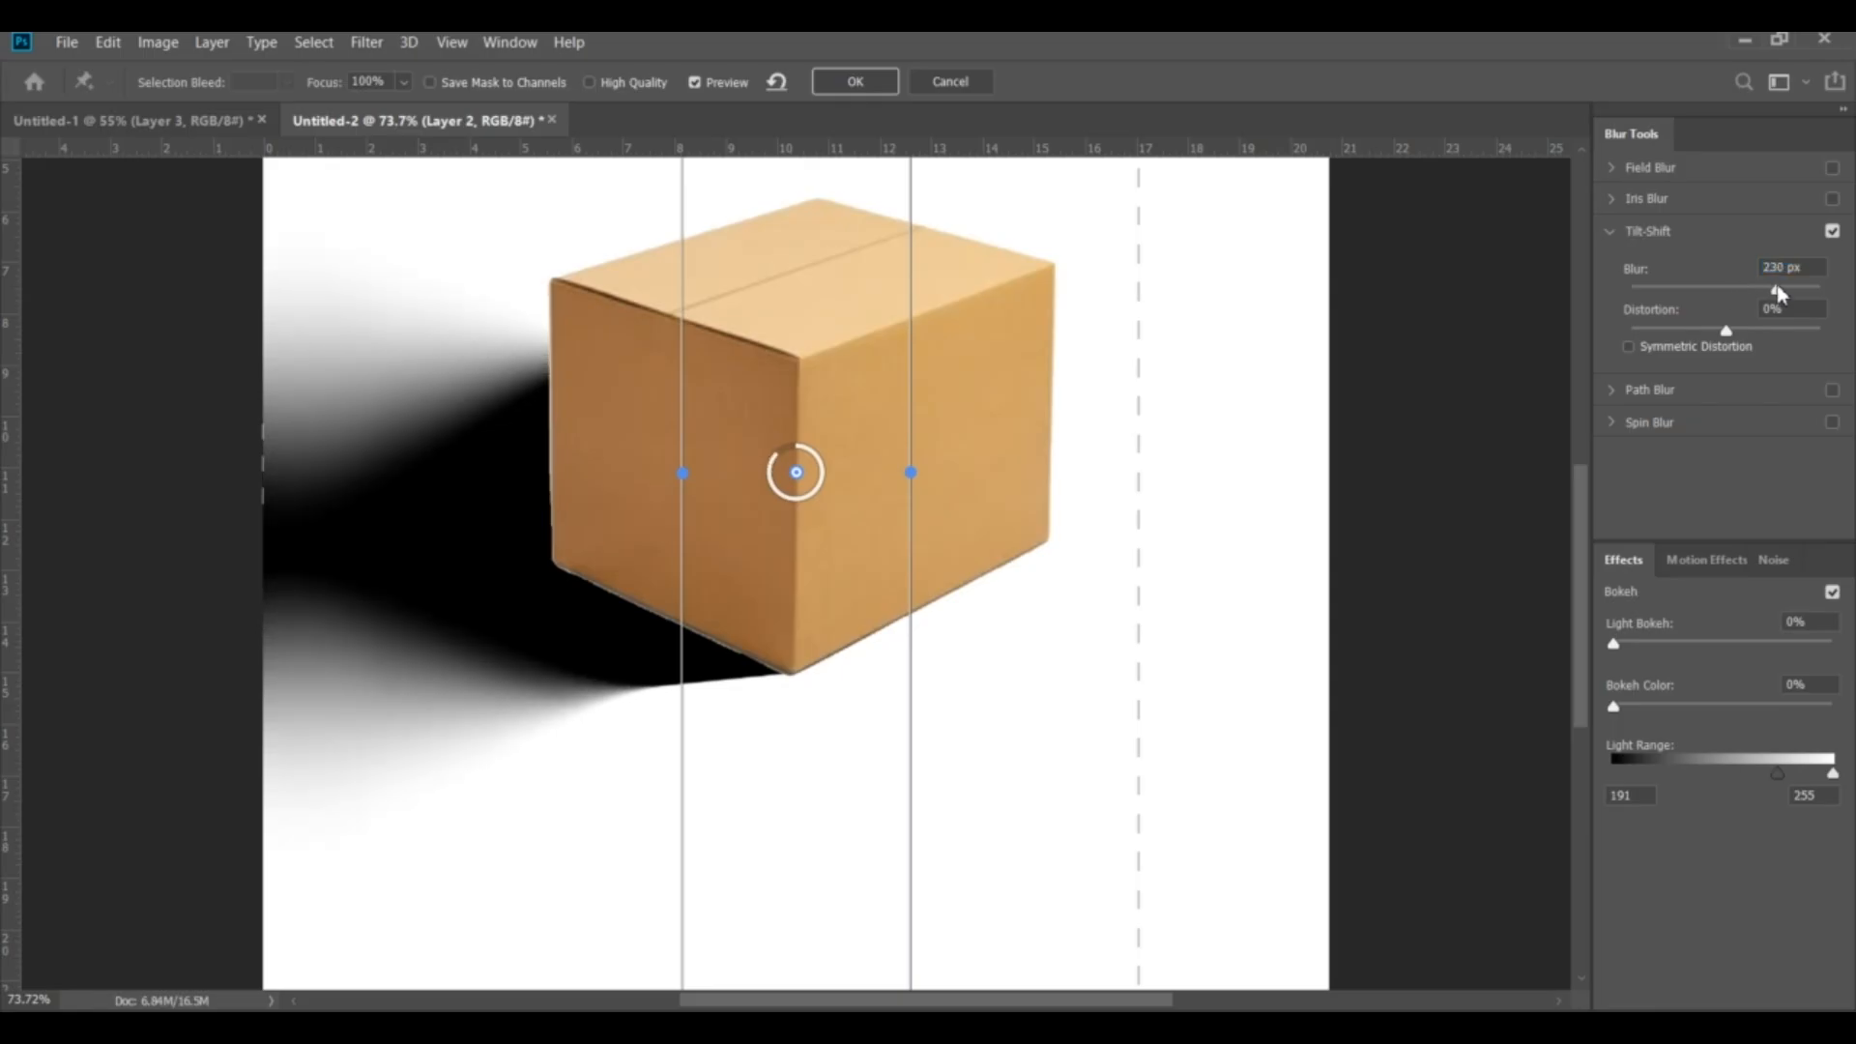
scroll(1794, 266, "down", 4)
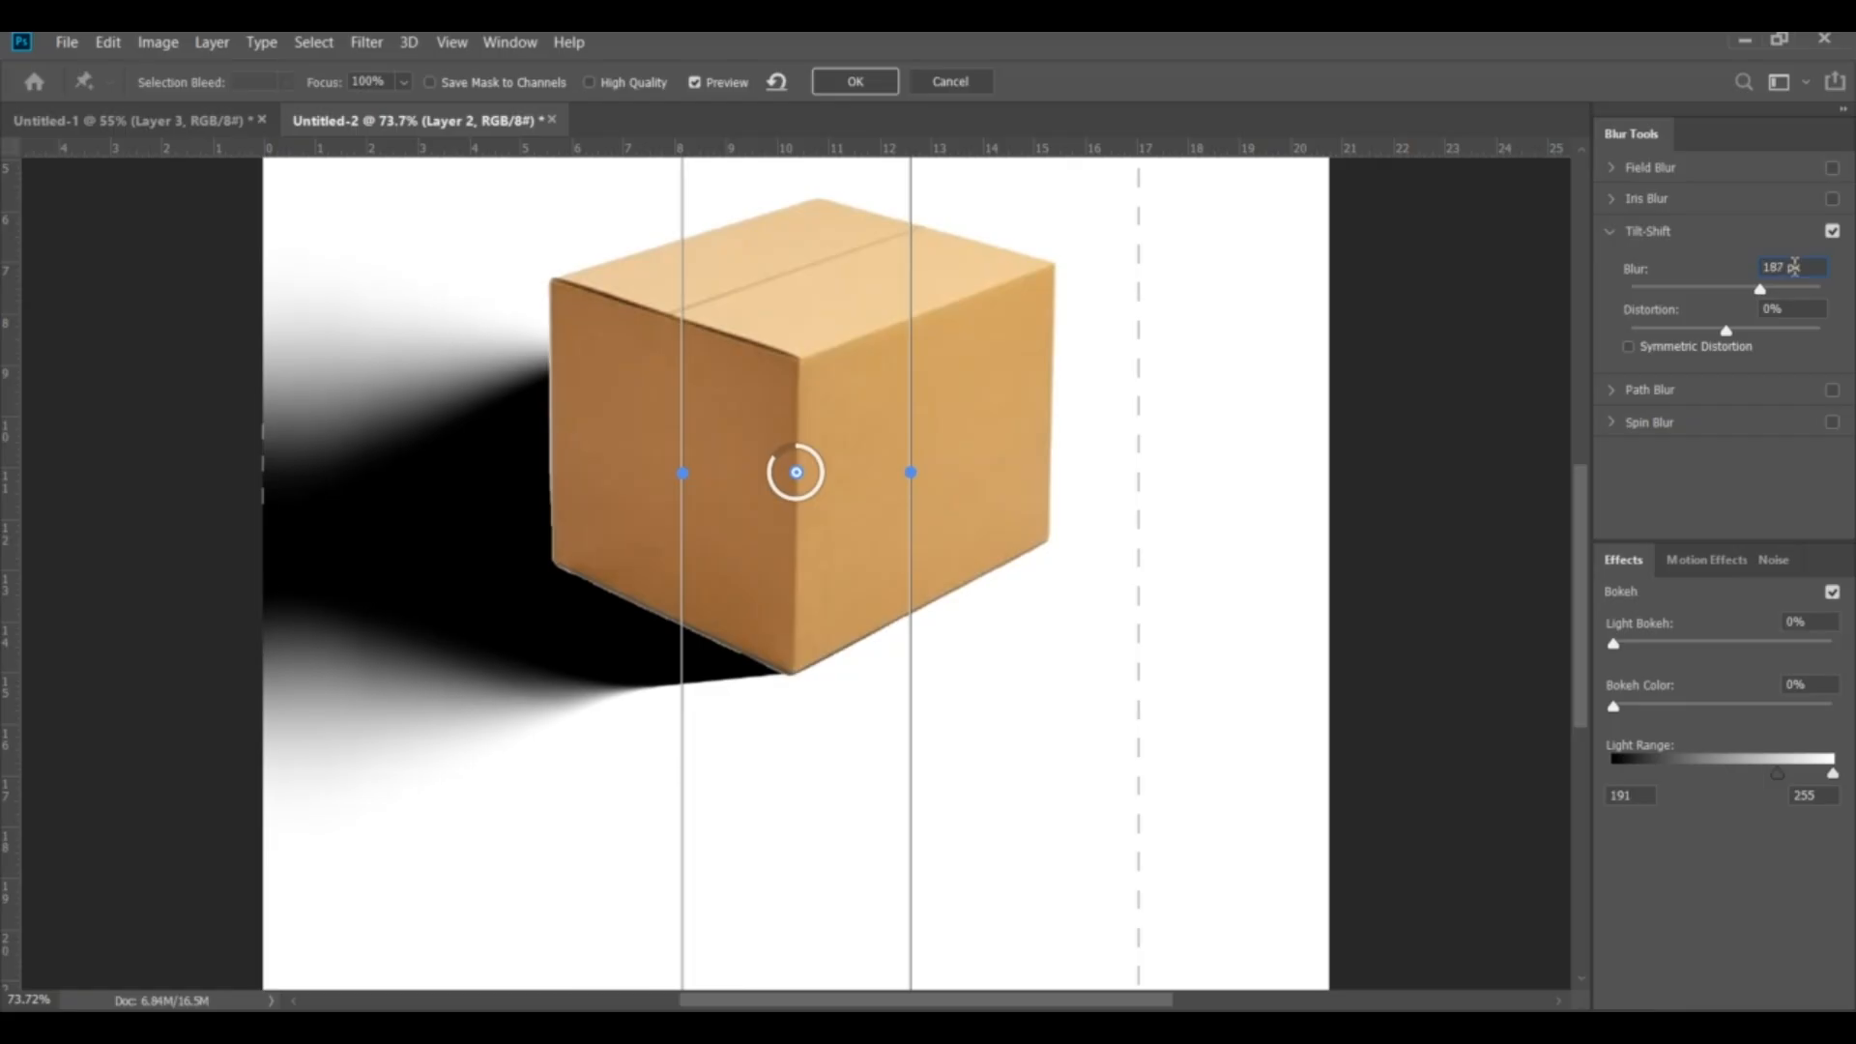
scroll(1794, 267, "down", 2)
scroll(1794, 267, "down", 2)
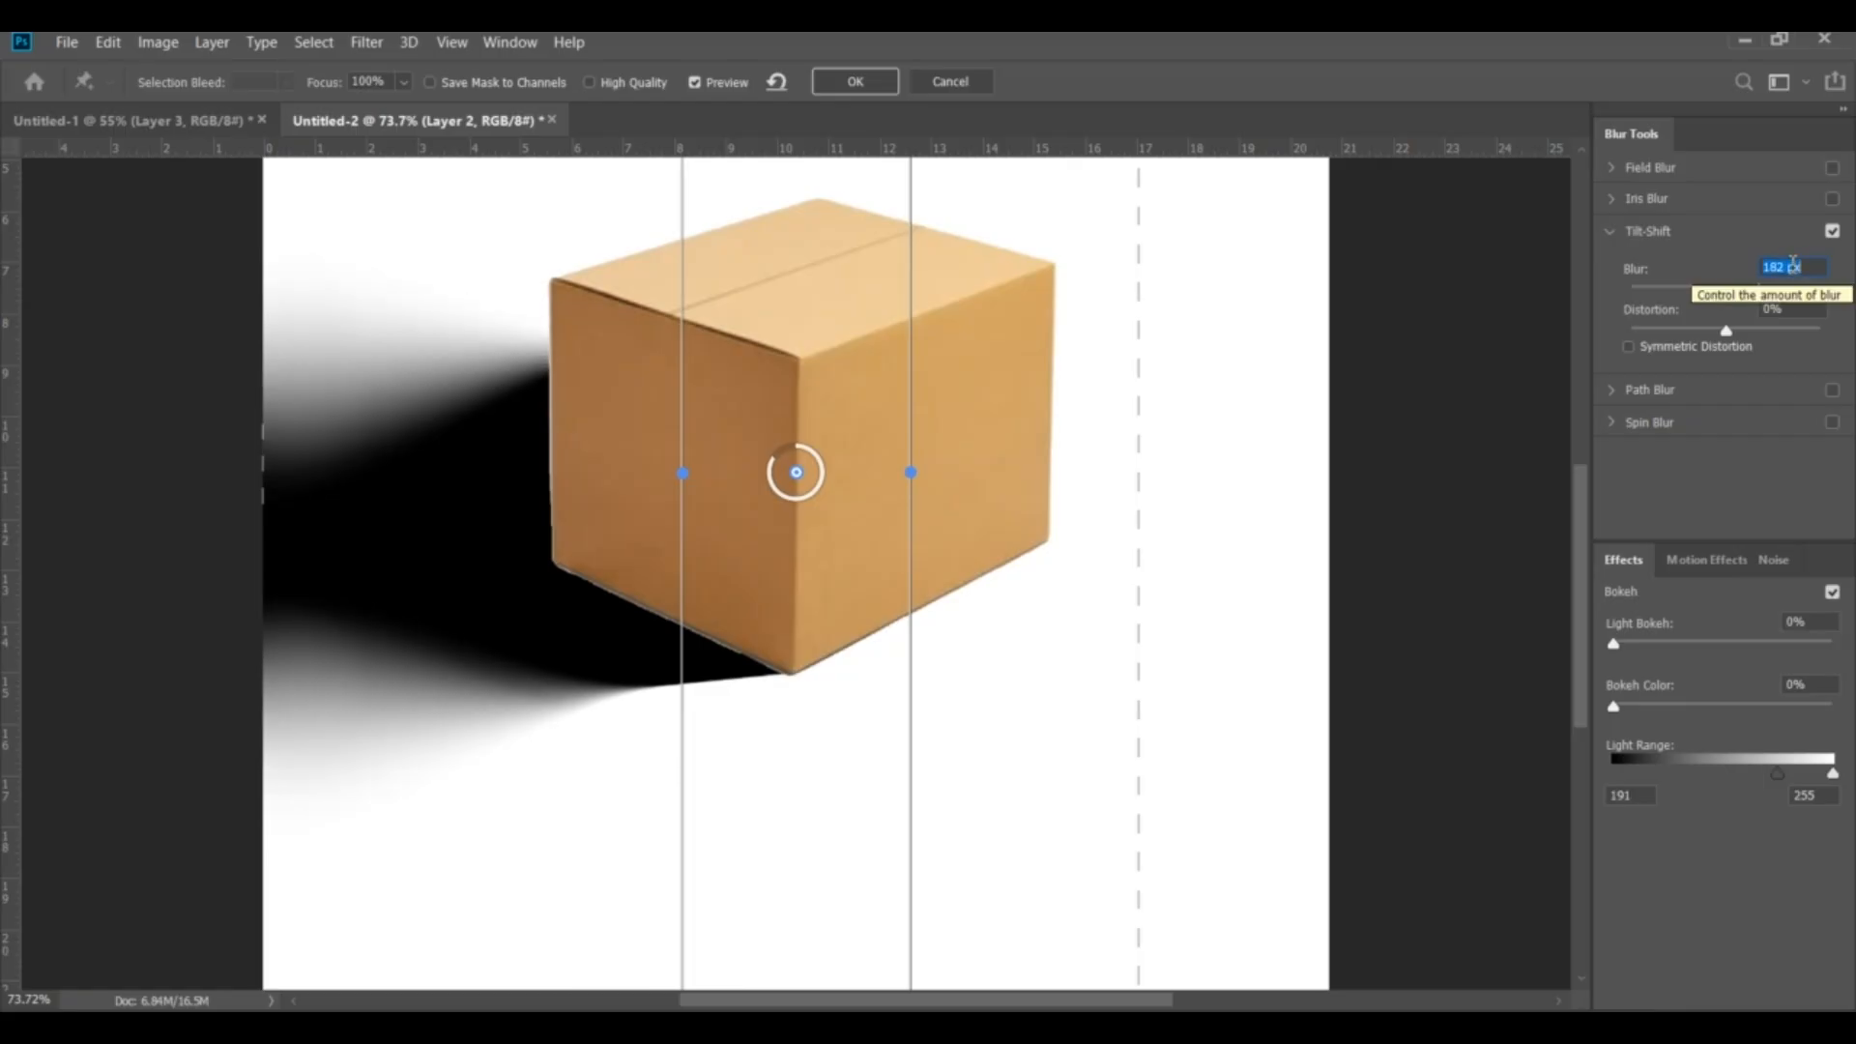
scroll(1794, 267, "down", 6)
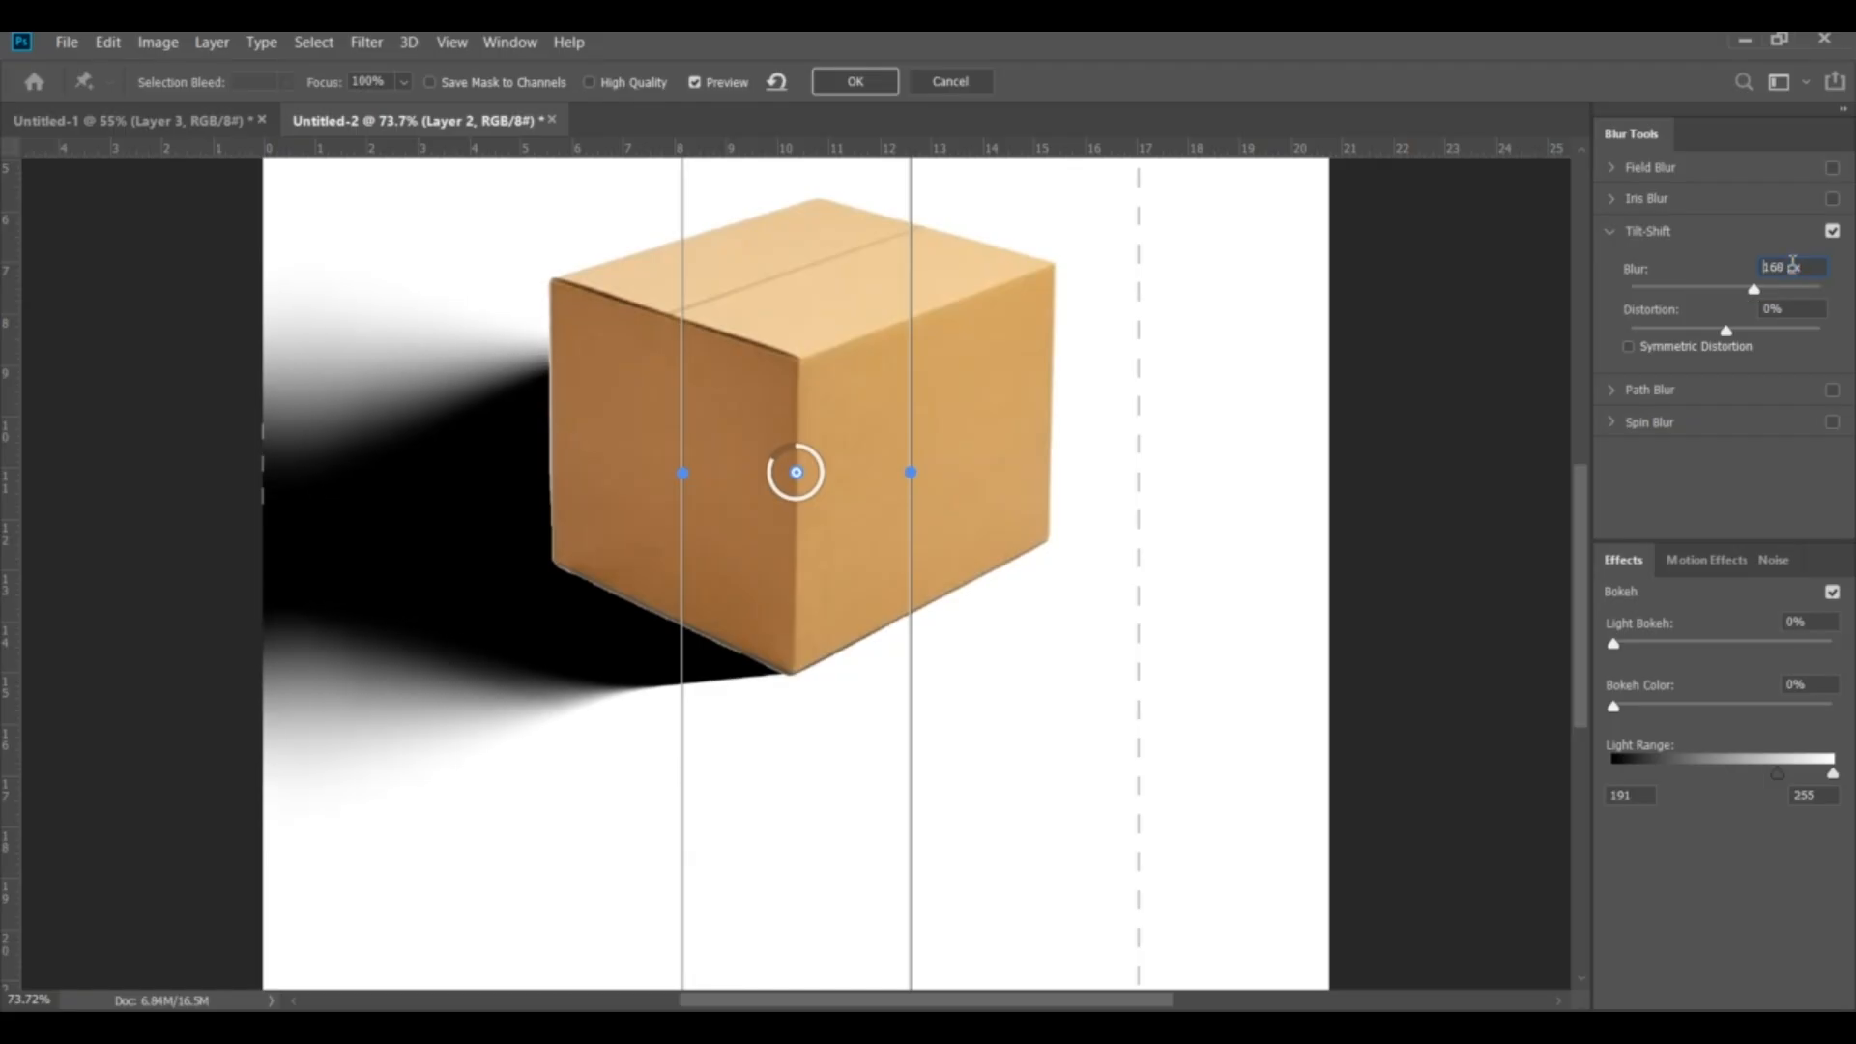
scroll(1794, 267, "down", 1)
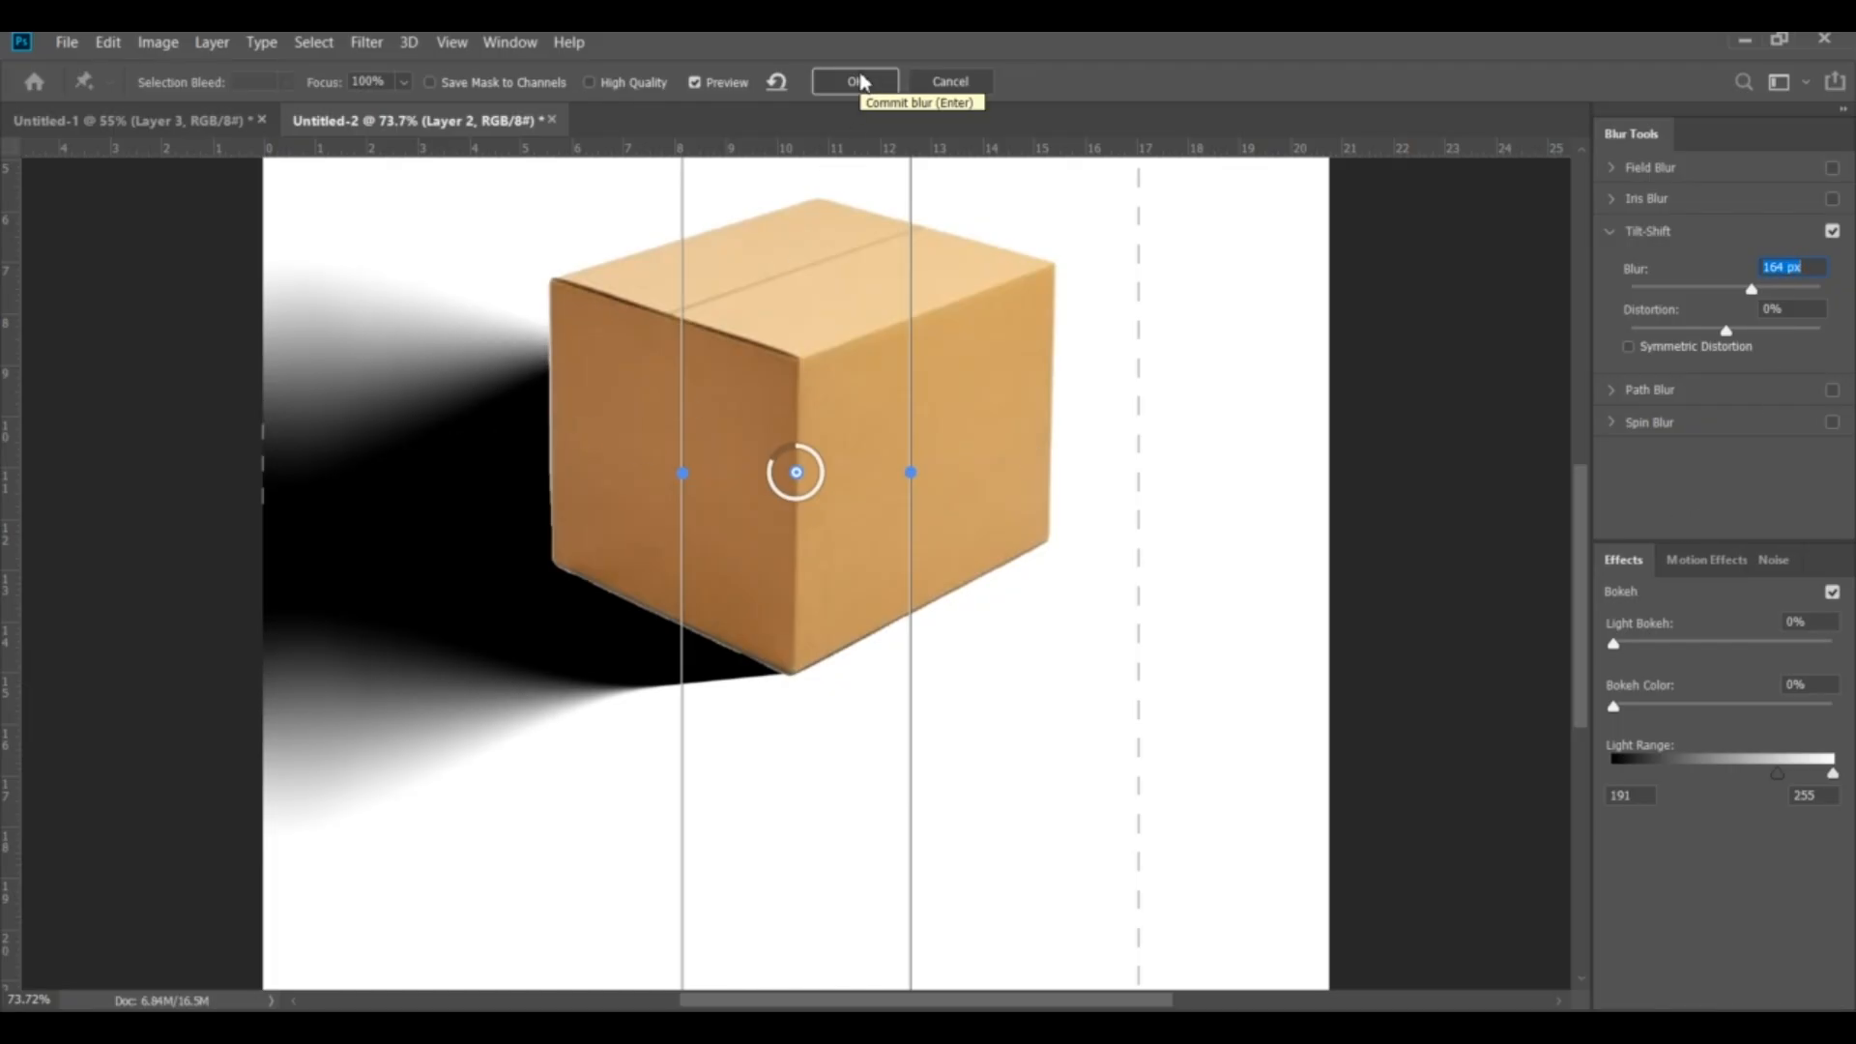
left_click_drag(1114, 446, 1054, 447)
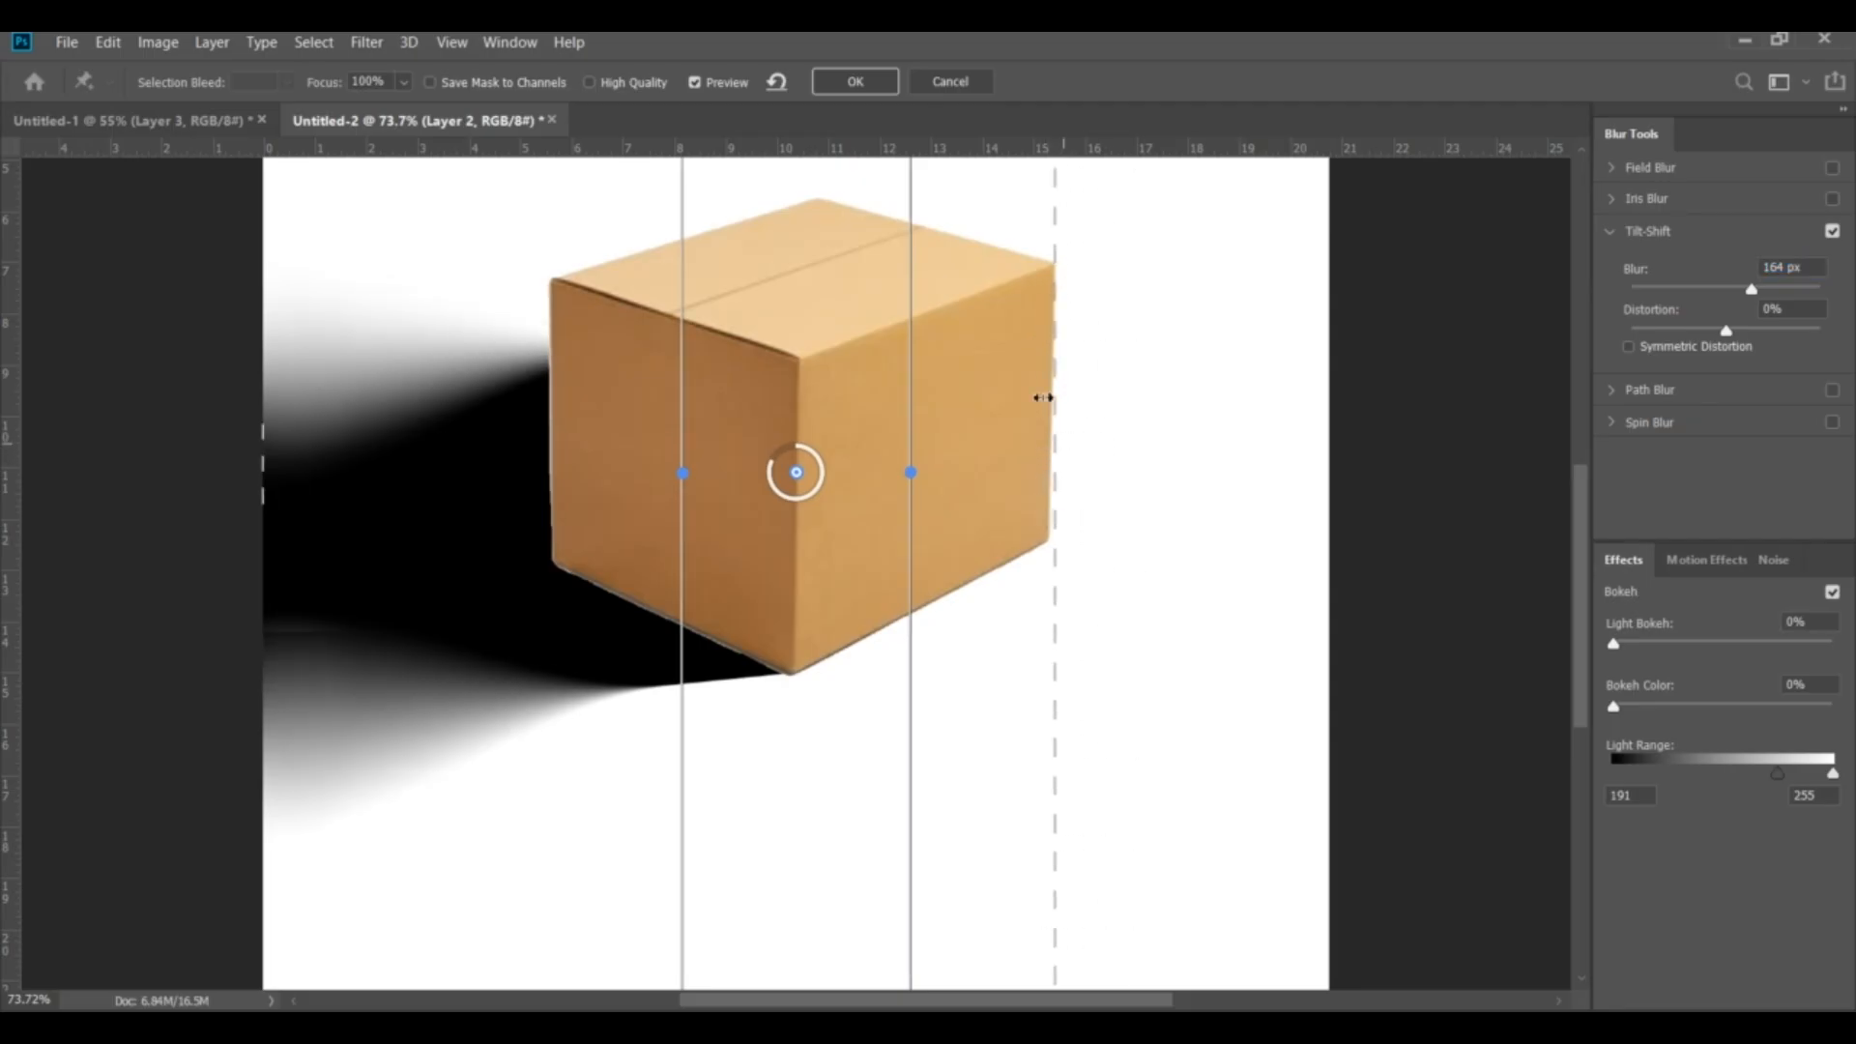
left_click(855, 82)
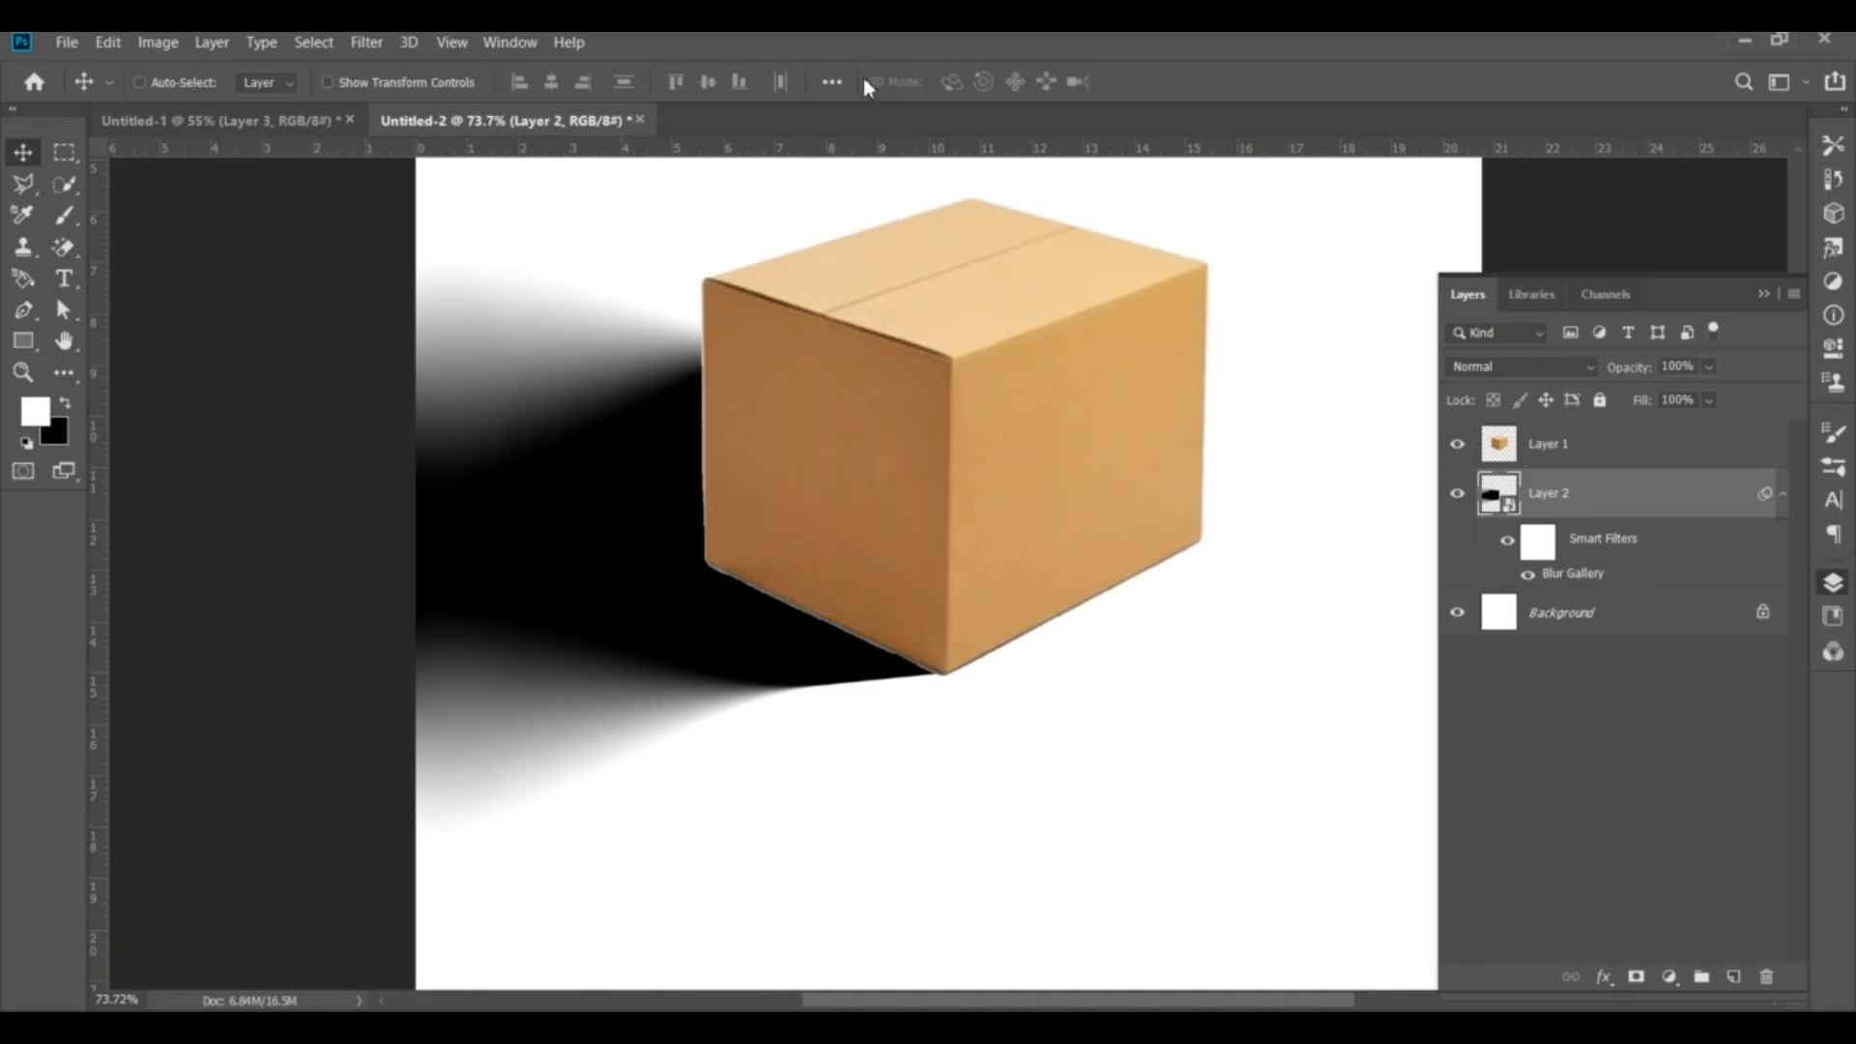
Add a layer mask to the shadow layer and accept the custom white-to-black gradient for the Gradient tool
key("ctrl+0")
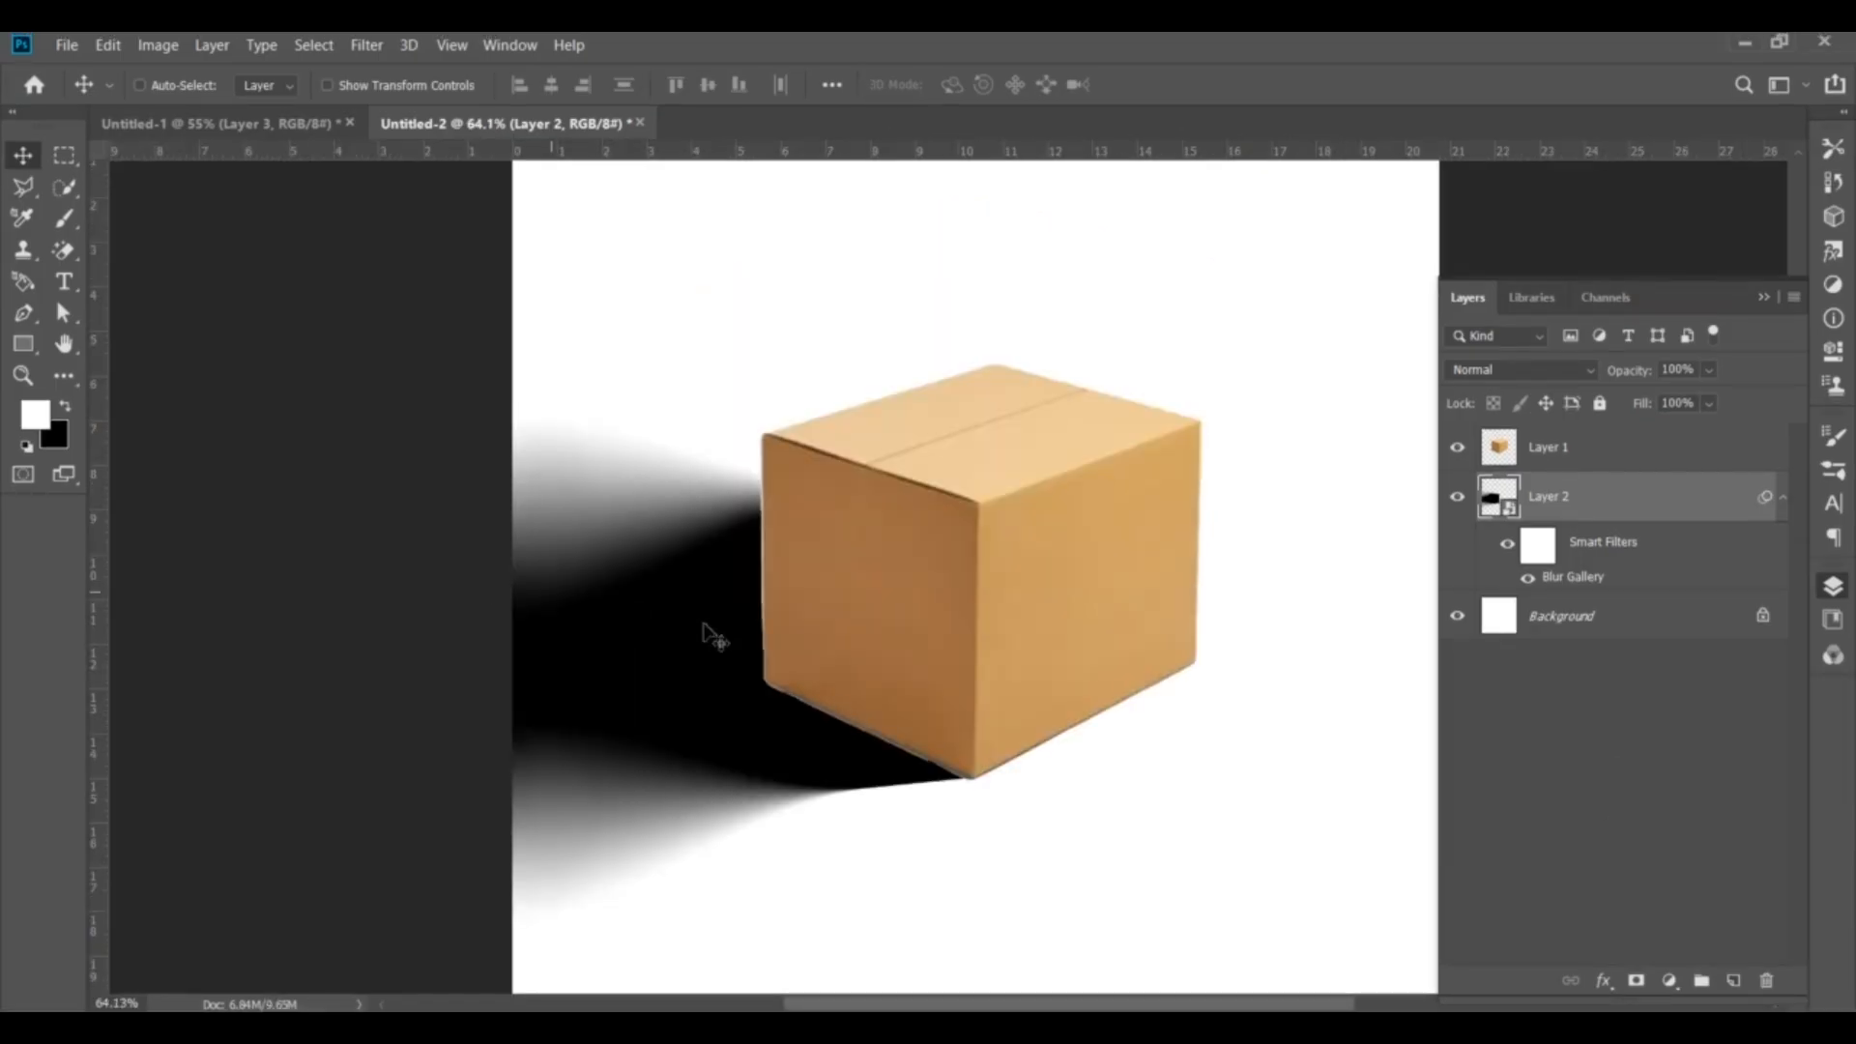
left_click(1636, 980)
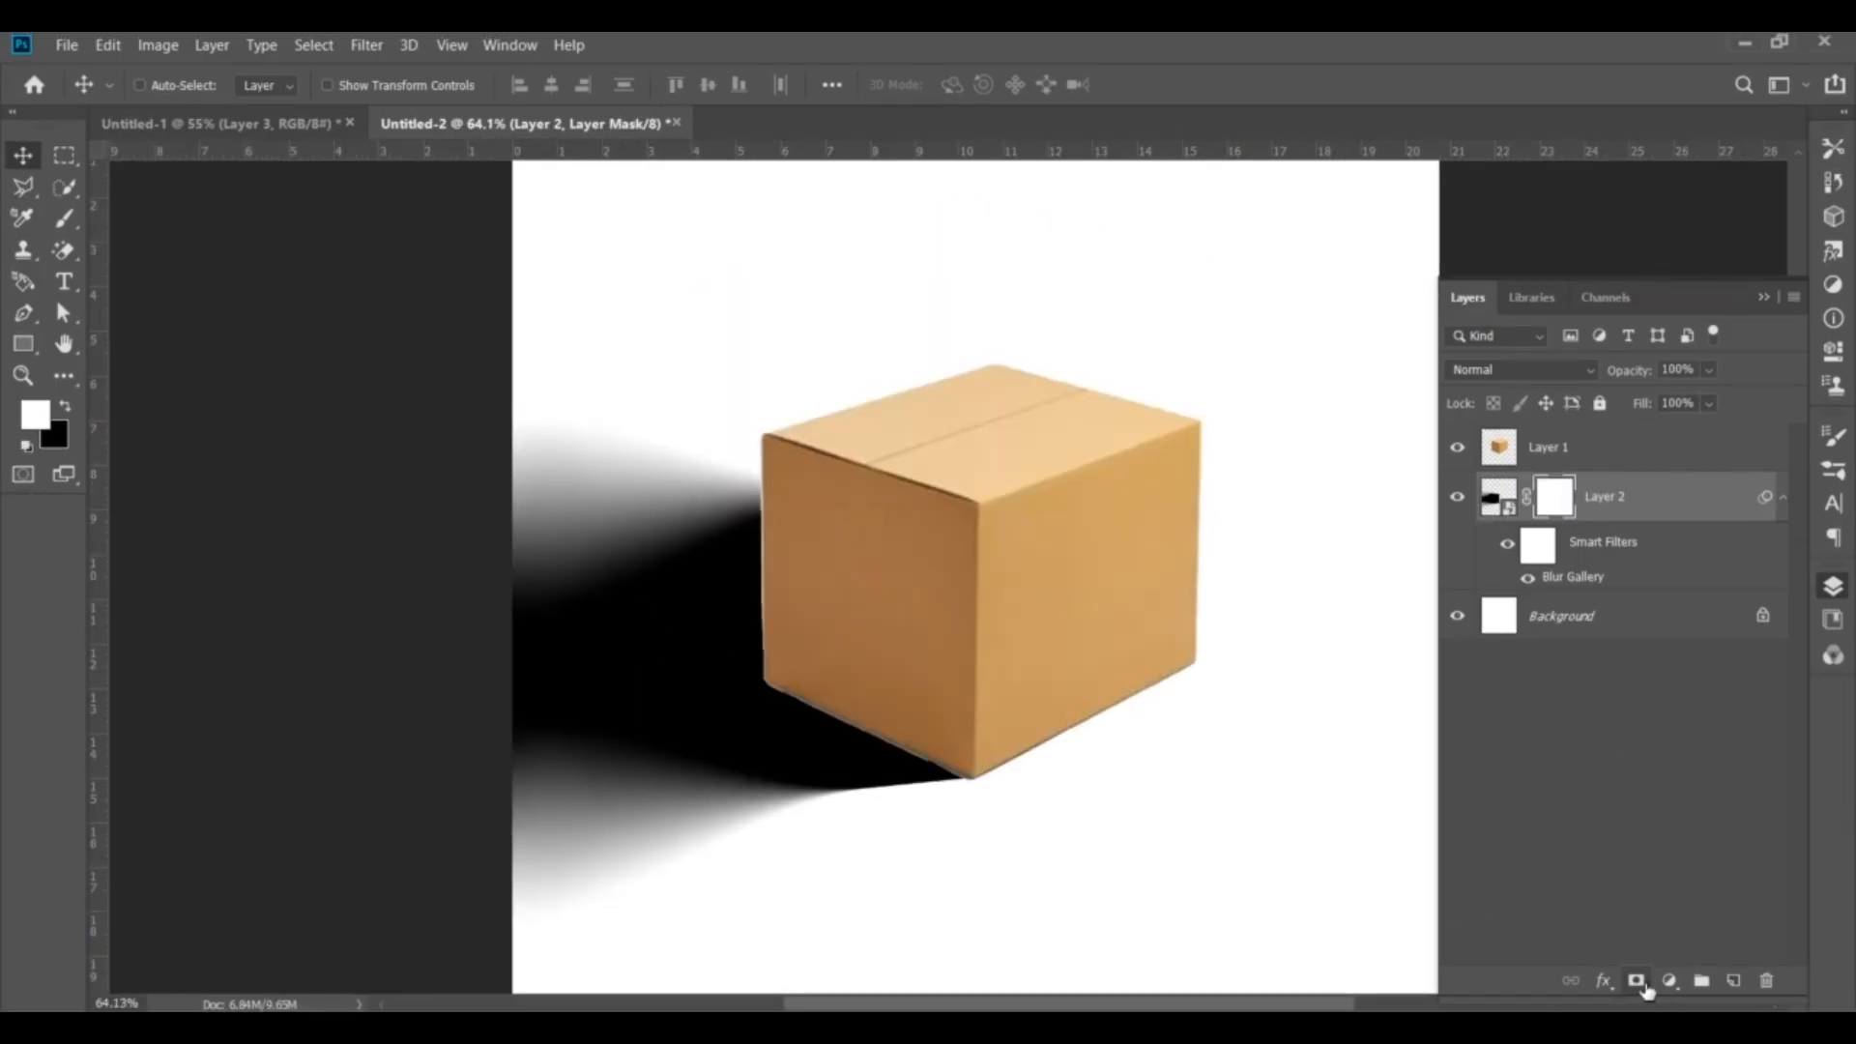
key("g")
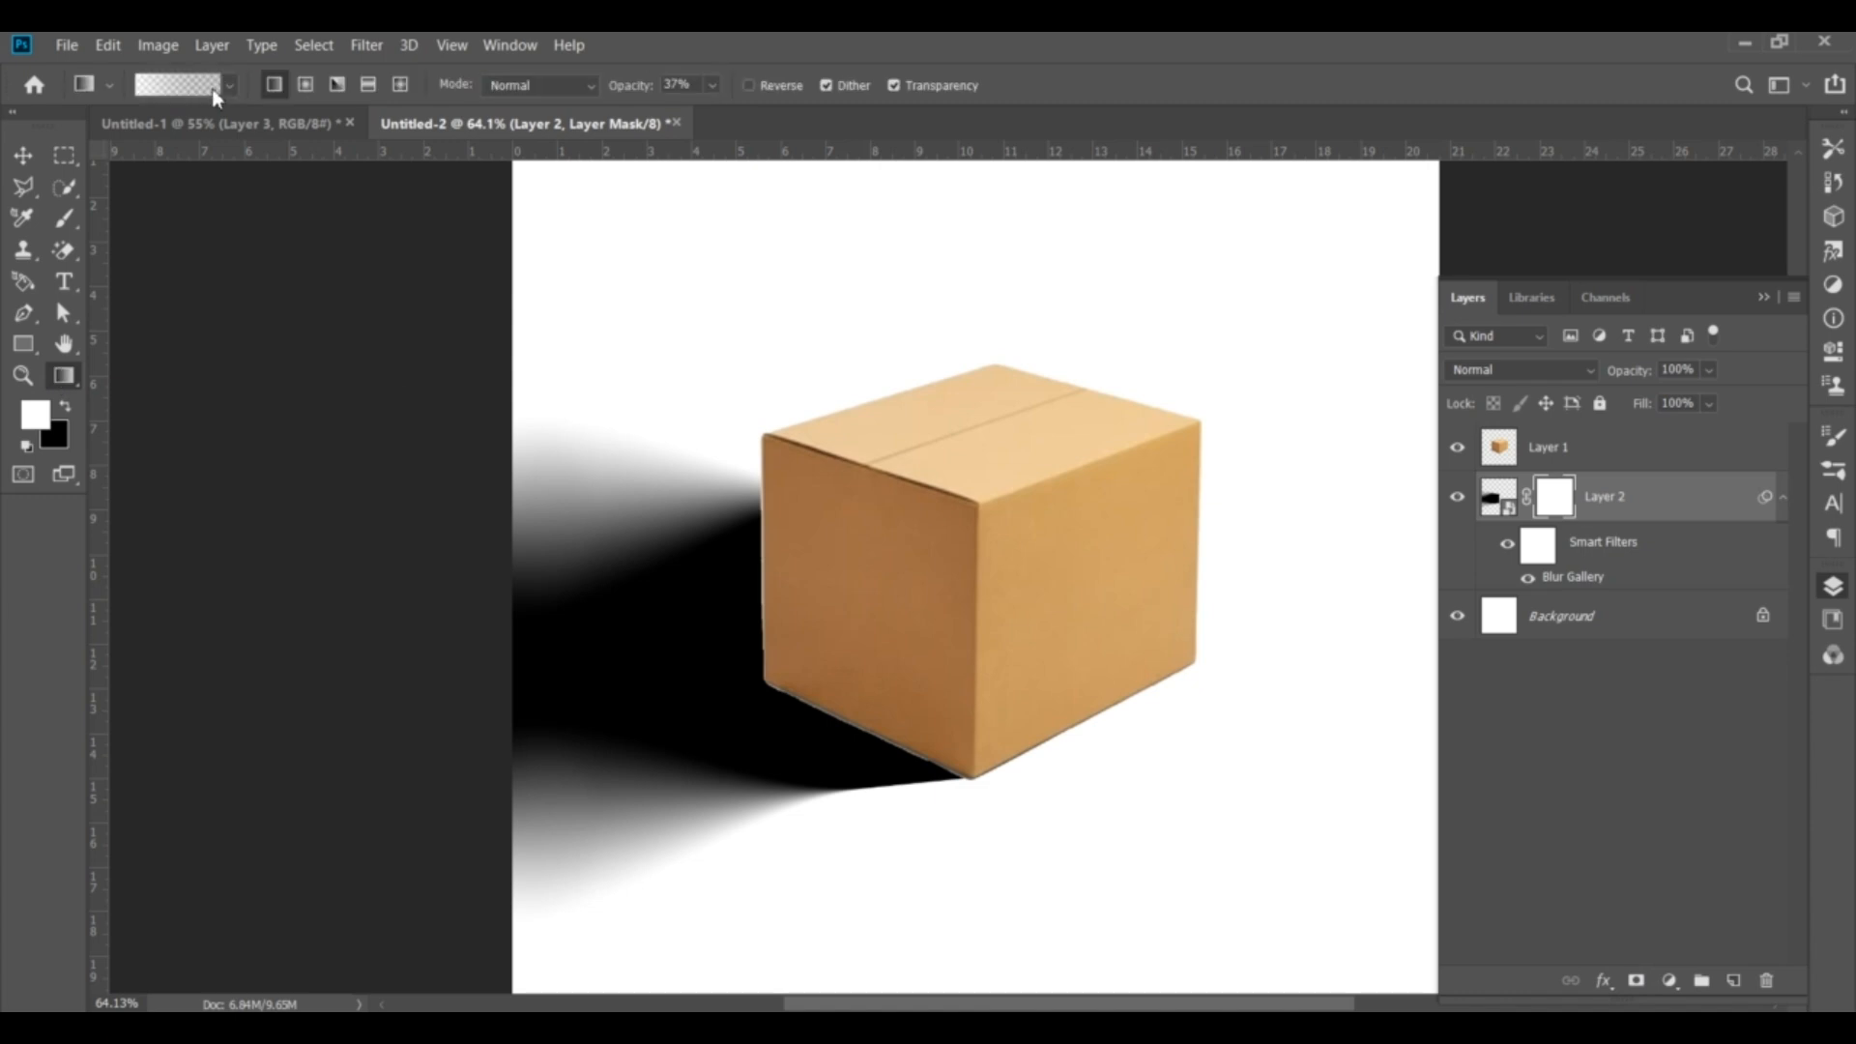
left_click(212, 89)
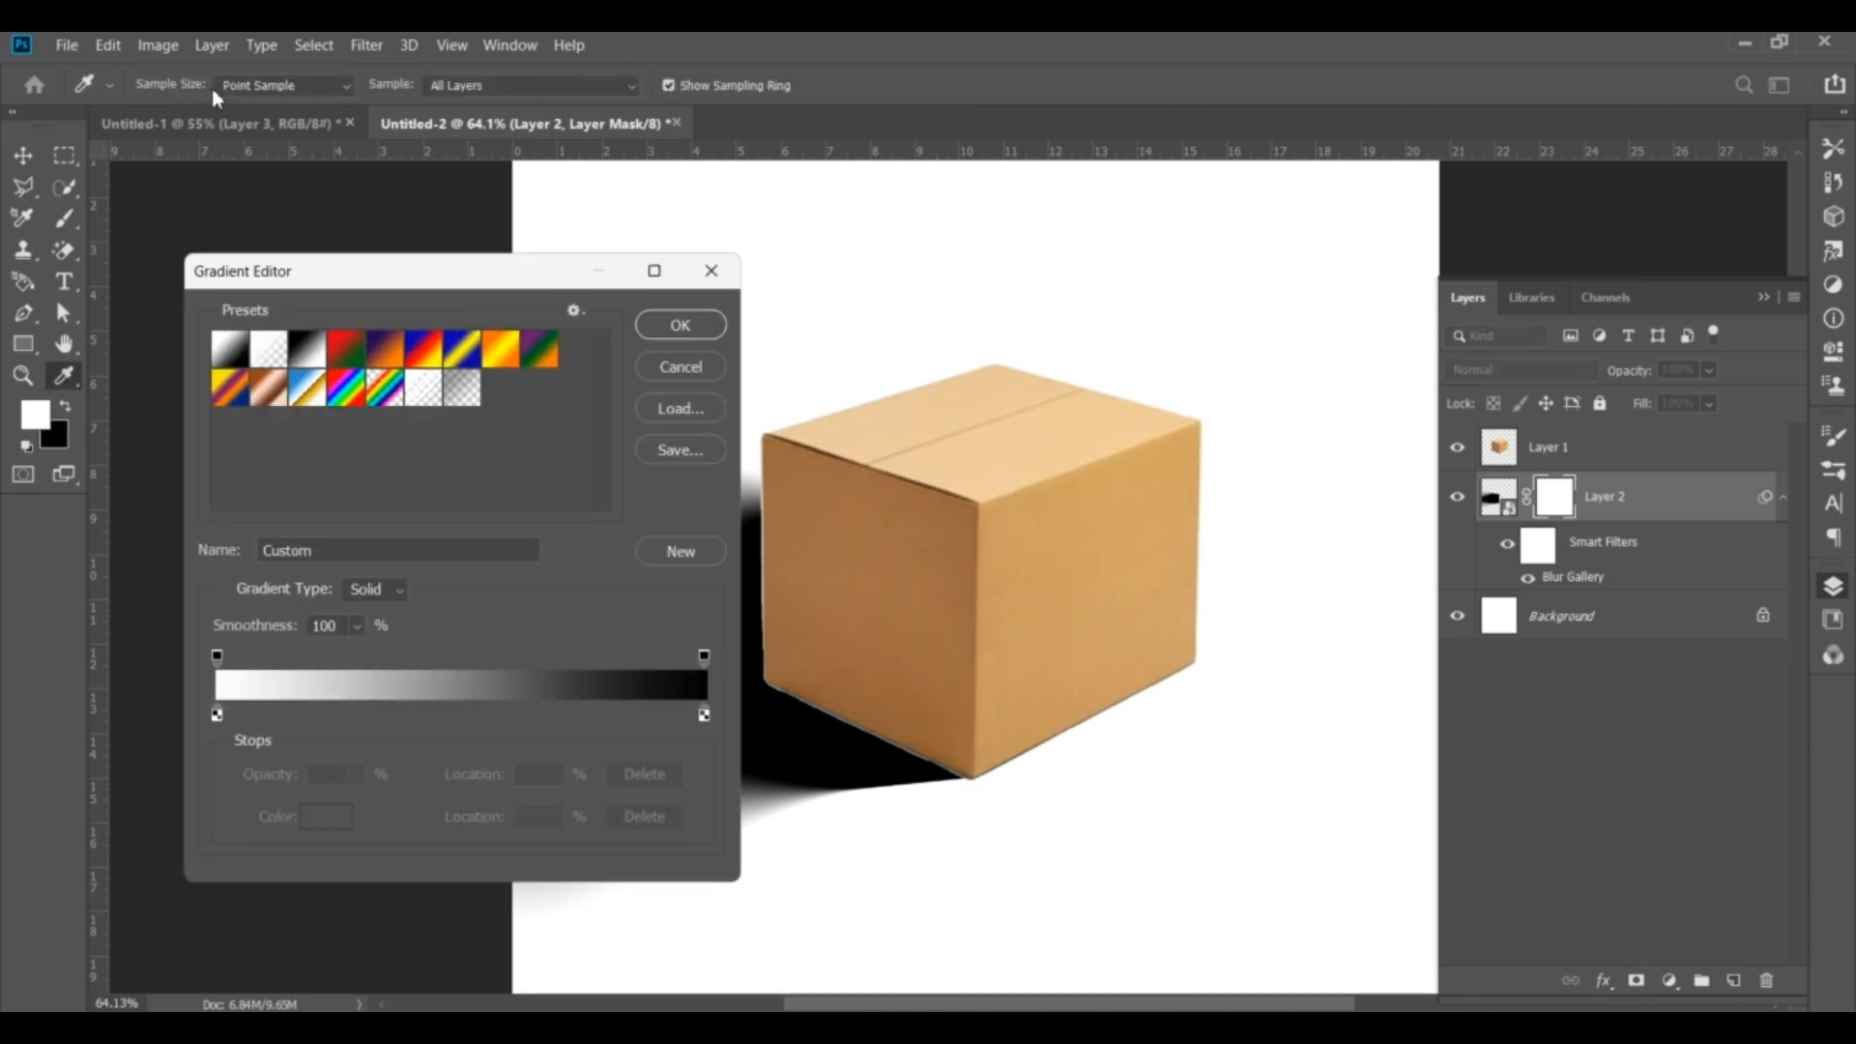
left_click(702, 715)
left_click(704, 658)
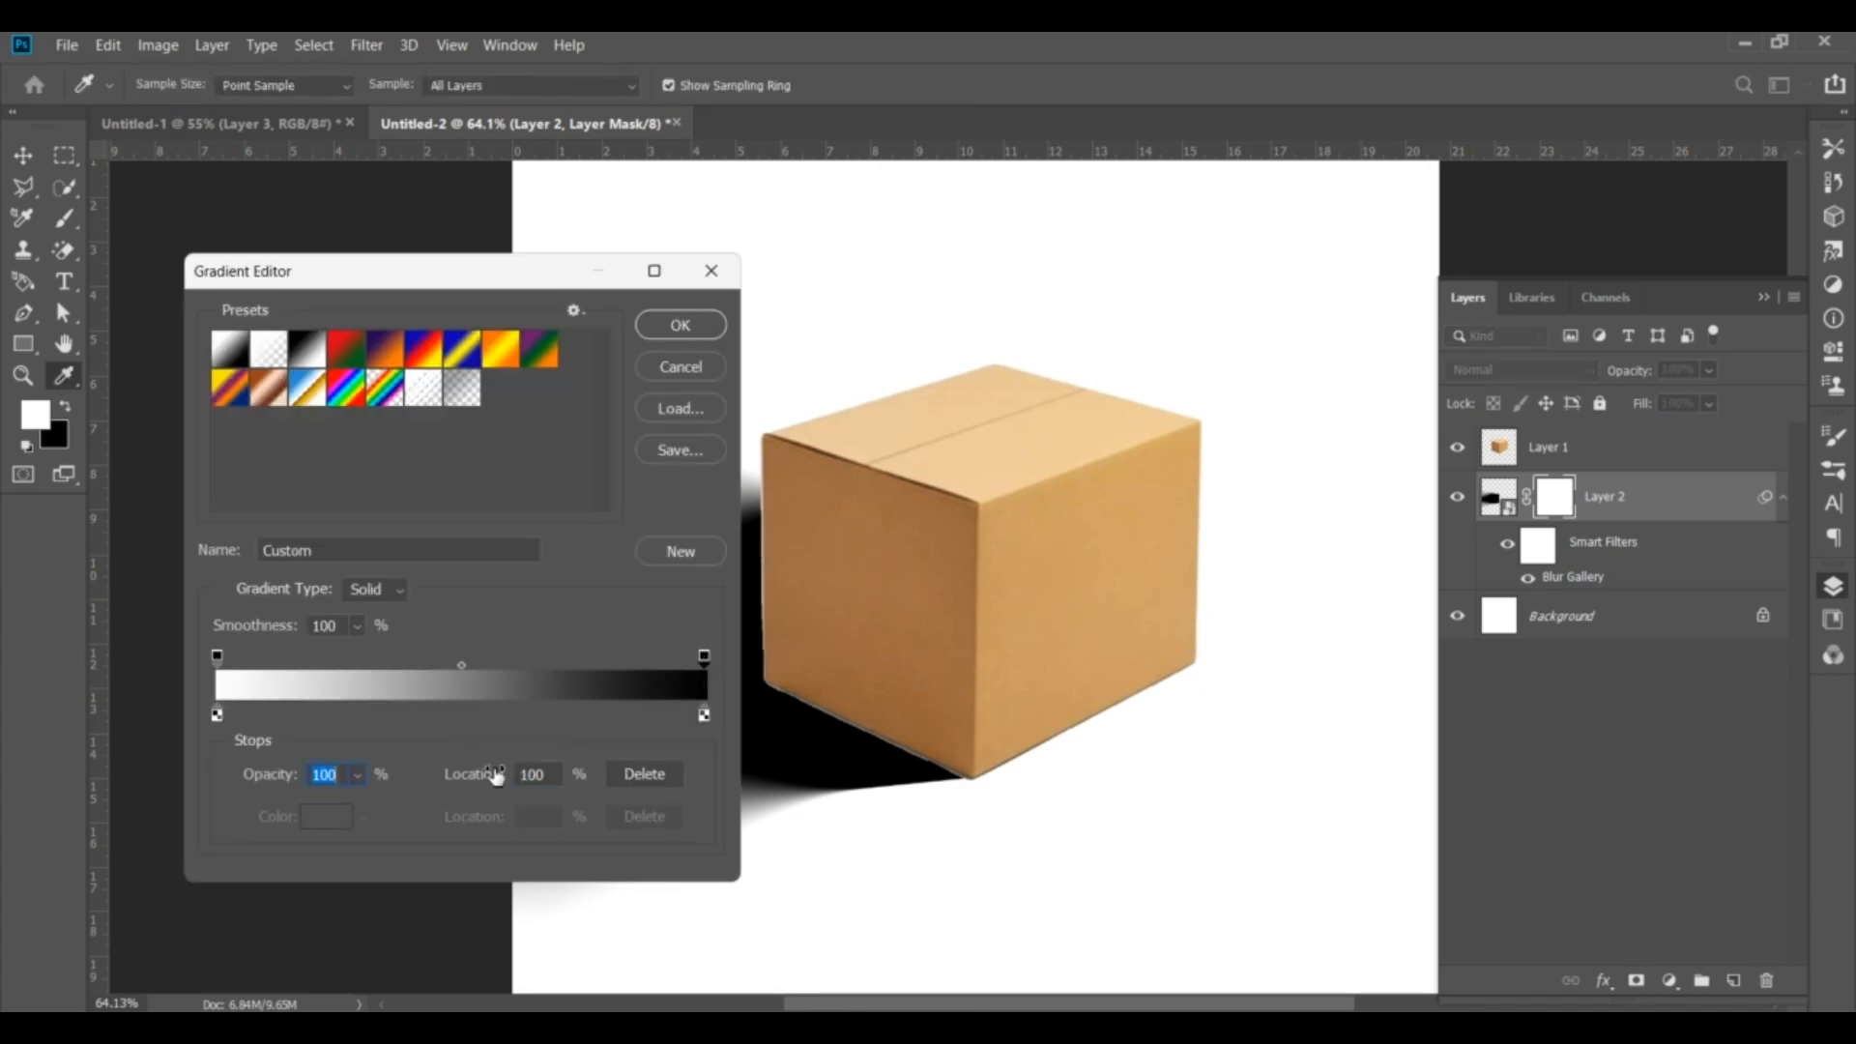
left_click(217, 658)
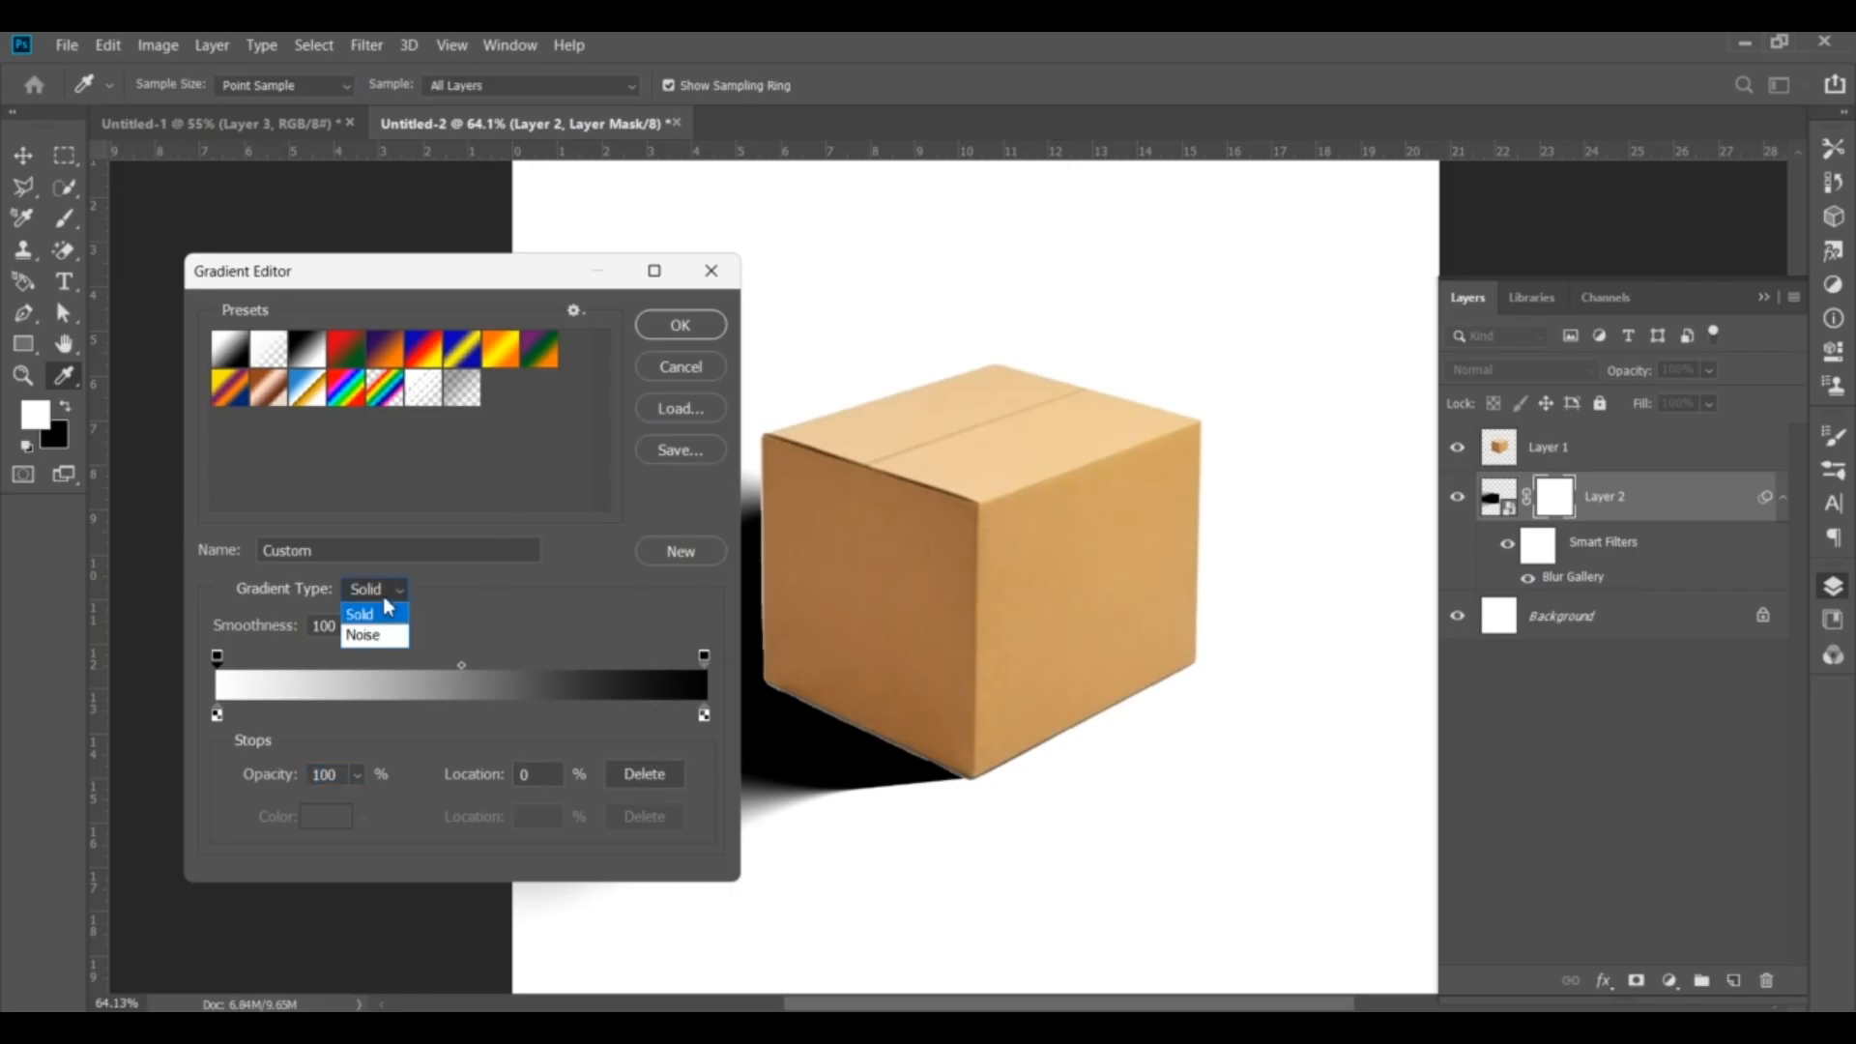
left_click(710, 323)
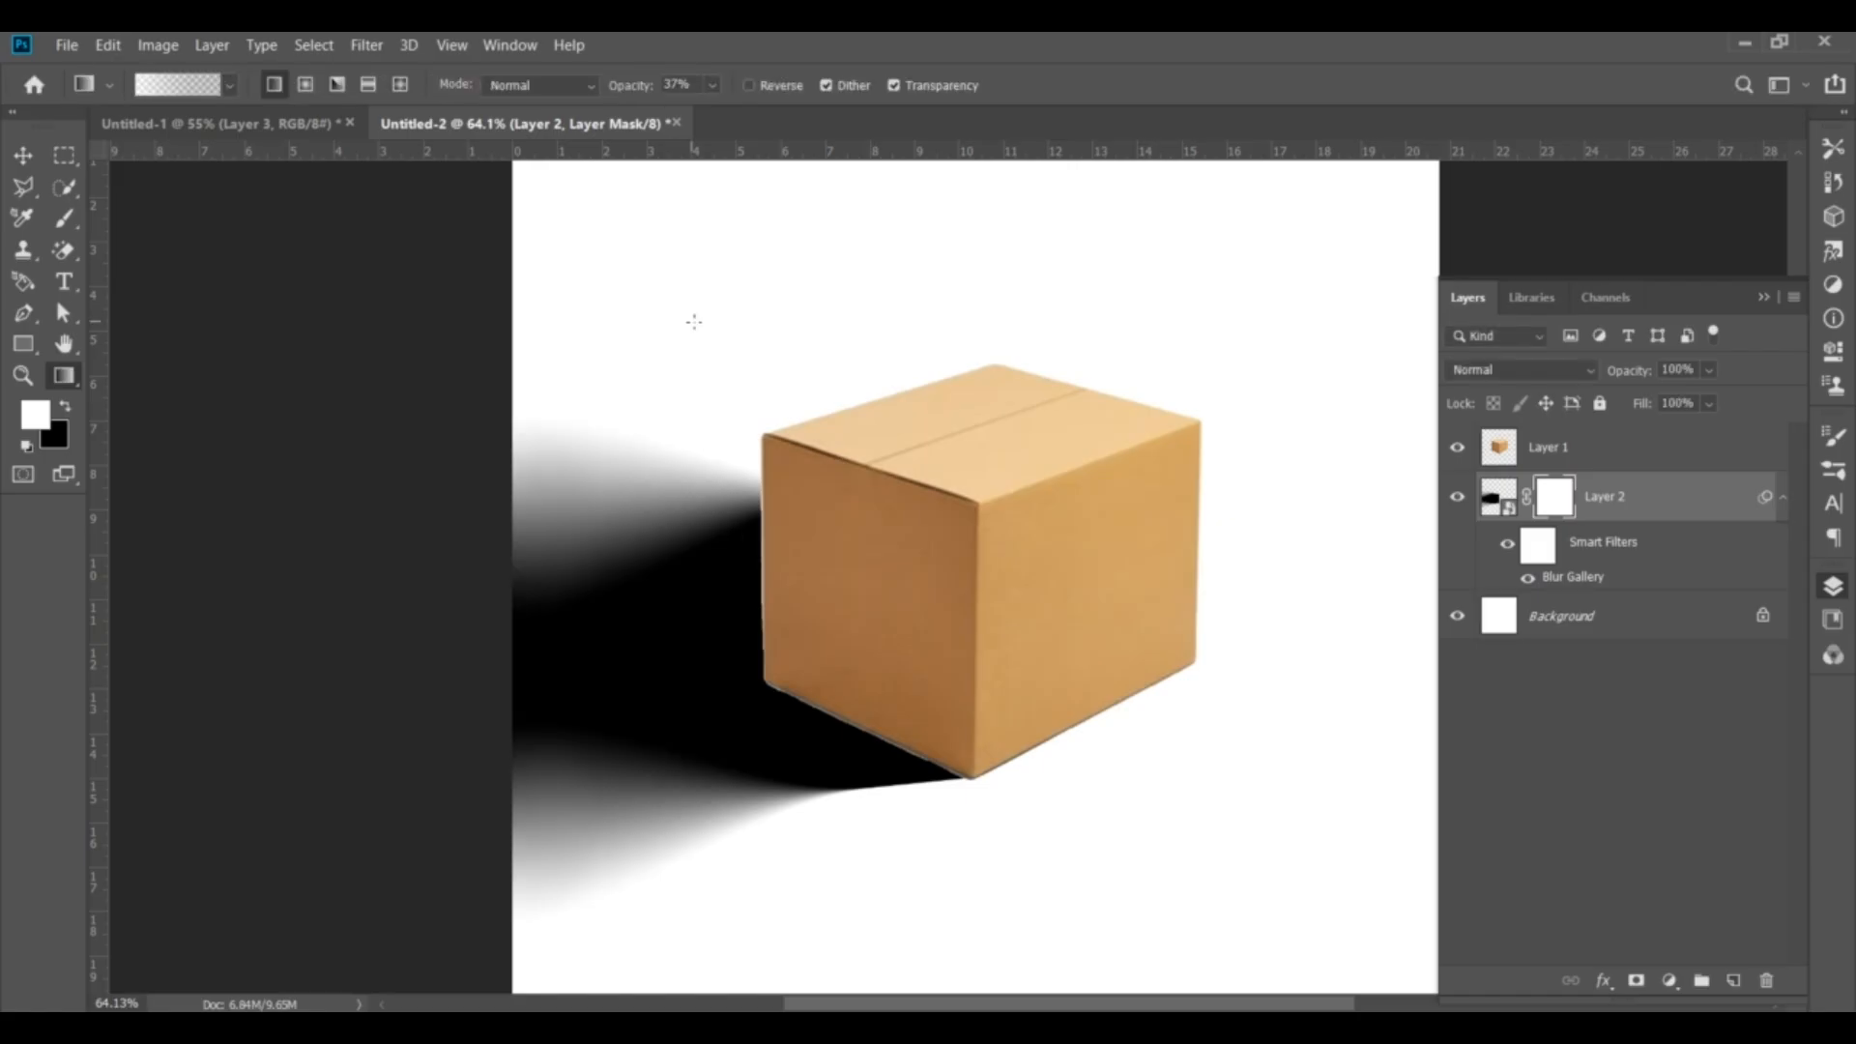
Draw repeated horizontal gradients at 37% opacity across the shadow's layer mask to lighten the shadow to a soft gray
left_click_drag(815, 620, 379, 650)
scroll(605, 648, "down", 2)
left_click_drag(560, 583, 1240, 592)
left_click_drag(507, 612, 1370, 609)
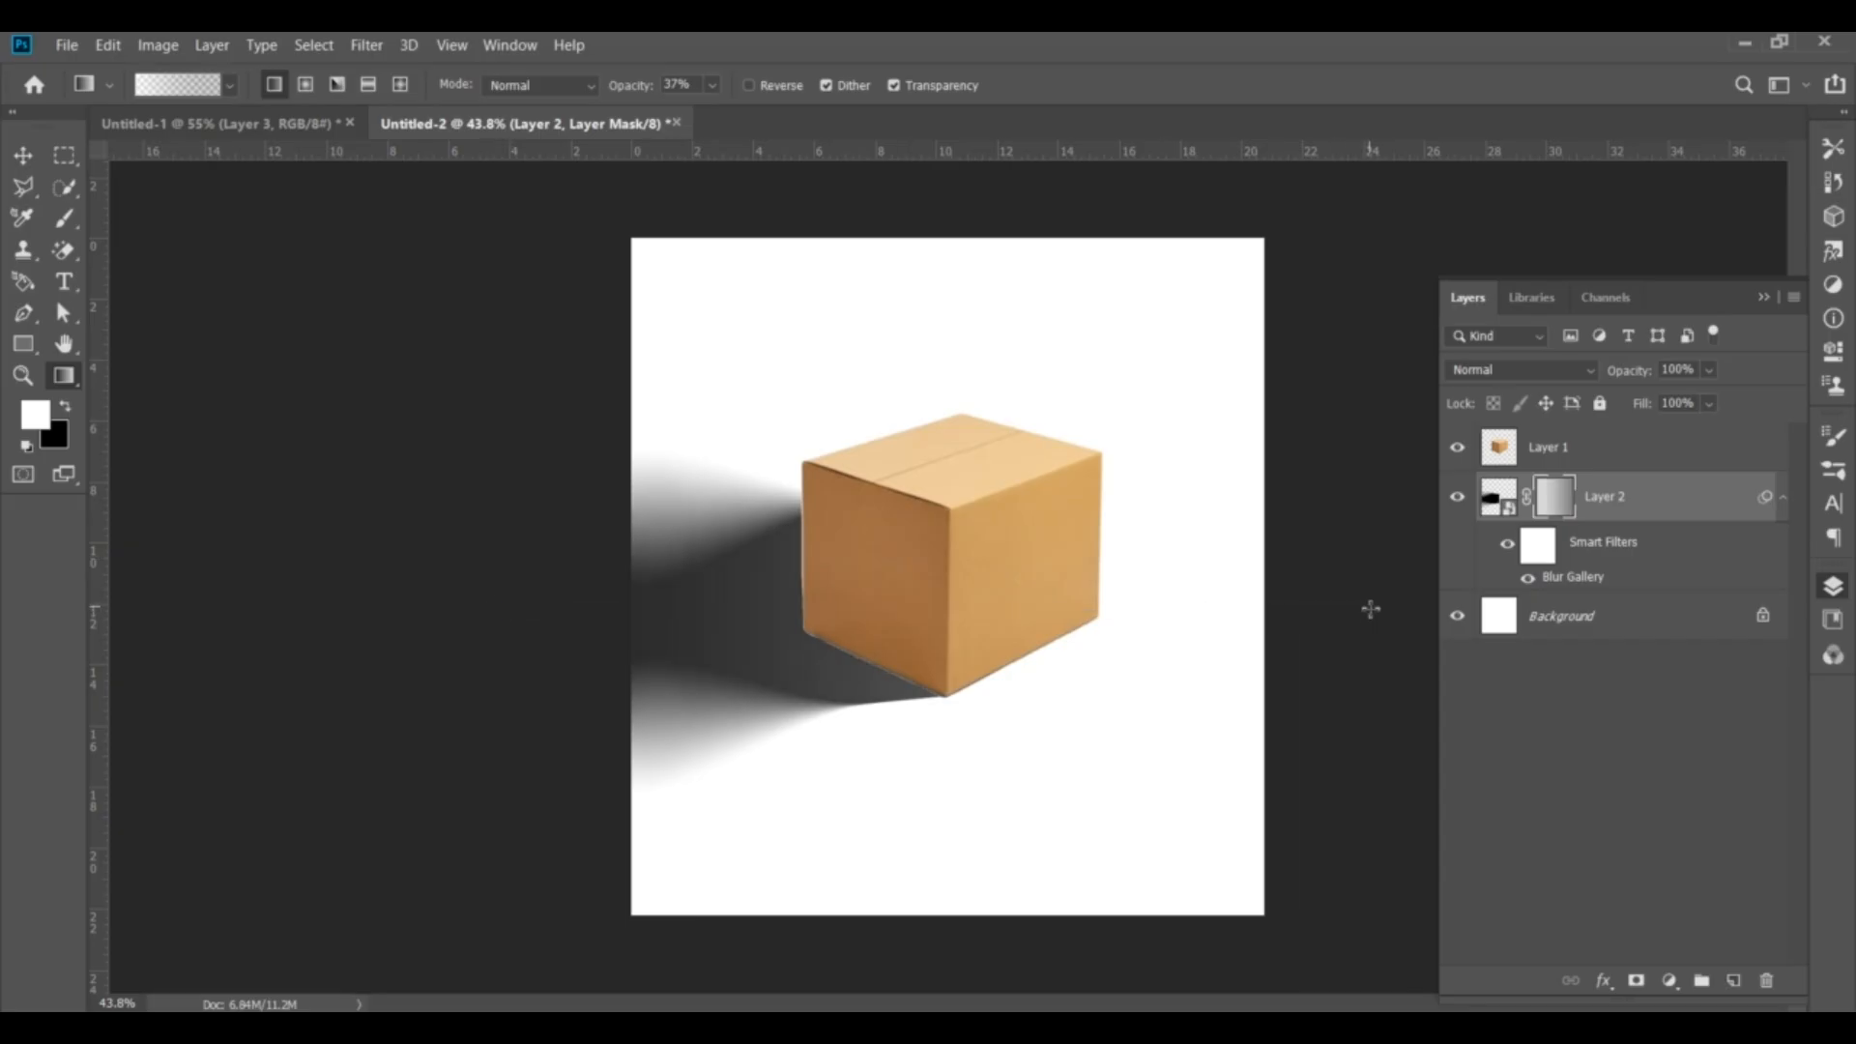
left_click_drag(1269, 566, 250, 565)
scroll(1256, 570, "down", 2)
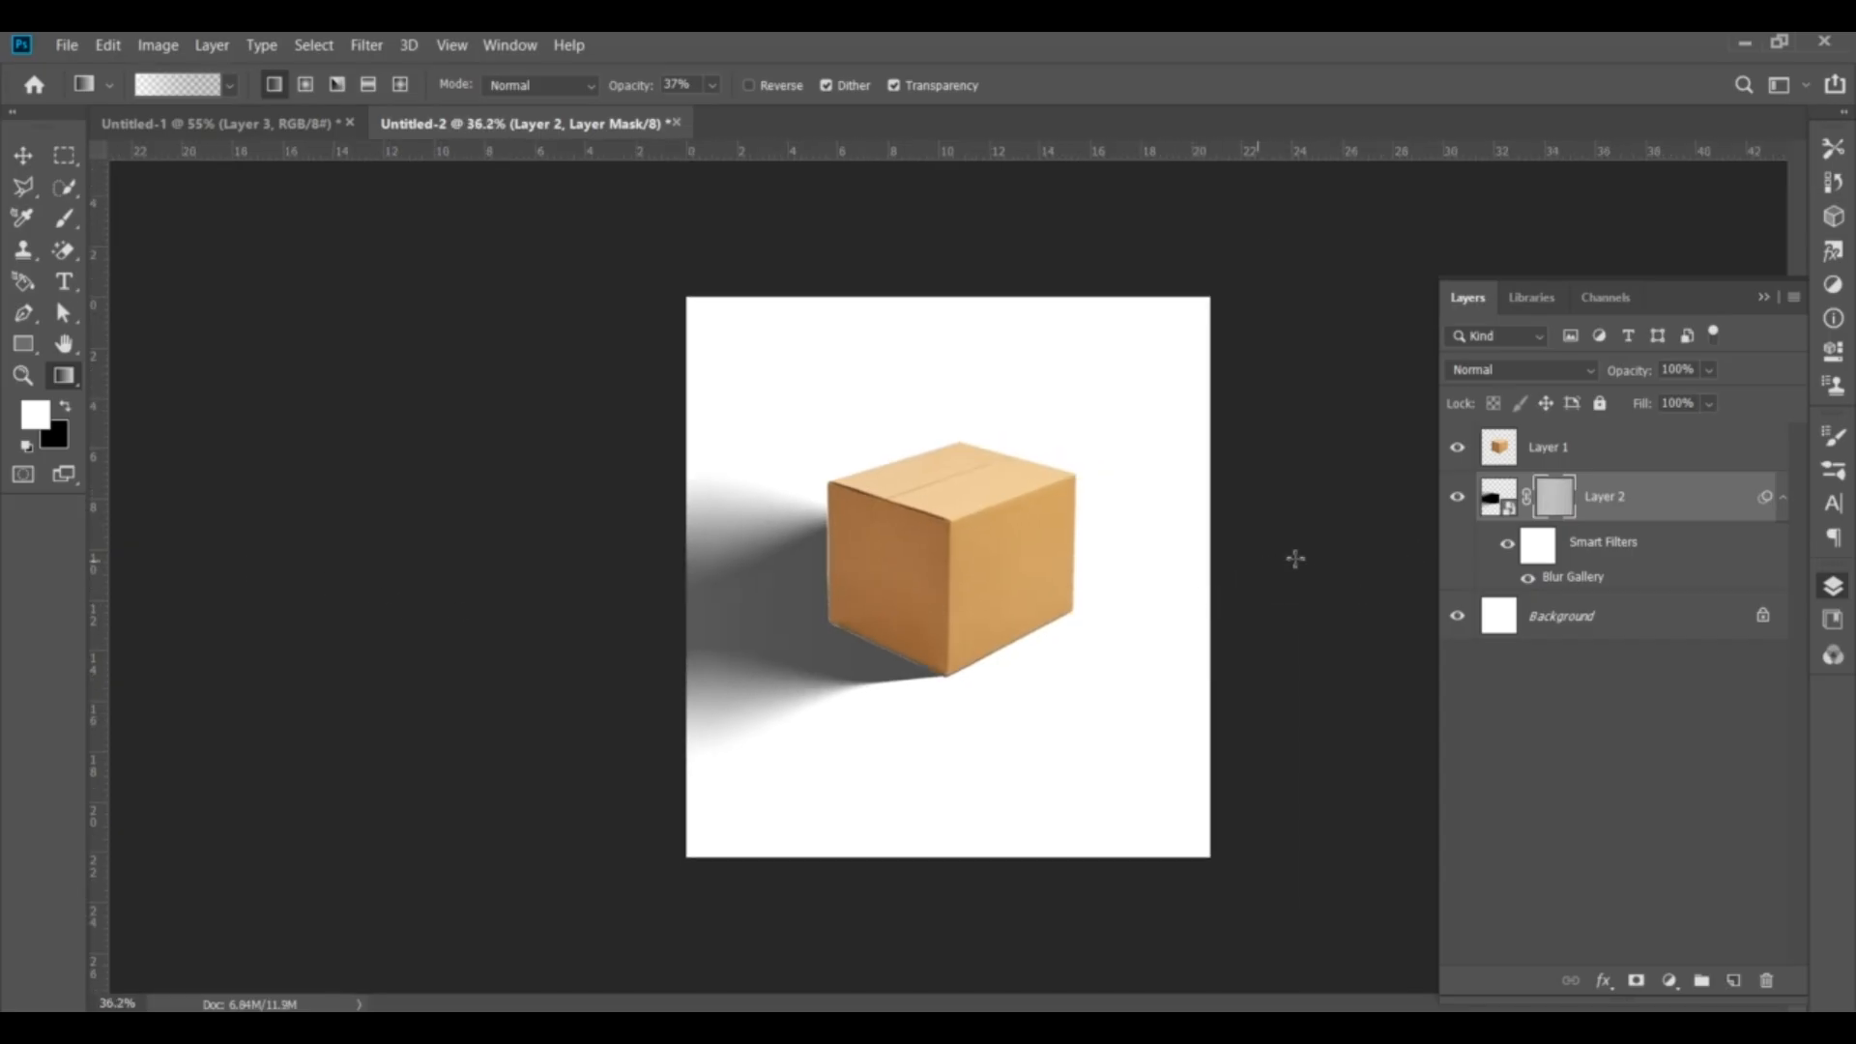
left_click_drag(1338, 580, 118, 571)
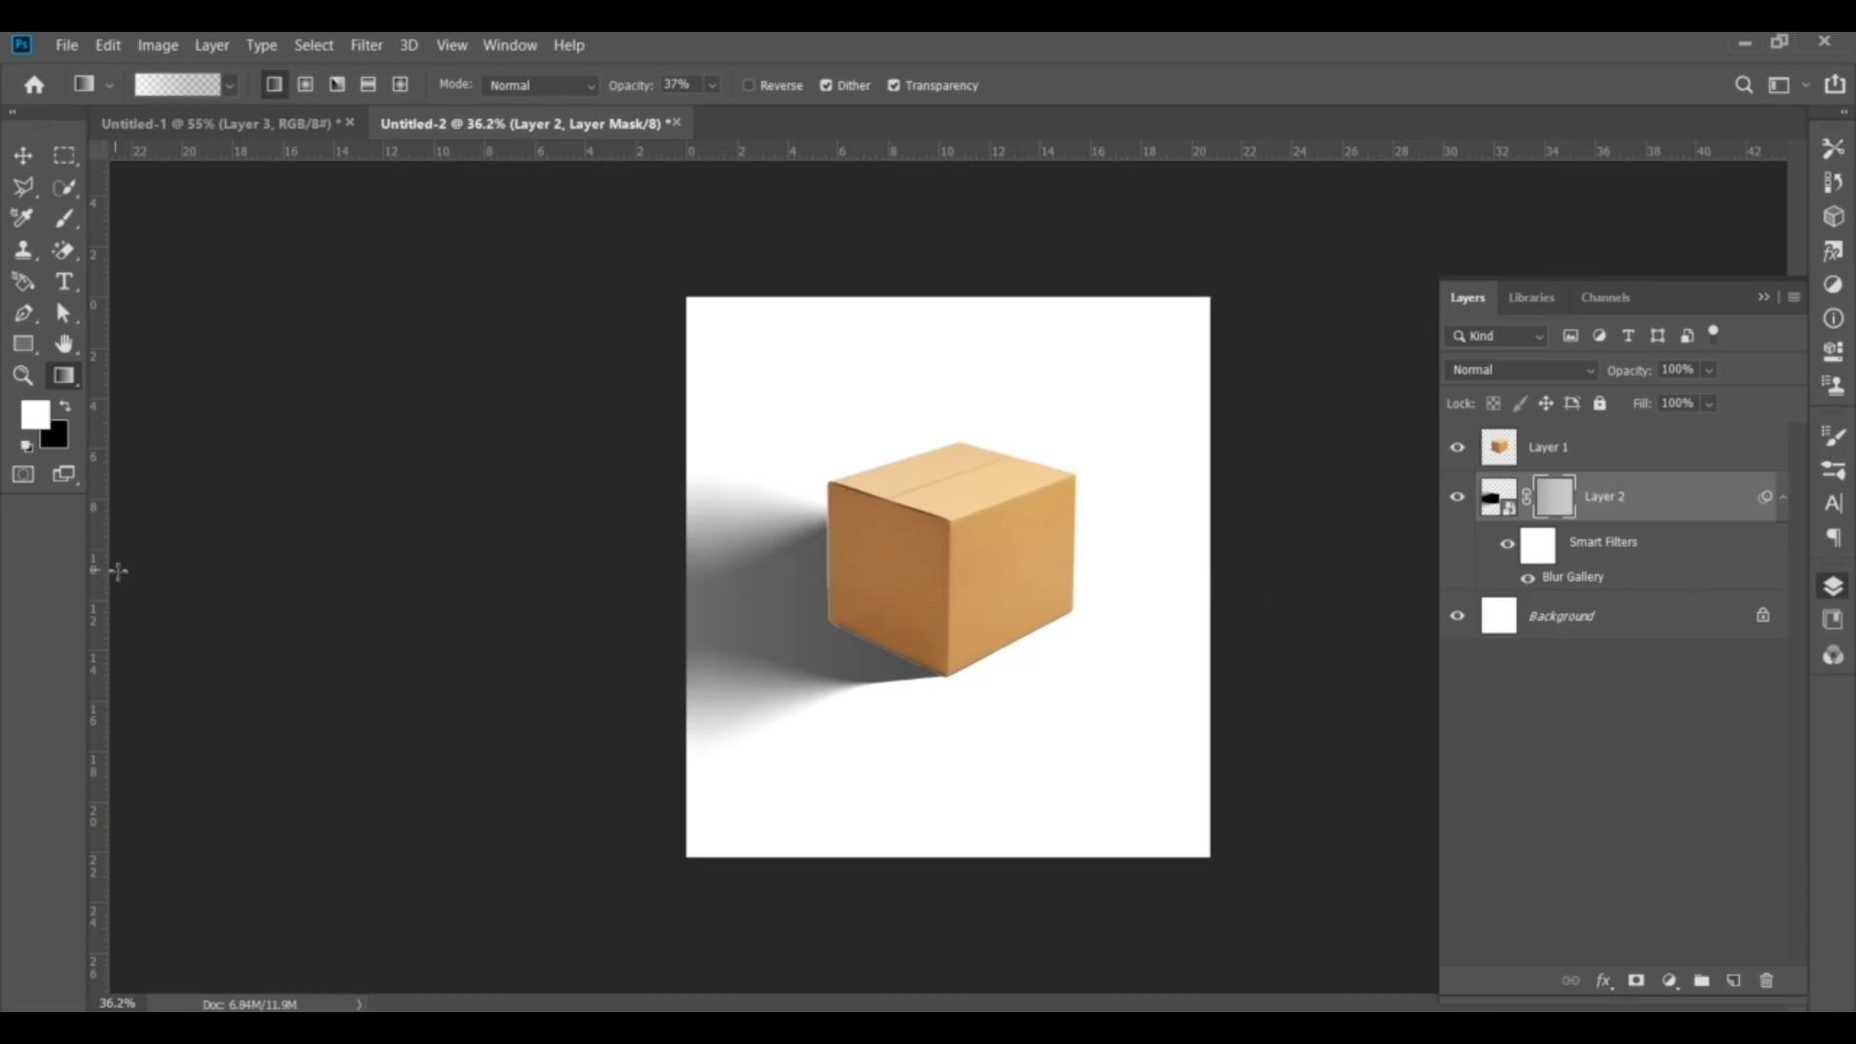
Draw one more long horizontal gradient at 37% opacity, right to left, across the shadow's layer mask to fade its outer end
scroll(1396, 579, "down", 1)
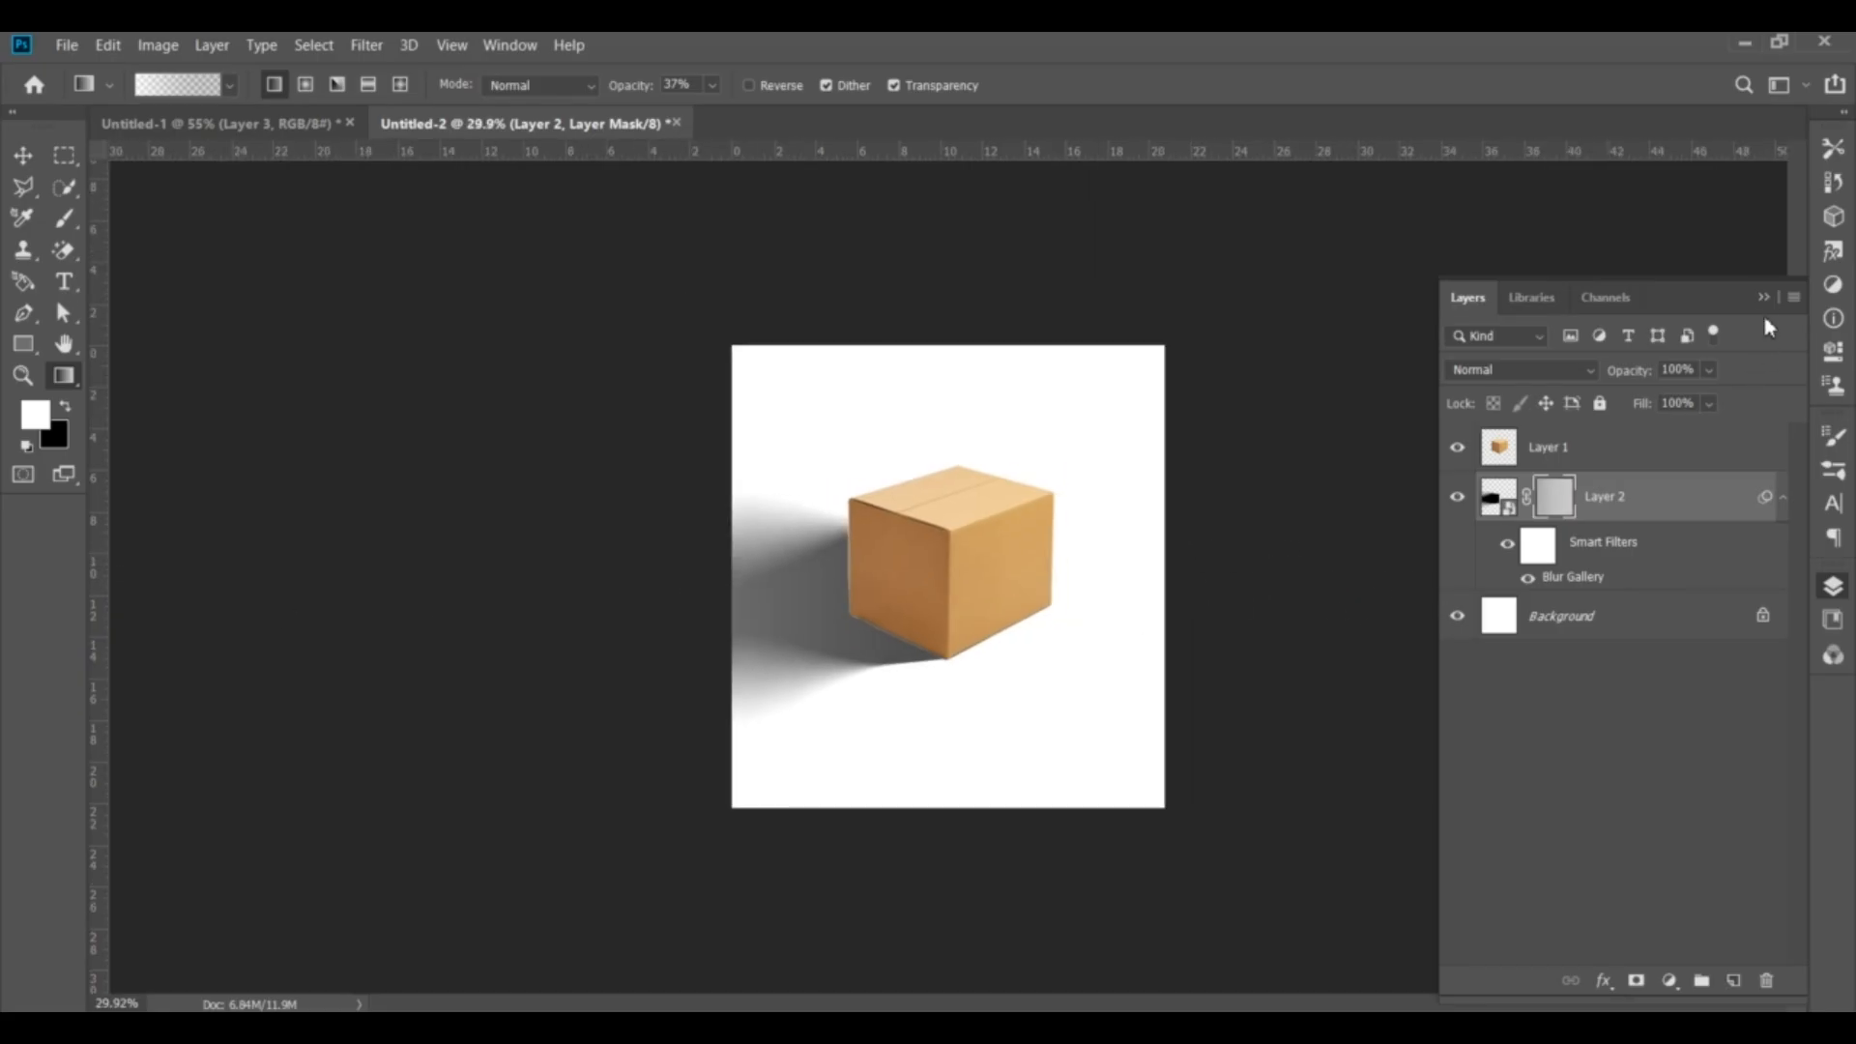
left_click_drag(1753, 554, 100, 570)
key("v")
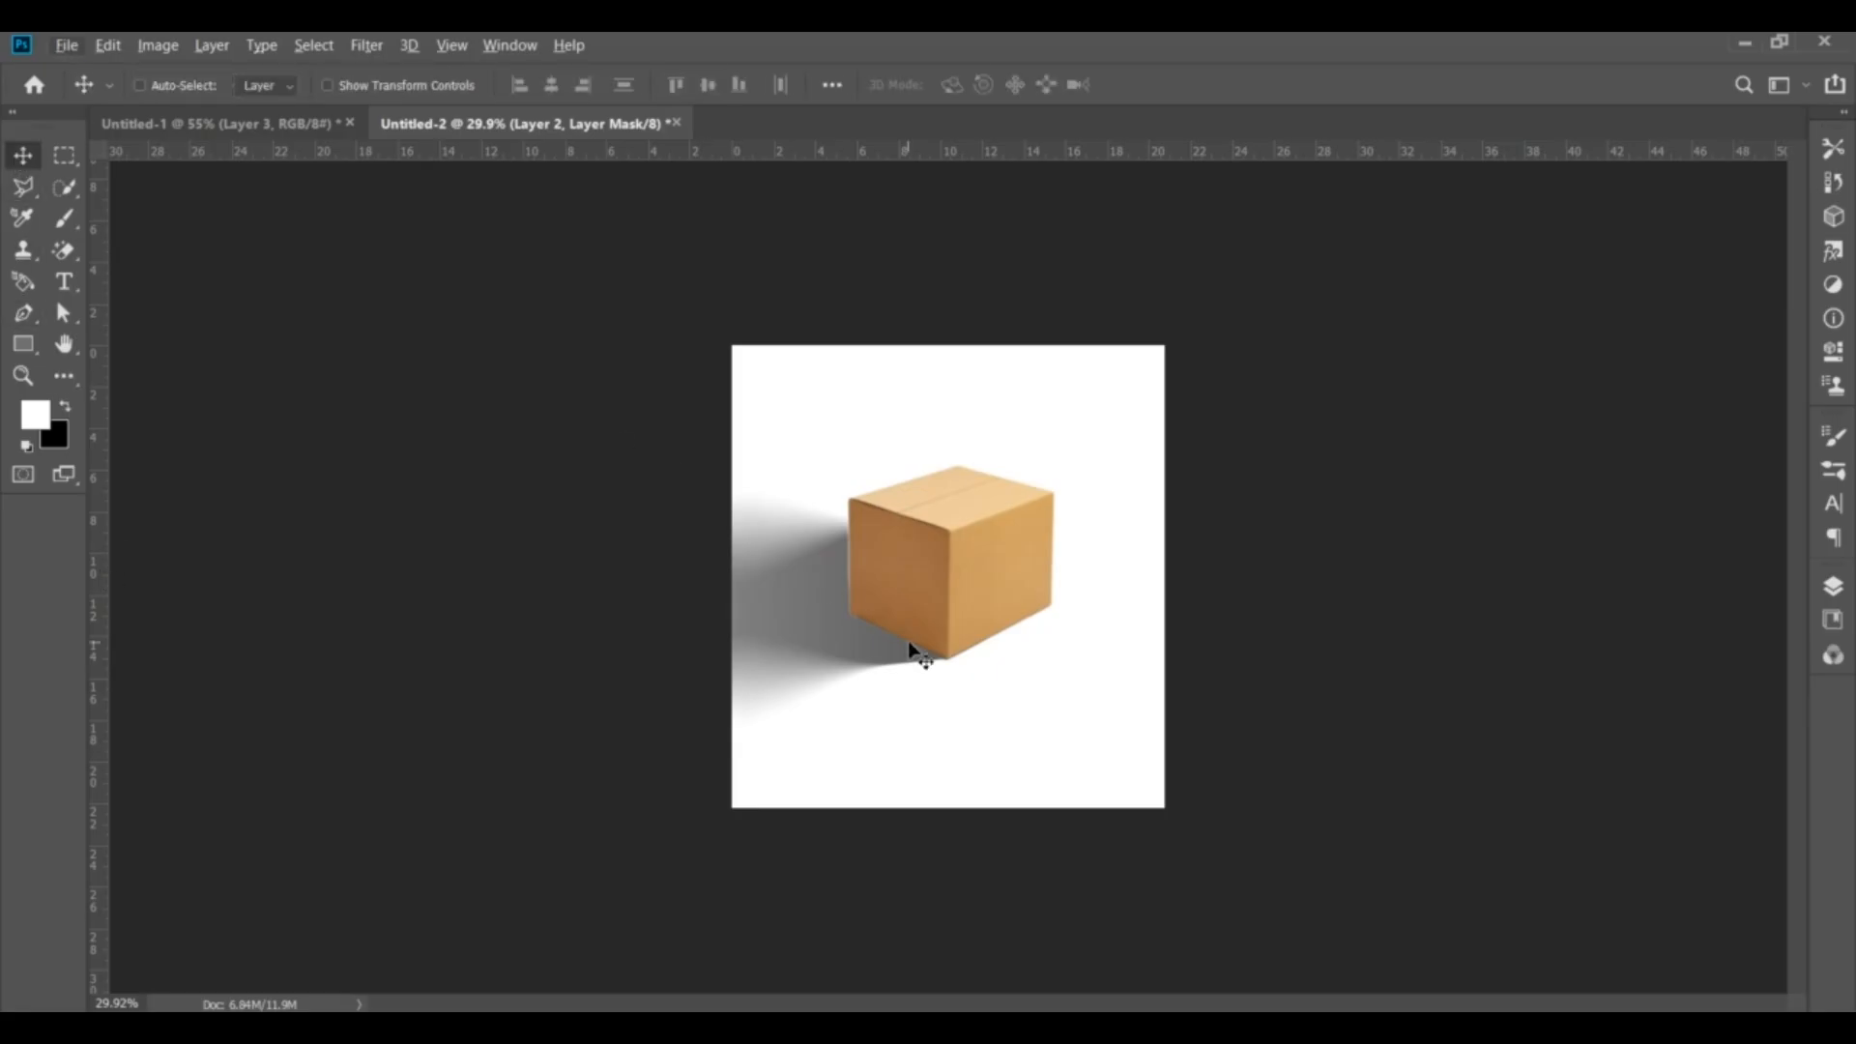
Put the shadow layer into its own group and add a white layer mask to the group
scroll(916, 653, "up", 3)
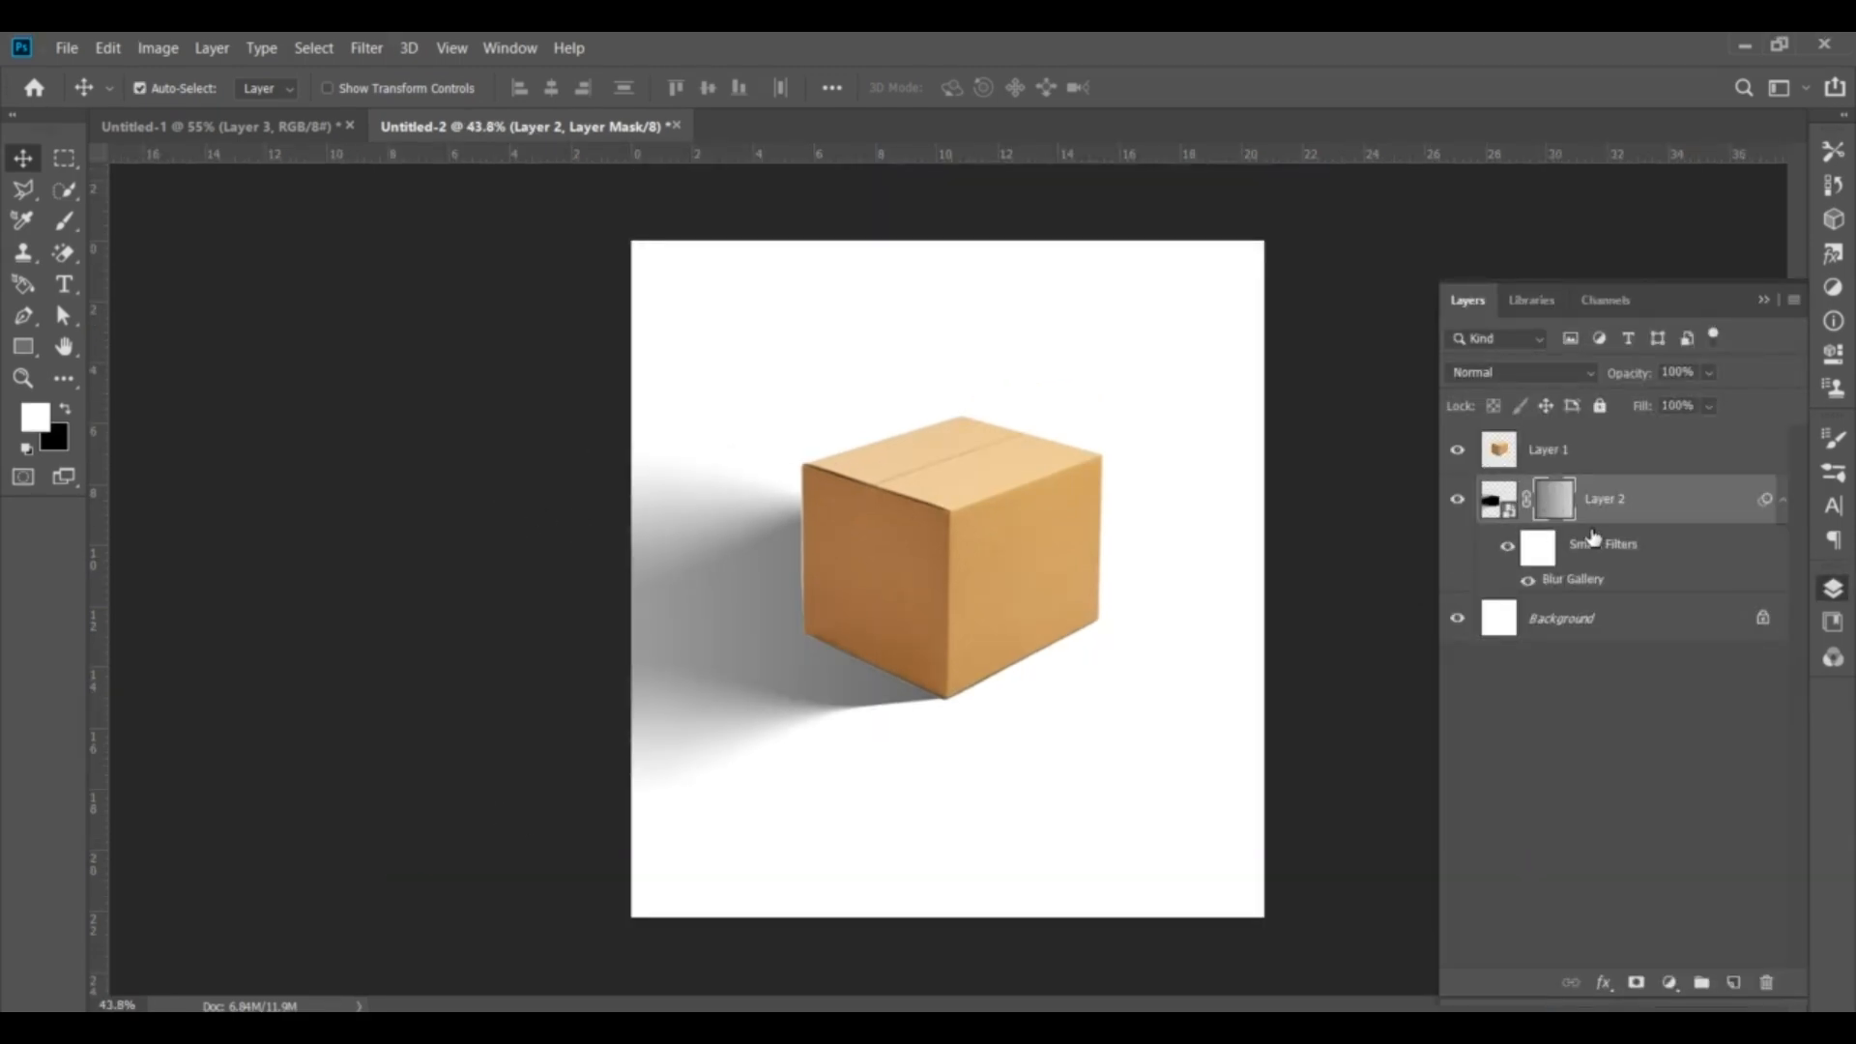
key("ctrl+g")
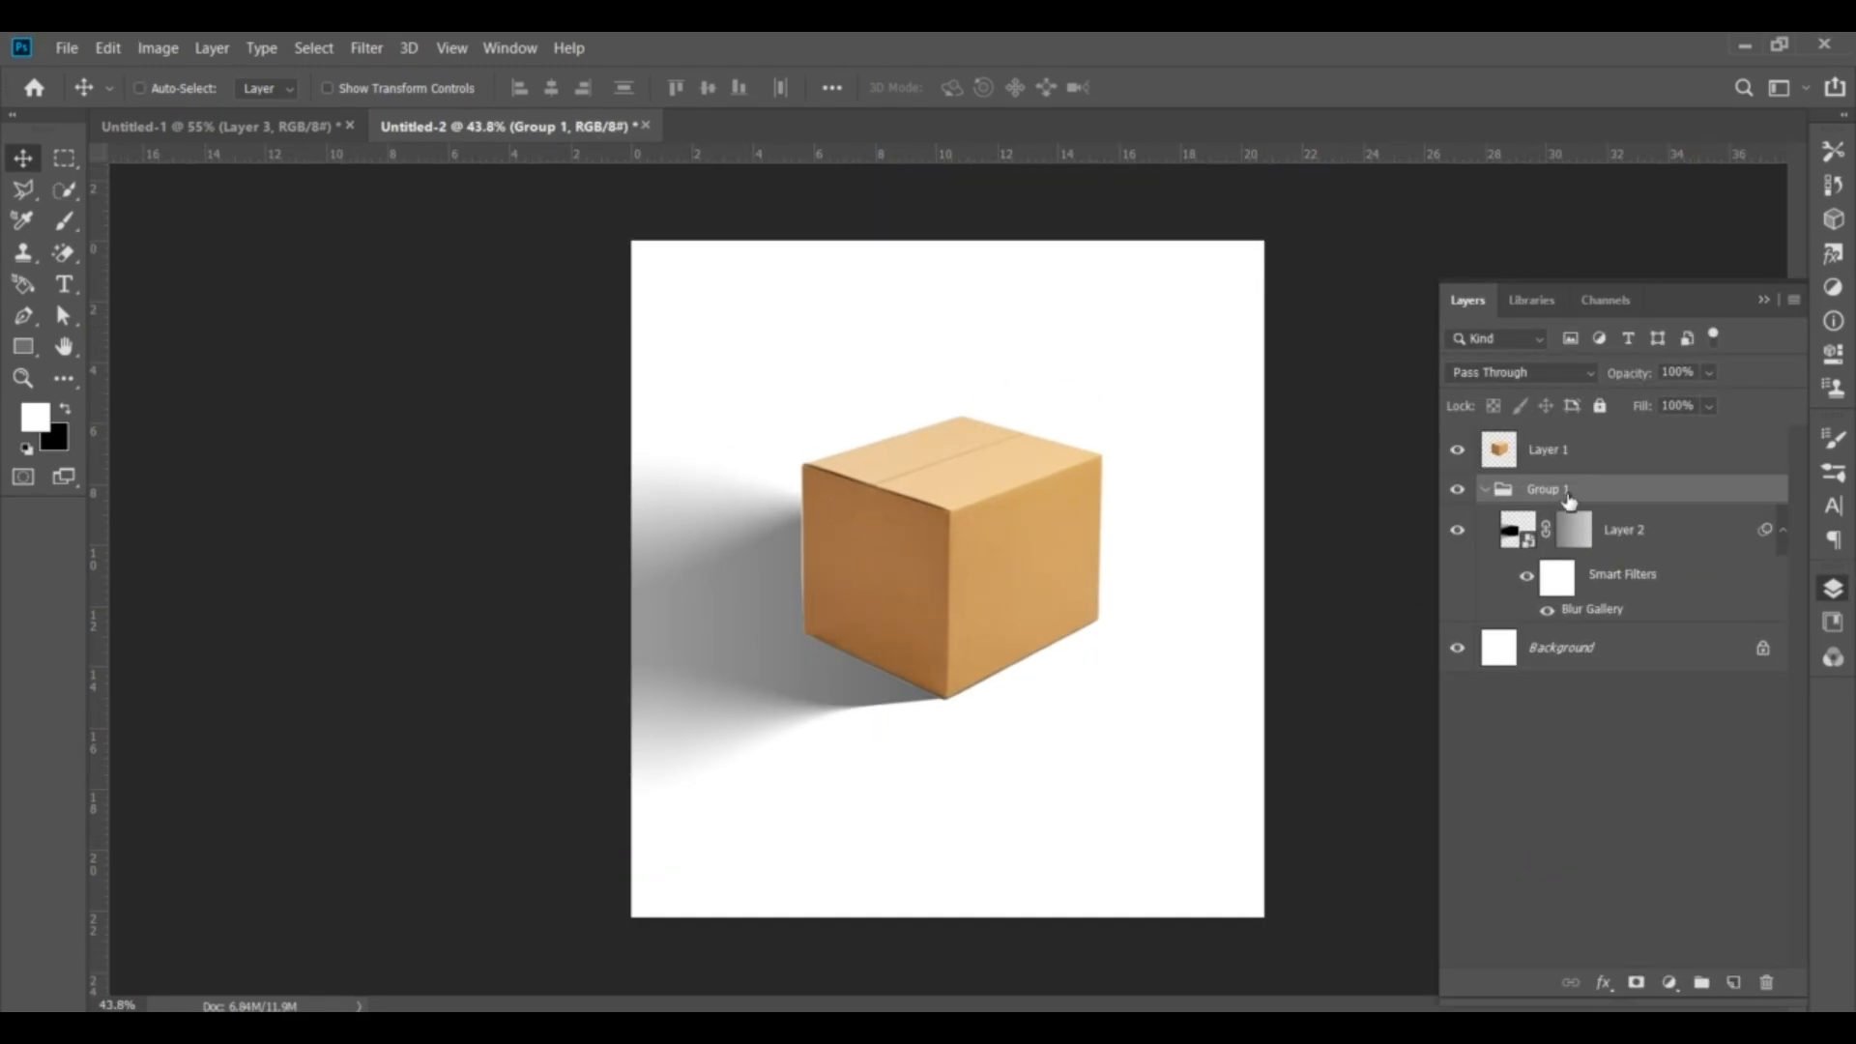
left_click(1636, 982)
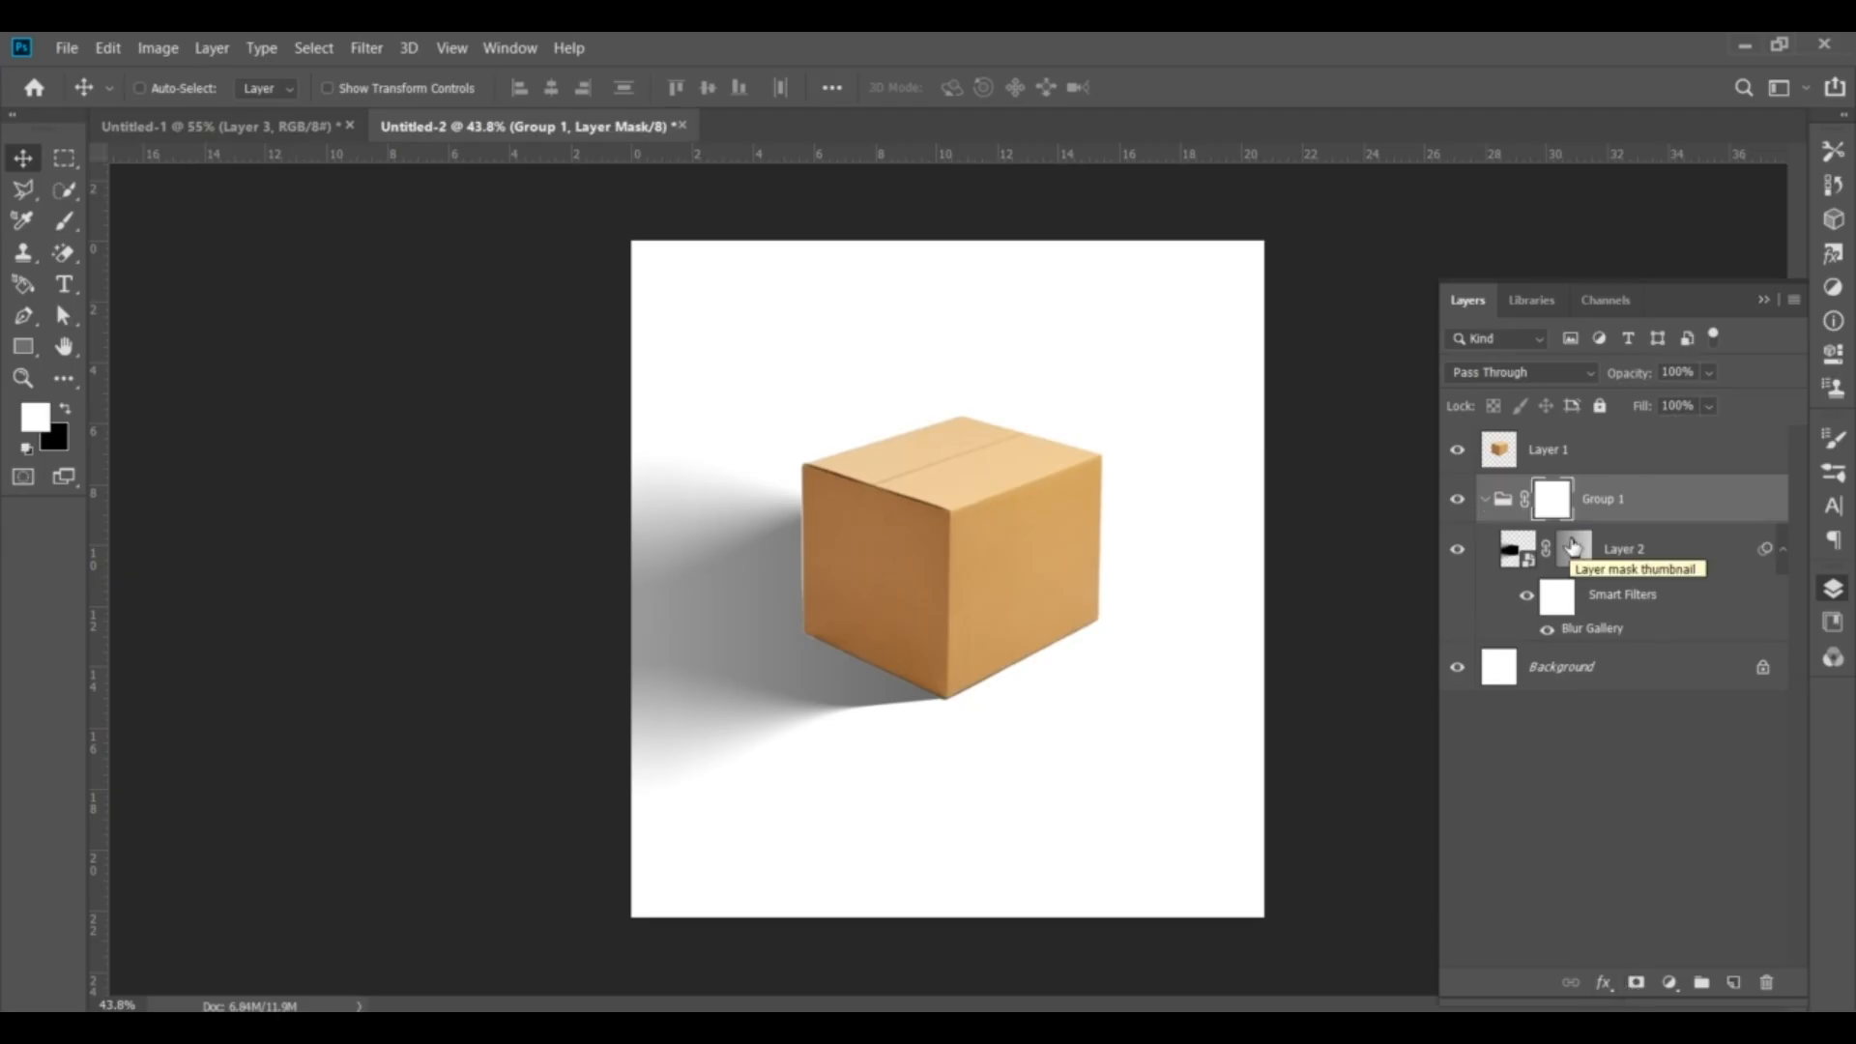
Set up a Soft Round brush with 800 px size, 0% hardness and 100% flow
left_click(64, 221)
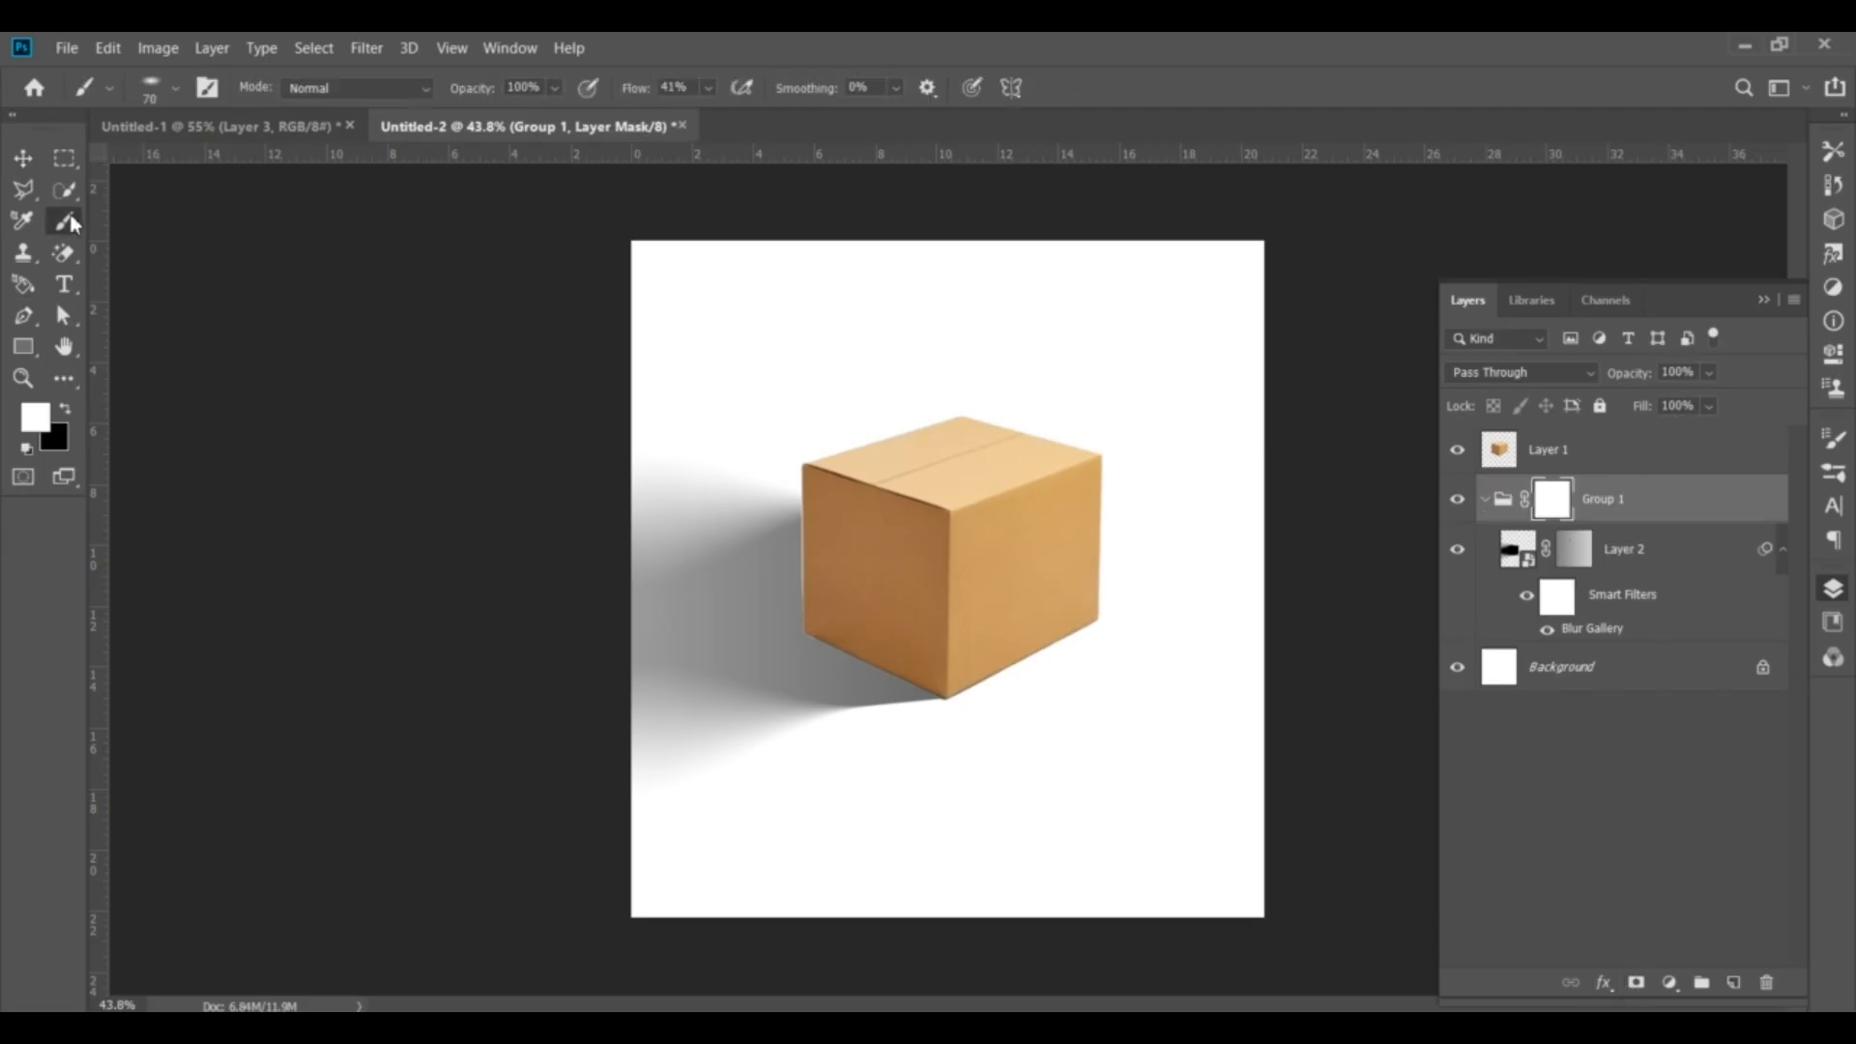
left_click(175, 87)
left_click_drag(75, 162, 71, 131)
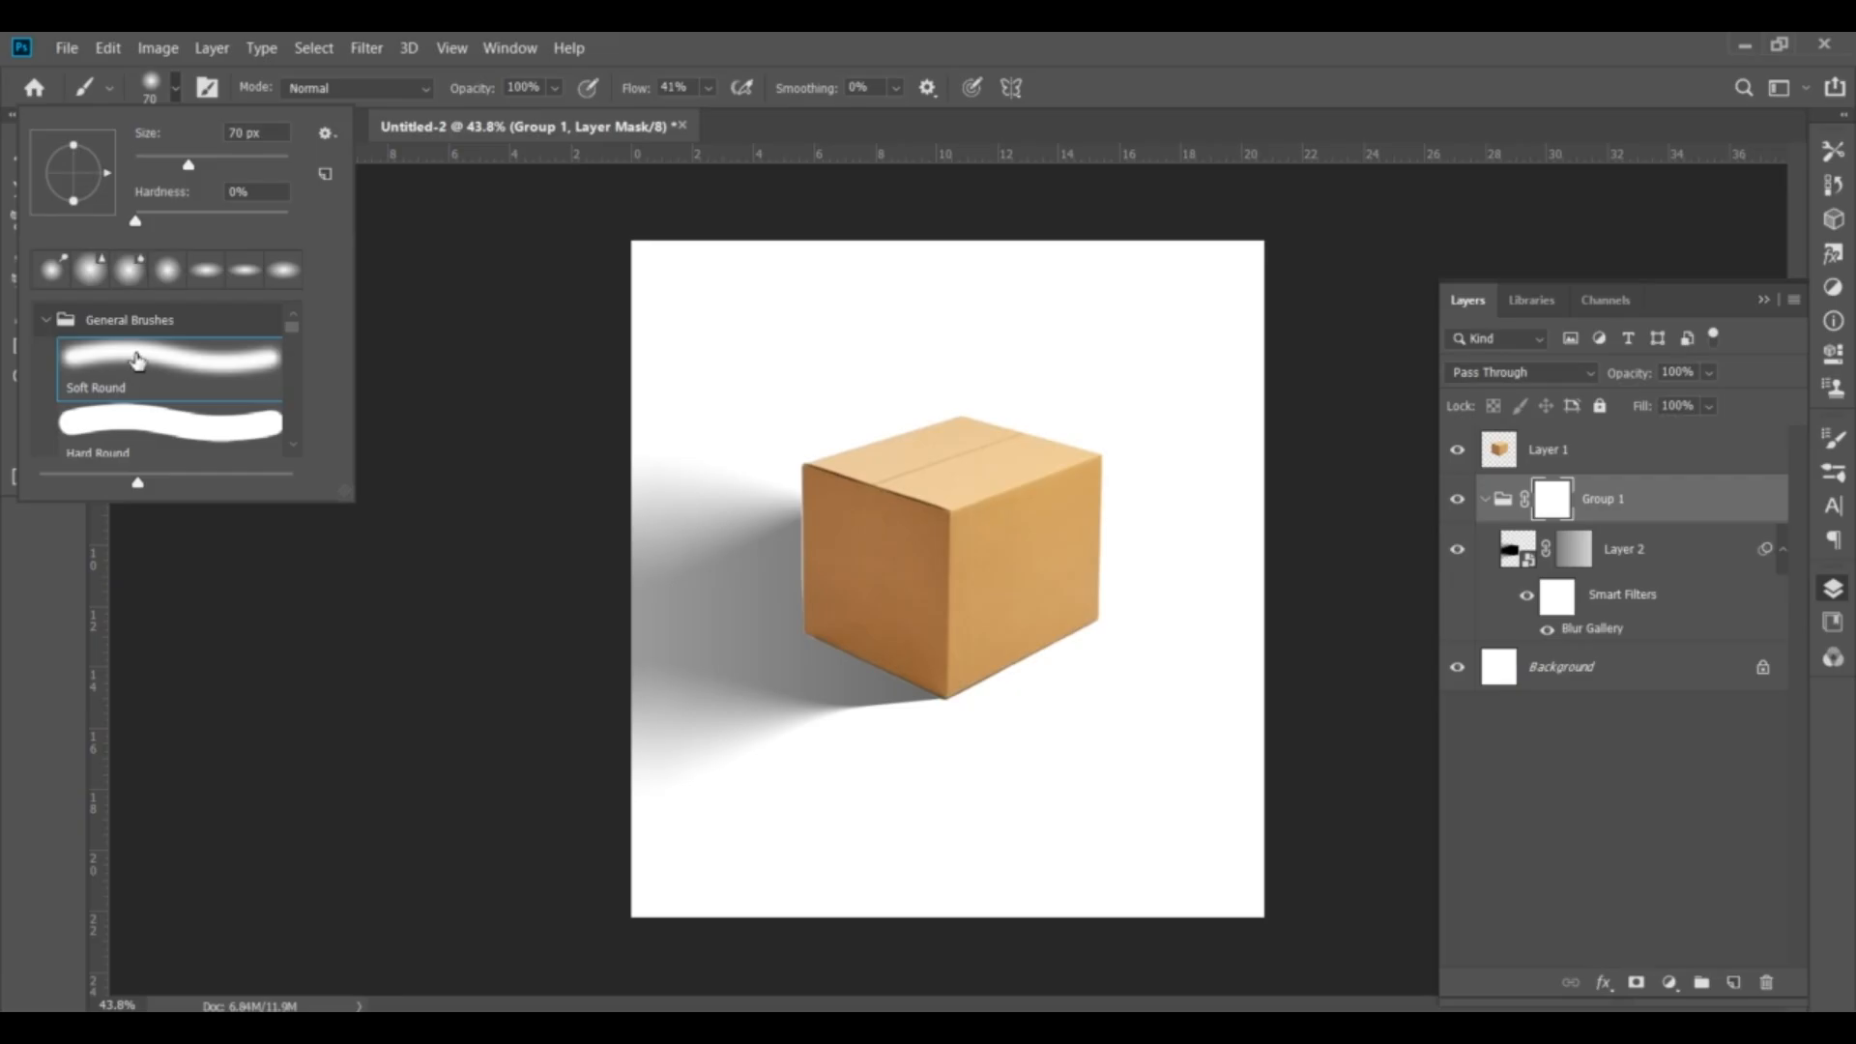
left_click(709, 88)
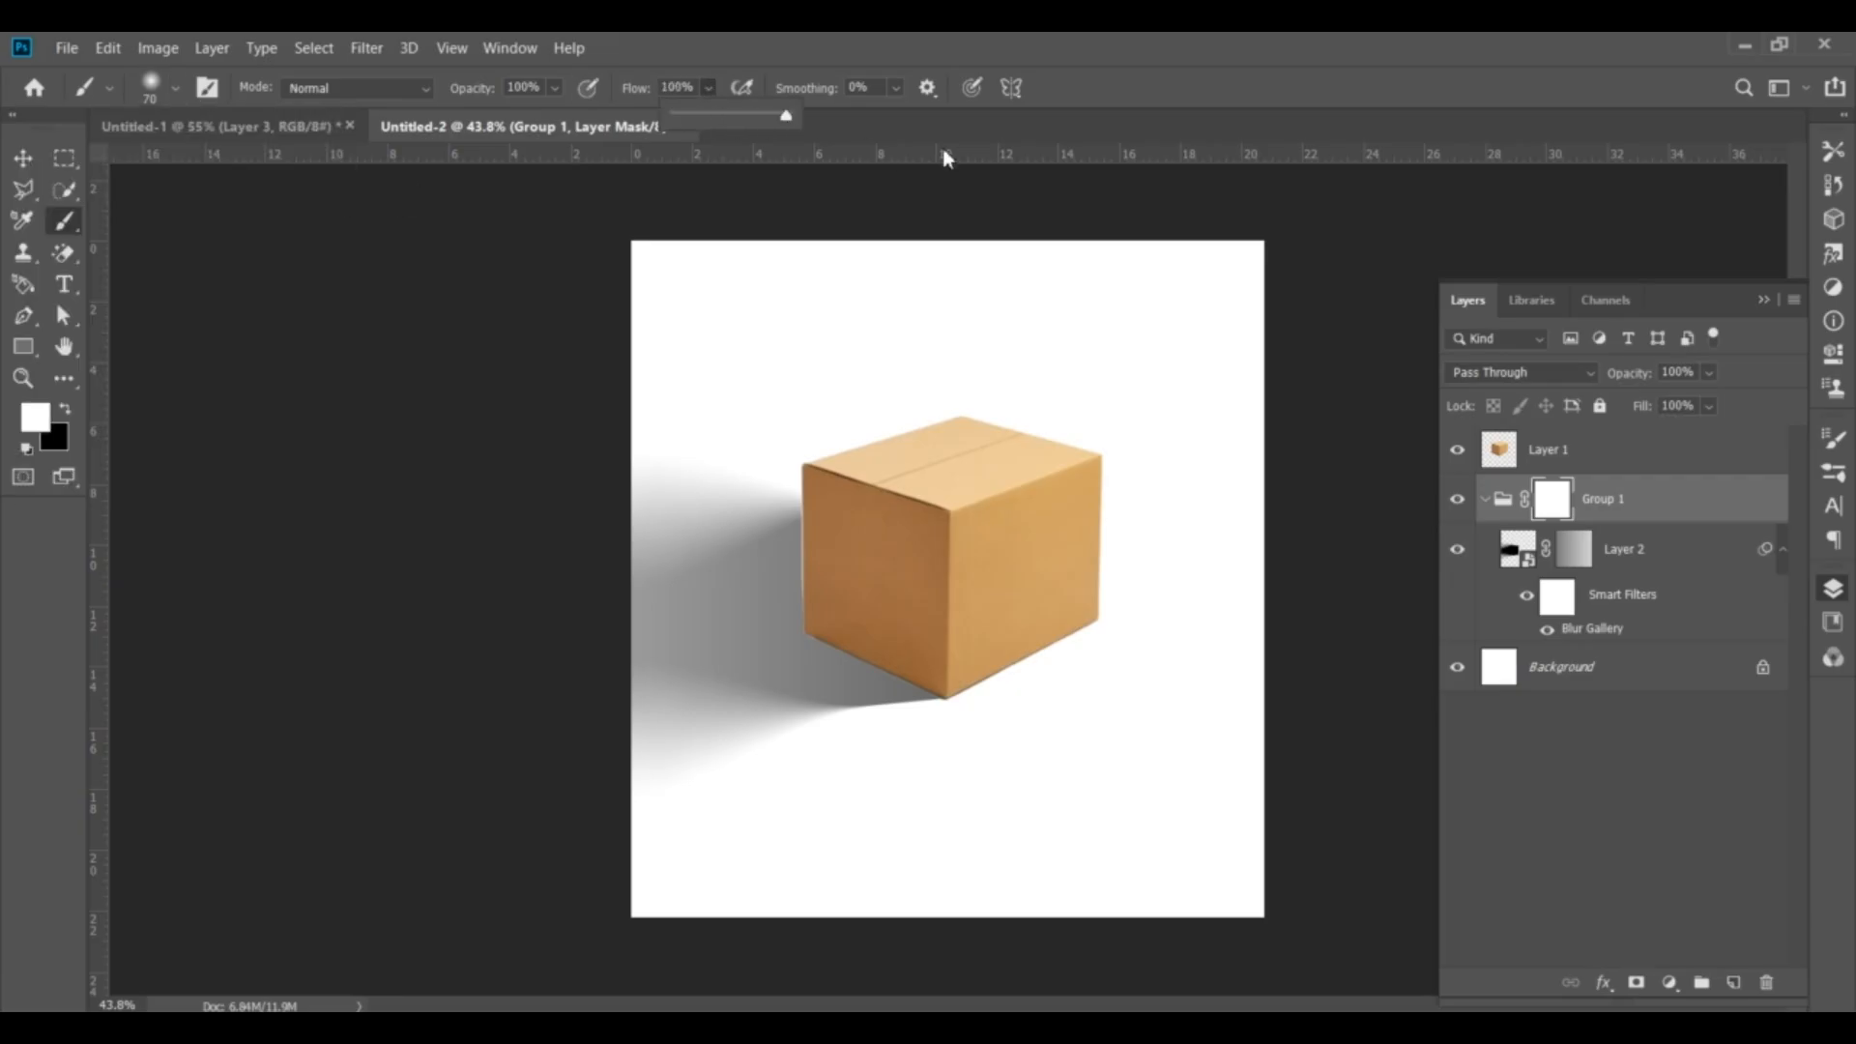
left_click(175, 88)
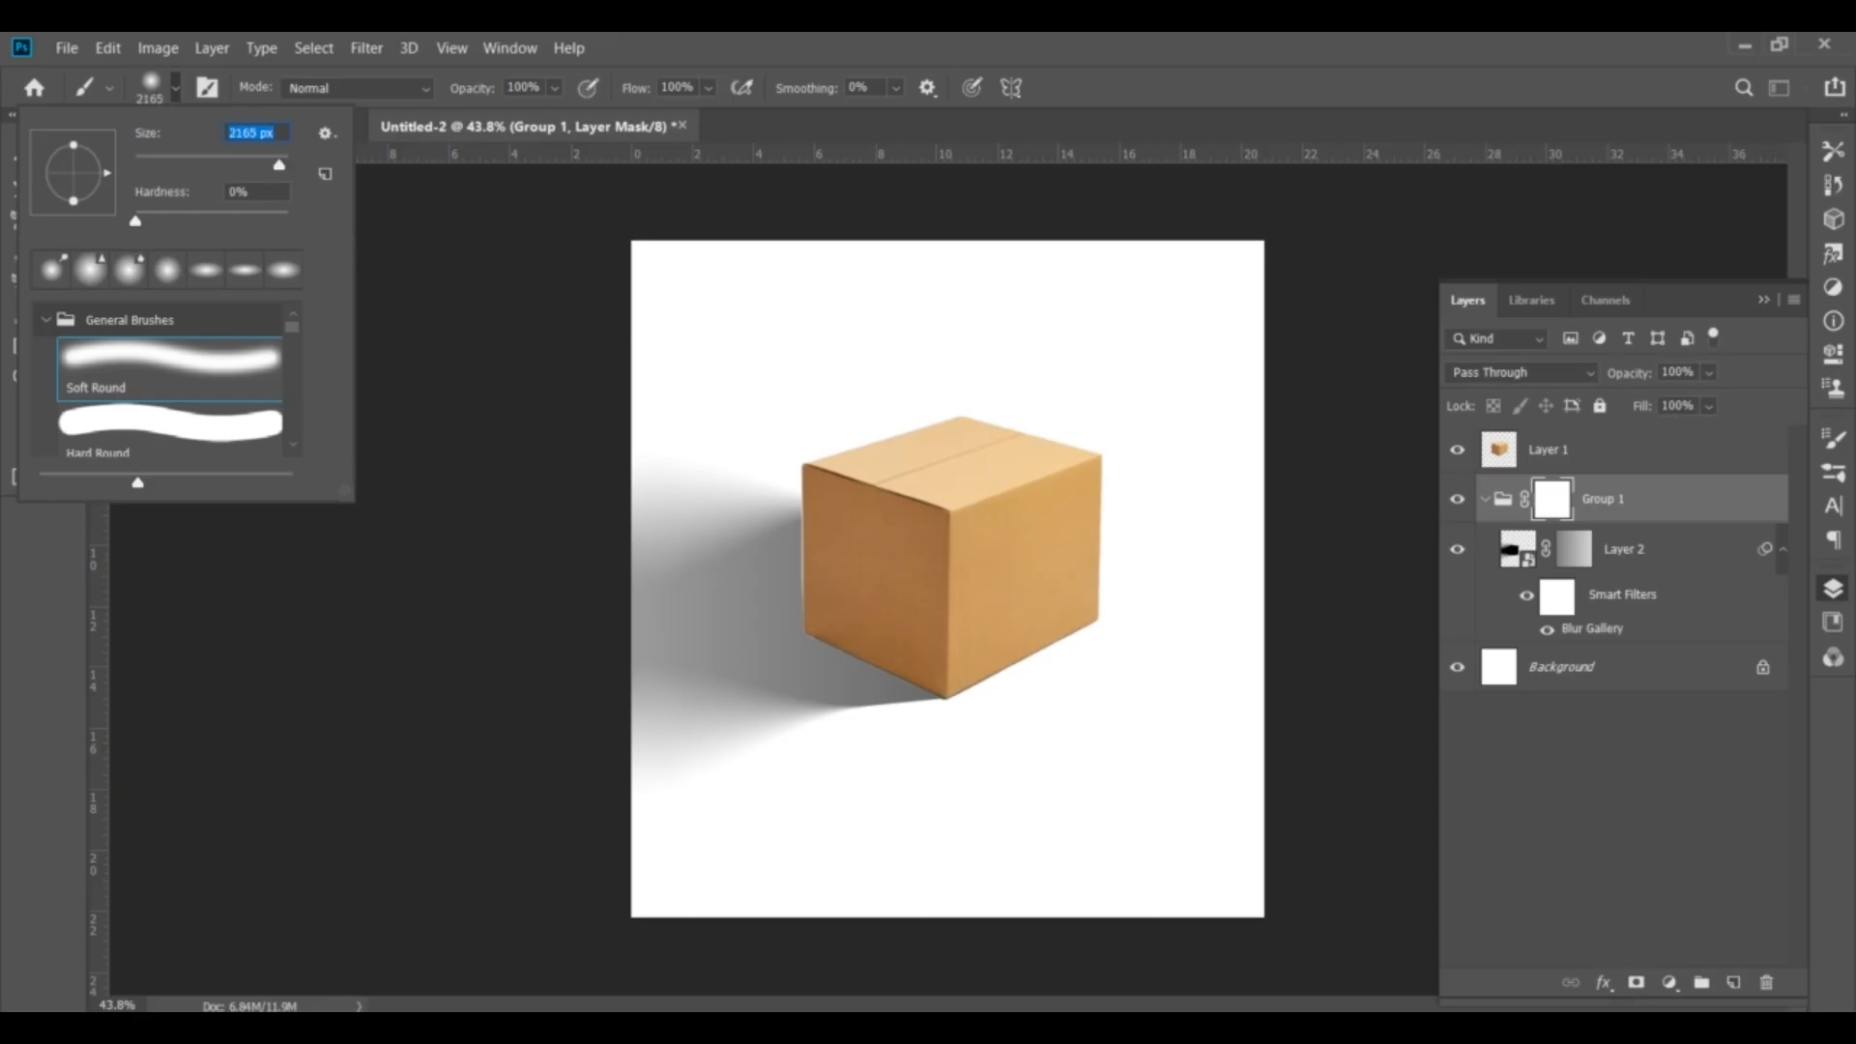
left_click_drag(279, 172, 272, 167)
type("490")
key("Return")
left_click(430, 210)
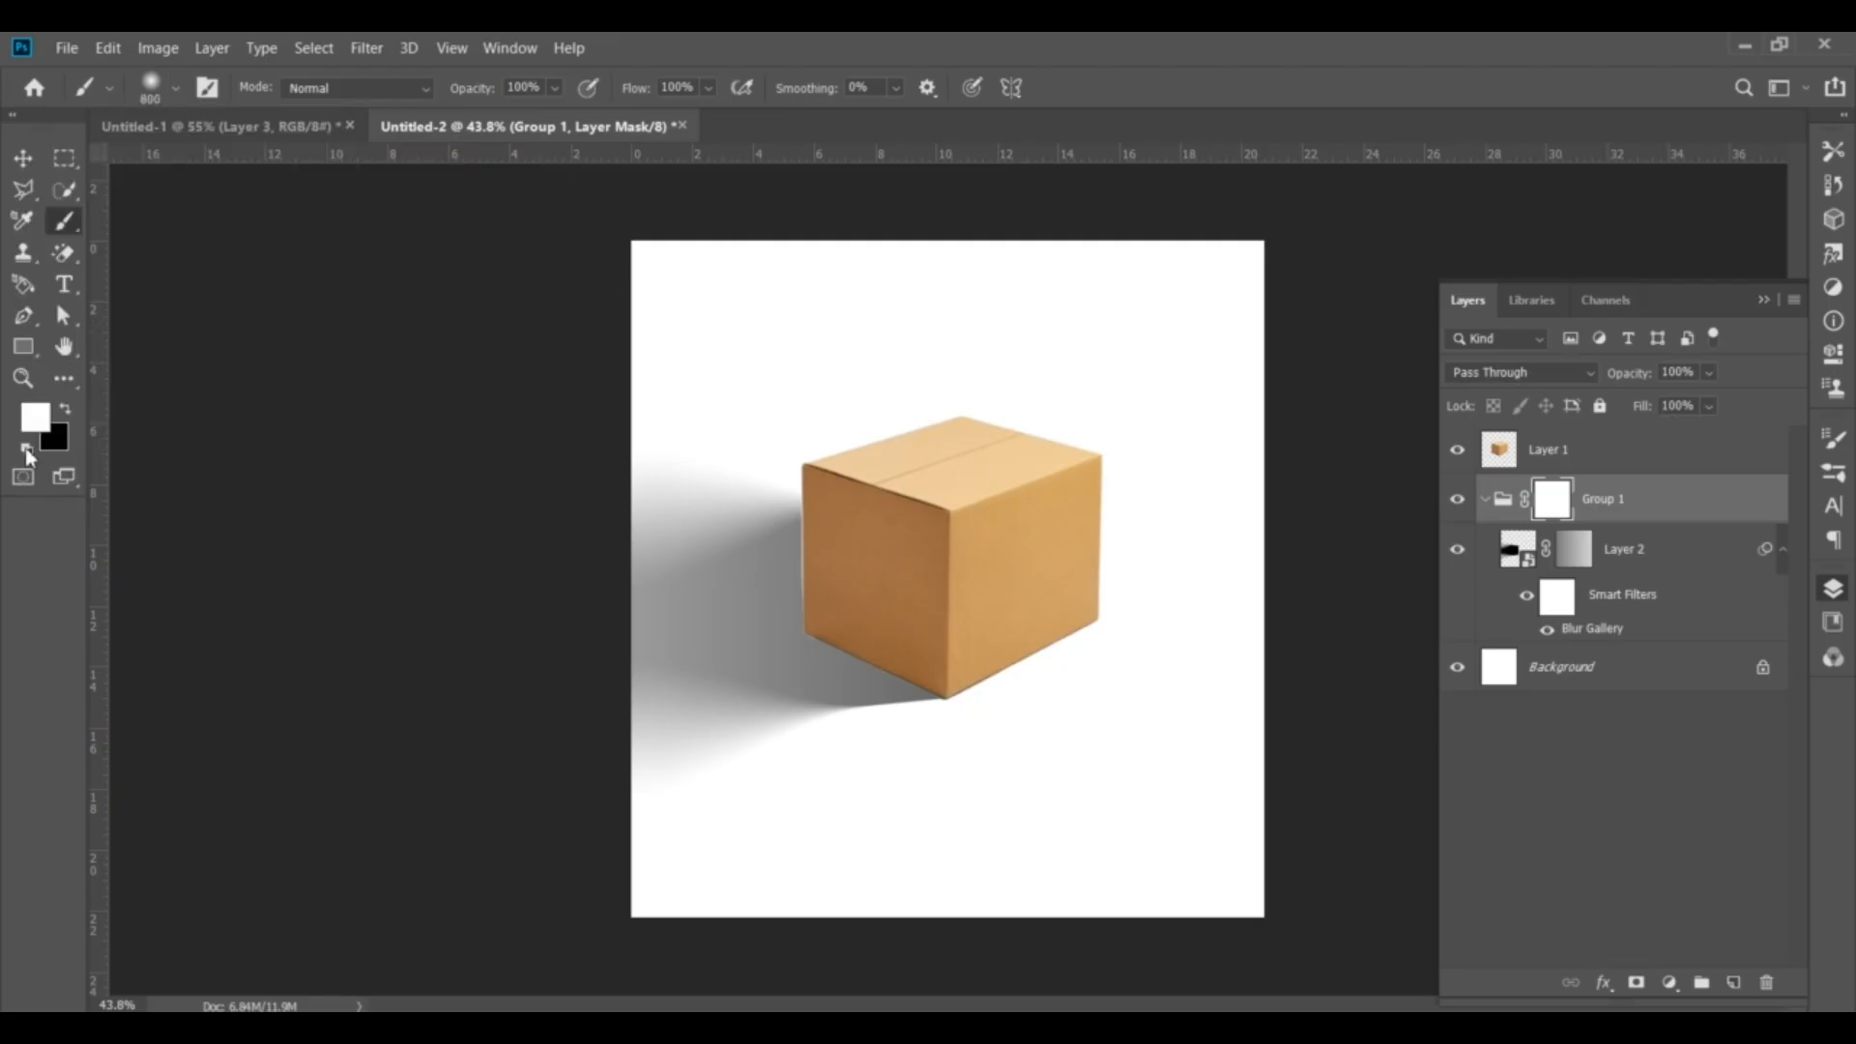
Paint black on the group's mask above and below the shadow to soften its edges, undoing strokes that remove too much
left_click(712, 587)
key("ctrl+z")
left_click_drag(588, 444, 754, 222)
mouse_move(618, 727)
left_mouse_down()
mouse_move(829, 775)
mouse_move(1032, 687)
left_mouse_up()
left_click_drag(1181, 726, 1128, 807)
left_click(1064, 762)
key("ctrl+z")
left_click_drag(1024, 783, 749, 764)
key("ctrl+z")
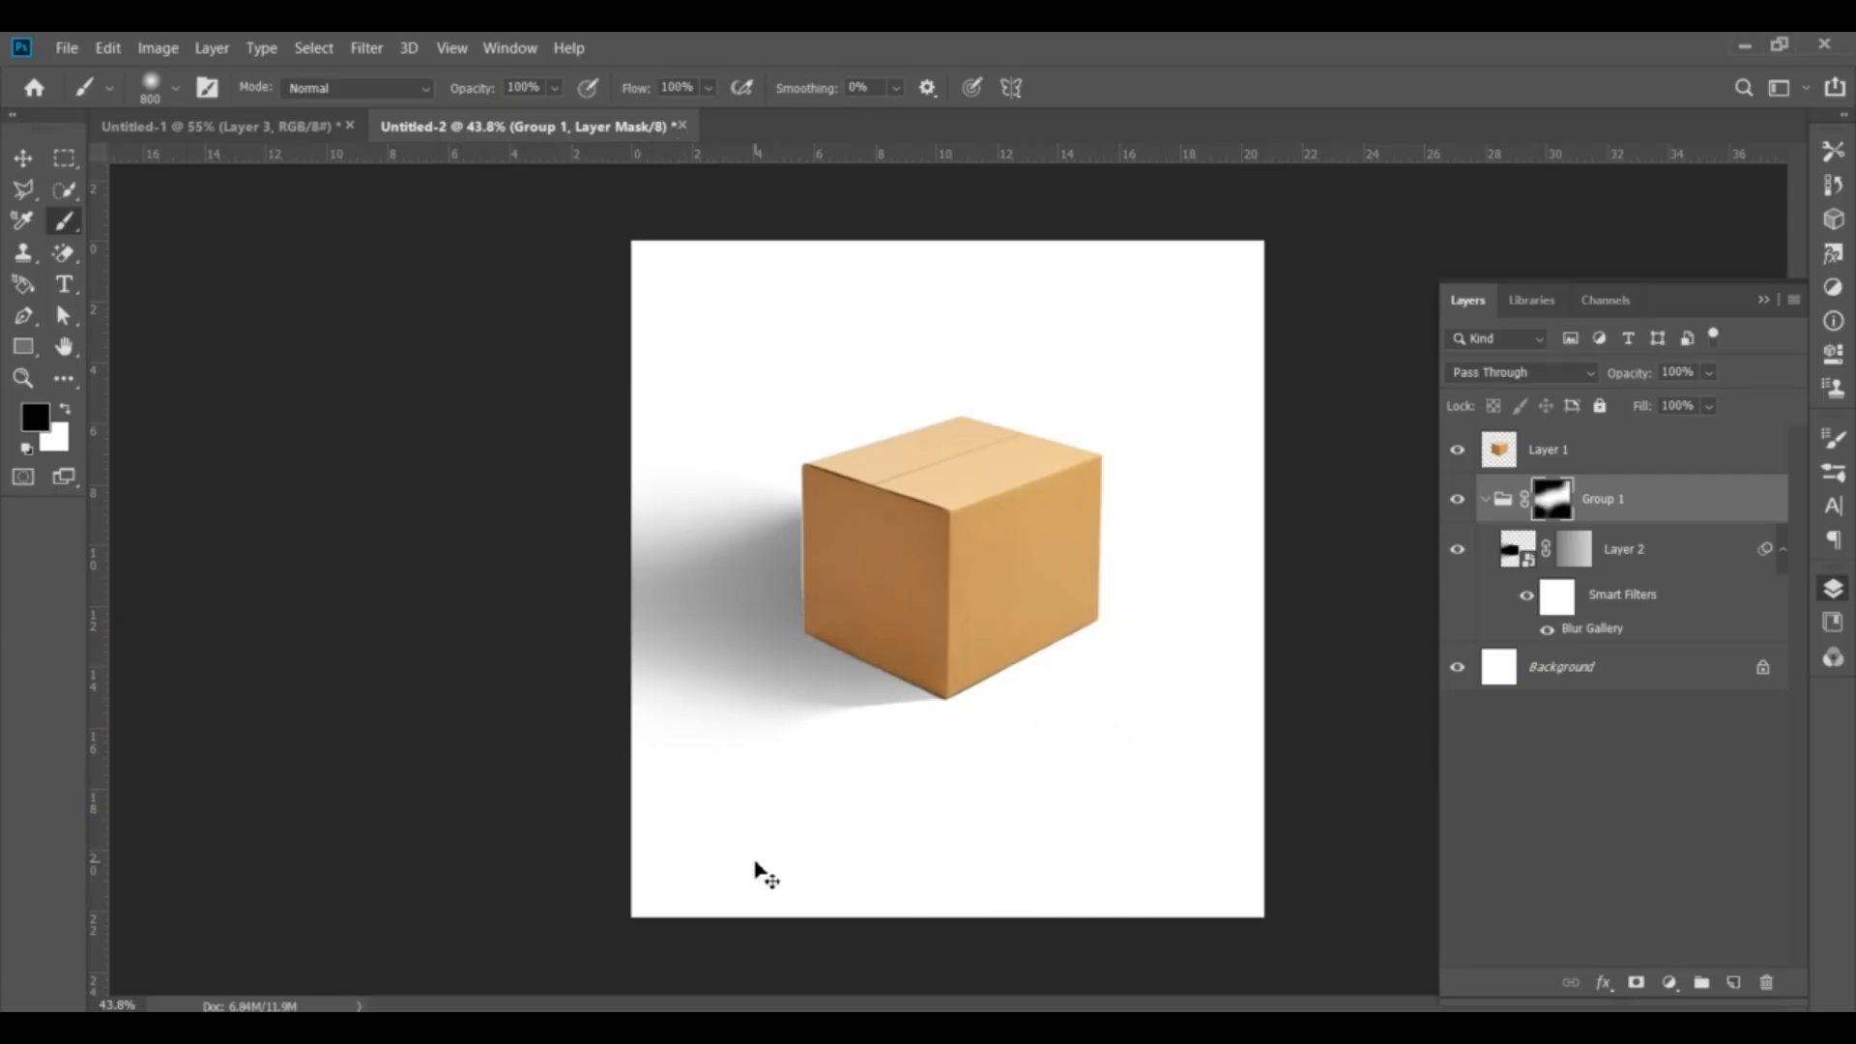
key("ctrl+z")
left_click(733, 783)
left_click_drag(601, 341, 521, 354)
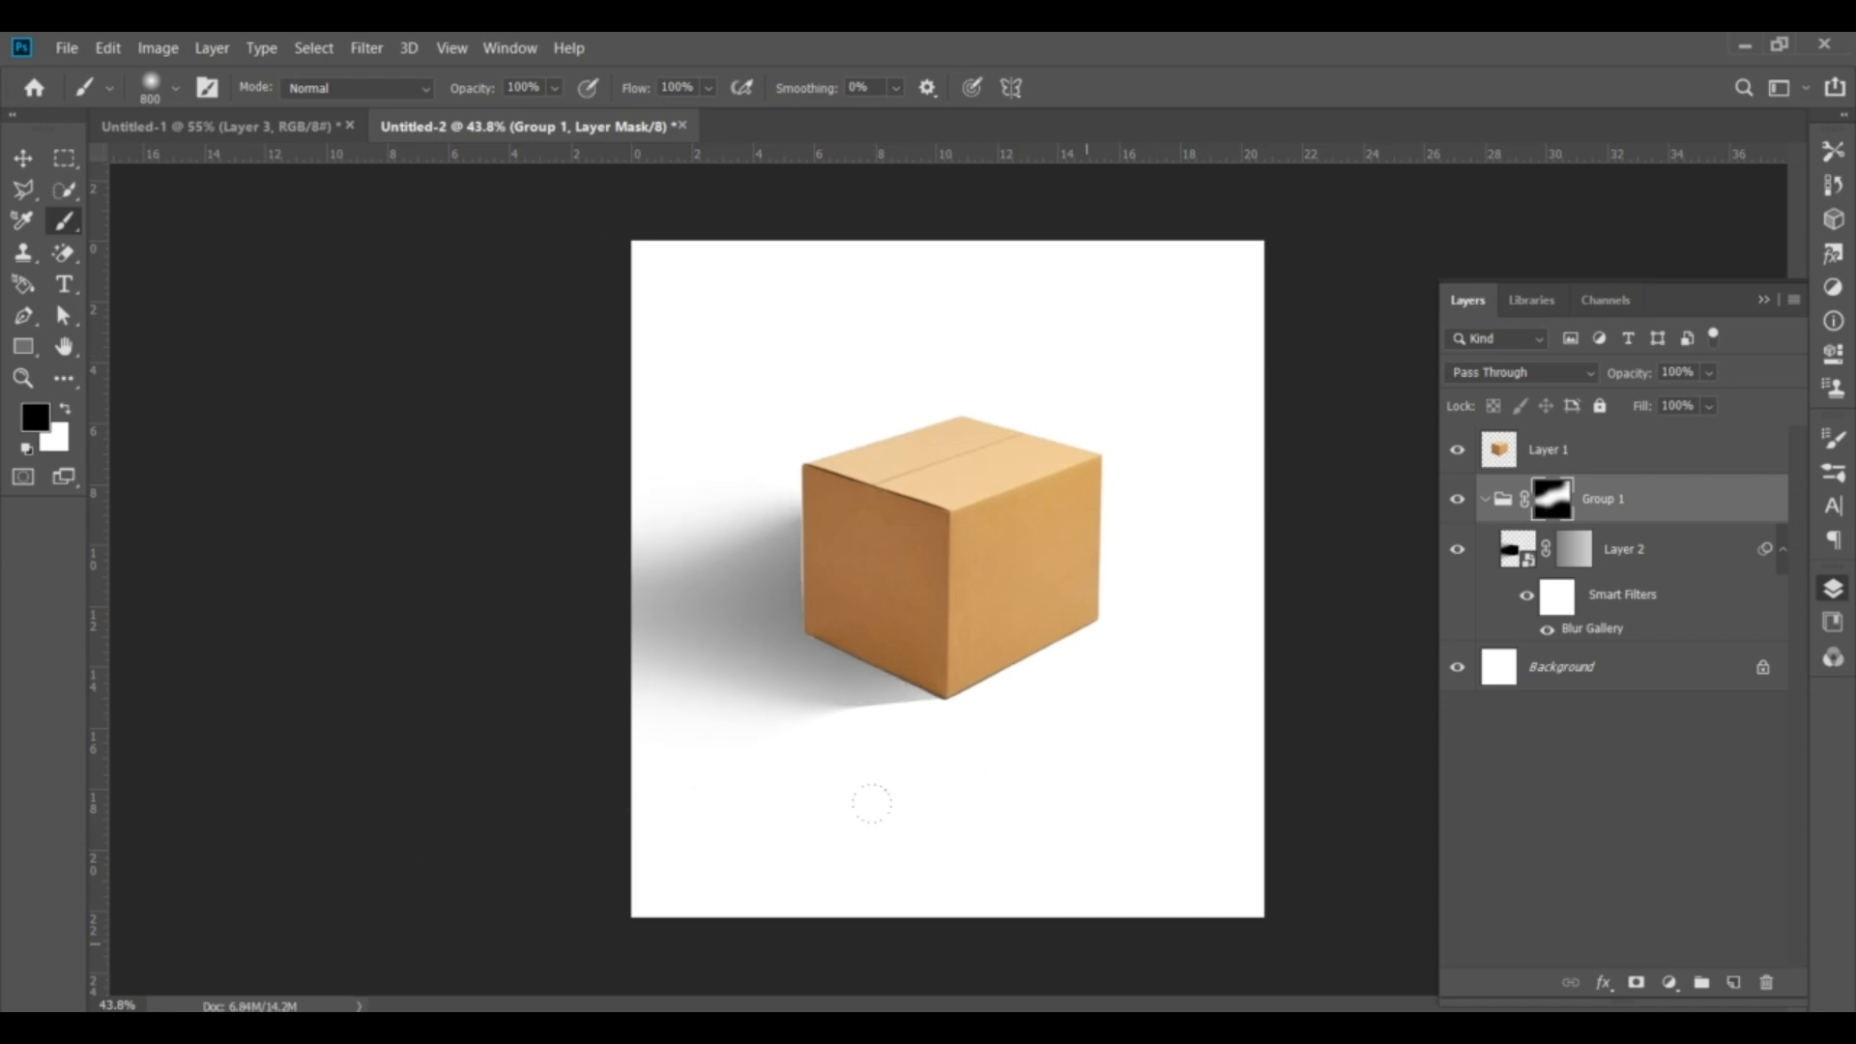
Rename the group containing the shadow layer as "shadow"
left_click(24, 158)
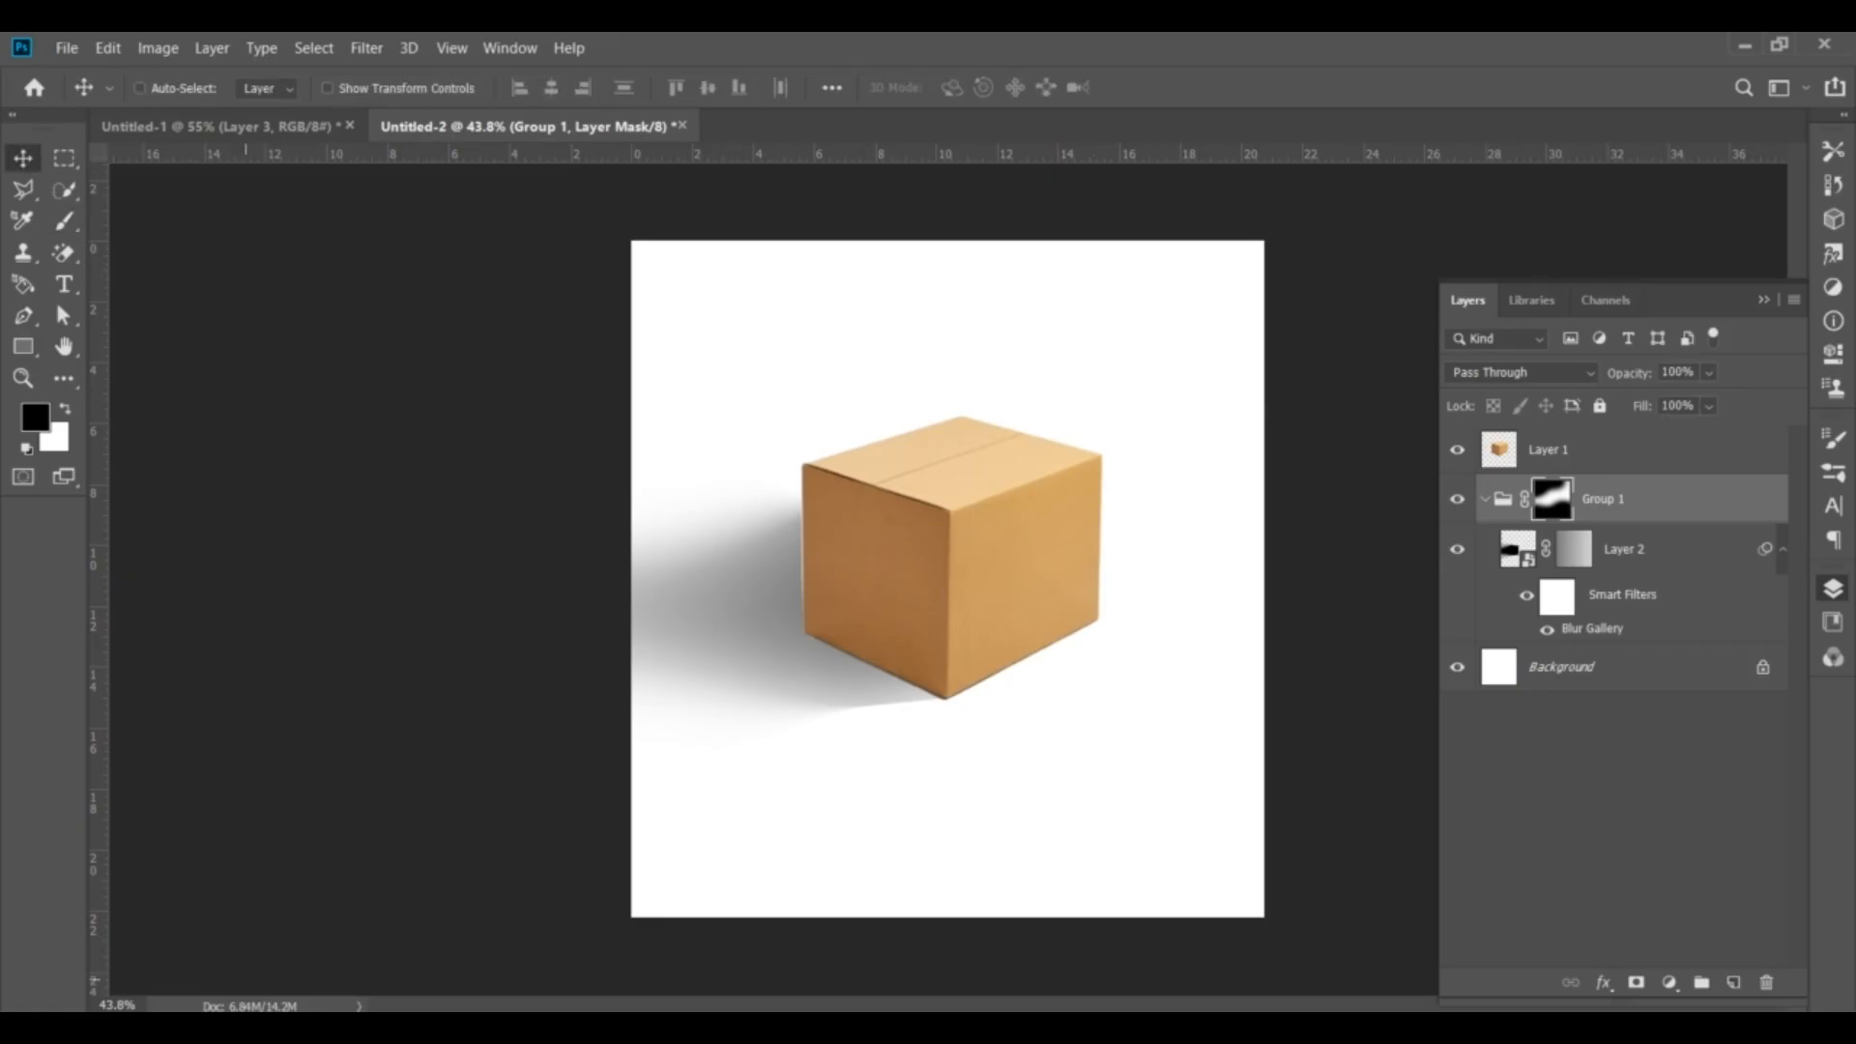
double_click(1601, 496)
type("shadow")
Duplicate the box layer and rename the lower of the two box layers as "refelection"
left_click(1631, 466)
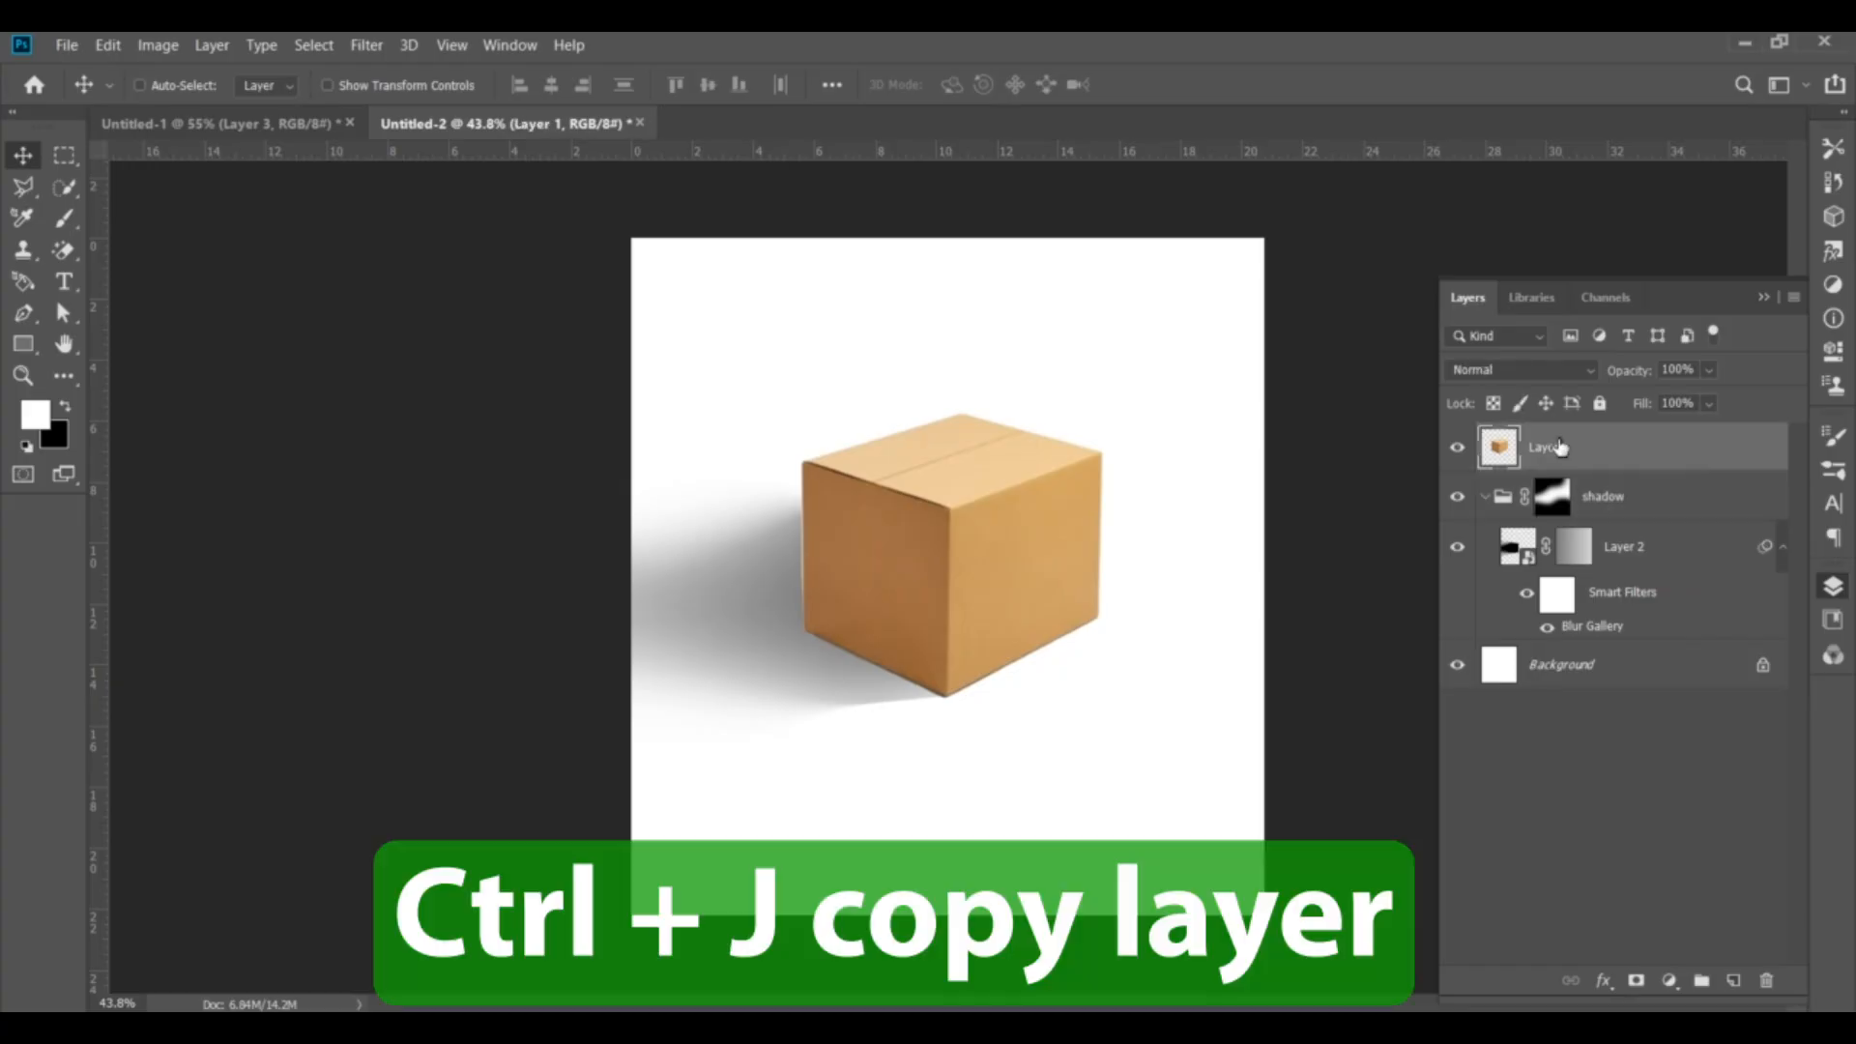
key("ctrl+j")
double_click(1551, 496)
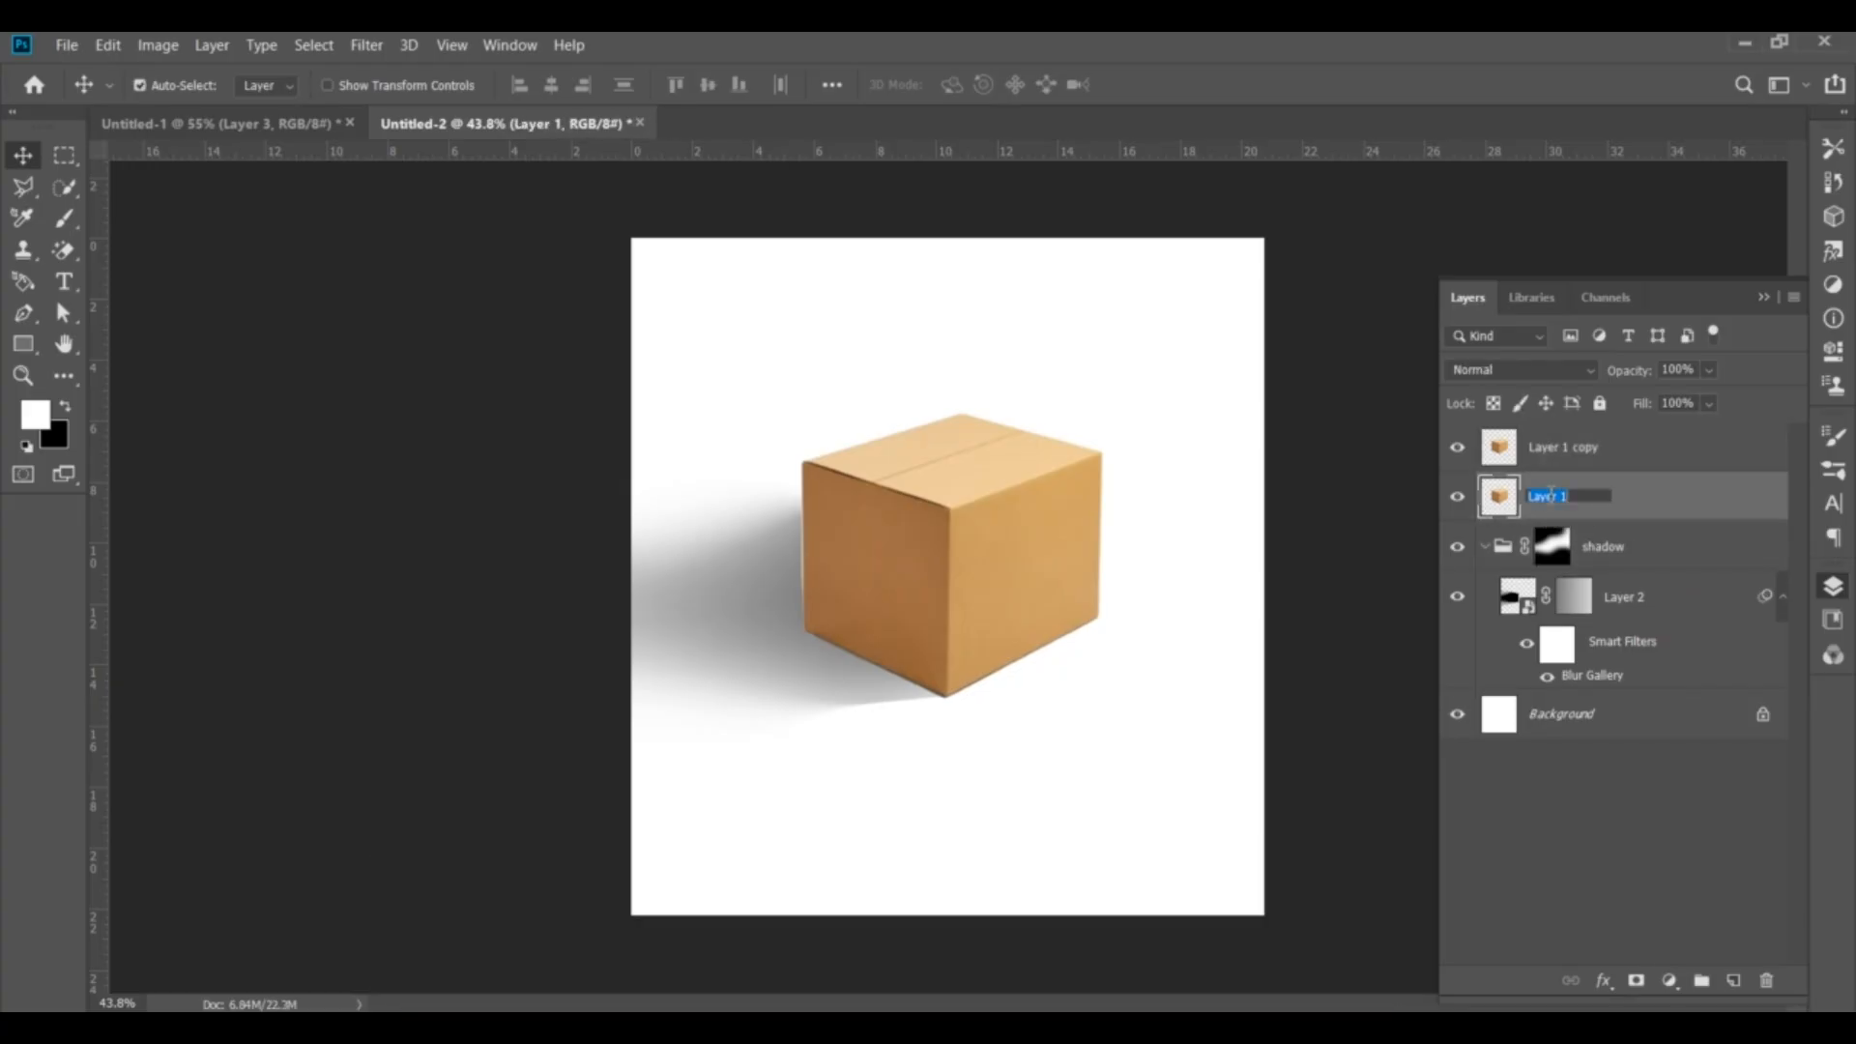
type("refelection")
key("Return")
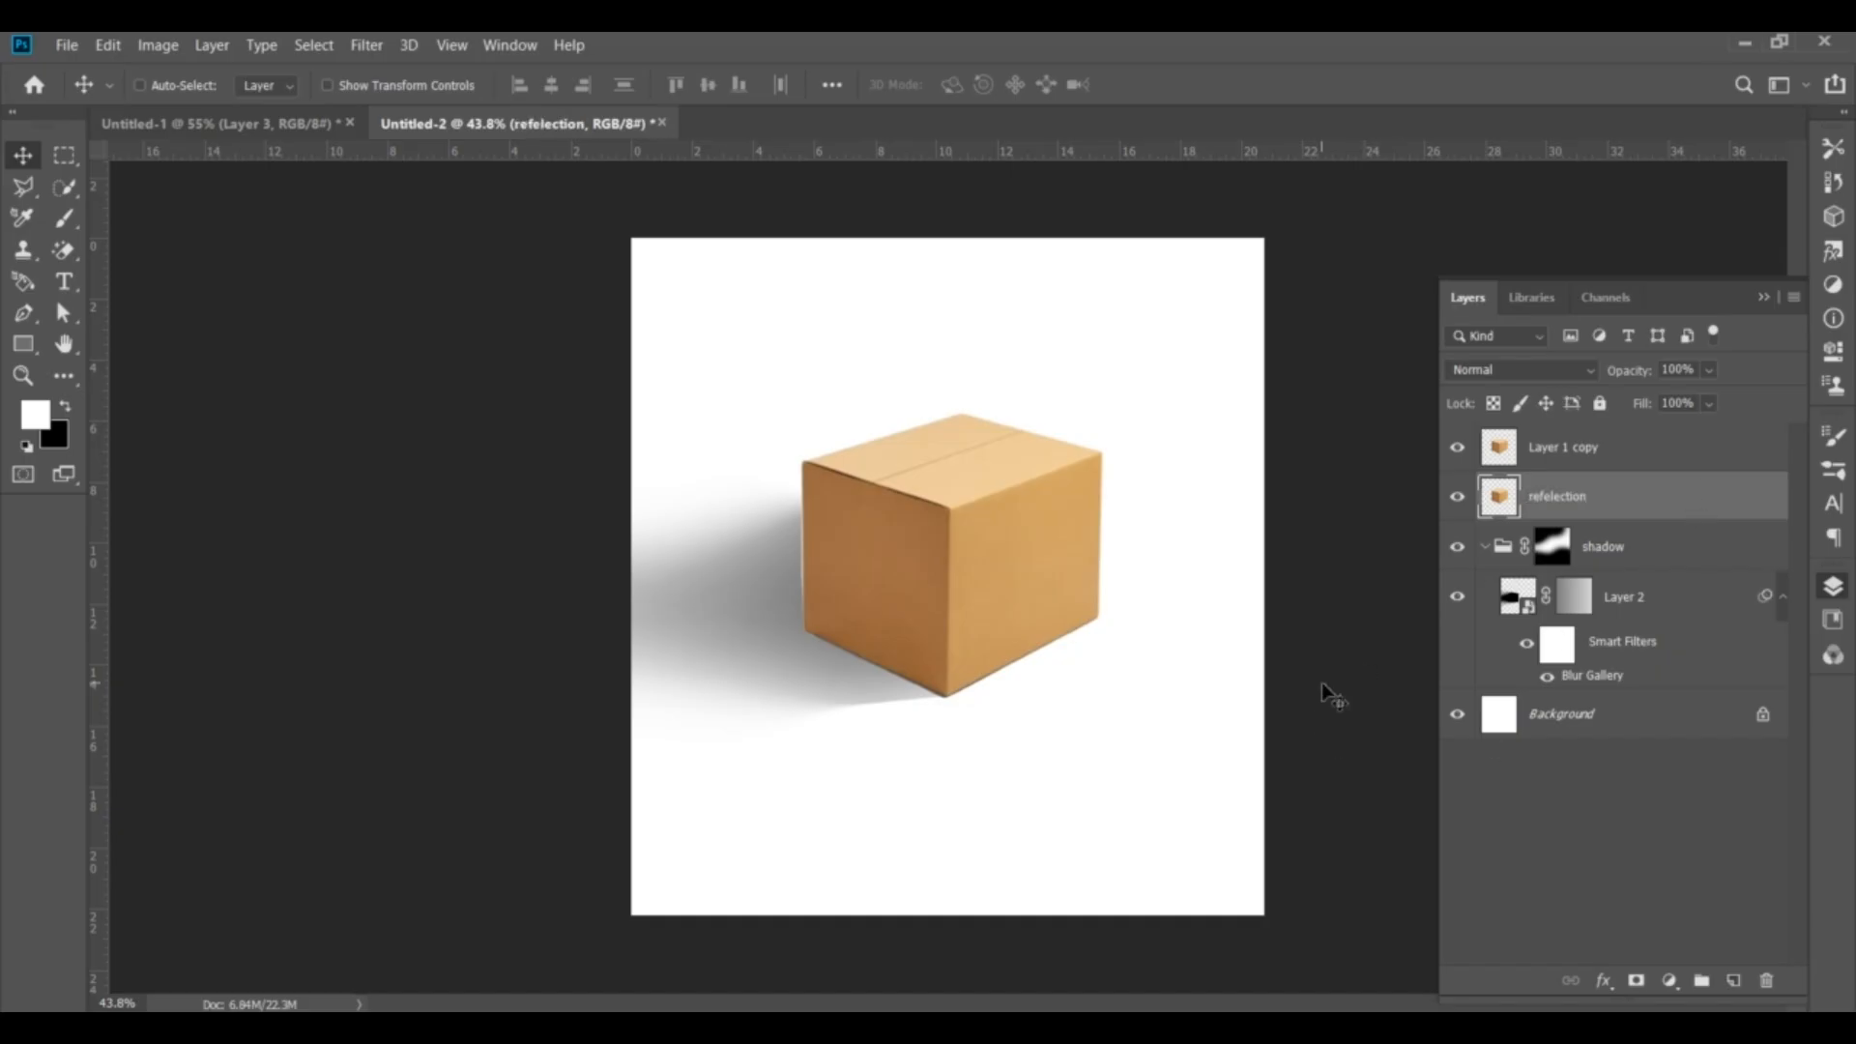
Flip the refelection layer vertically and move it straight down until its front corner meets the box's bottom front corner
key("ctrl+t")
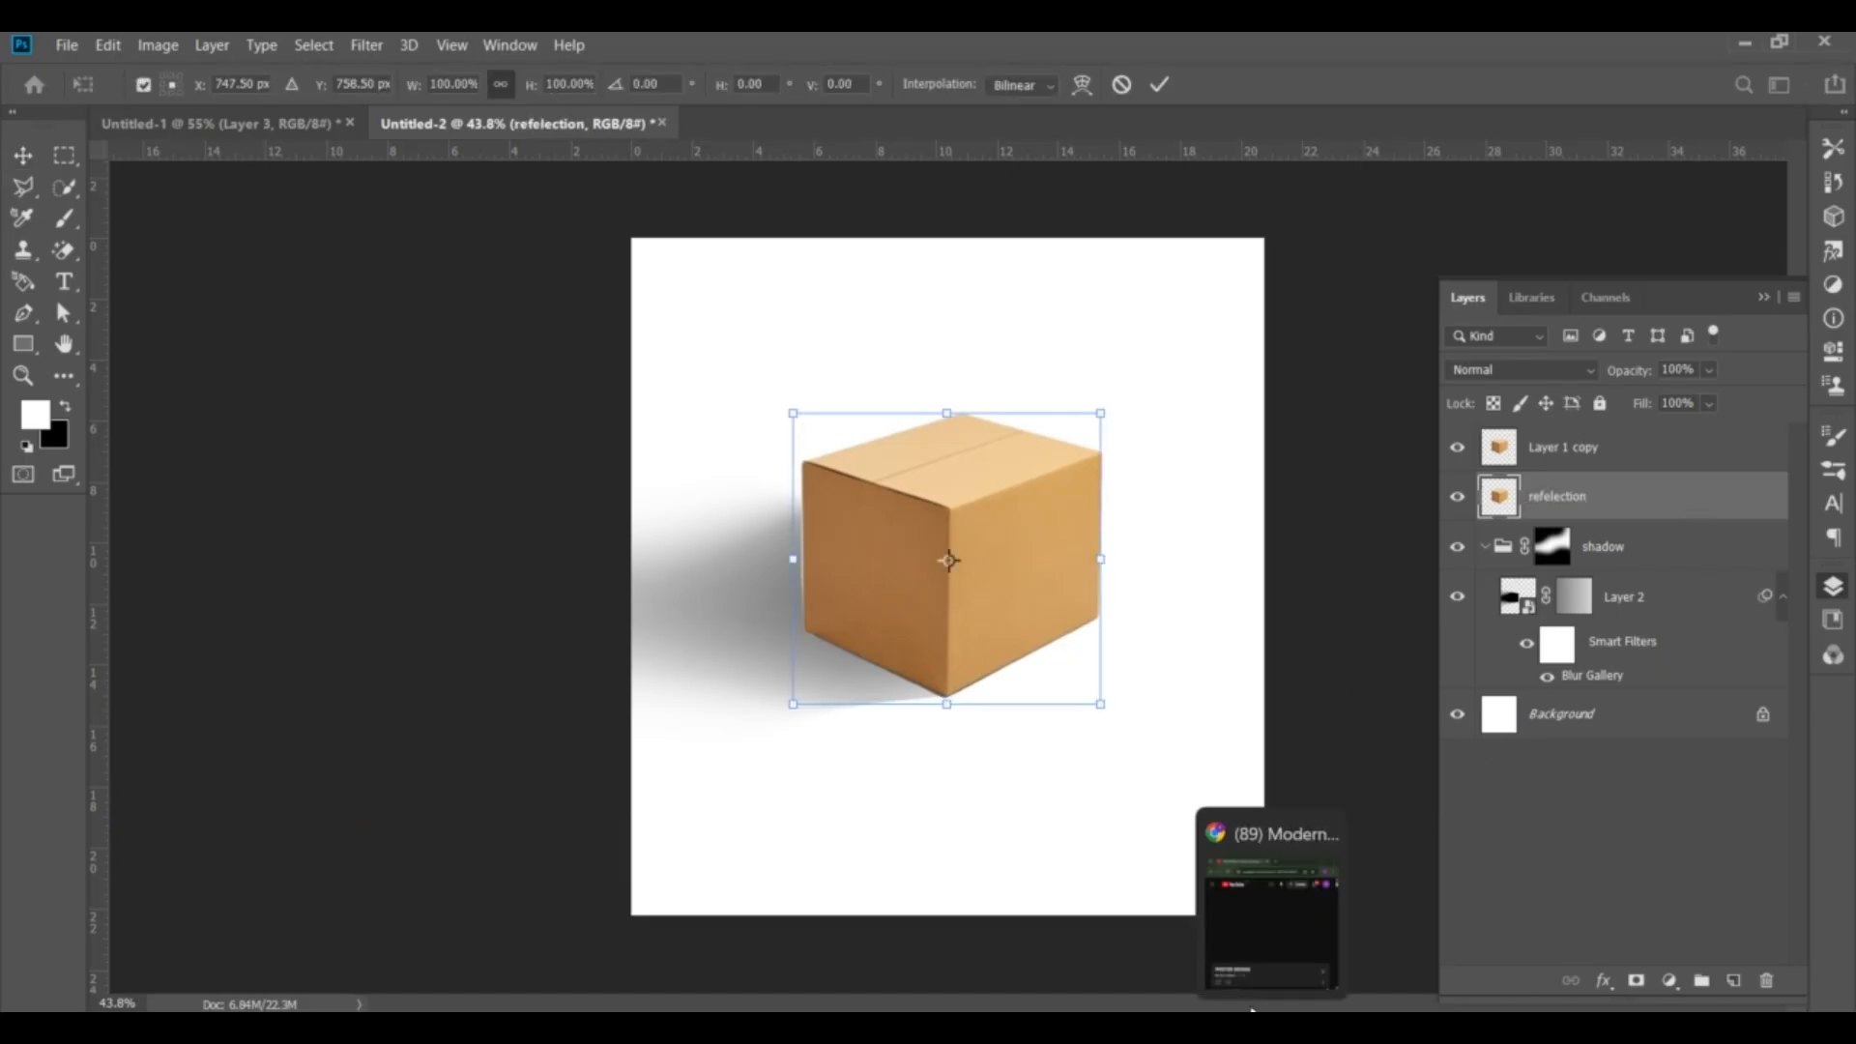
right_click(936, 535)
left_click(1032, 847)
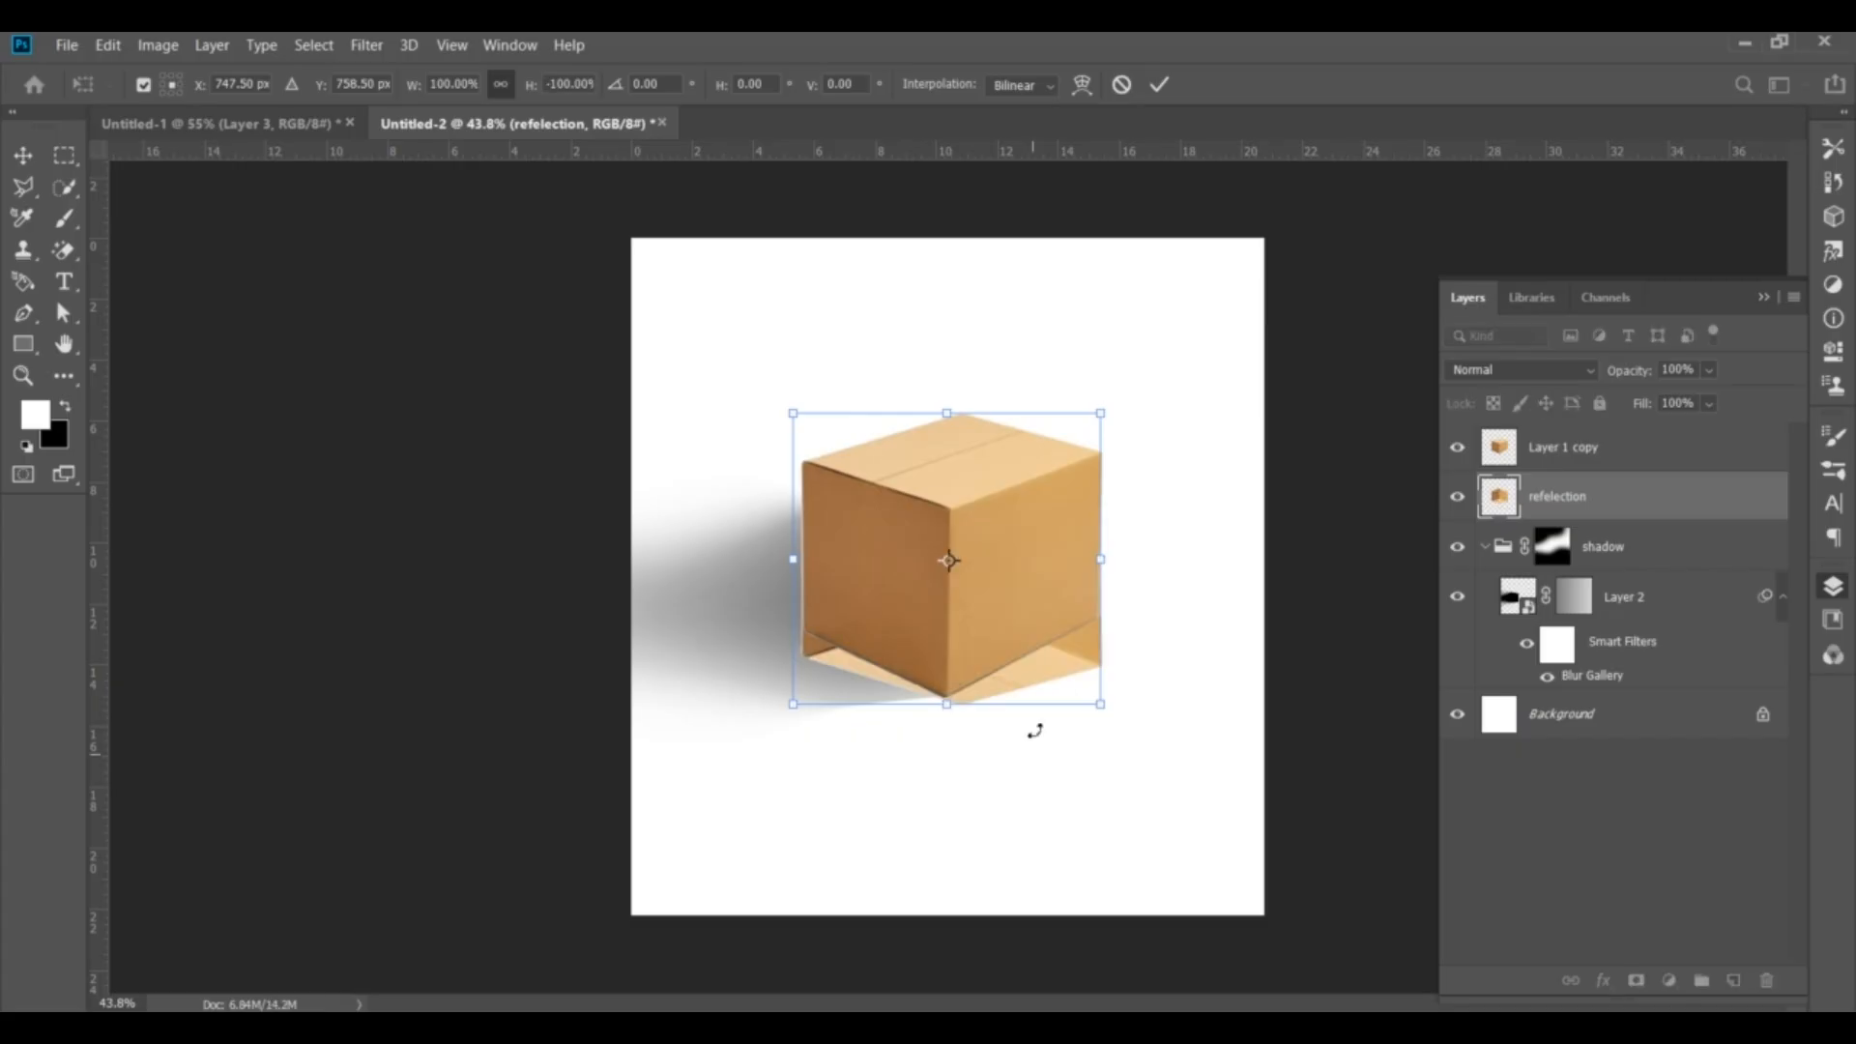
left_click_drag(1022, 679, 1015, 950)
scroll(947, 726, "up", 8)
left_click_drag(942, 783, 953, 708)
left_click(1159, 84)
scroll(999, 456, "down", 3)
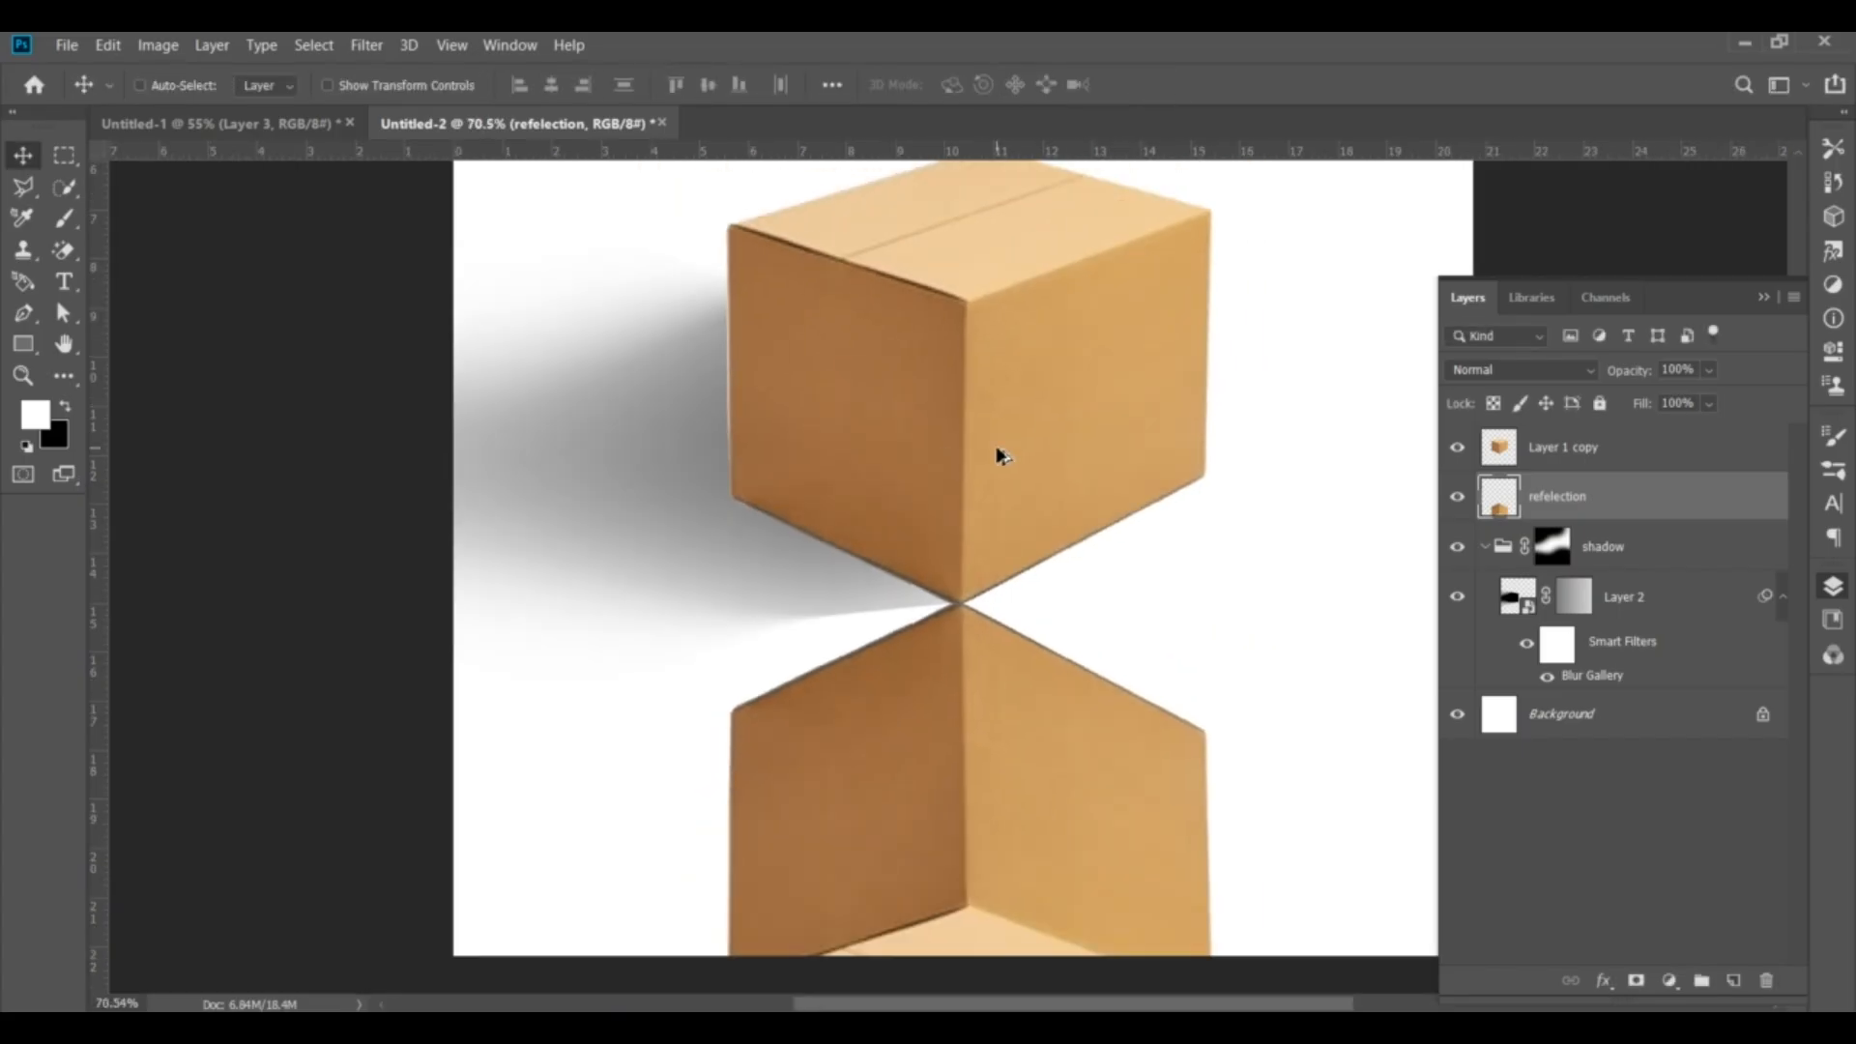
Start a Perspective Warp on the flipped box and lay two joined planes over its left and right faces
left_click(107, 45)
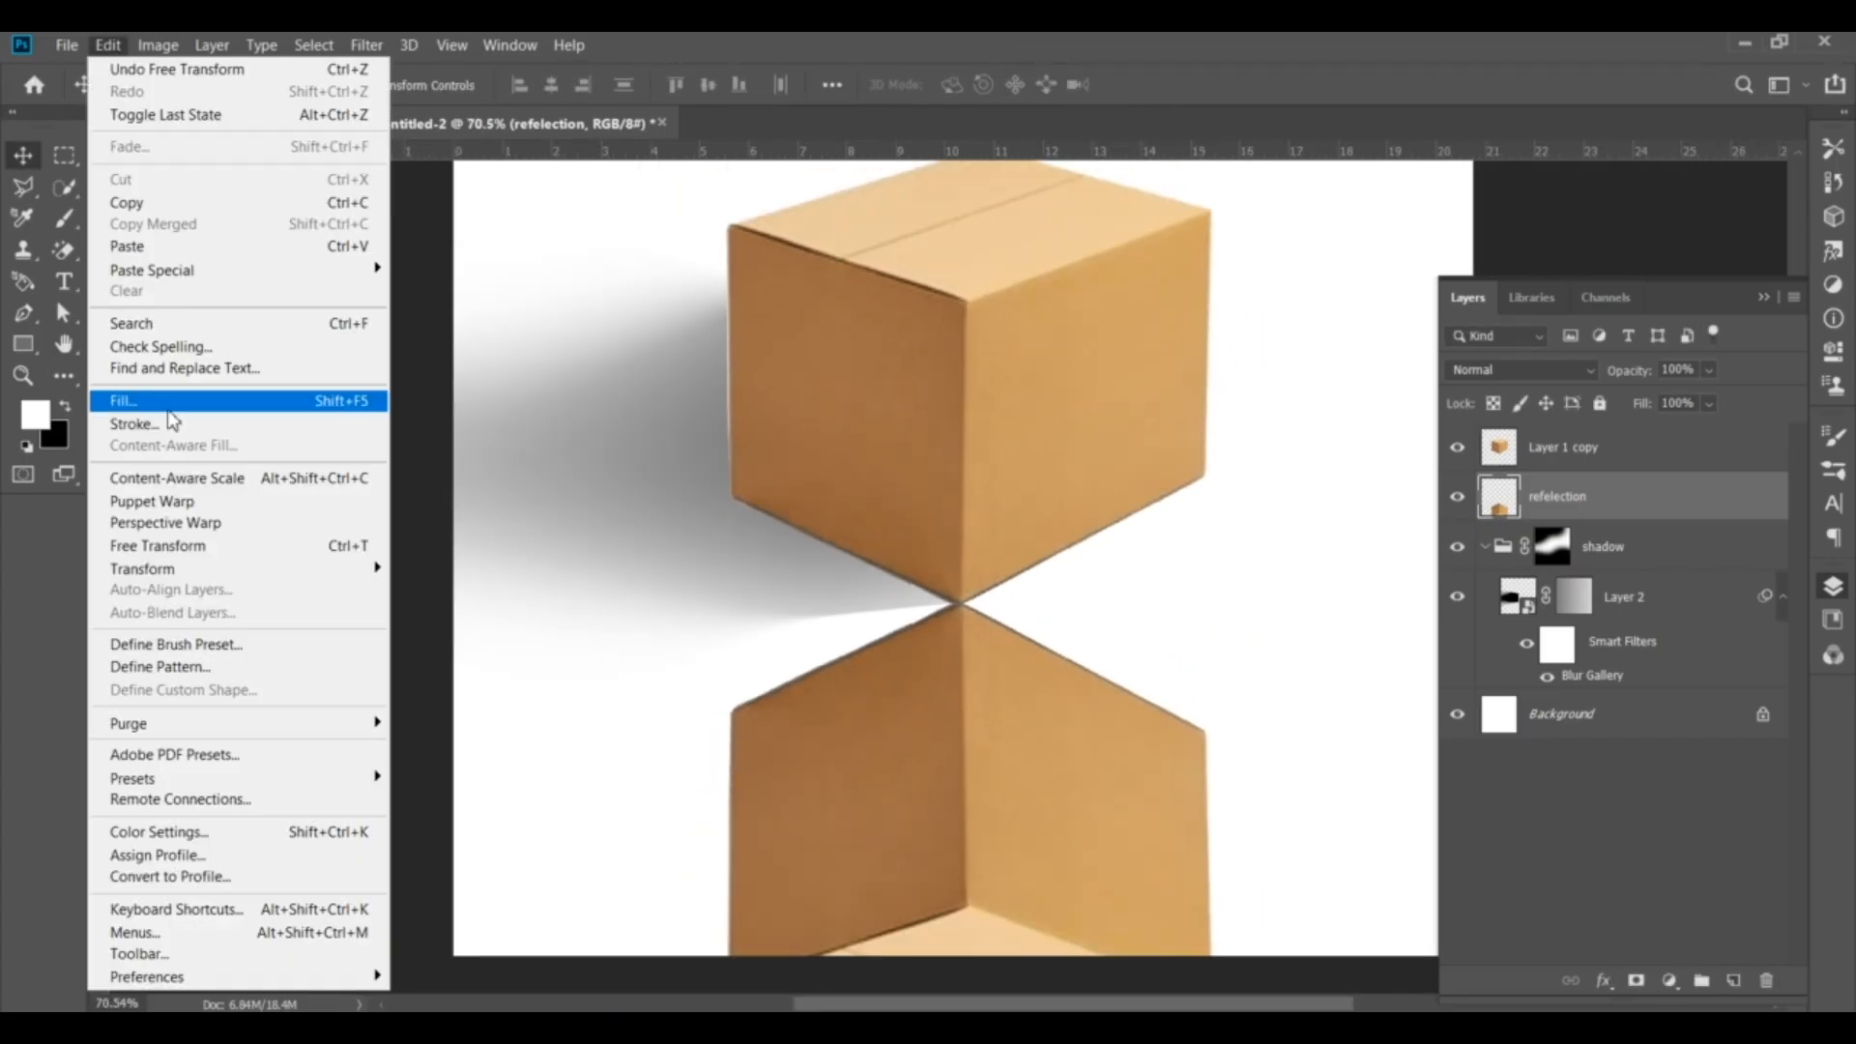
left_click(184, 530)
scroll(848, 553, "down", 2)
left_click_drag(733, 628, 969, 907)
left_click_drag(968, 628, 960, 525)
mouse_move(1204, 653)
left_mouse_down()
mouse_move(1054, 767)
mouse_move(985, 892)
left_mouse_up()
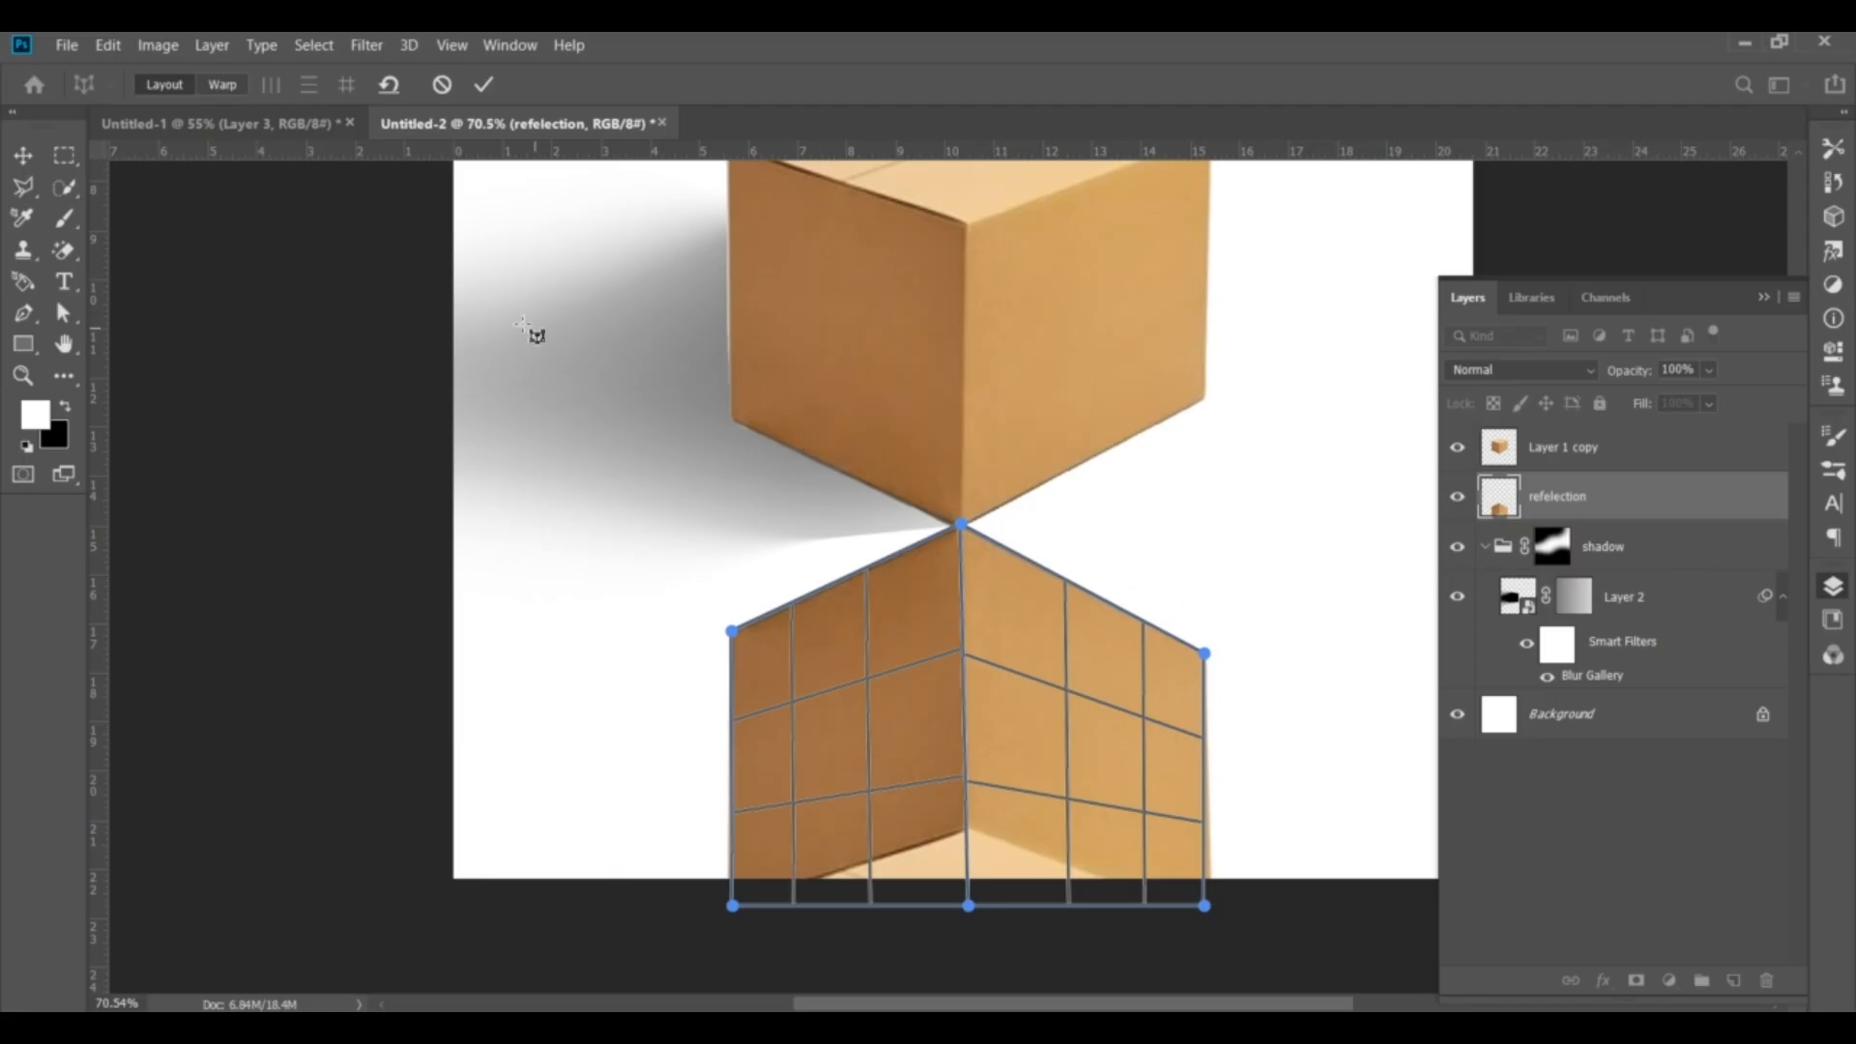
In Warp mode, raise the reflection's two outer top corners so its upper edges run along the box's bottom edges
left_click(222, 84)
left_click_drag(1203, 655, 1203, 398)
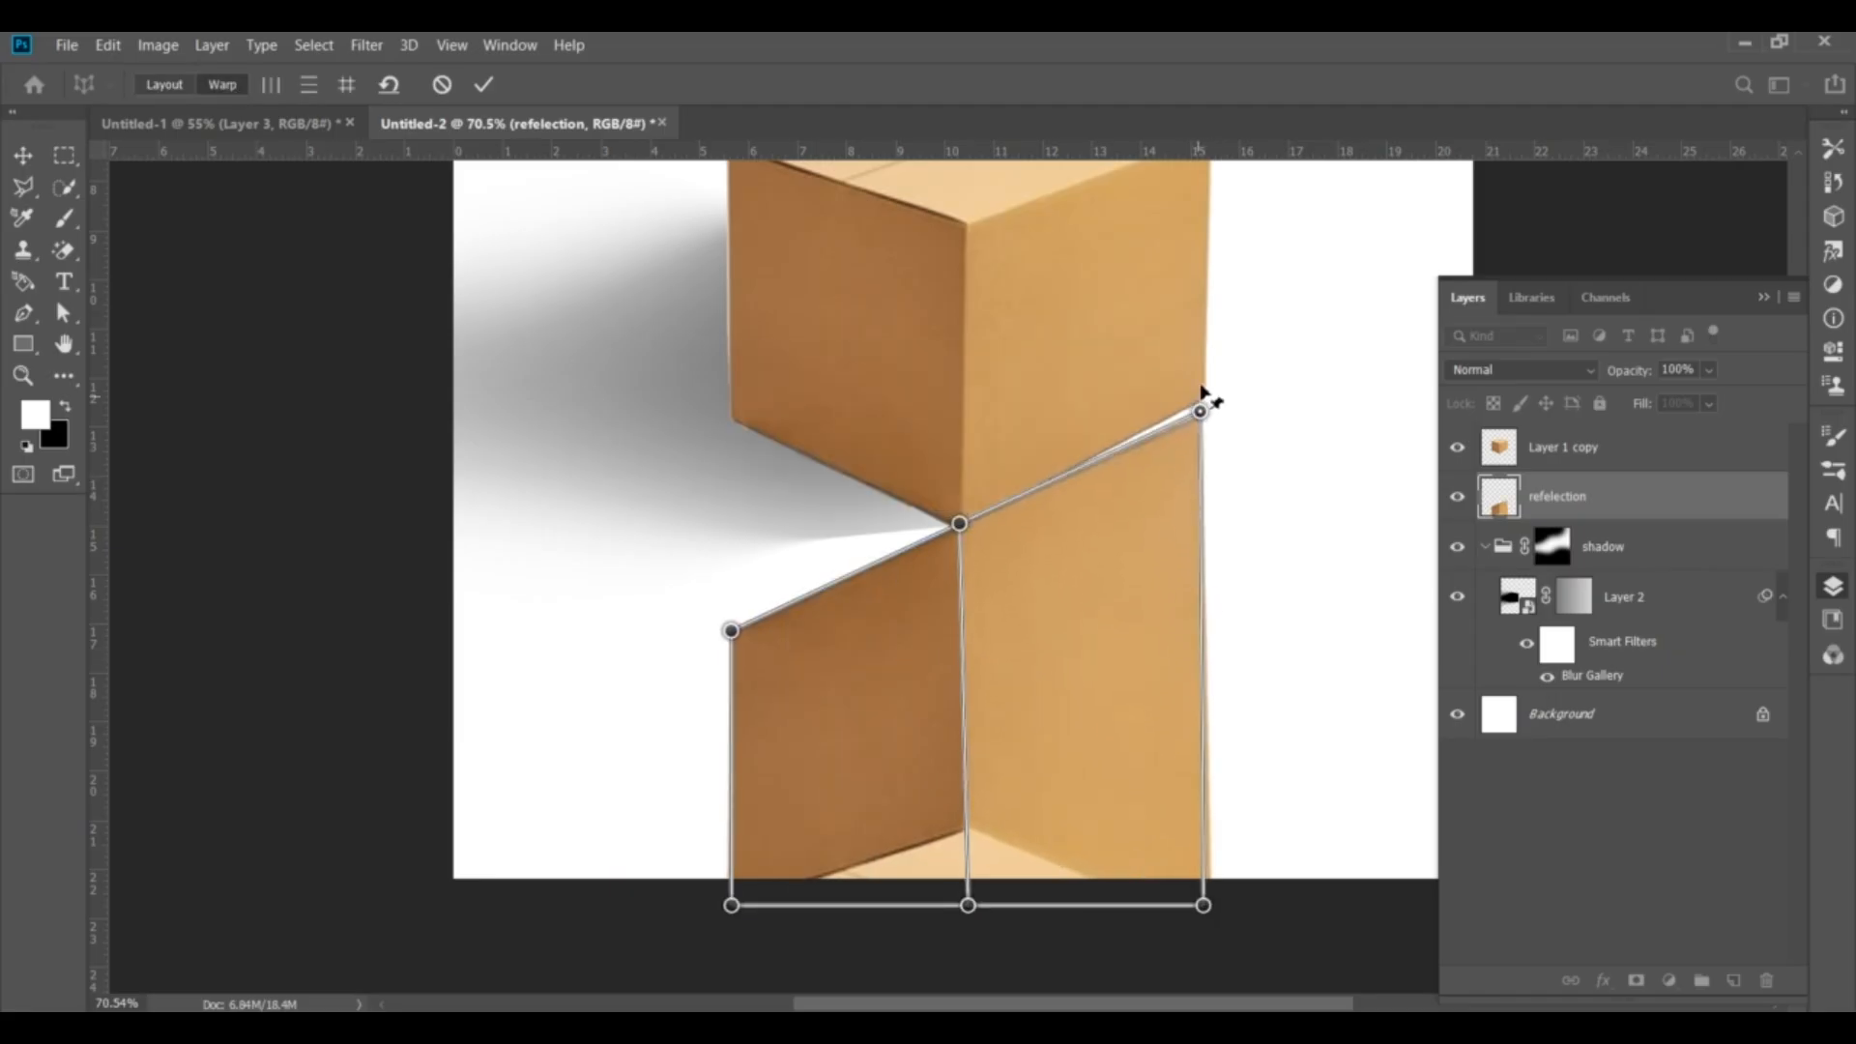
left_click_drag(732, 631, 737, 382)
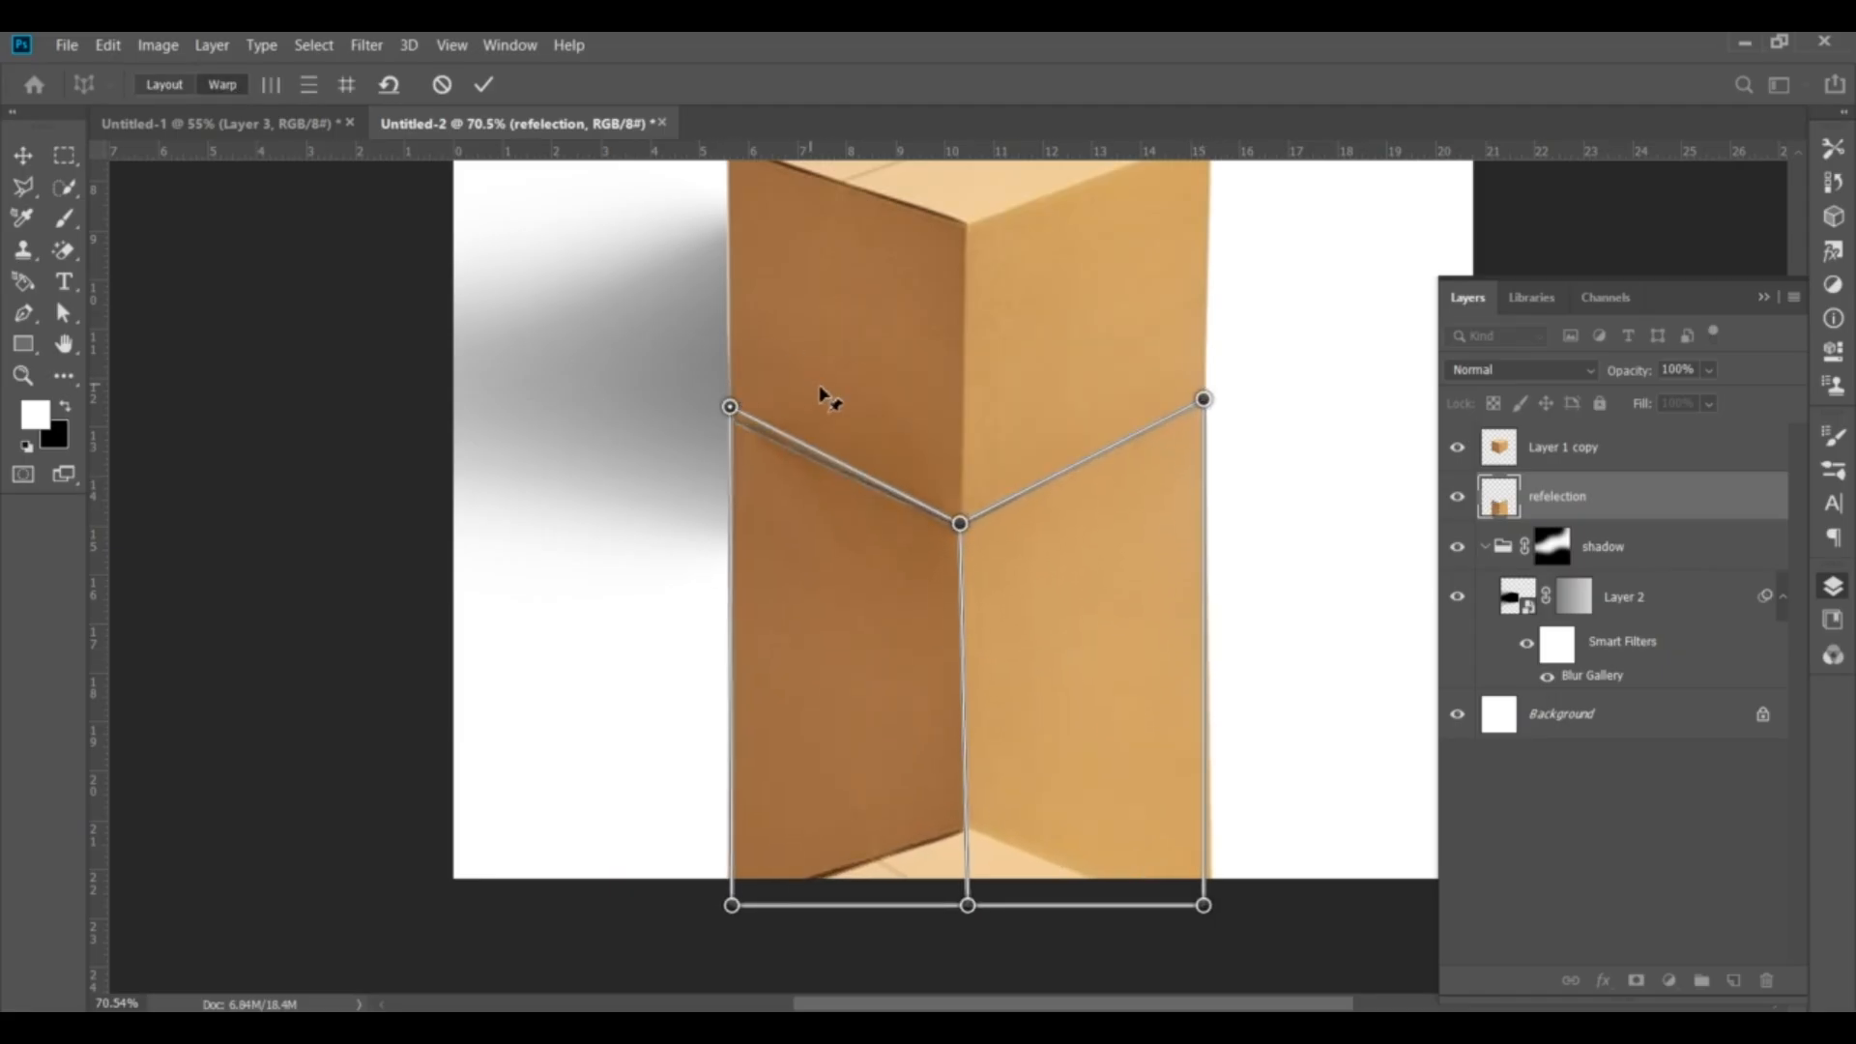
scroll(715, 392, "up", 3)
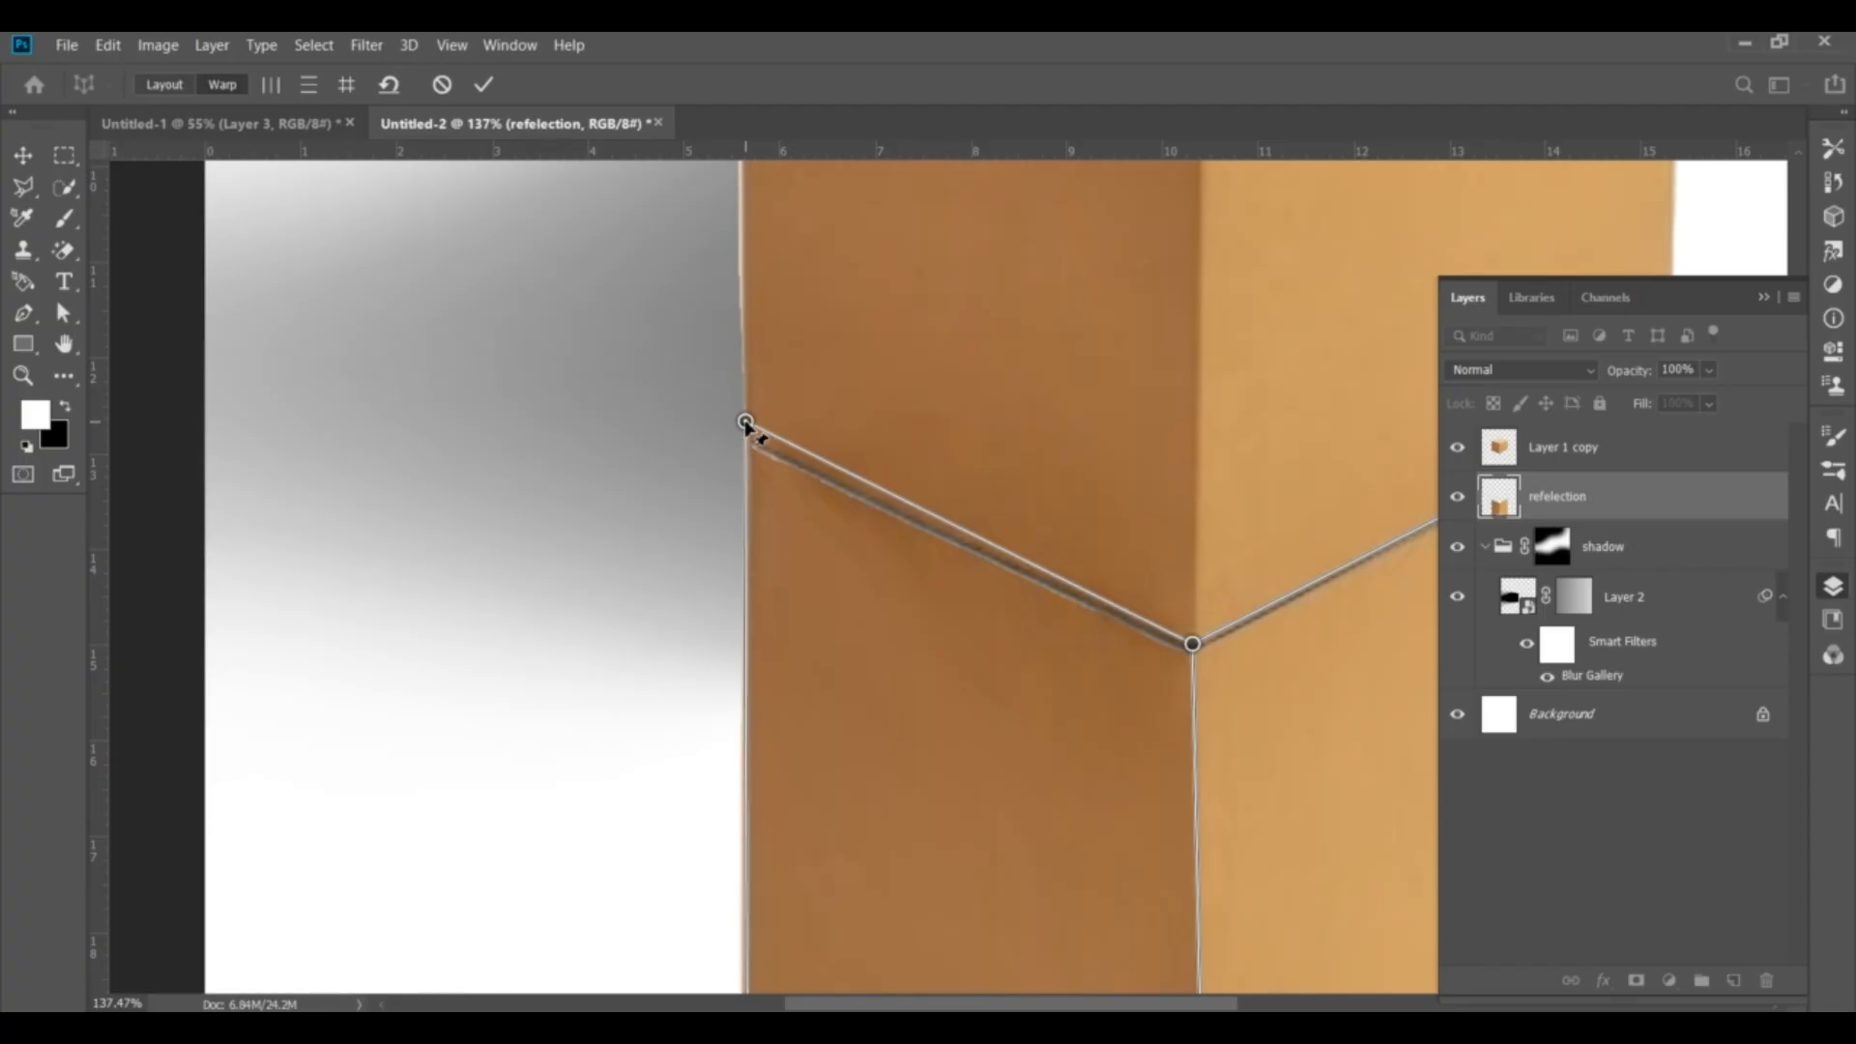
scroll(1013, 464, "down", 2)
scroll(1398, 468, "up", 4)
left_click(1765, 297)
left_click_drag(1426, 400, 1421, 363)
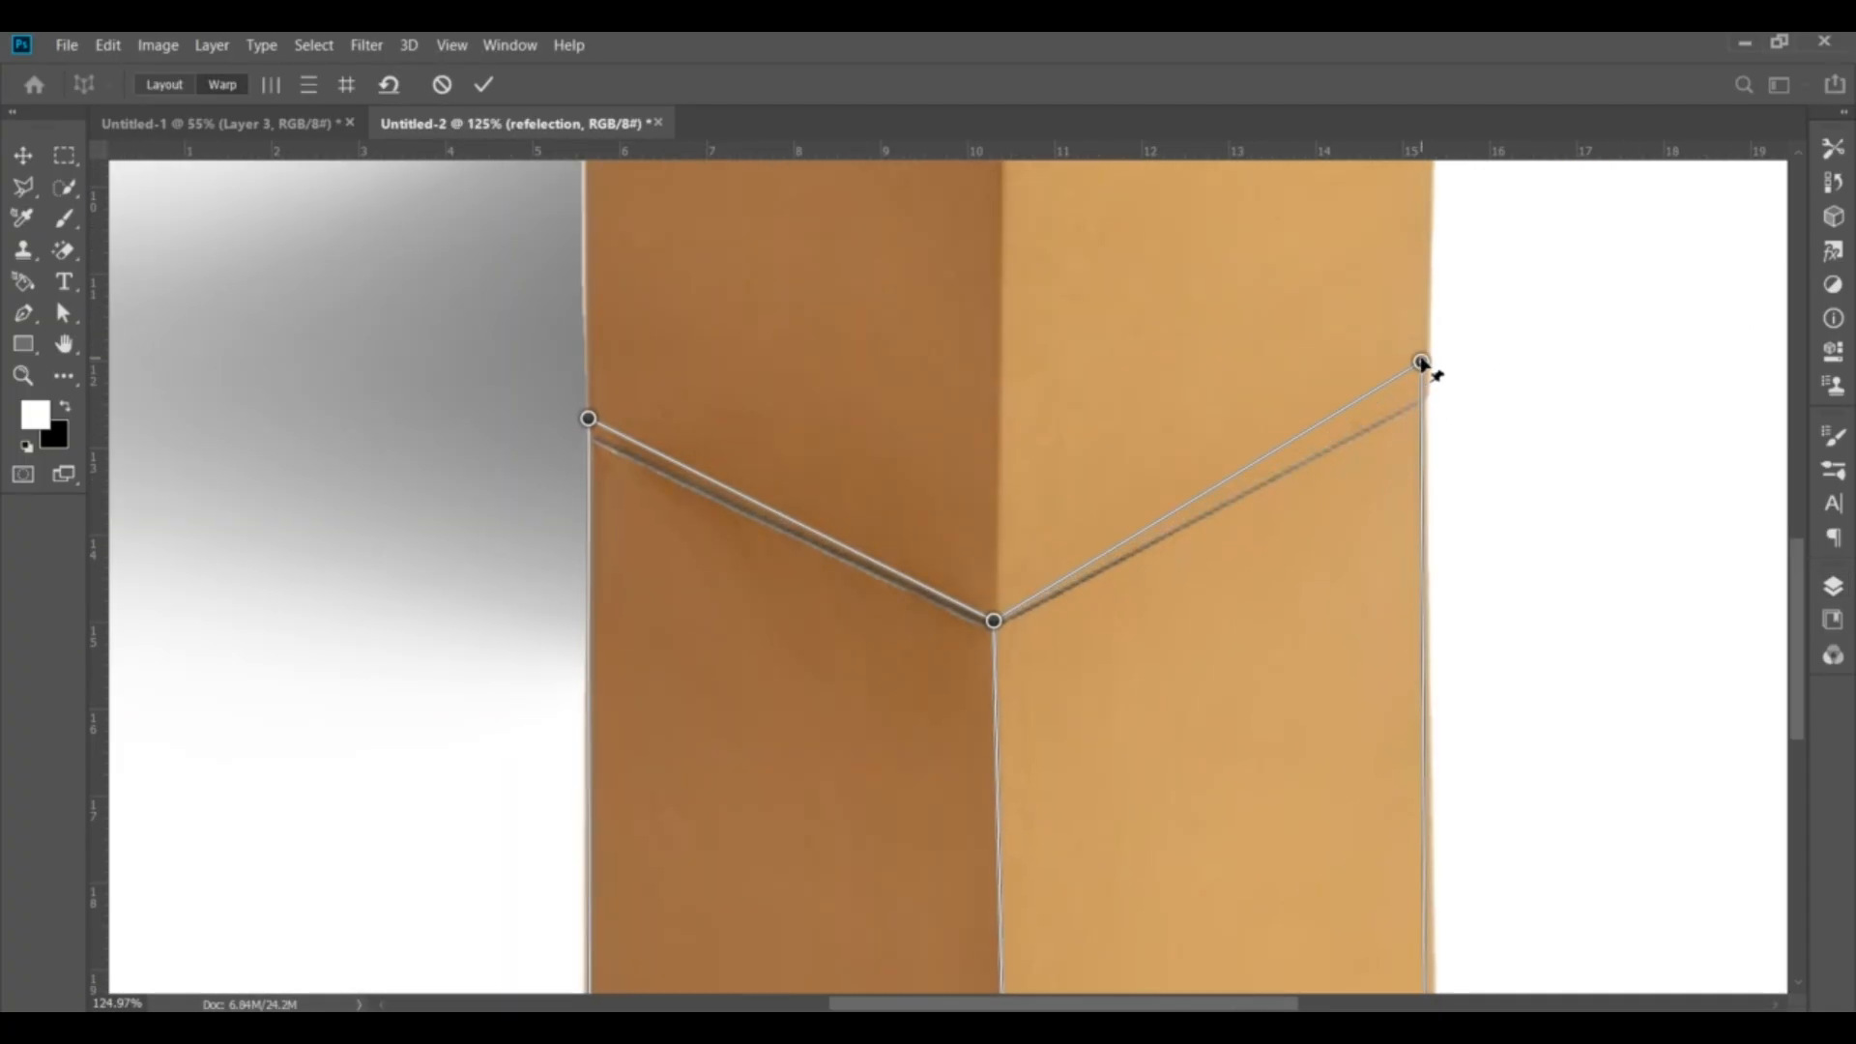
left_click_drag(589, 421, 587, 398)
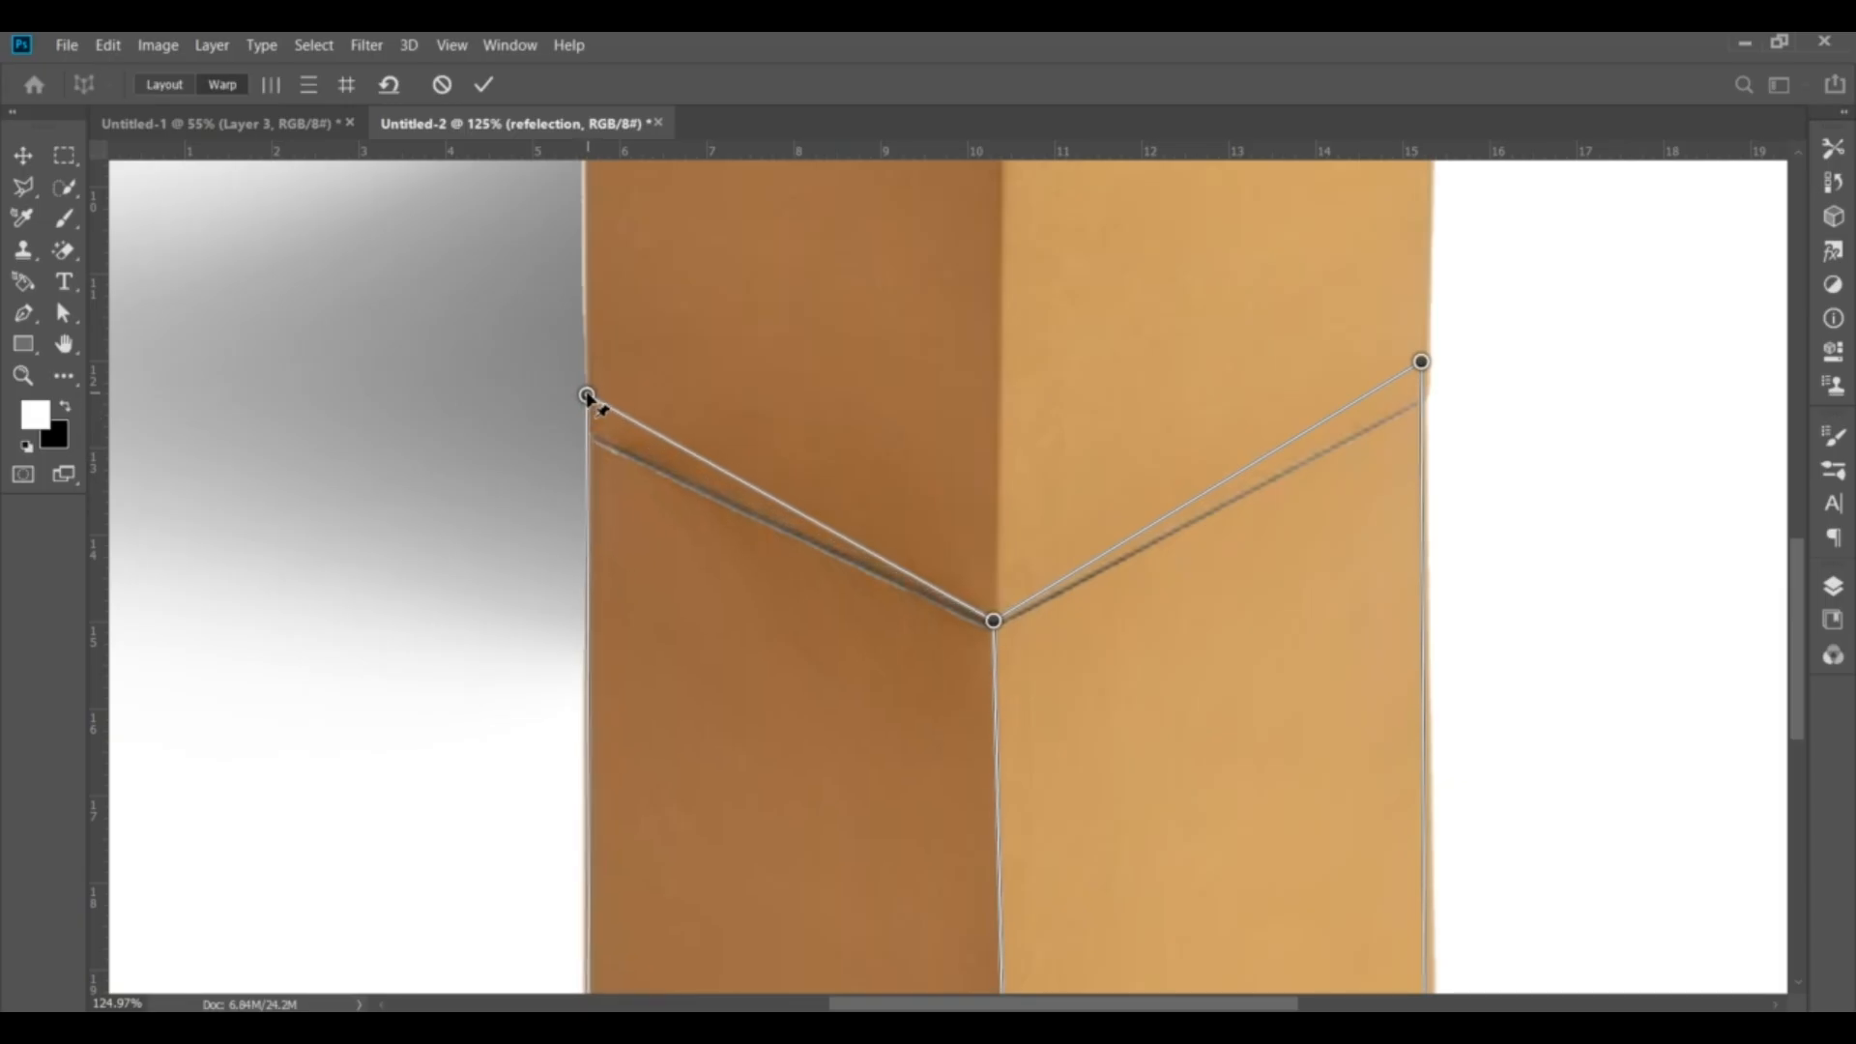
Raise the reflection's outer bottom corners and realign its outer top corners with the box's bottom edges
scroll(752, 483, "down", 6)
left_click_drag(660, 942, 658, 818)
left_click_drag(1127, 949, 1119, 782)
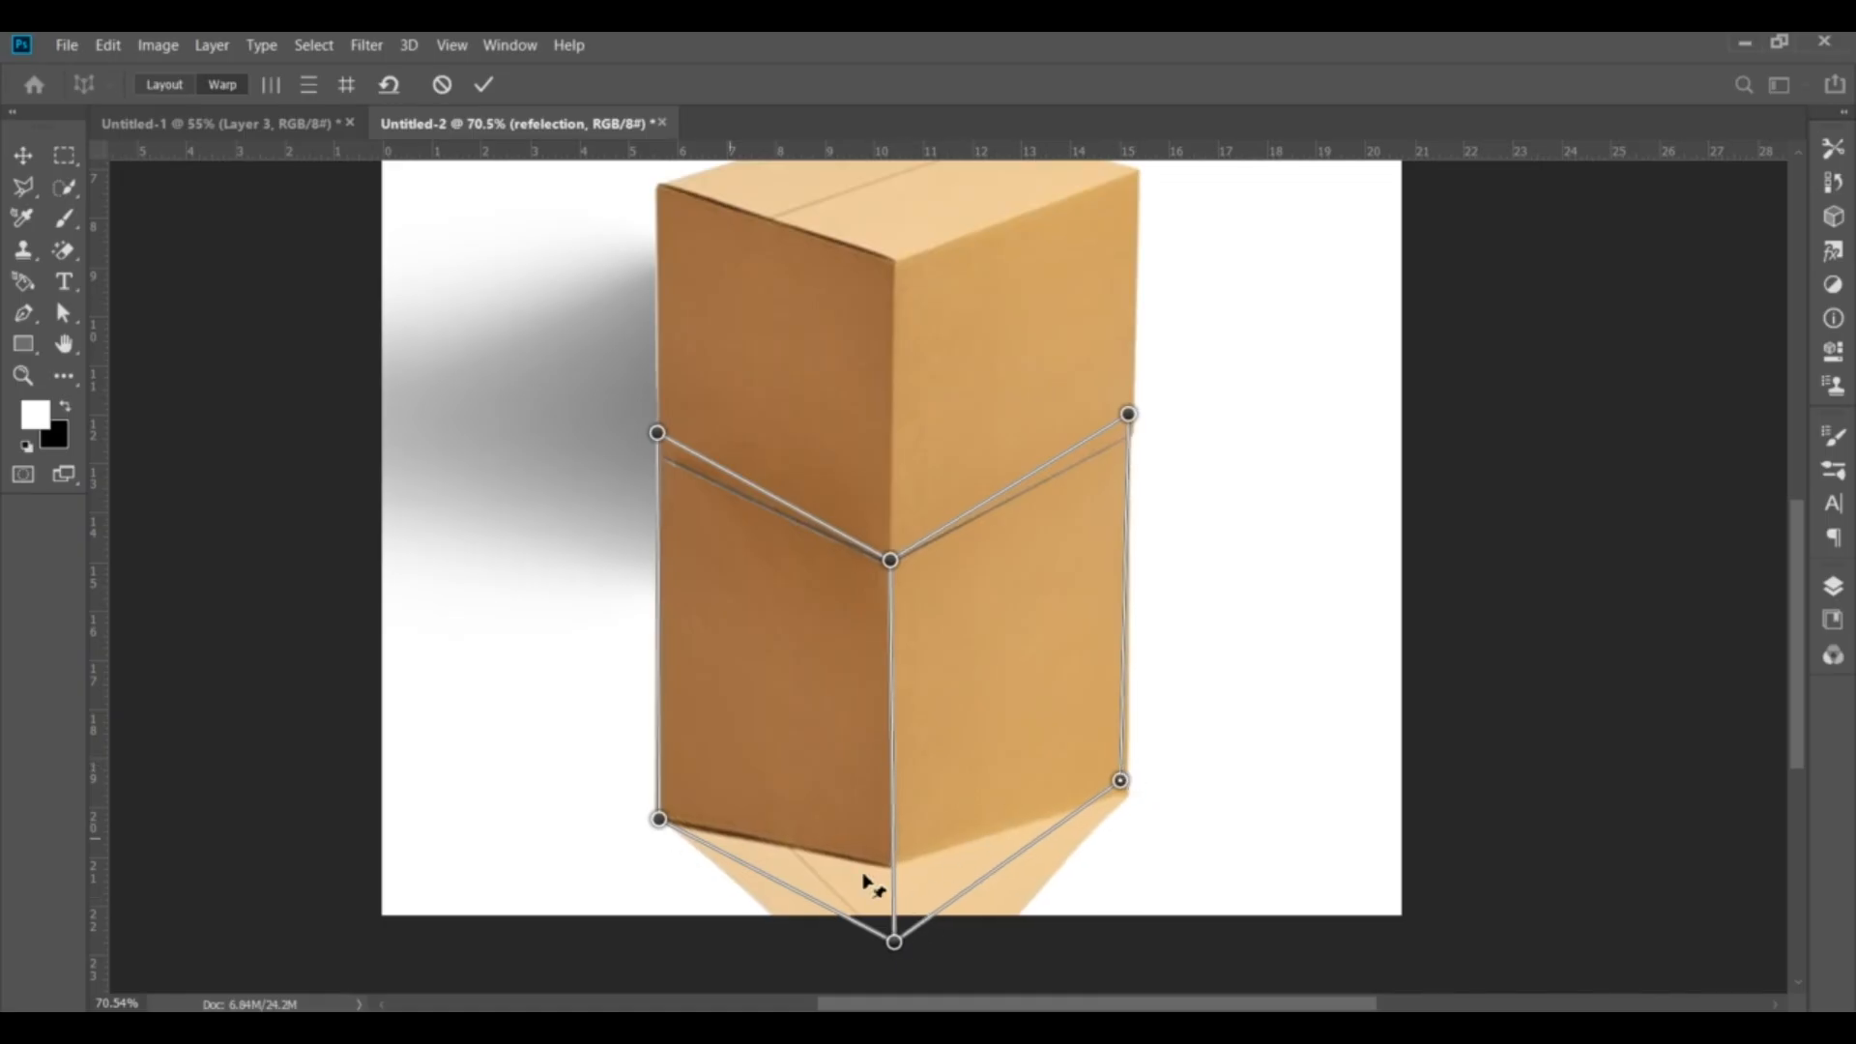
left_click_drag(657, 434, 656, 452)
left_click_drag(1128, 416, 1135, 433)
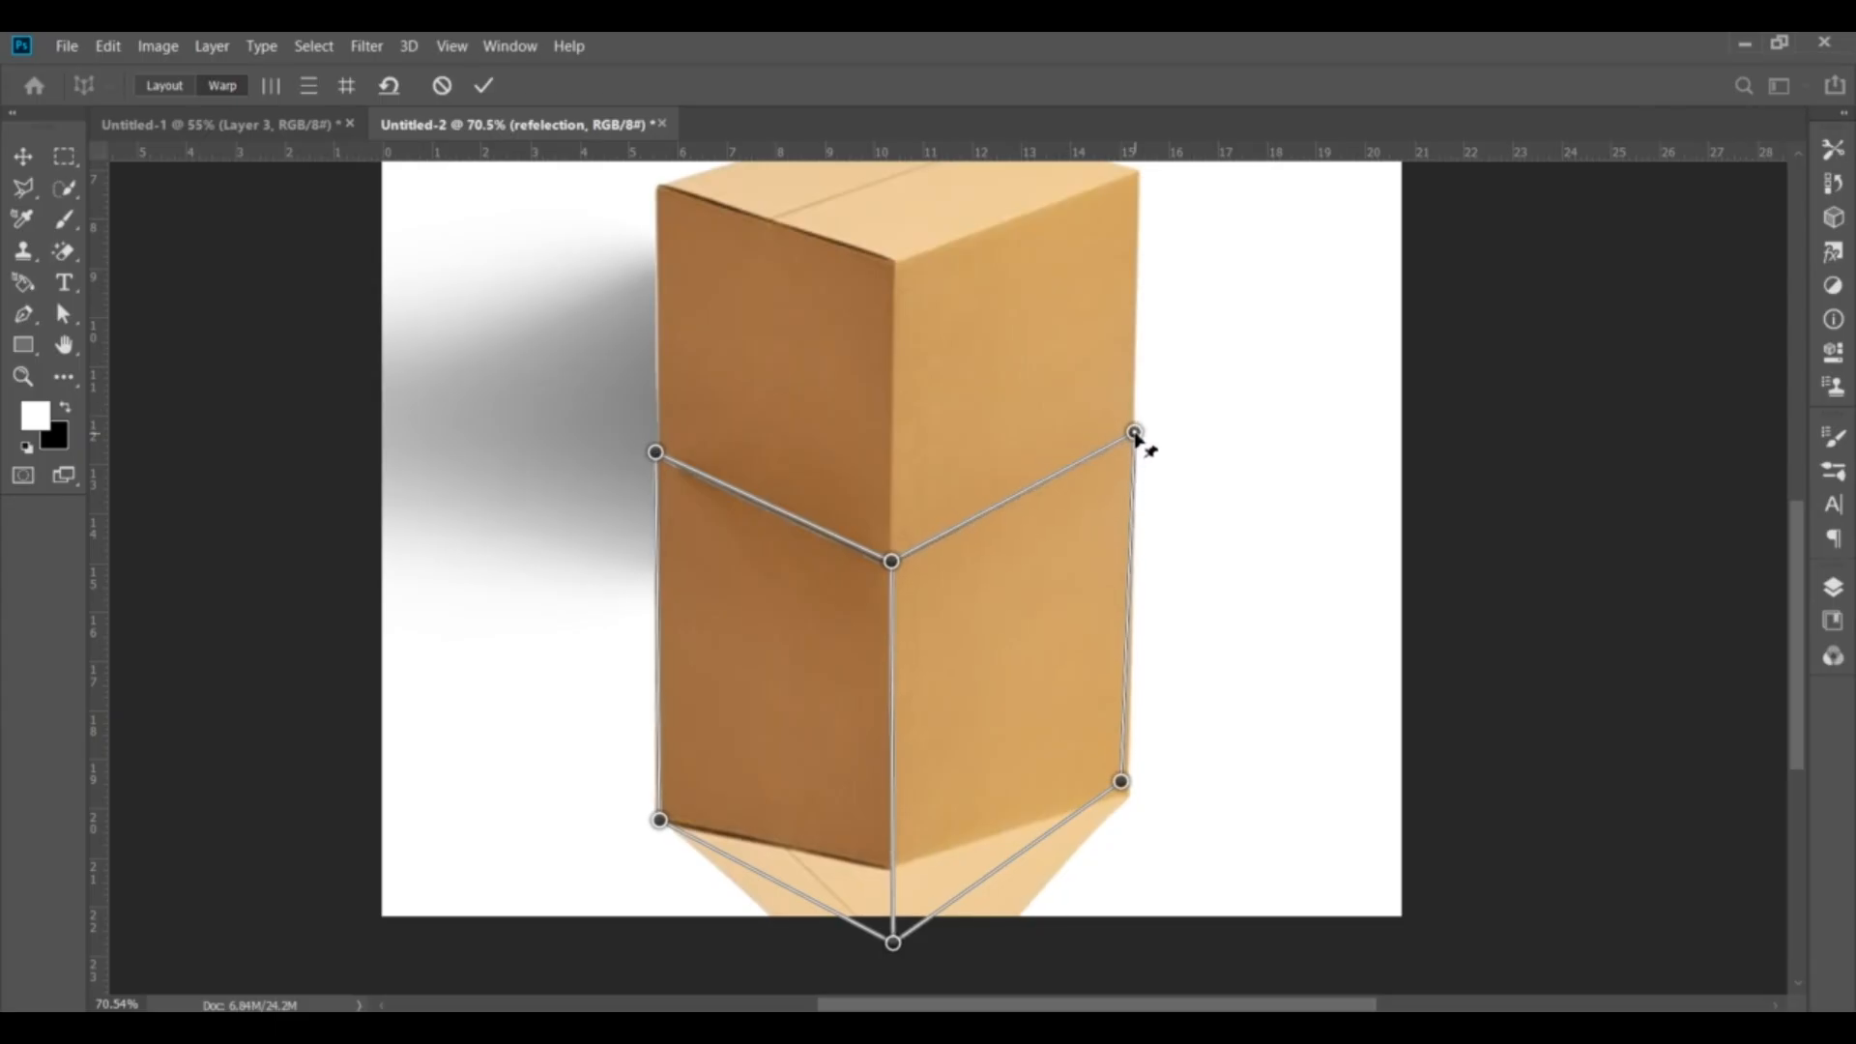
Refine the reflection's outer corners so its lower edges parallel the box's base, apply the Perspective Warp and compare before and after
left_click_drag(659, 820, 659, 808)
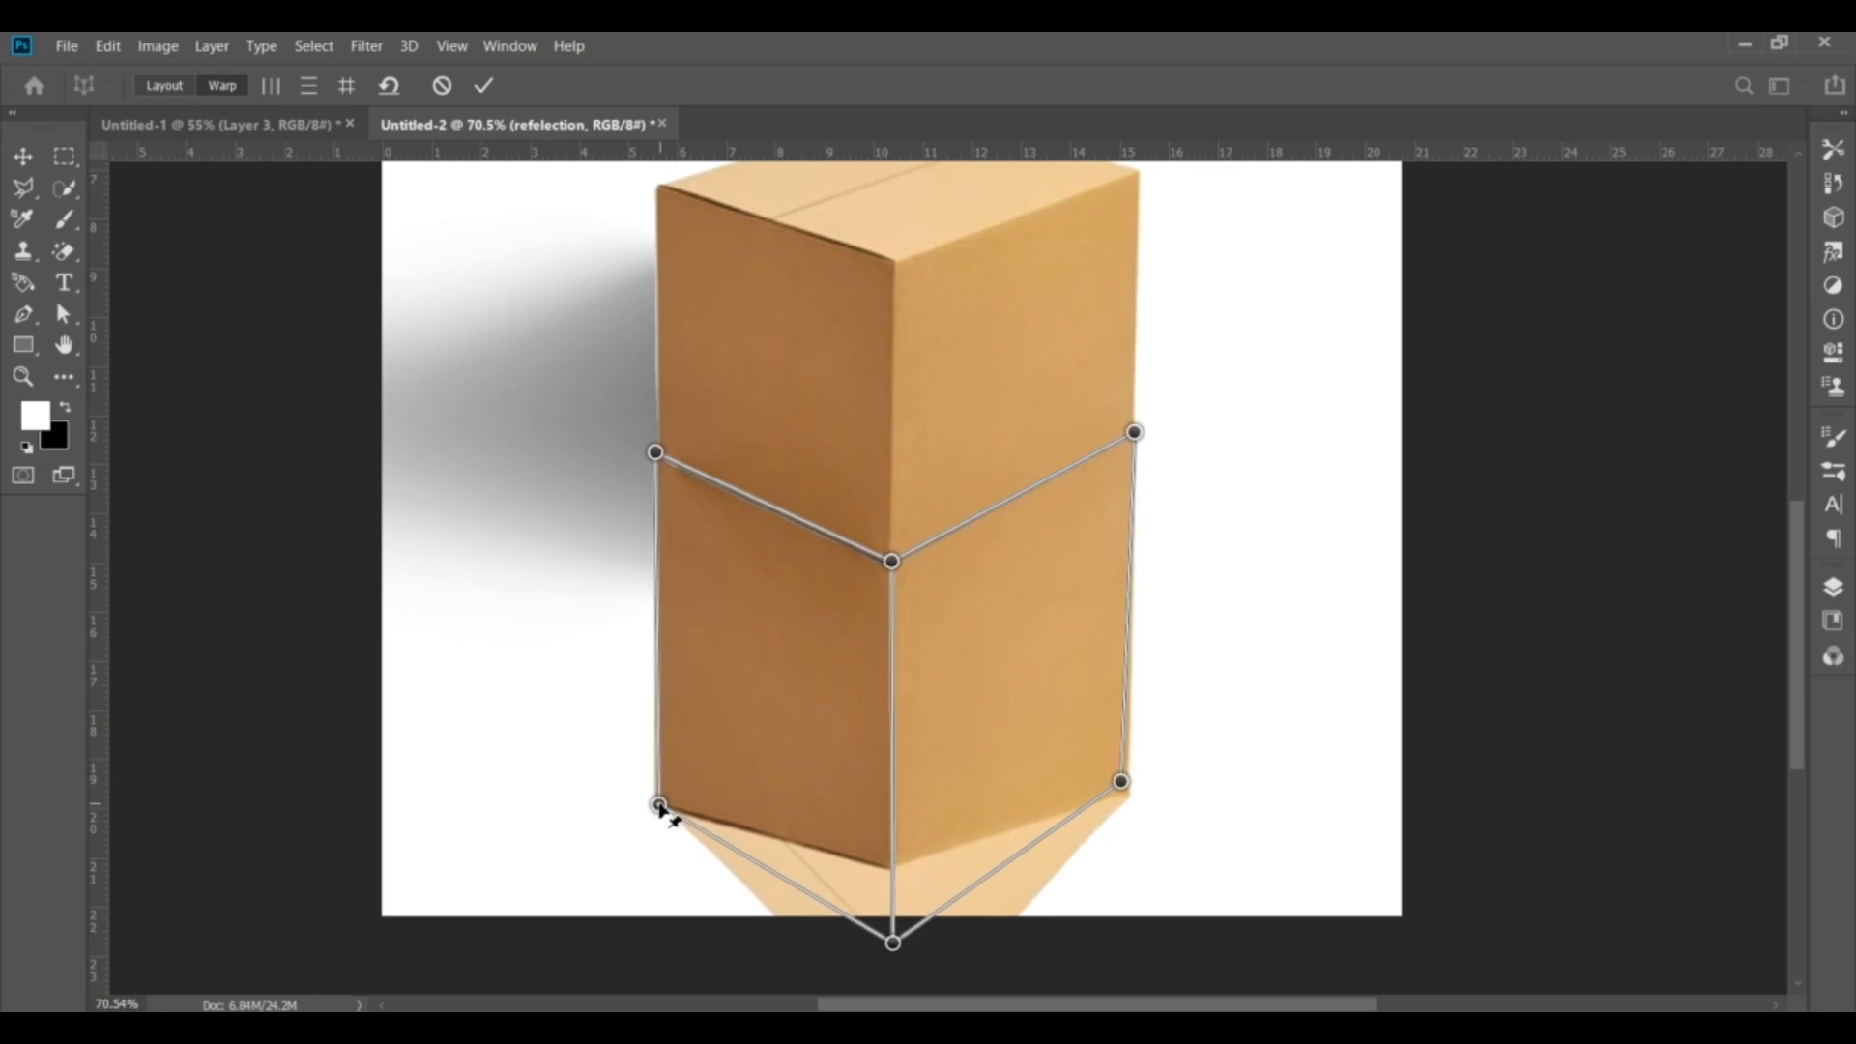
mouse_move(1122, 784)
left_mouse_down()
mouse_move(1146, 809)
mouse_move(1125, 825)
mouse_move(1112, 806)
mouse_move(1137, 783)
mouse_move(1142, 814)
mouse_move(1122, 812)
left_mouse_up()
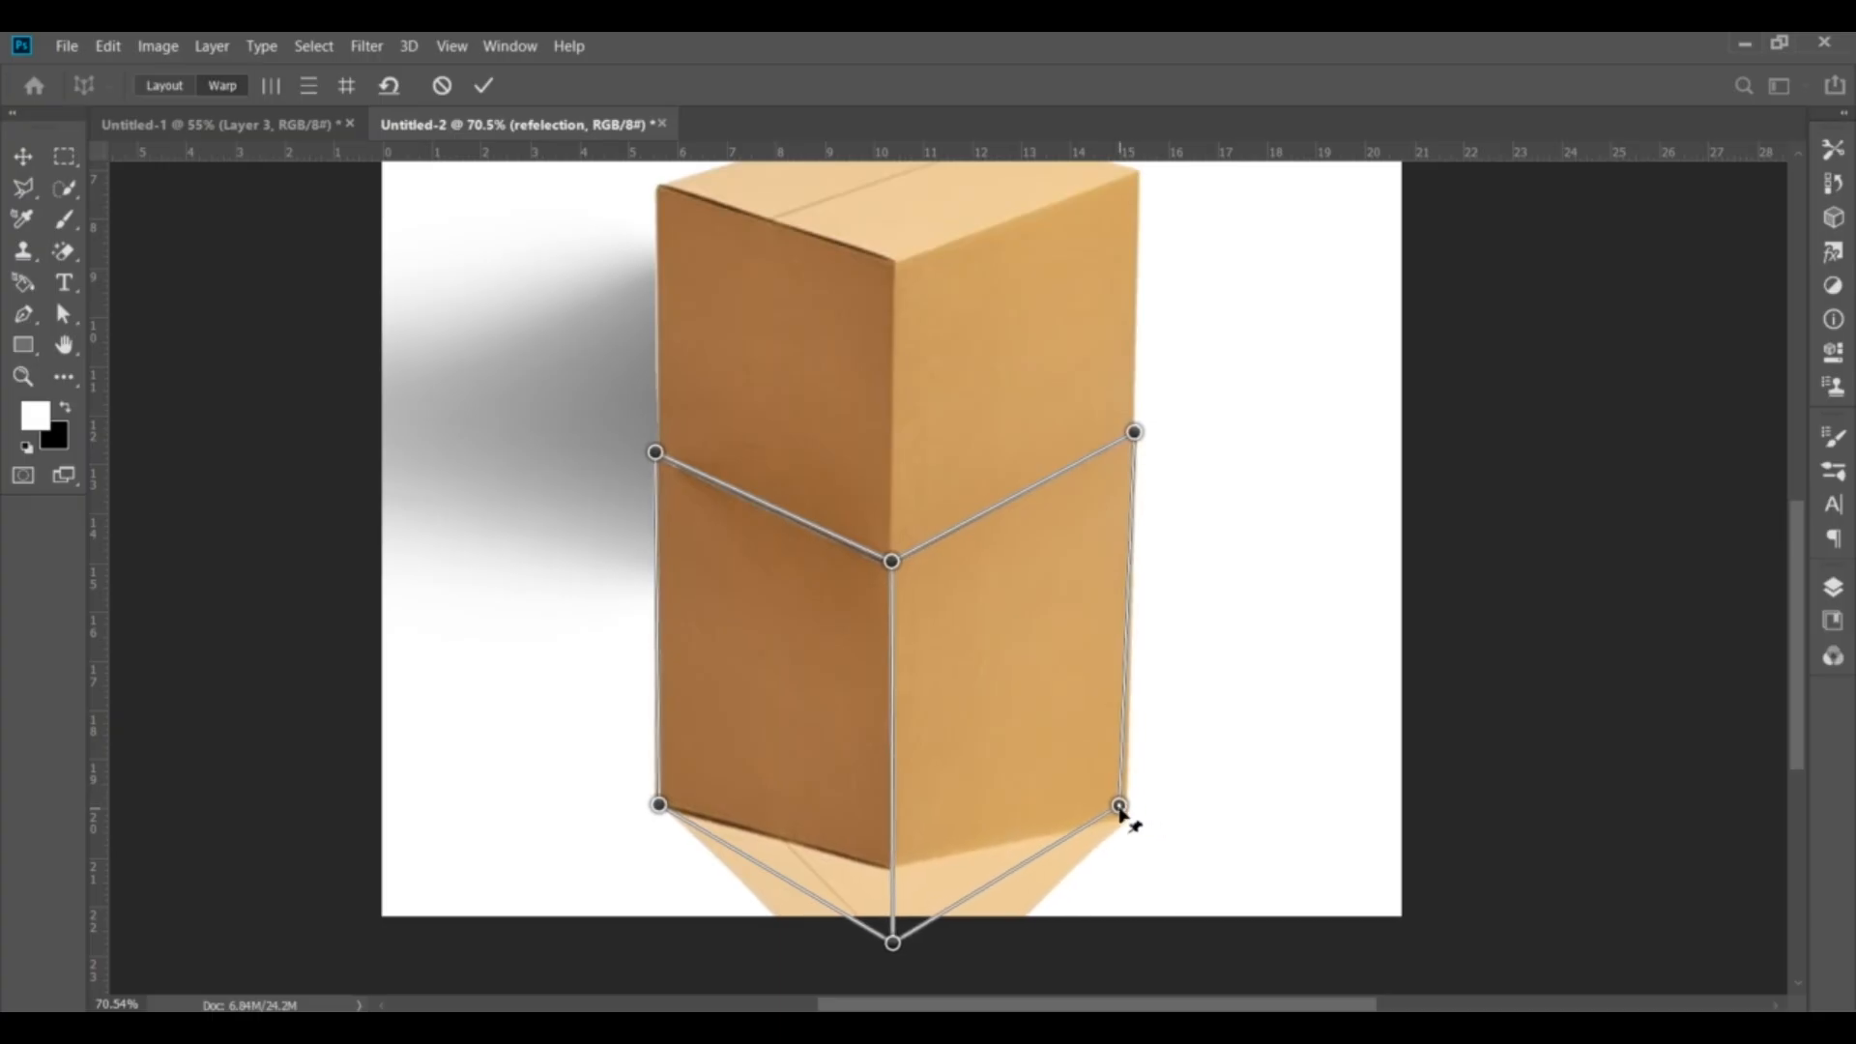
left_click_drag(1121, 810, 1116, 762)
left_click_drag(661, 814, 654, 765)
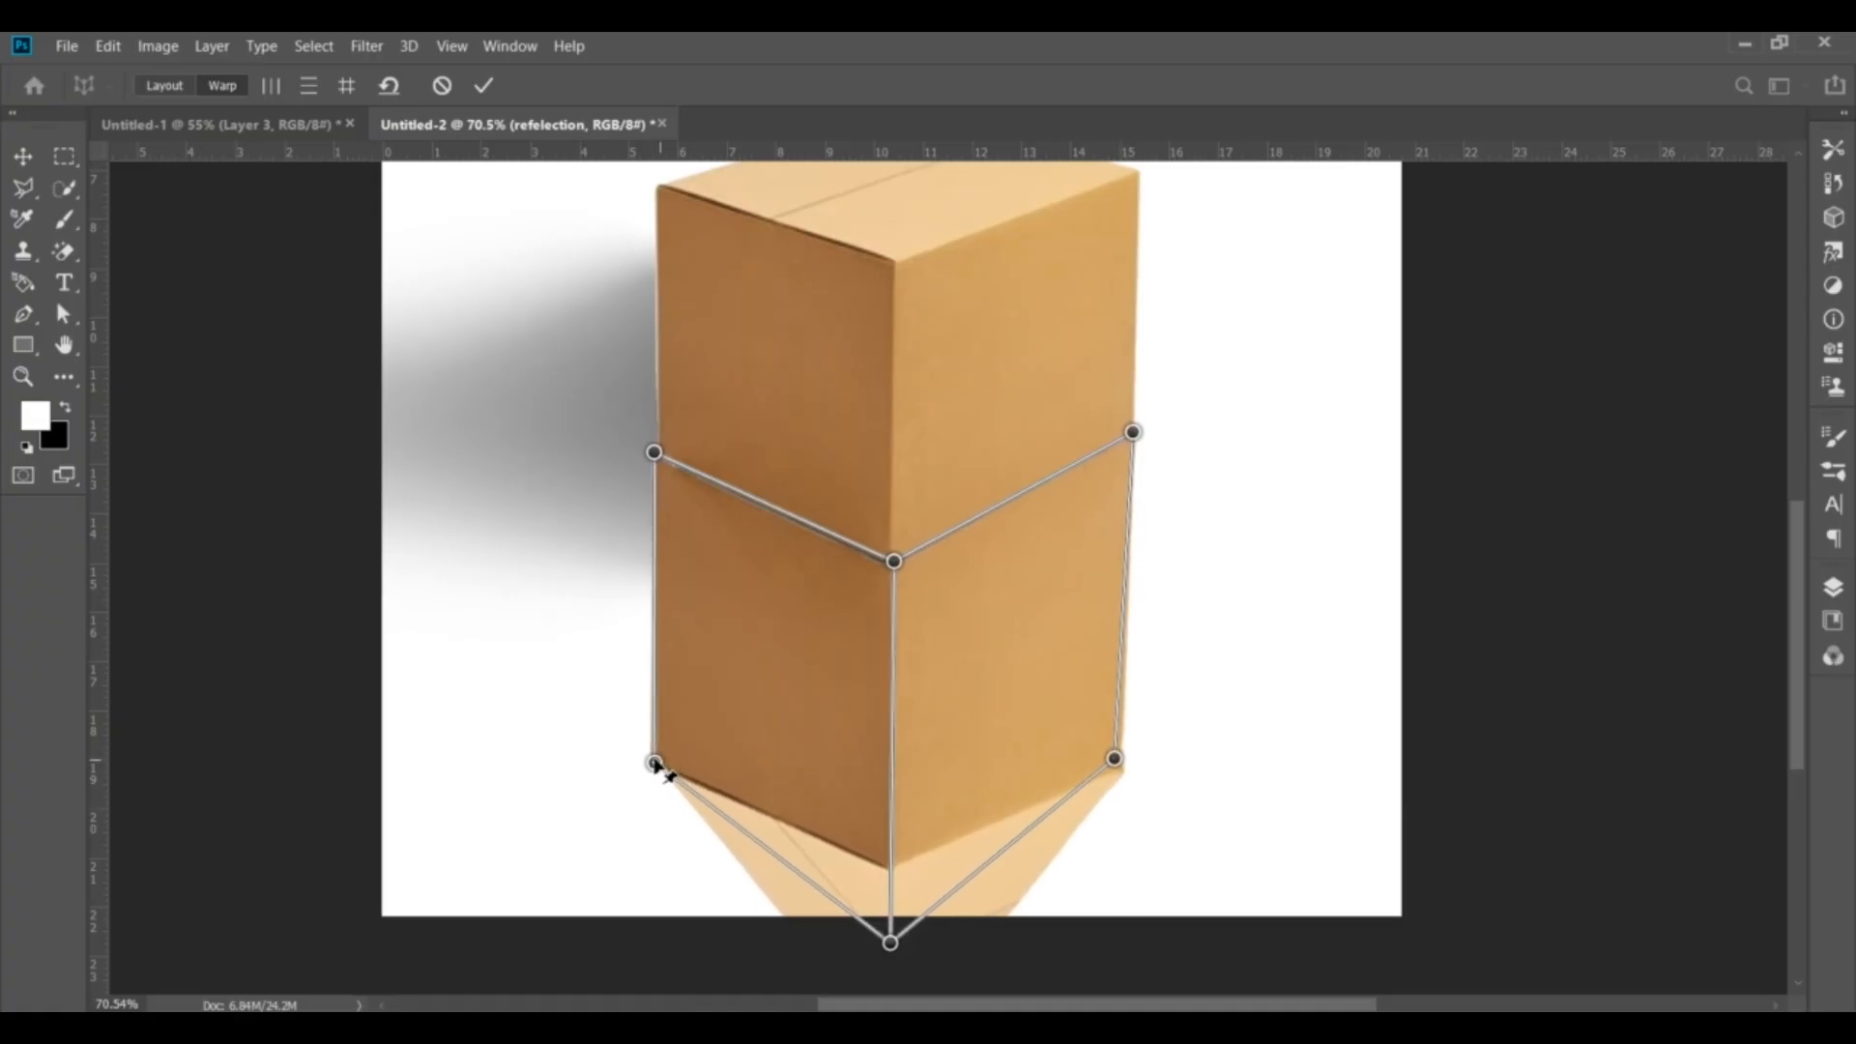
left_click_drag(655, 454, 661, 458)
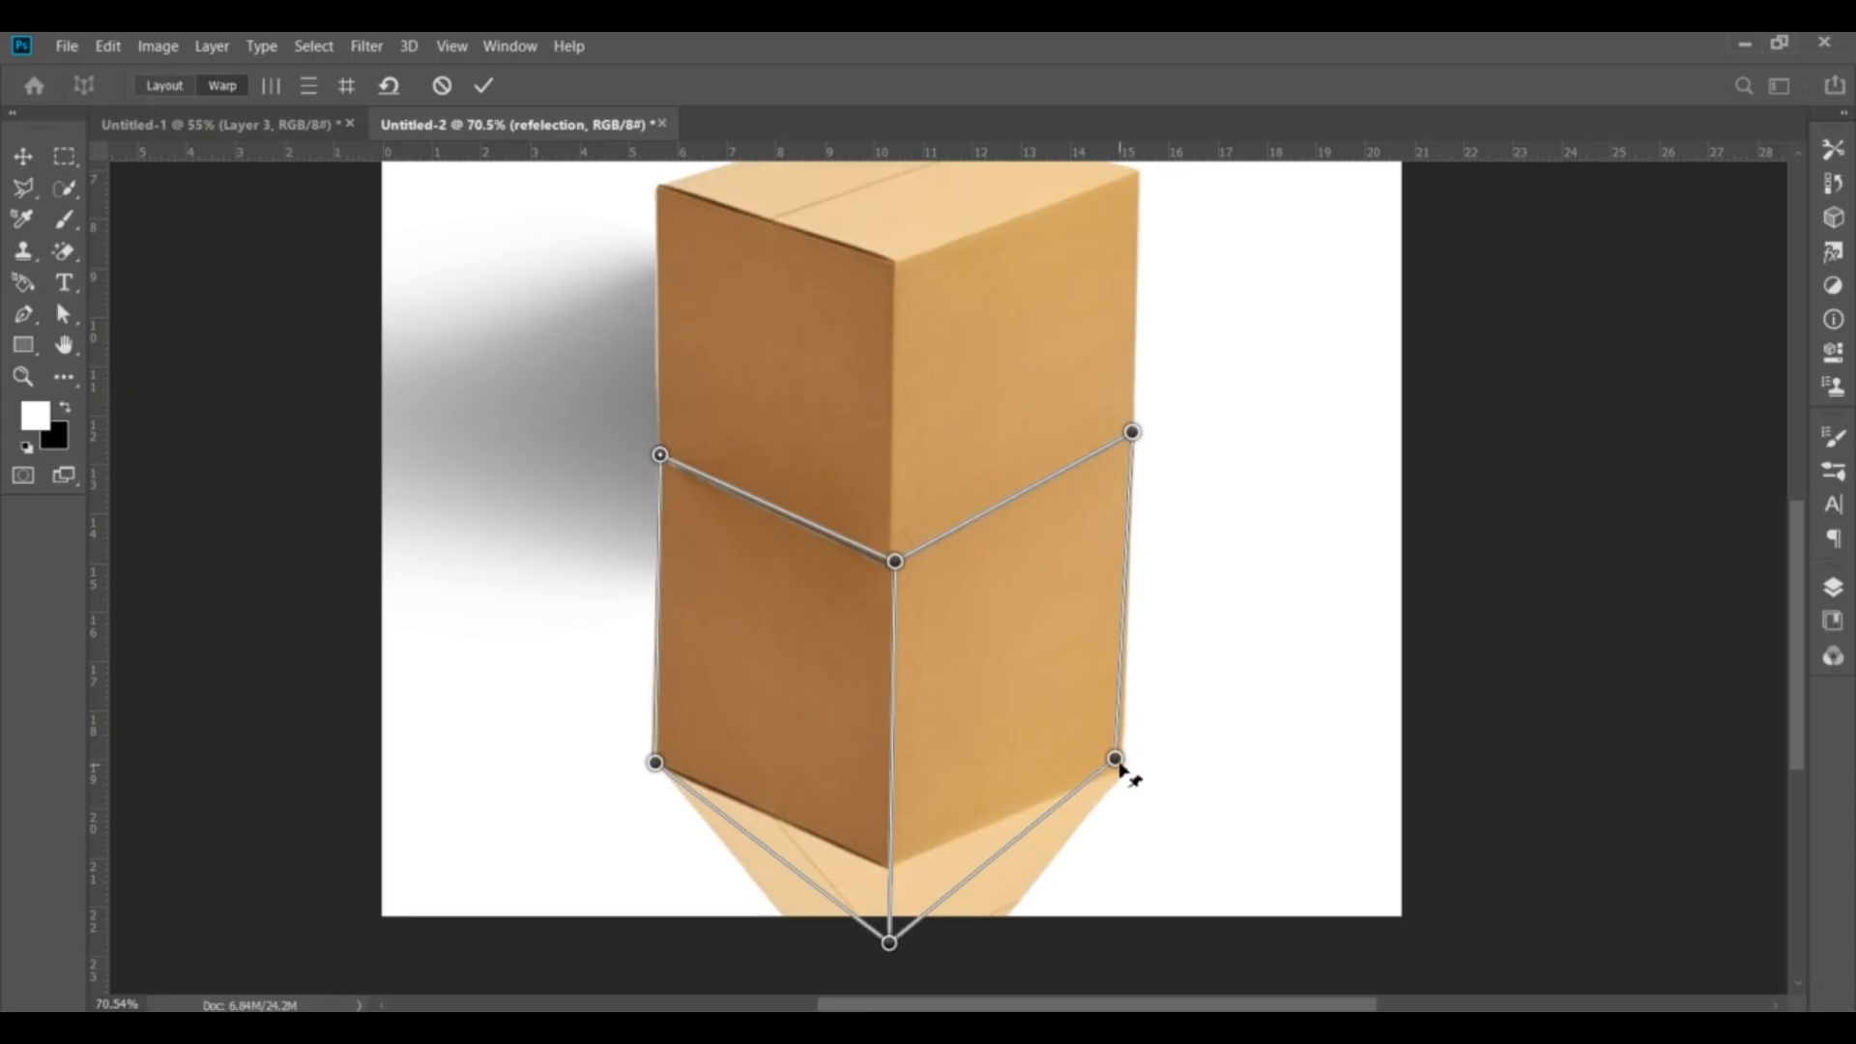
left_click_drag(1119, 762, 1126, 748)
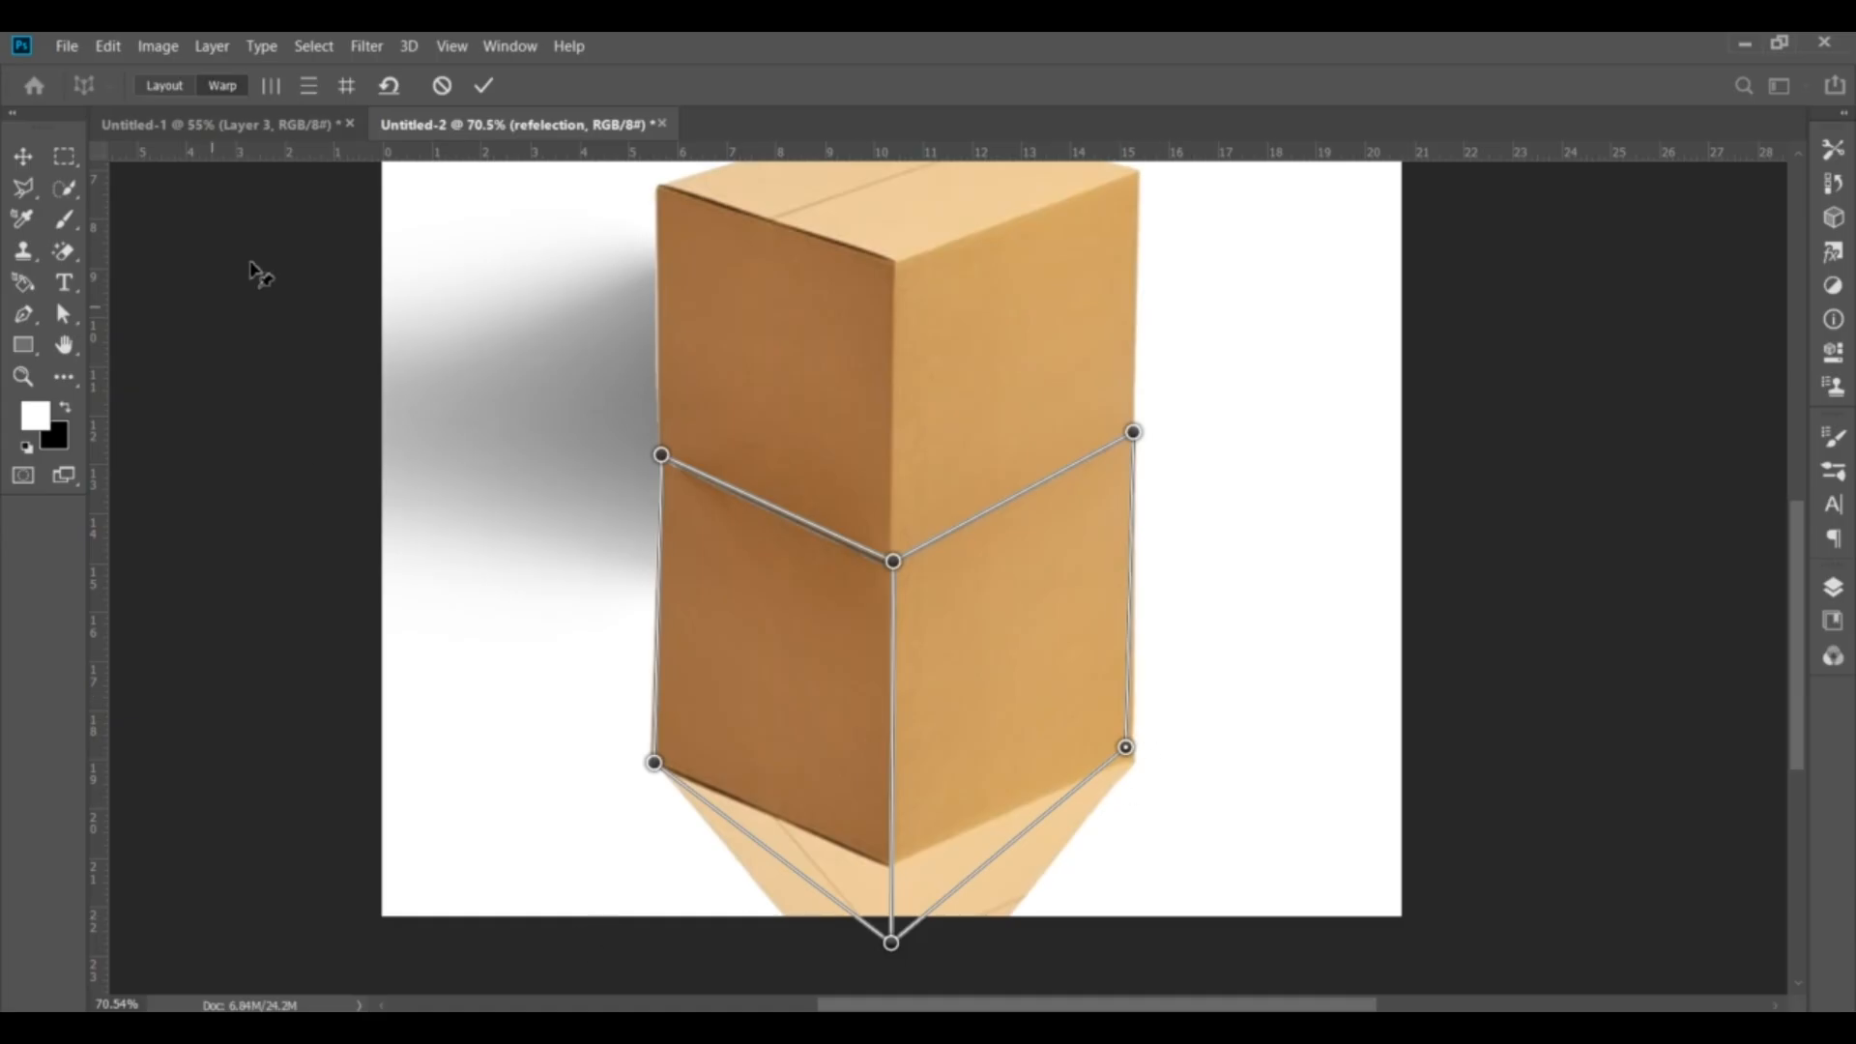
left_click(484, 86)
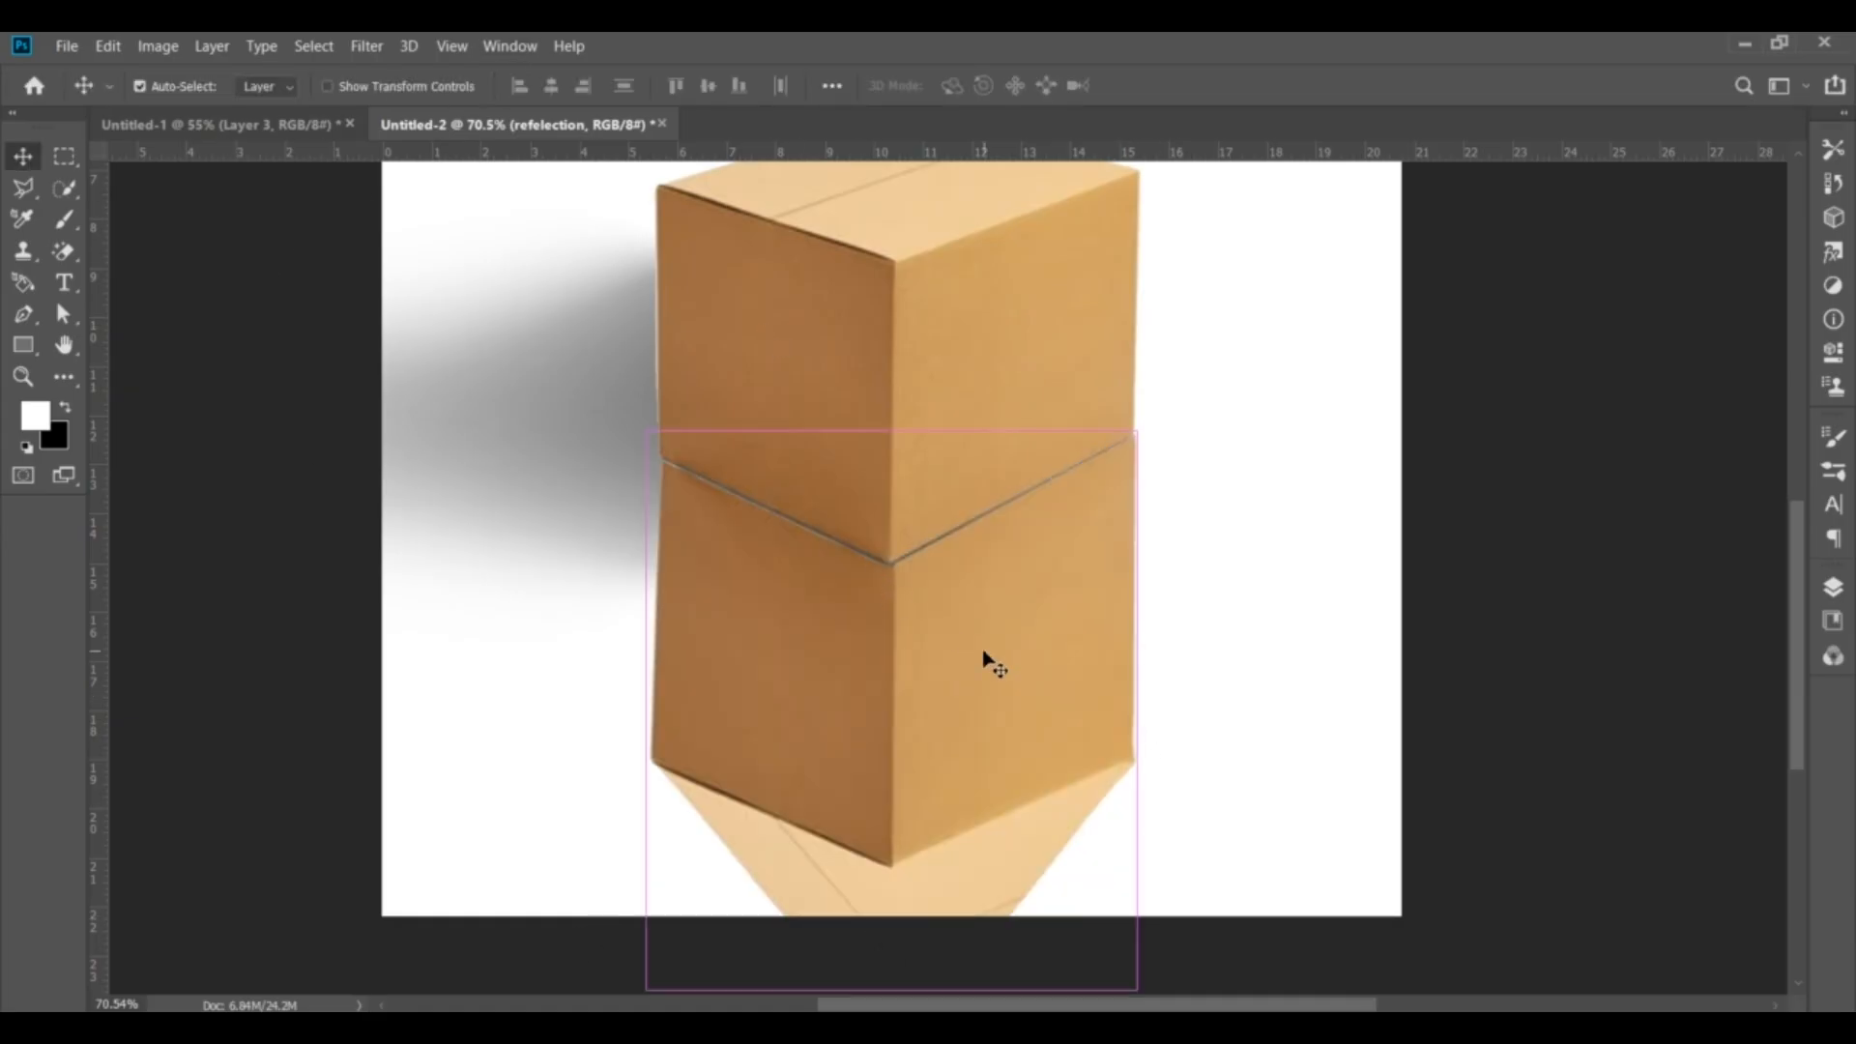
key("ctrl+z")
key("ctrl+shift+z")
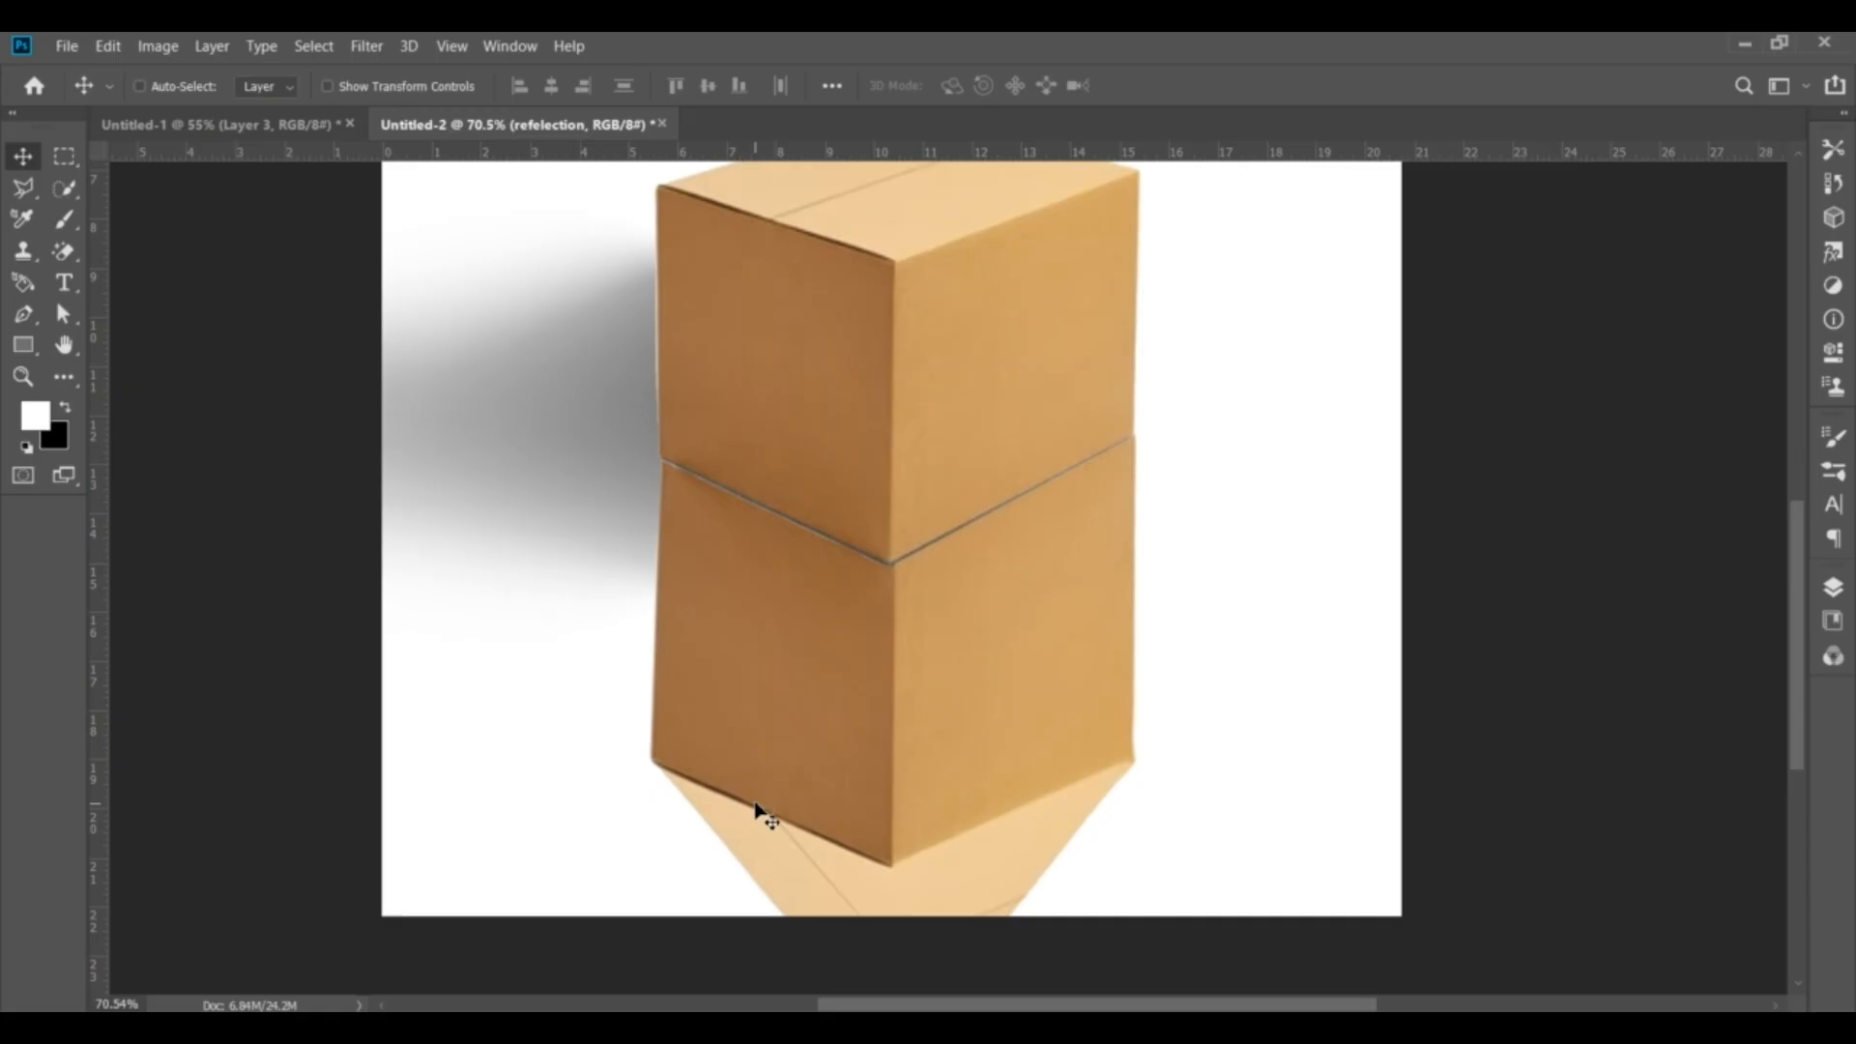
Set the blend mode of the refelection layer to Multiply
scroll(1007, 420, "down", 2)
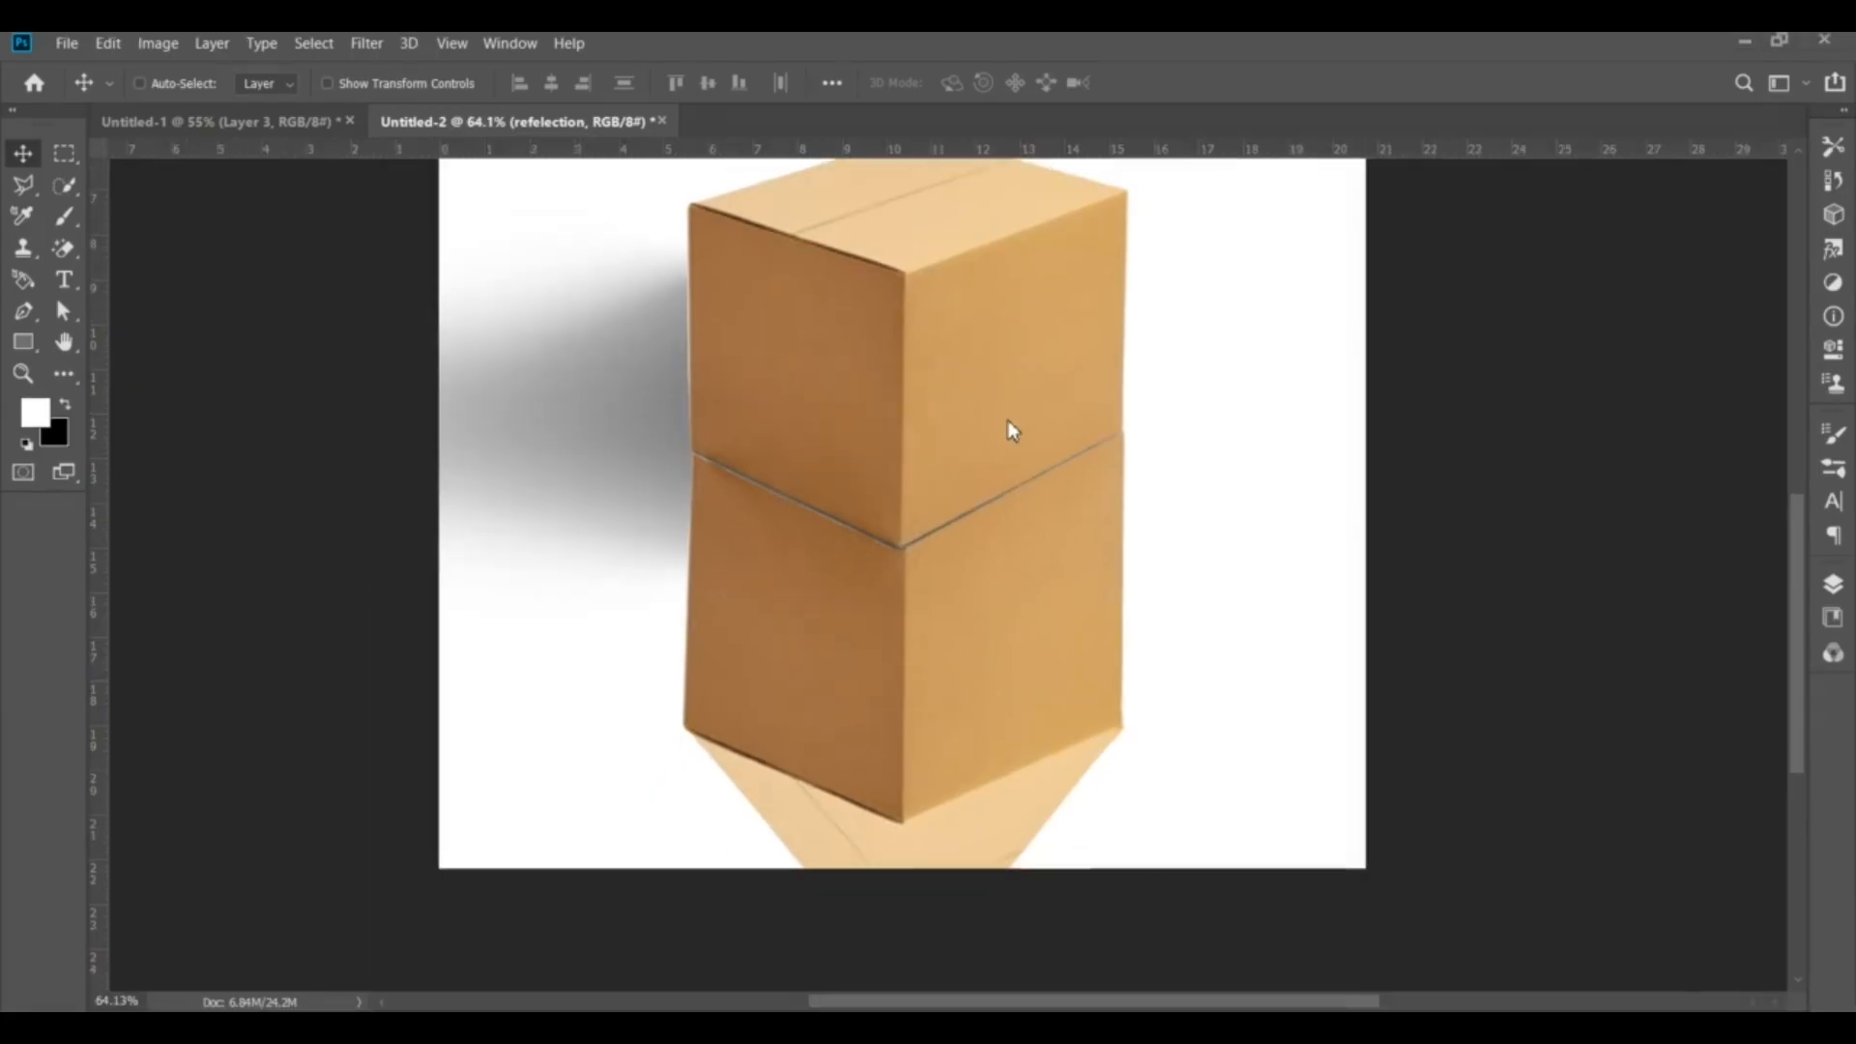
left_click(1833, 586)
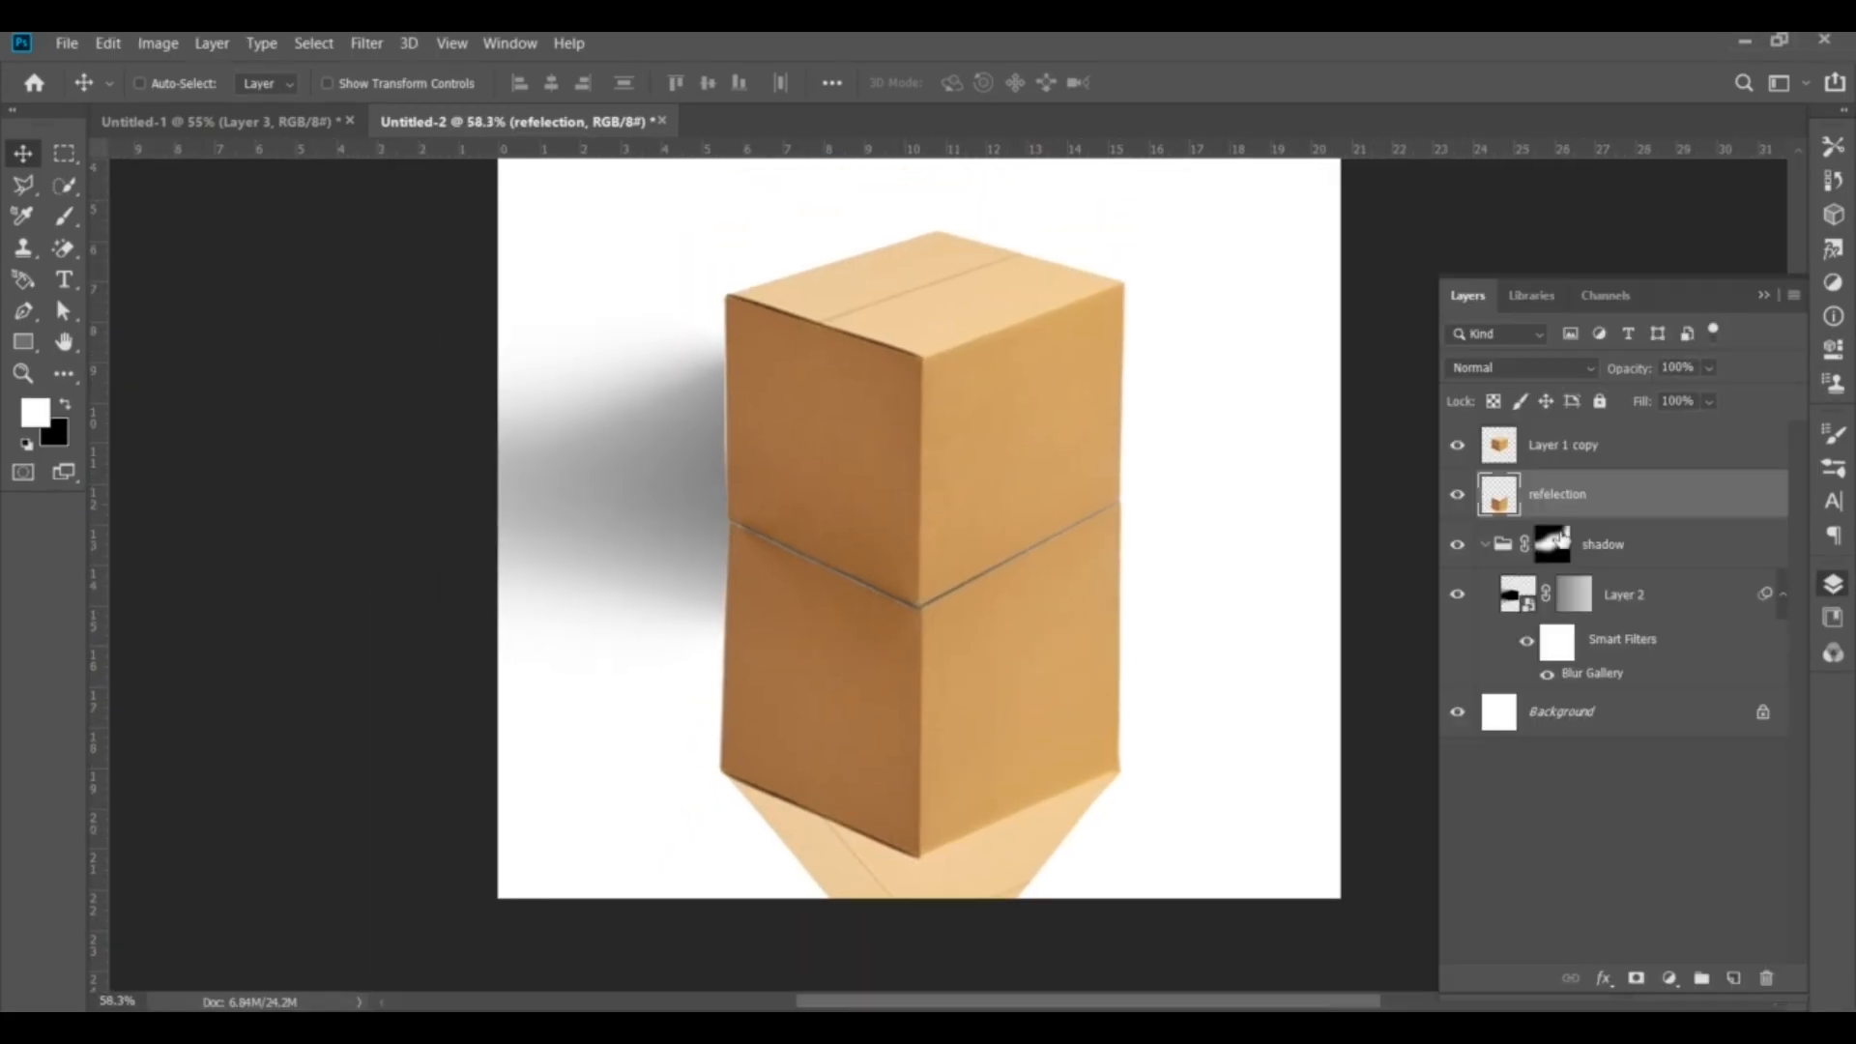
left_click(1510, 367)
left_click(1479, 471)
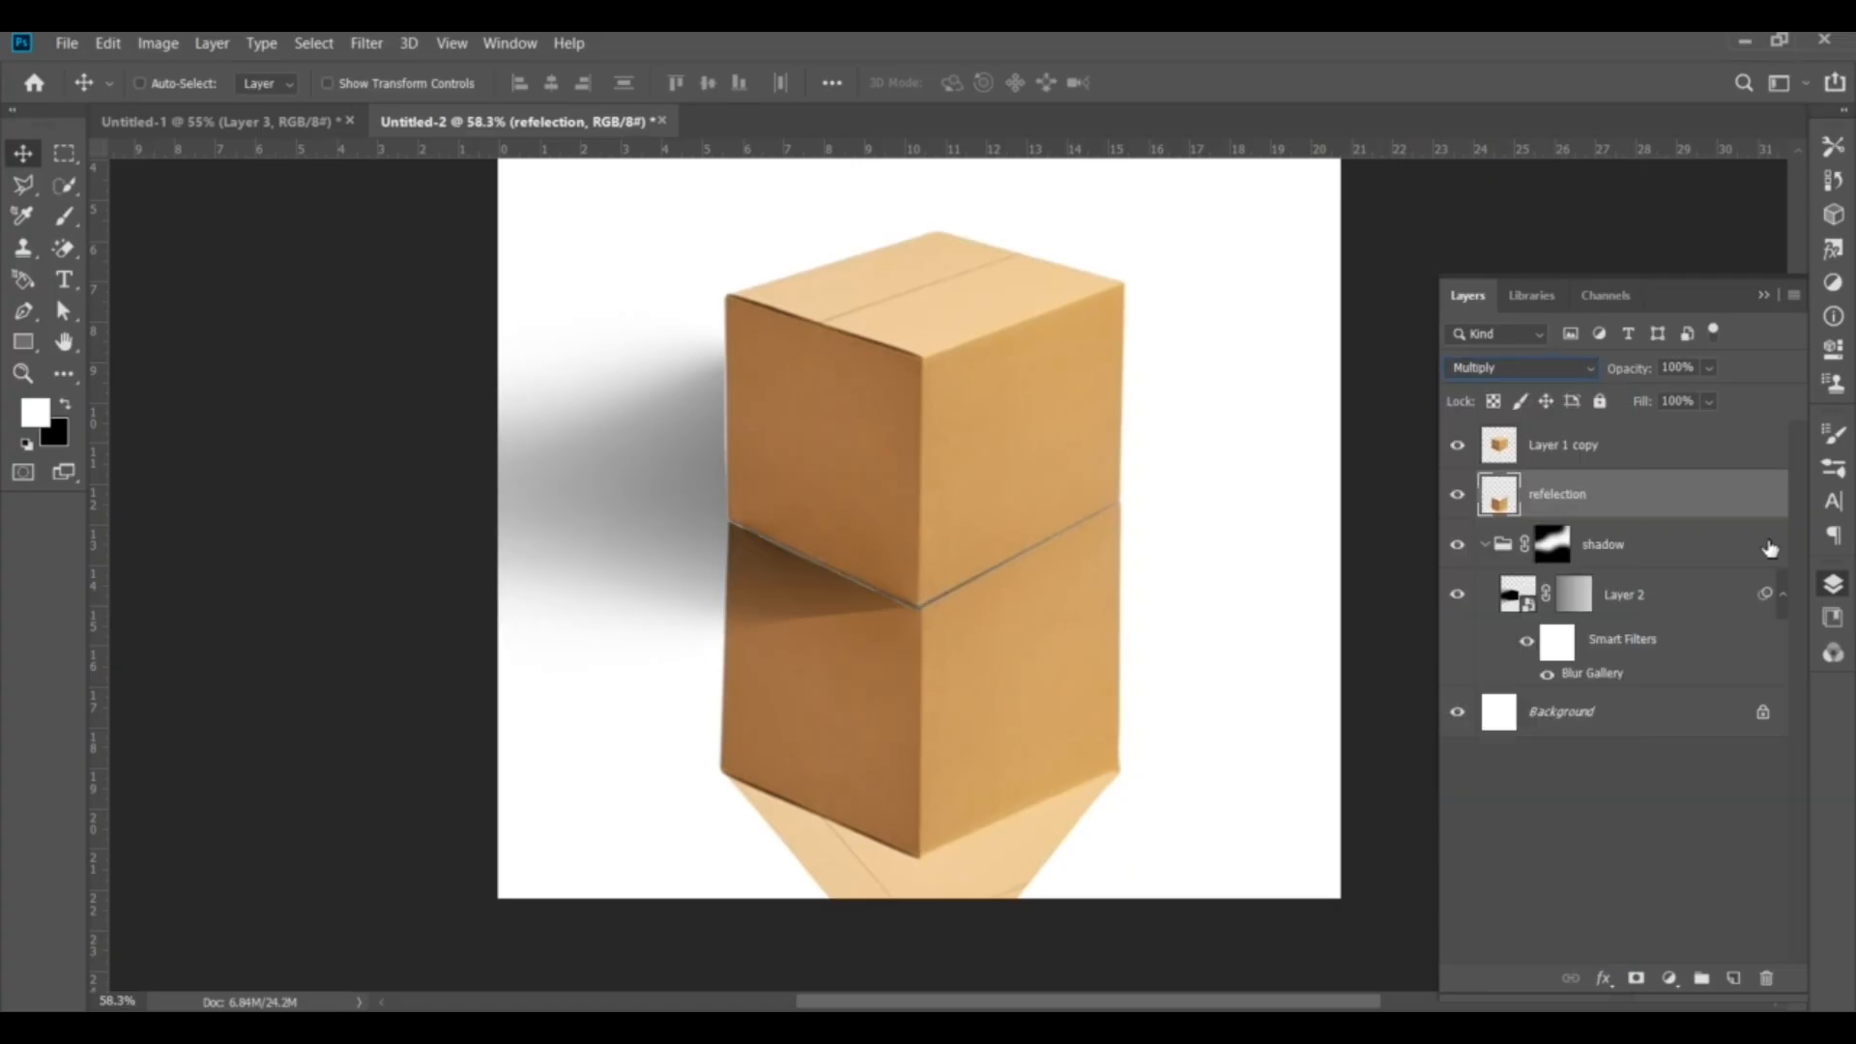
Start a Tilt-Shift blur on the reflection, tilting the focus band parallel to the box's lower left edge and centring it on the box
left_click(367, 43)
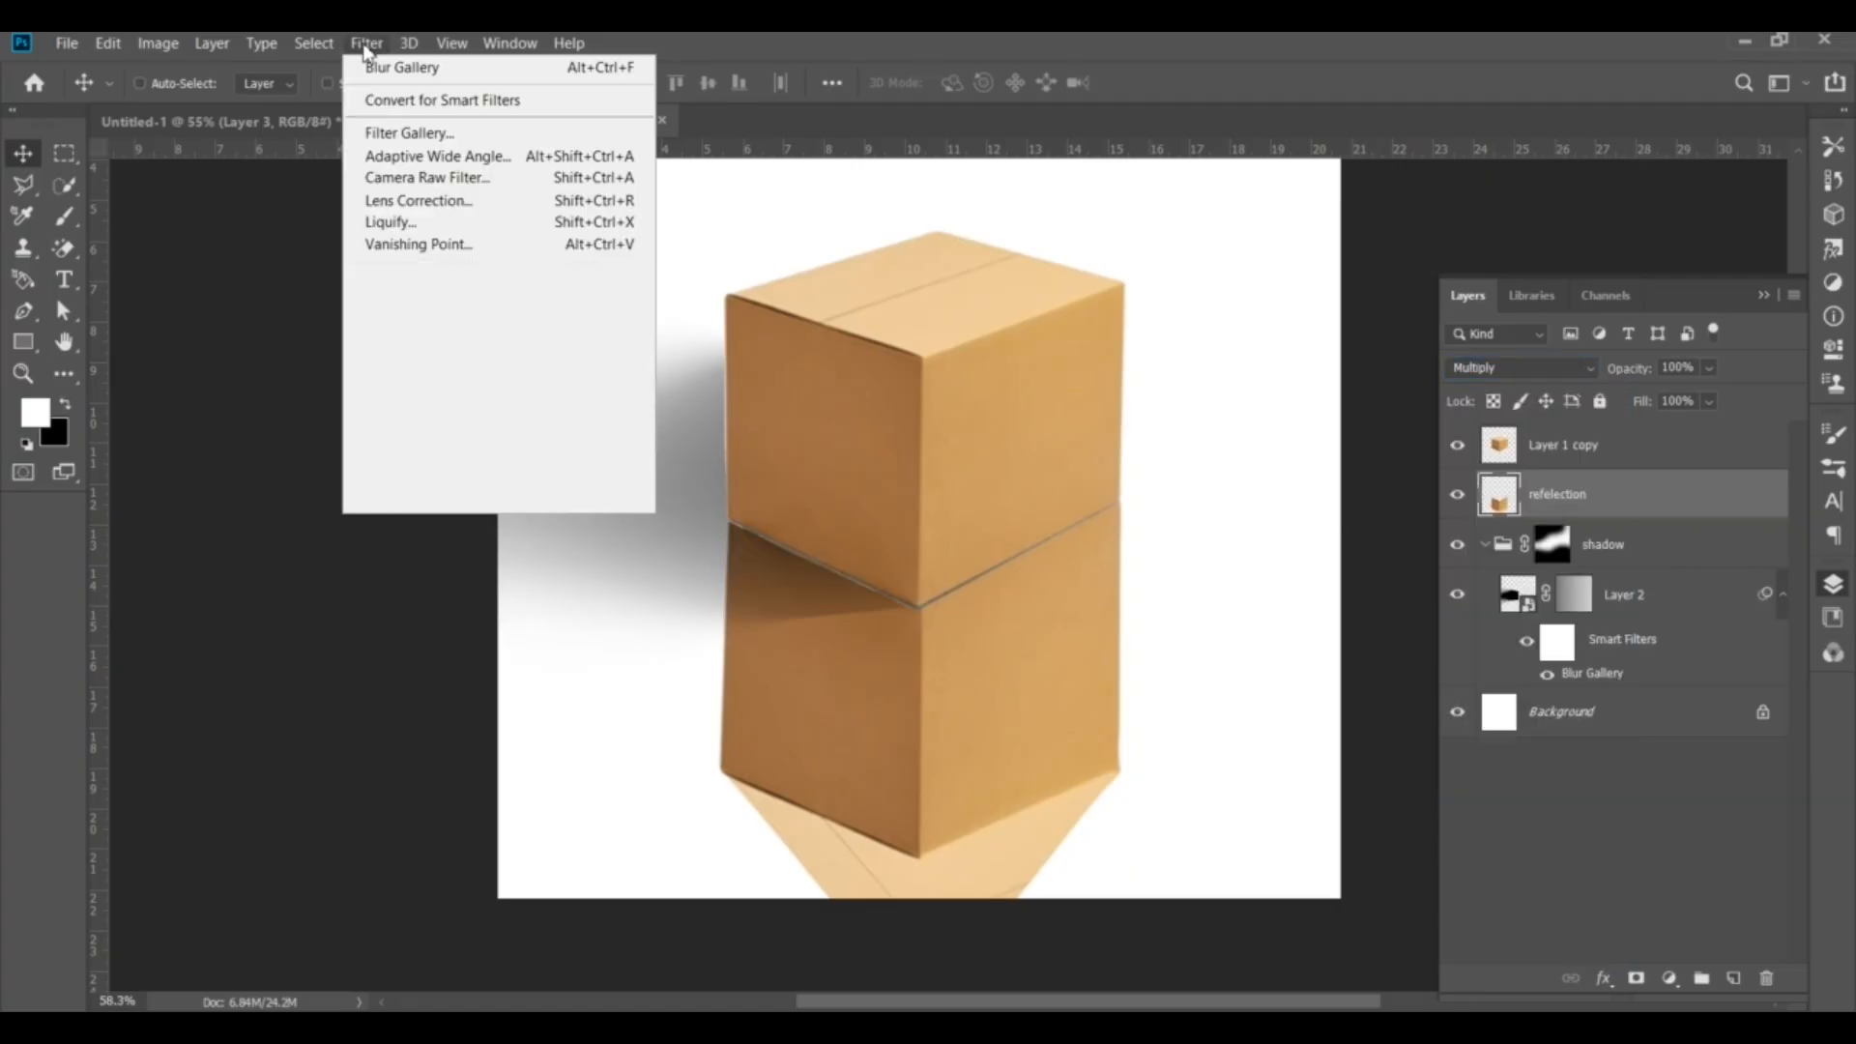
mouse_move(426, 333)
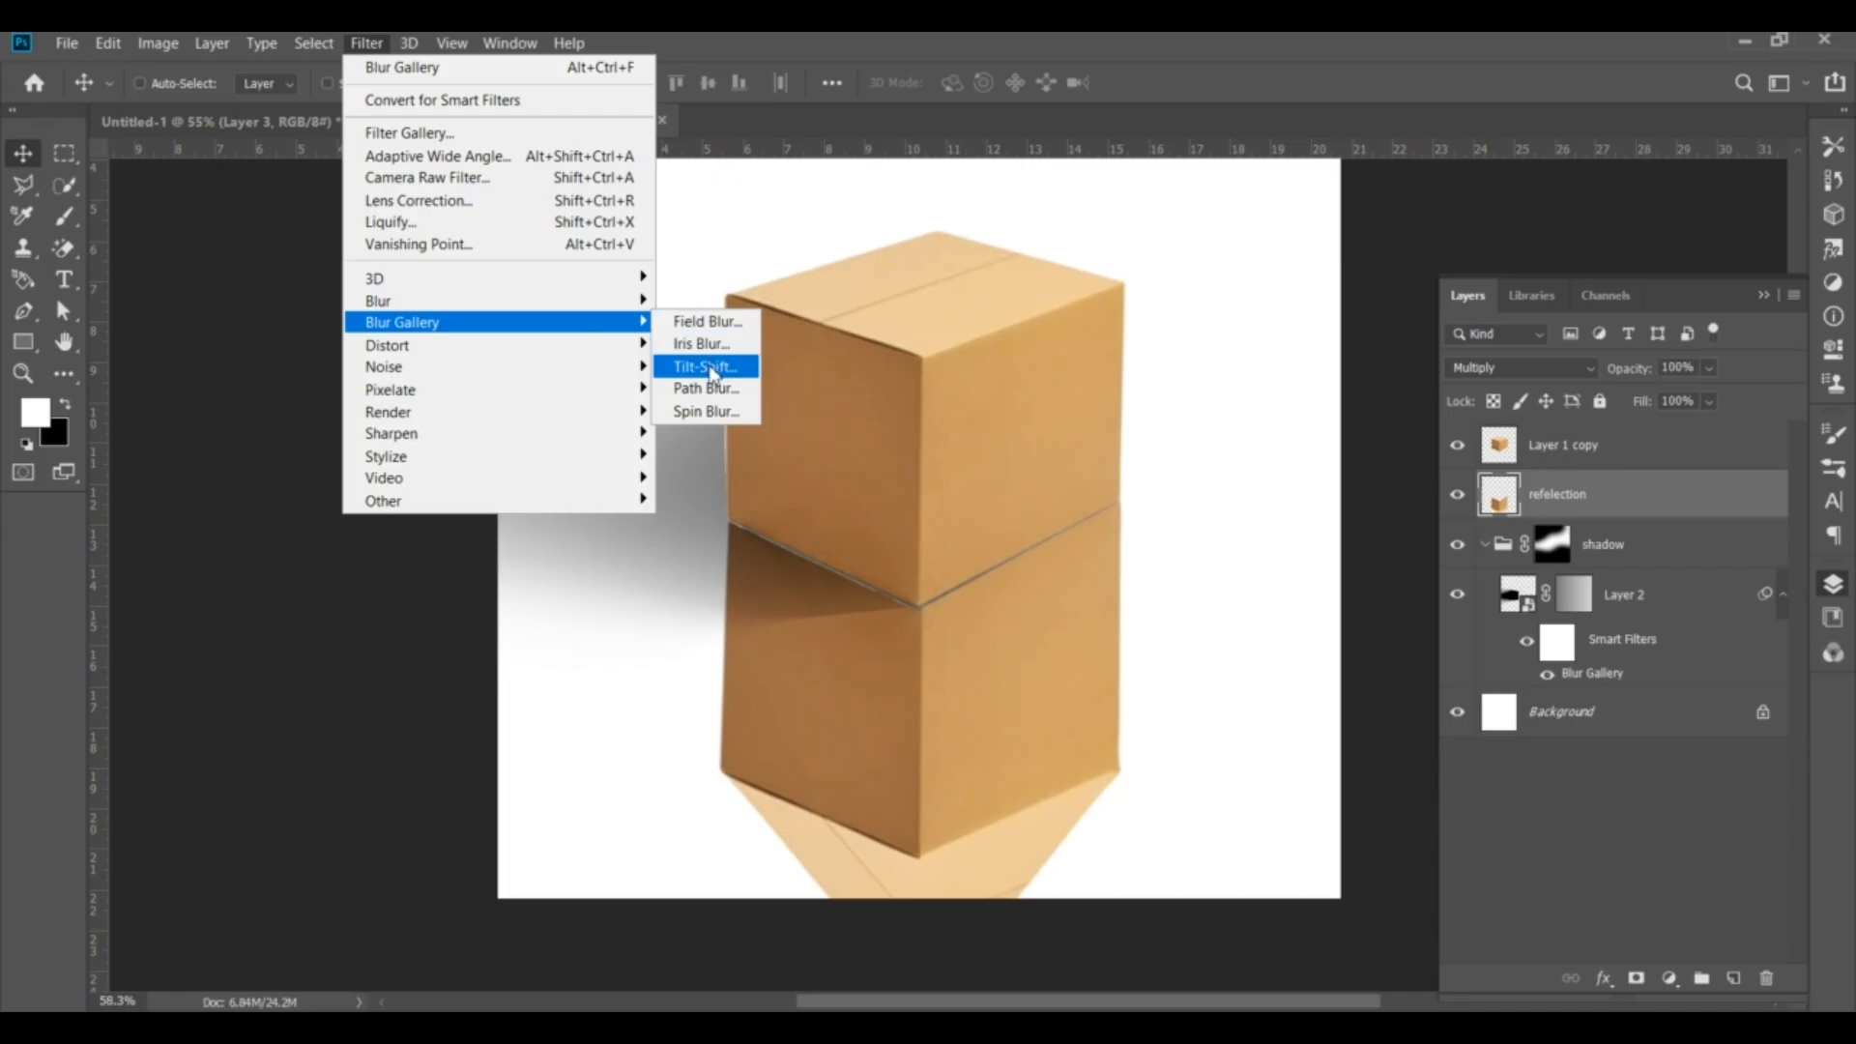
left_click(705, 361)
left_click_drag(796, 358, 798, 490)
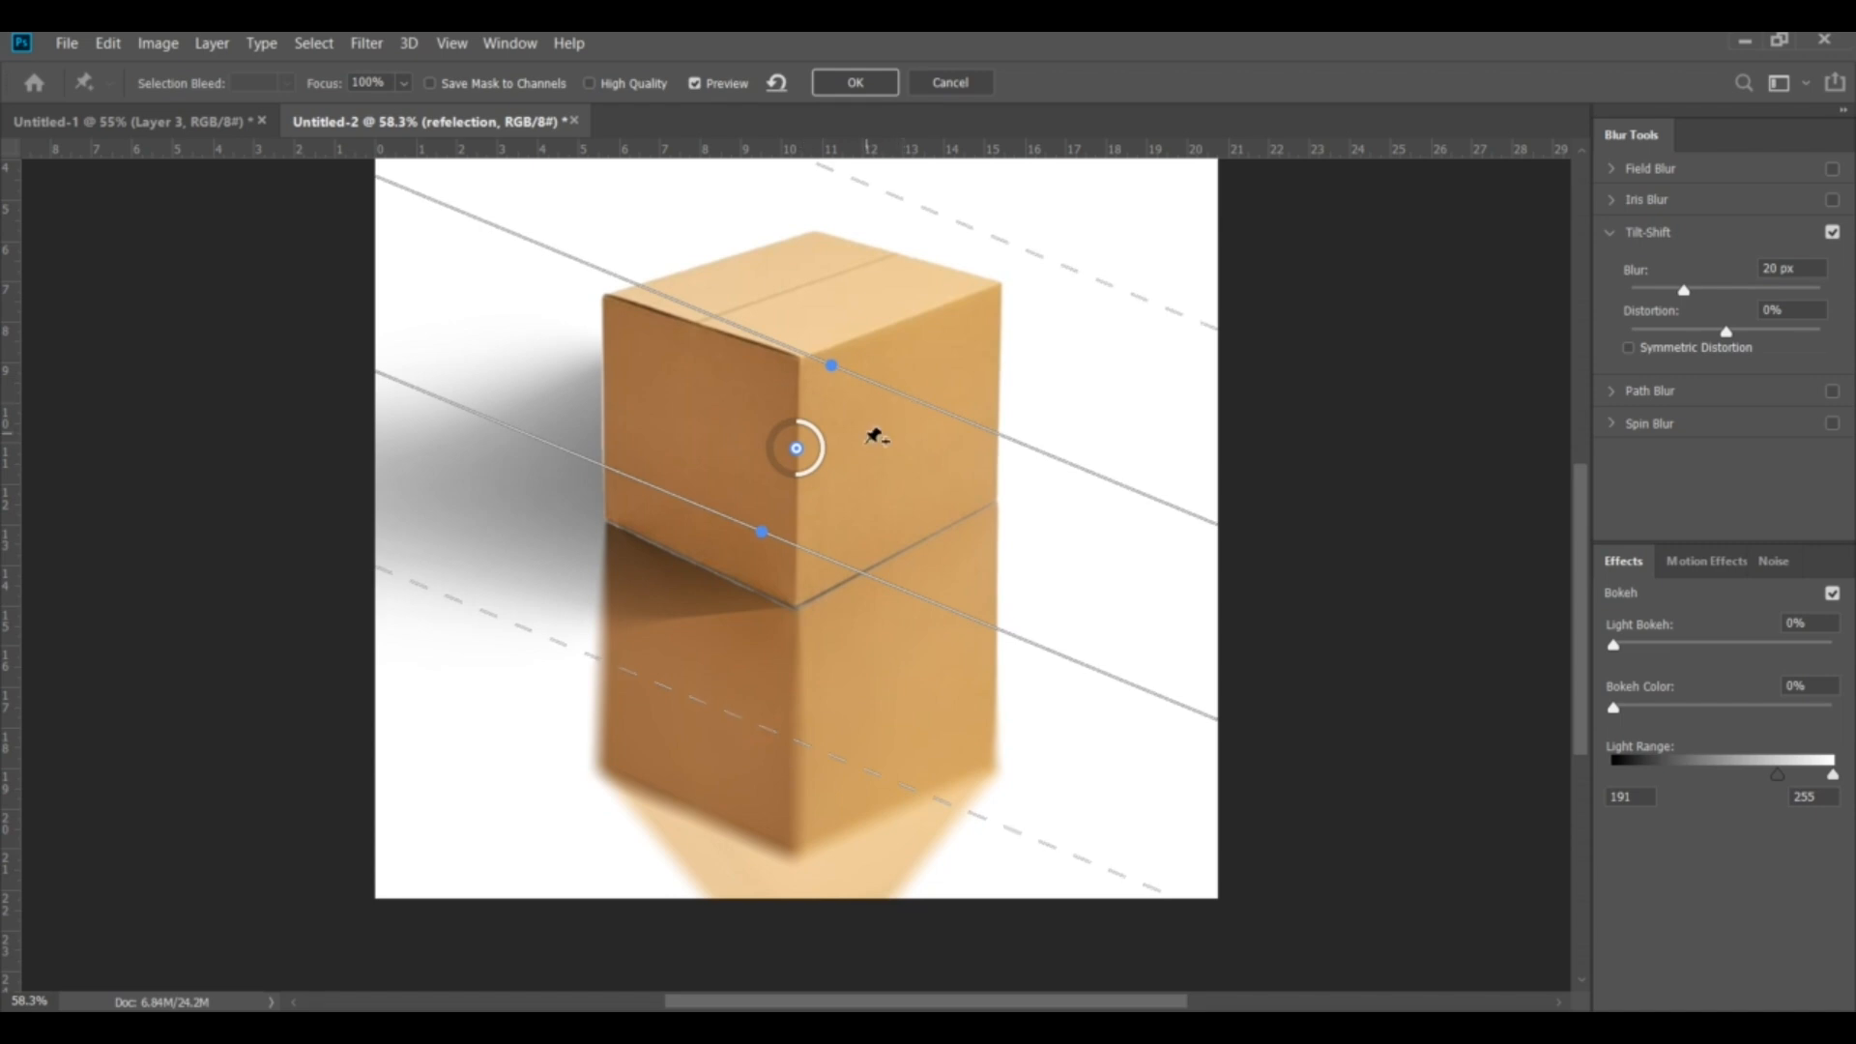
left_click_drag(891, 433, 869, 476)
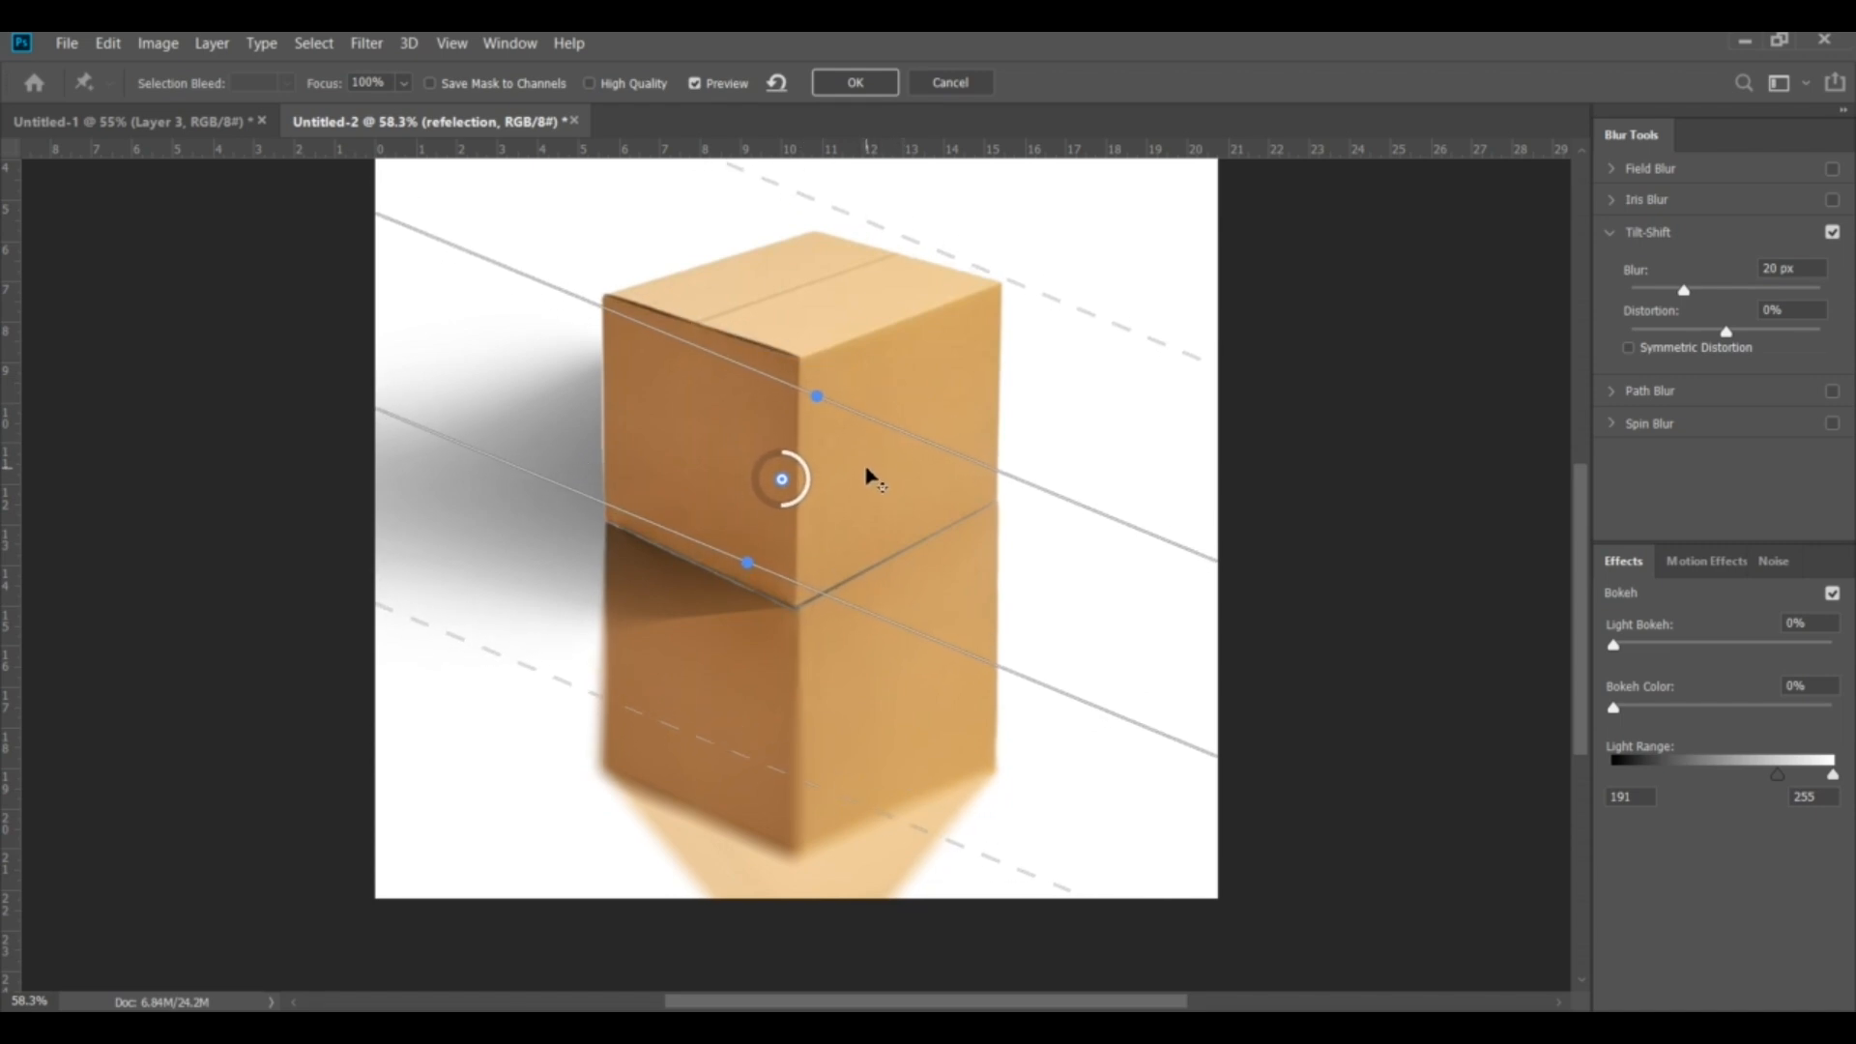
Align the focus band's lower line with the box's lower left edge, widen the blur transition downward and apply the Tilt-Shift blur
scroll(667, 563, "up", 5)
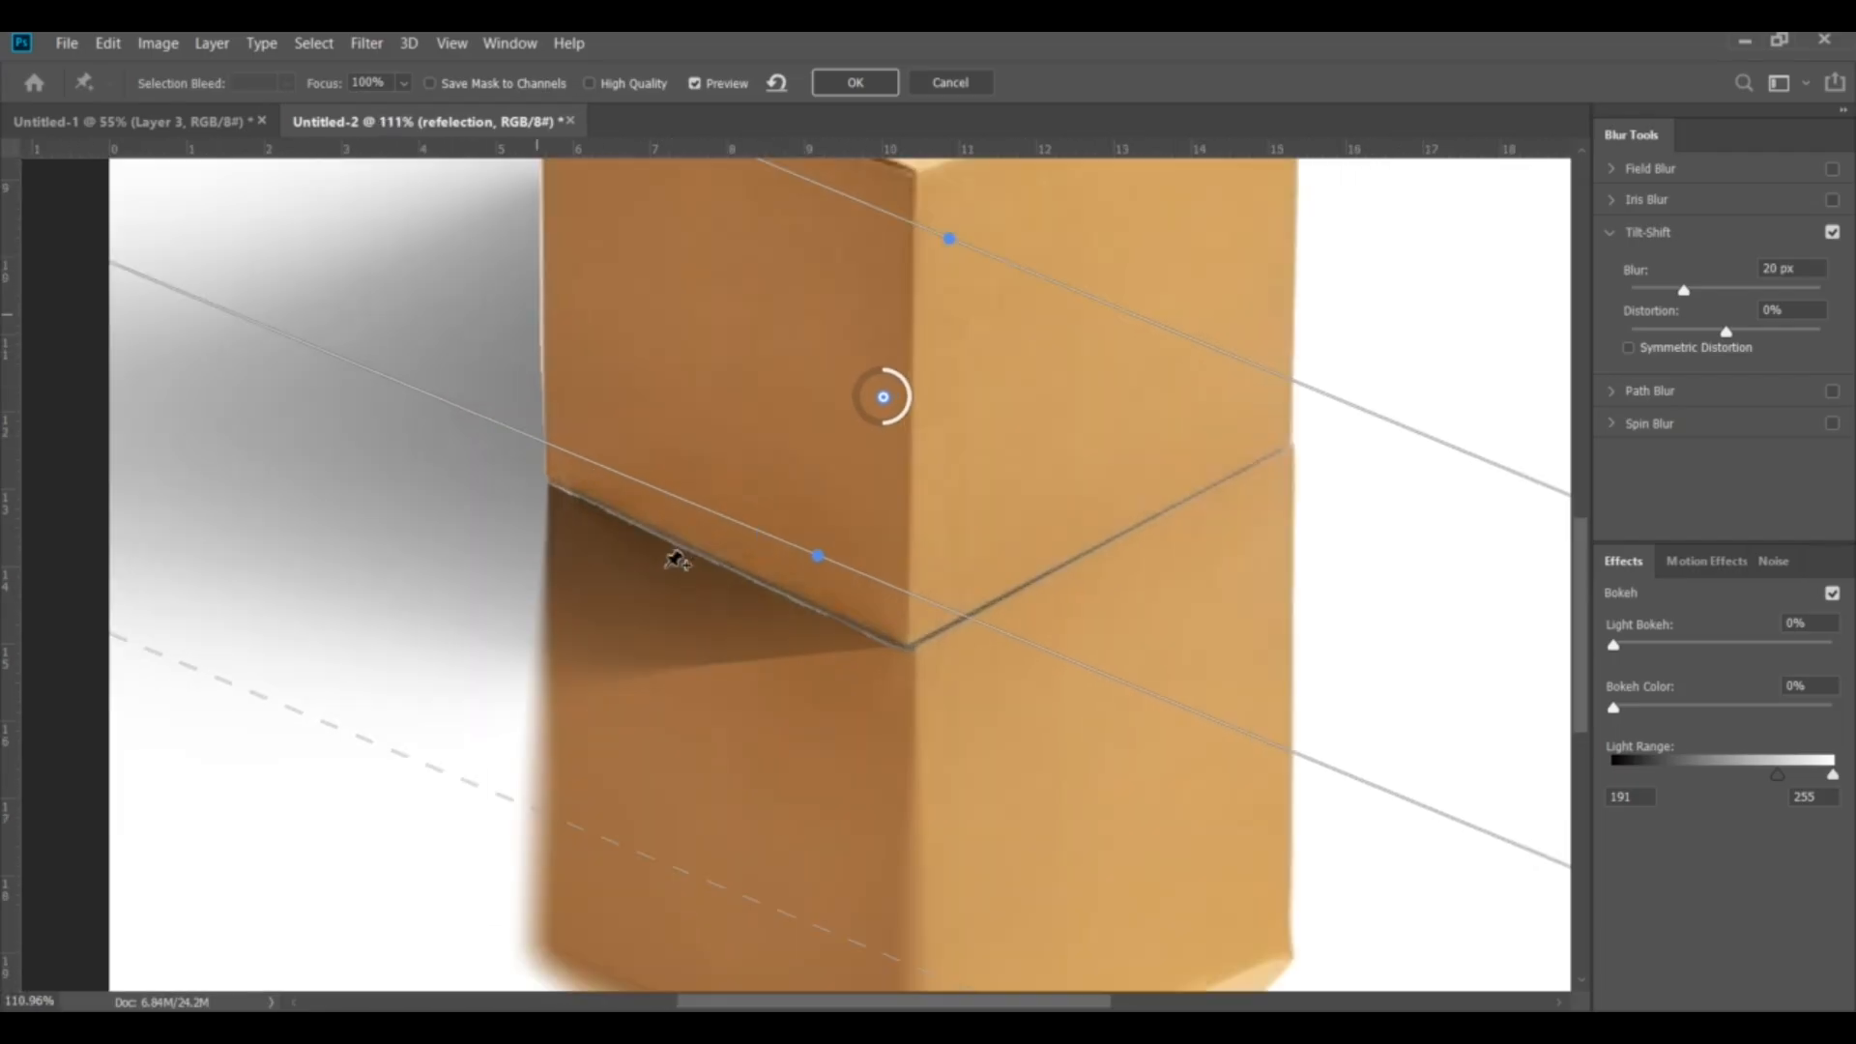
left_click_drag(696, 474, 705, 507)
scroll(705, 508, "down", 2)
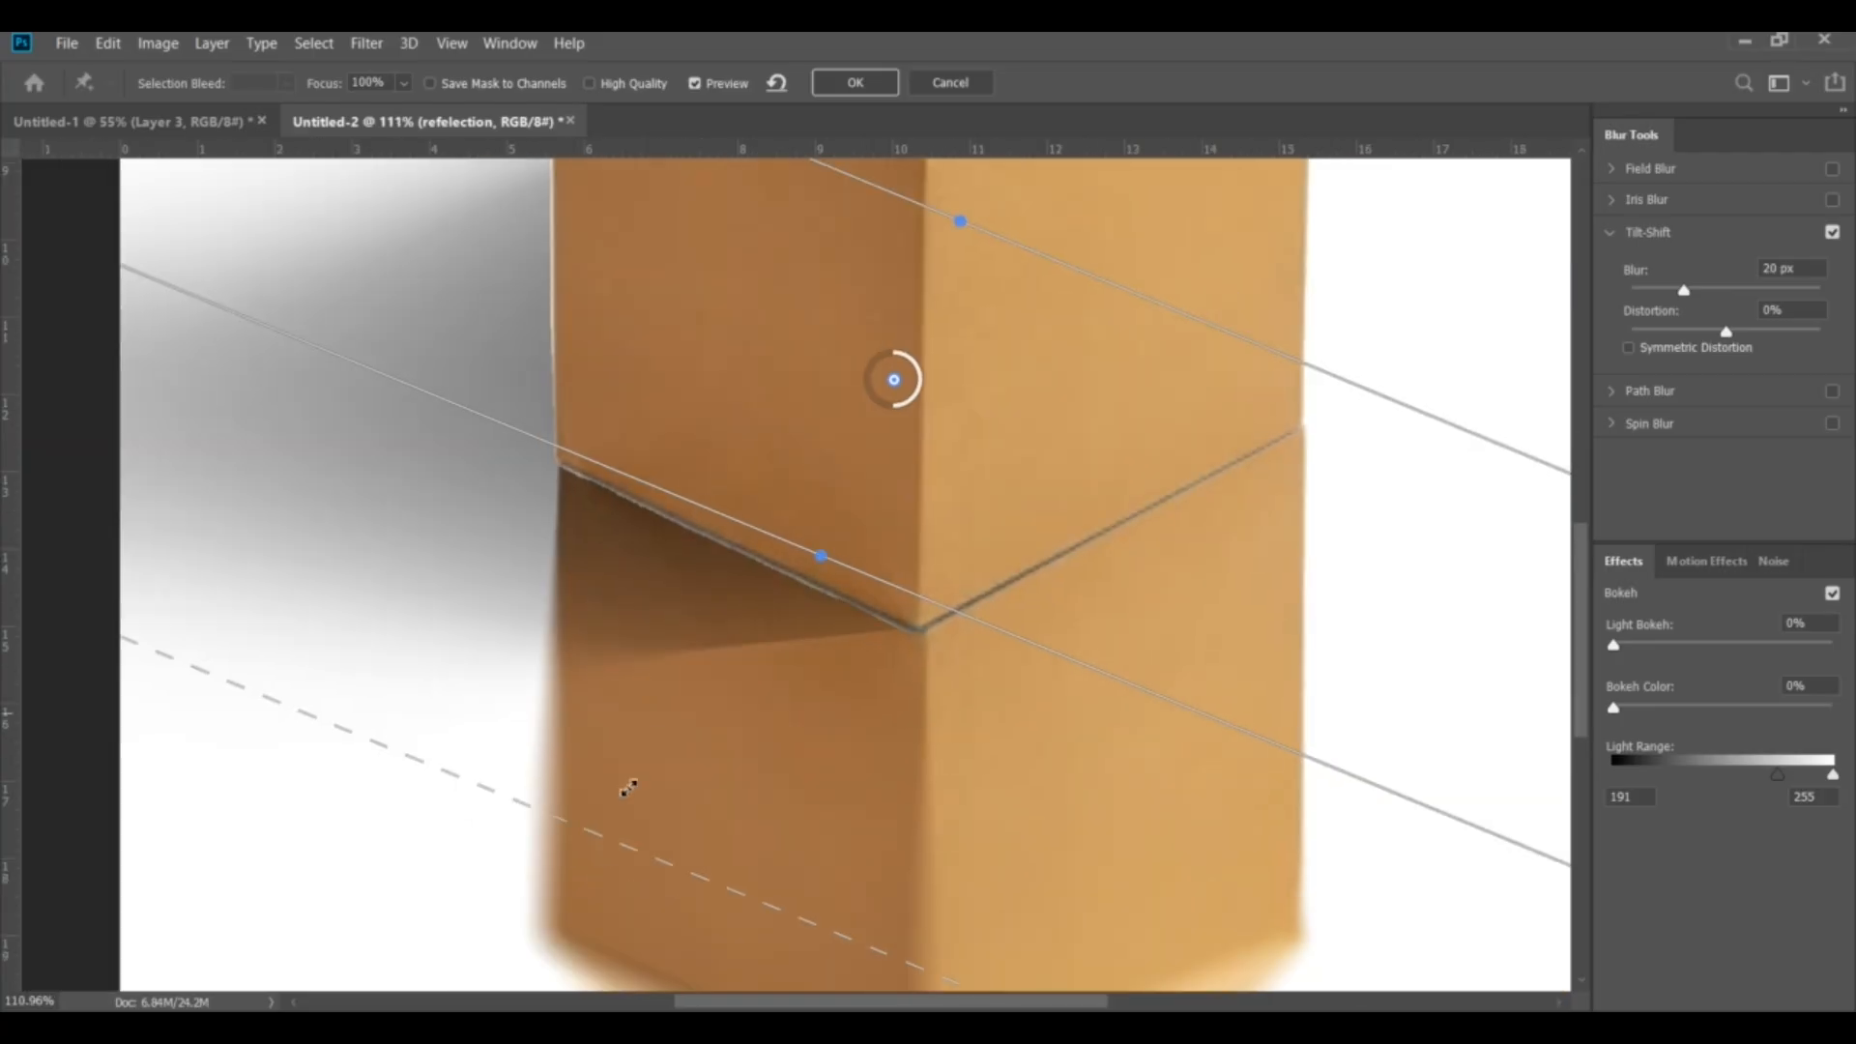
left_click_drag(611, 839, 613, 886)
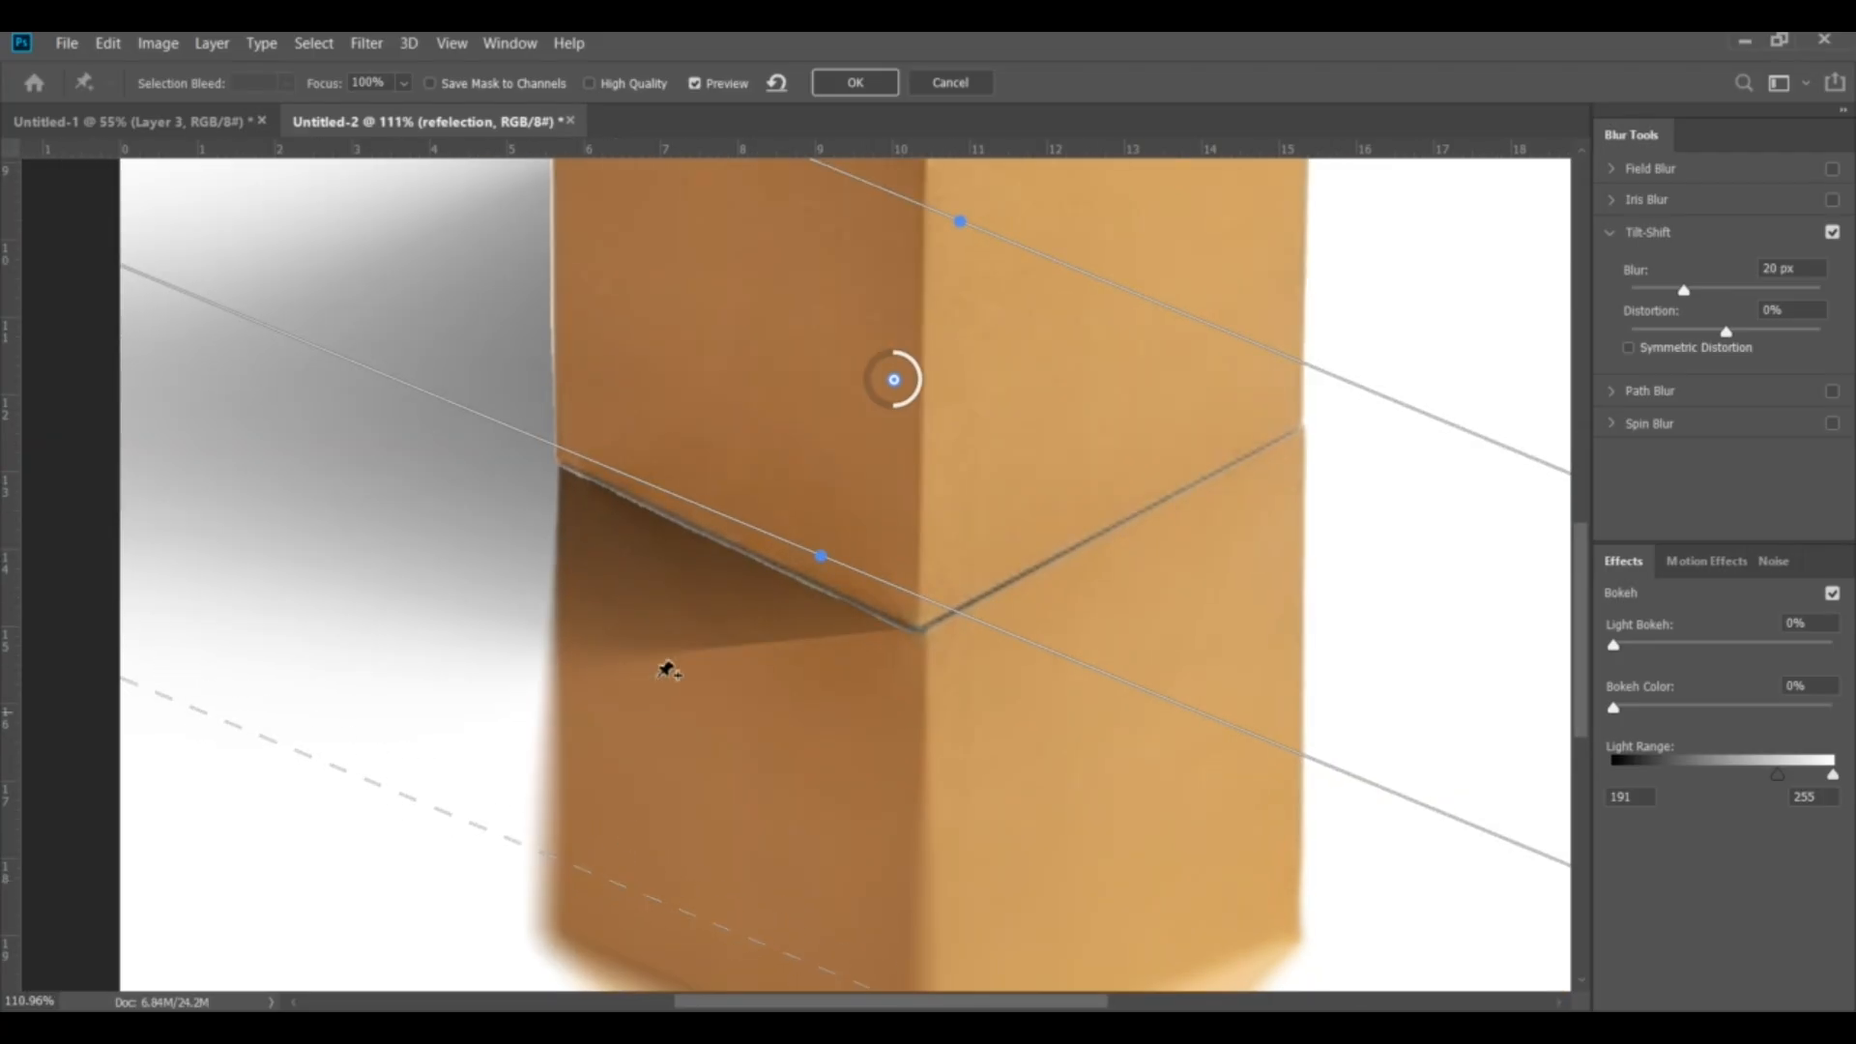
scroll(763, 530, "down", 2)
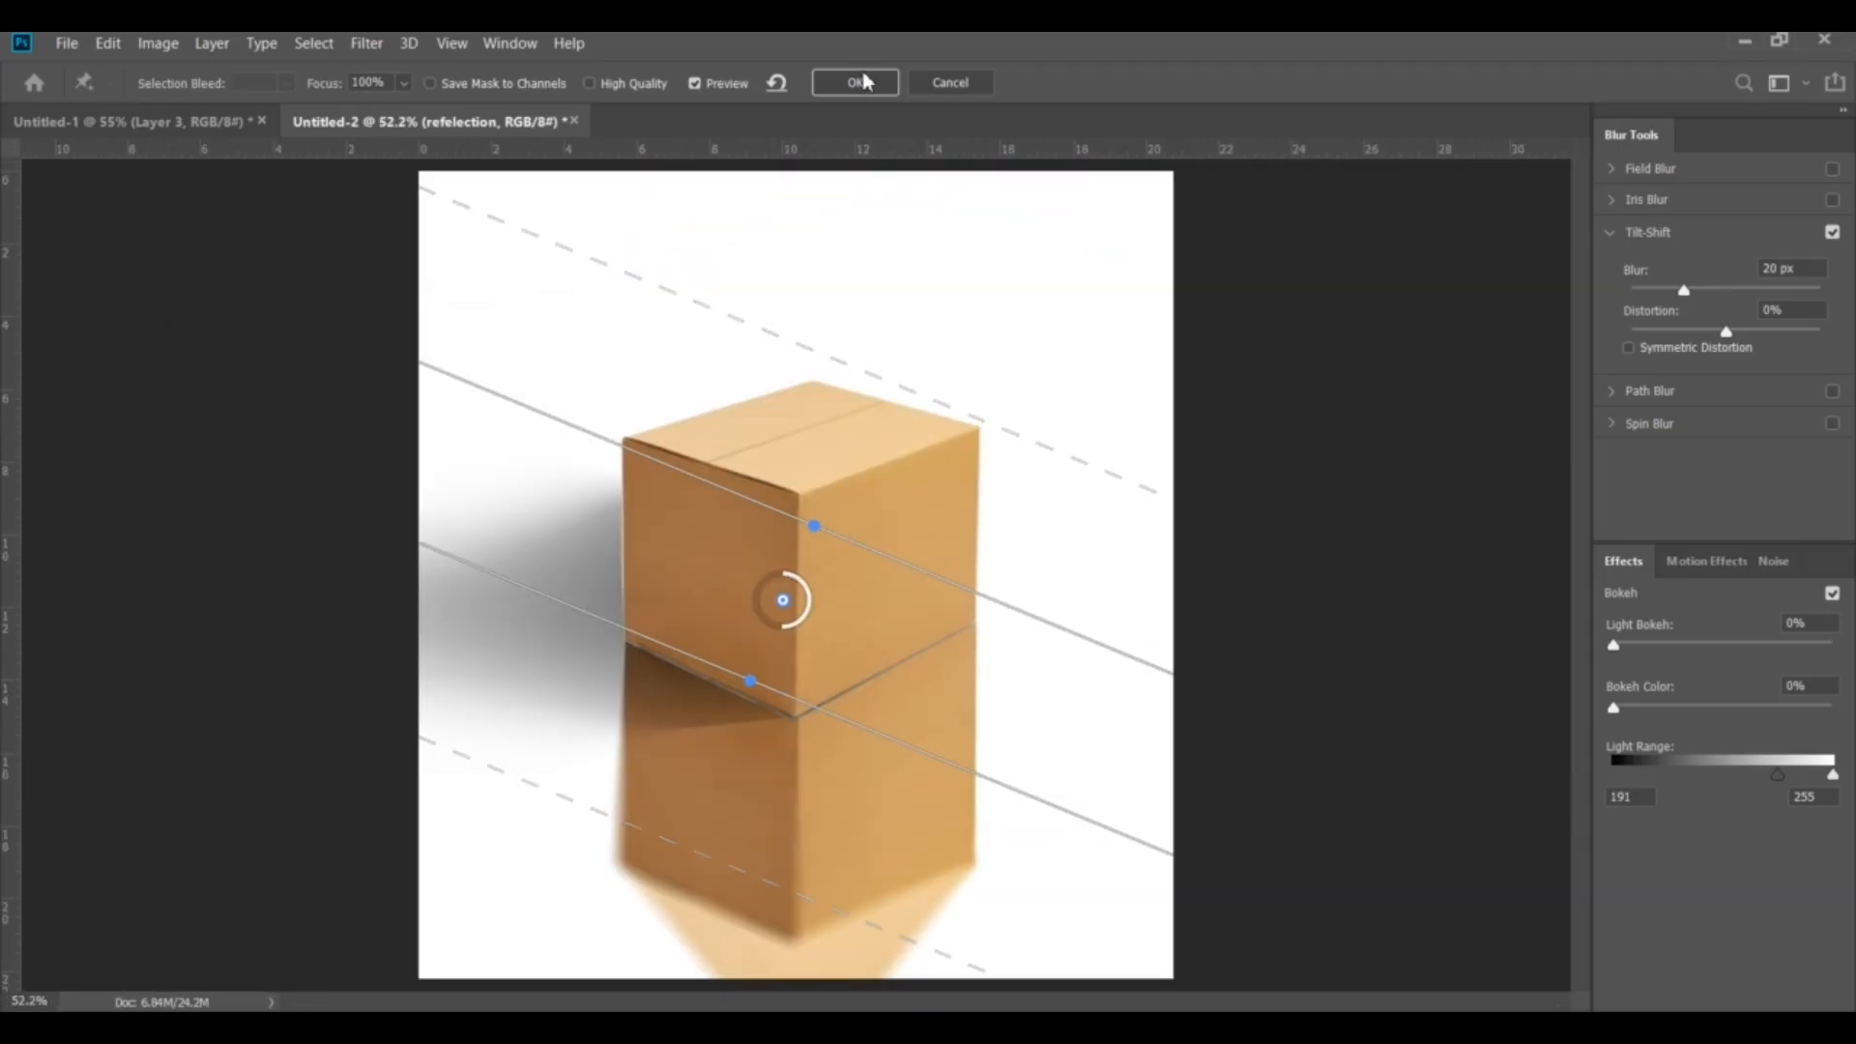
left_click(860, 81)
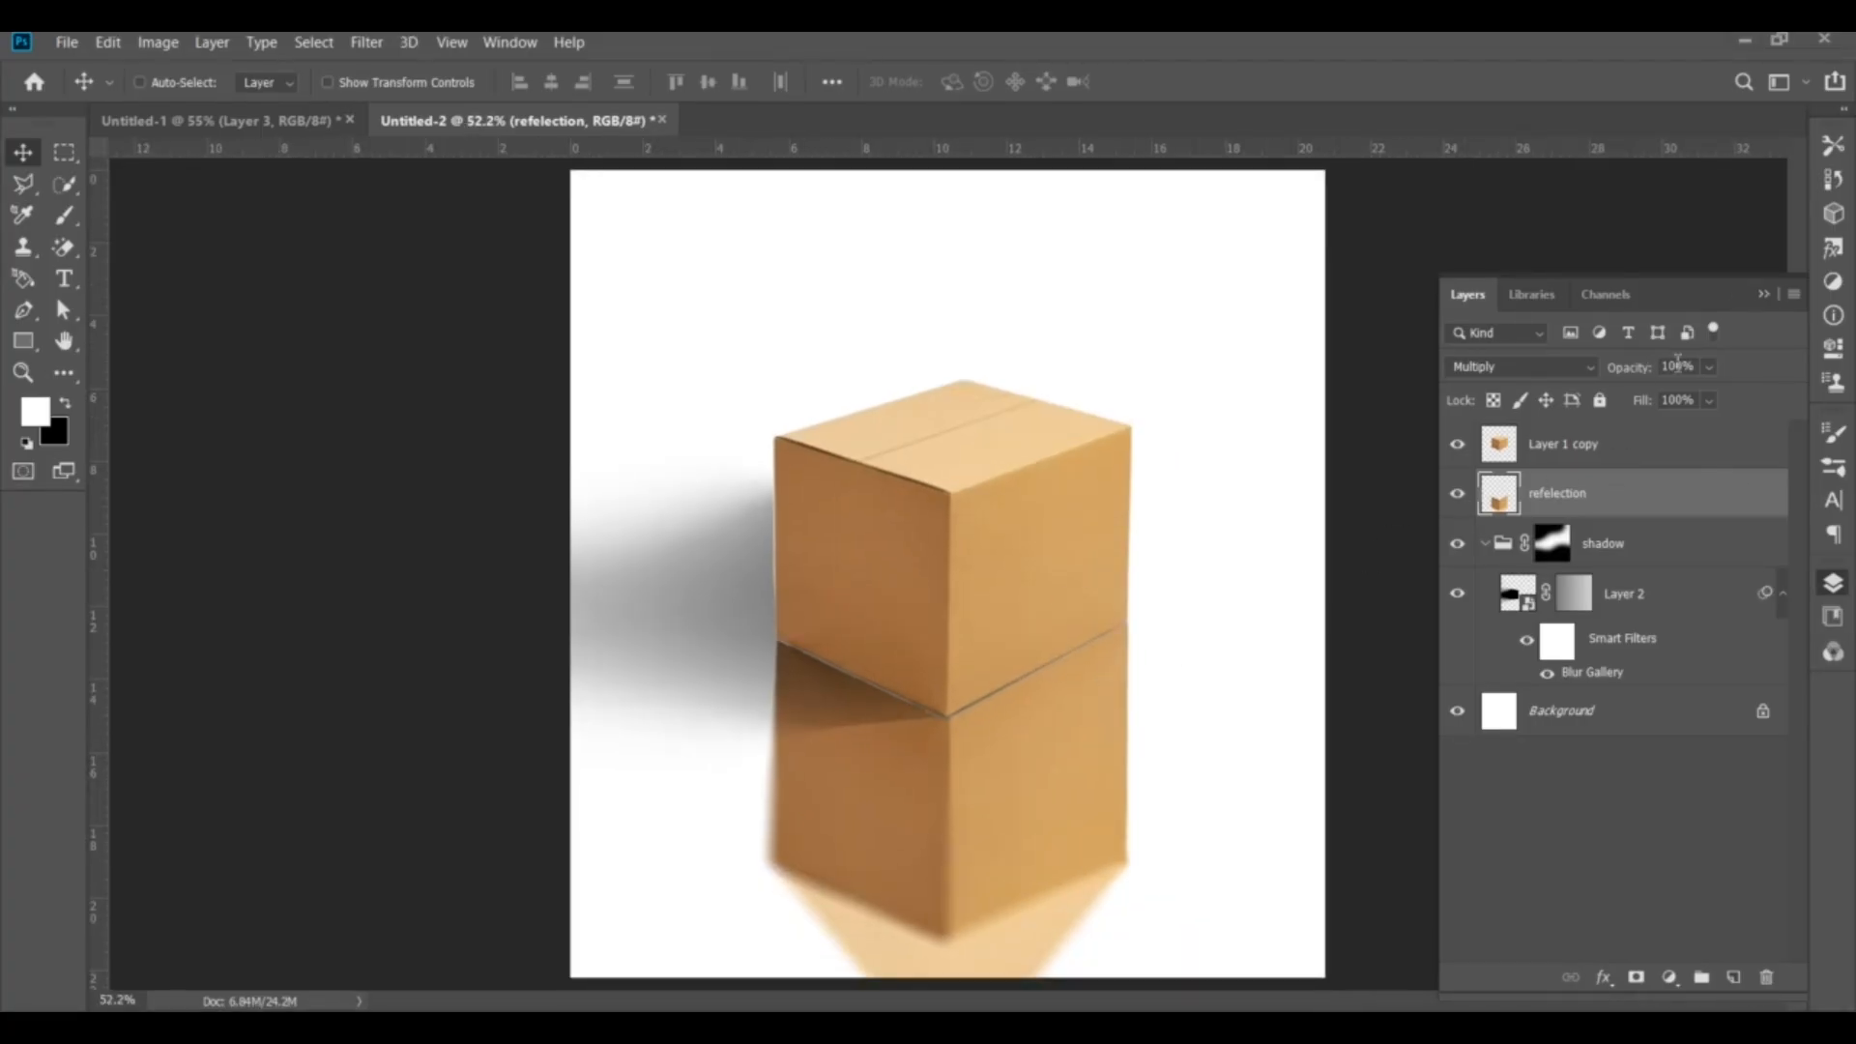
Lower the opacity of the refelection layer to 20%
left_click(1708, 368)
left_click_drag(1737, 400, 1655, 403)
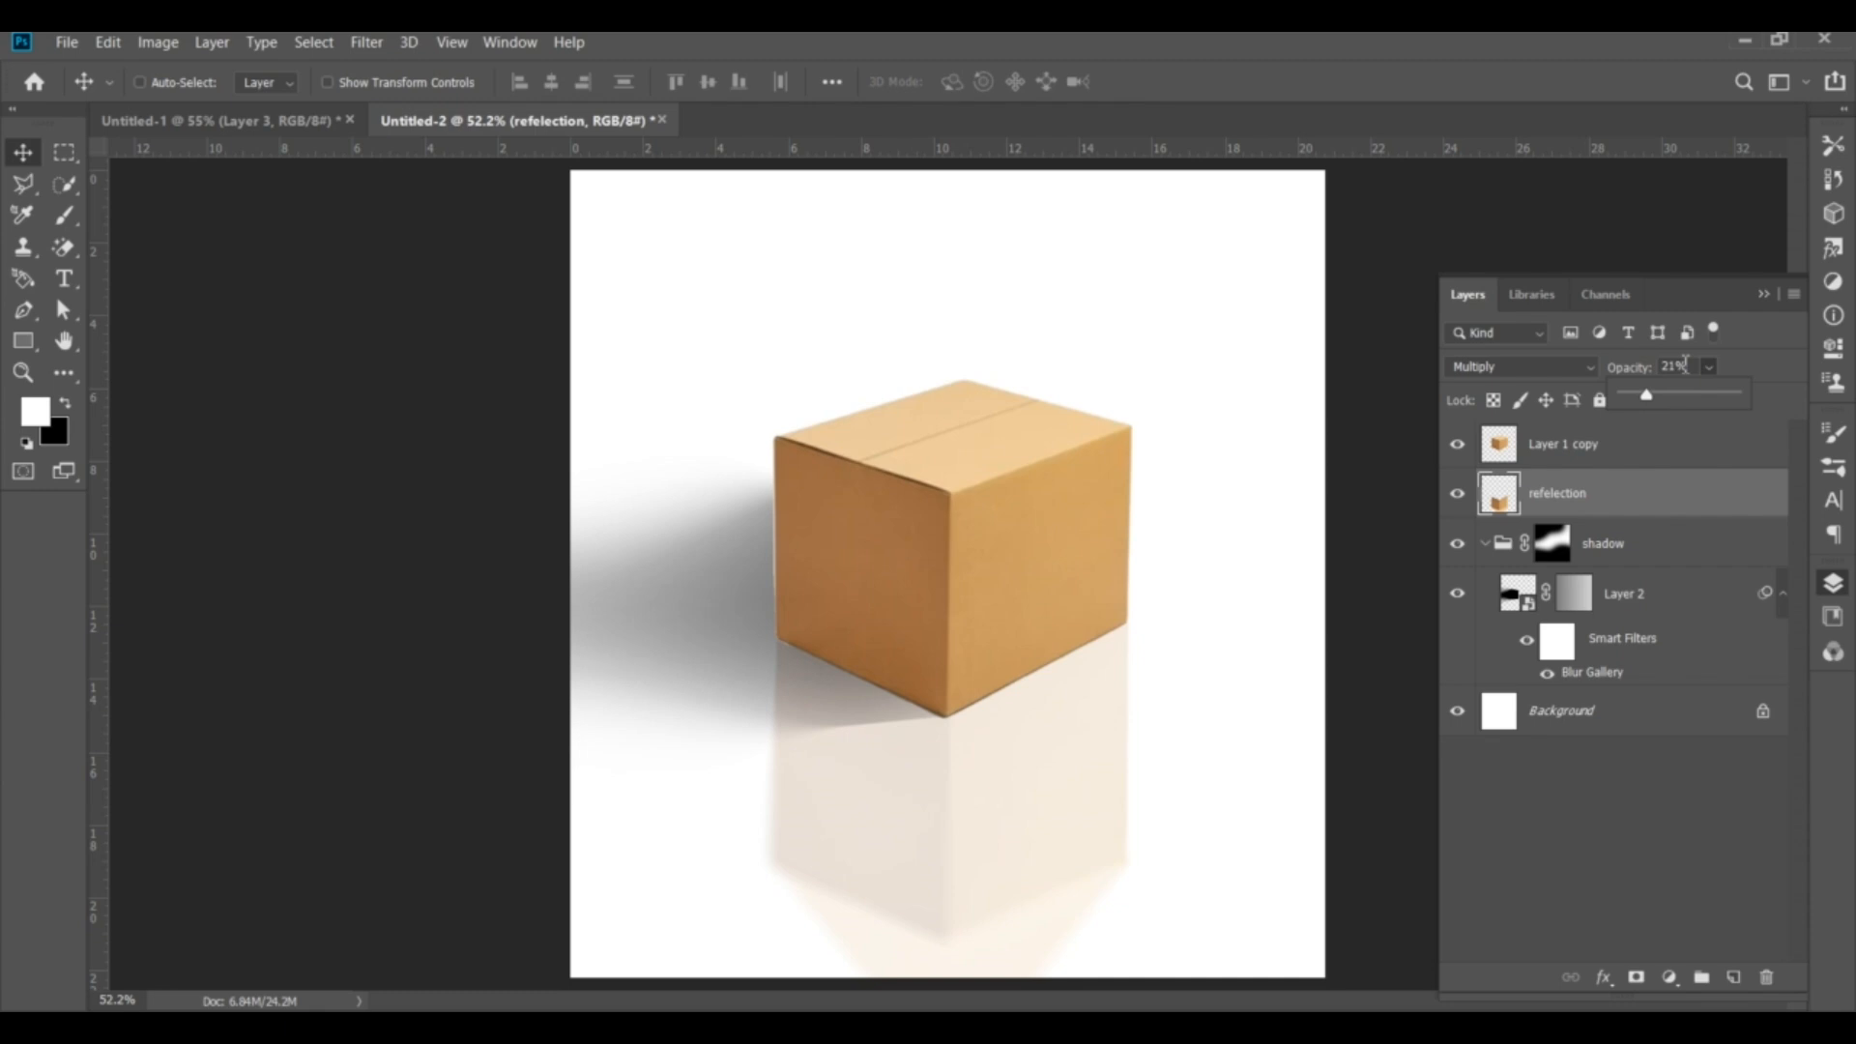
left_click_drag(1682, 363, 1680, 364)
Add a layer mask to the reflection and paint its lower part out in black with a soft 300 px brush
left_click(1633, 975)
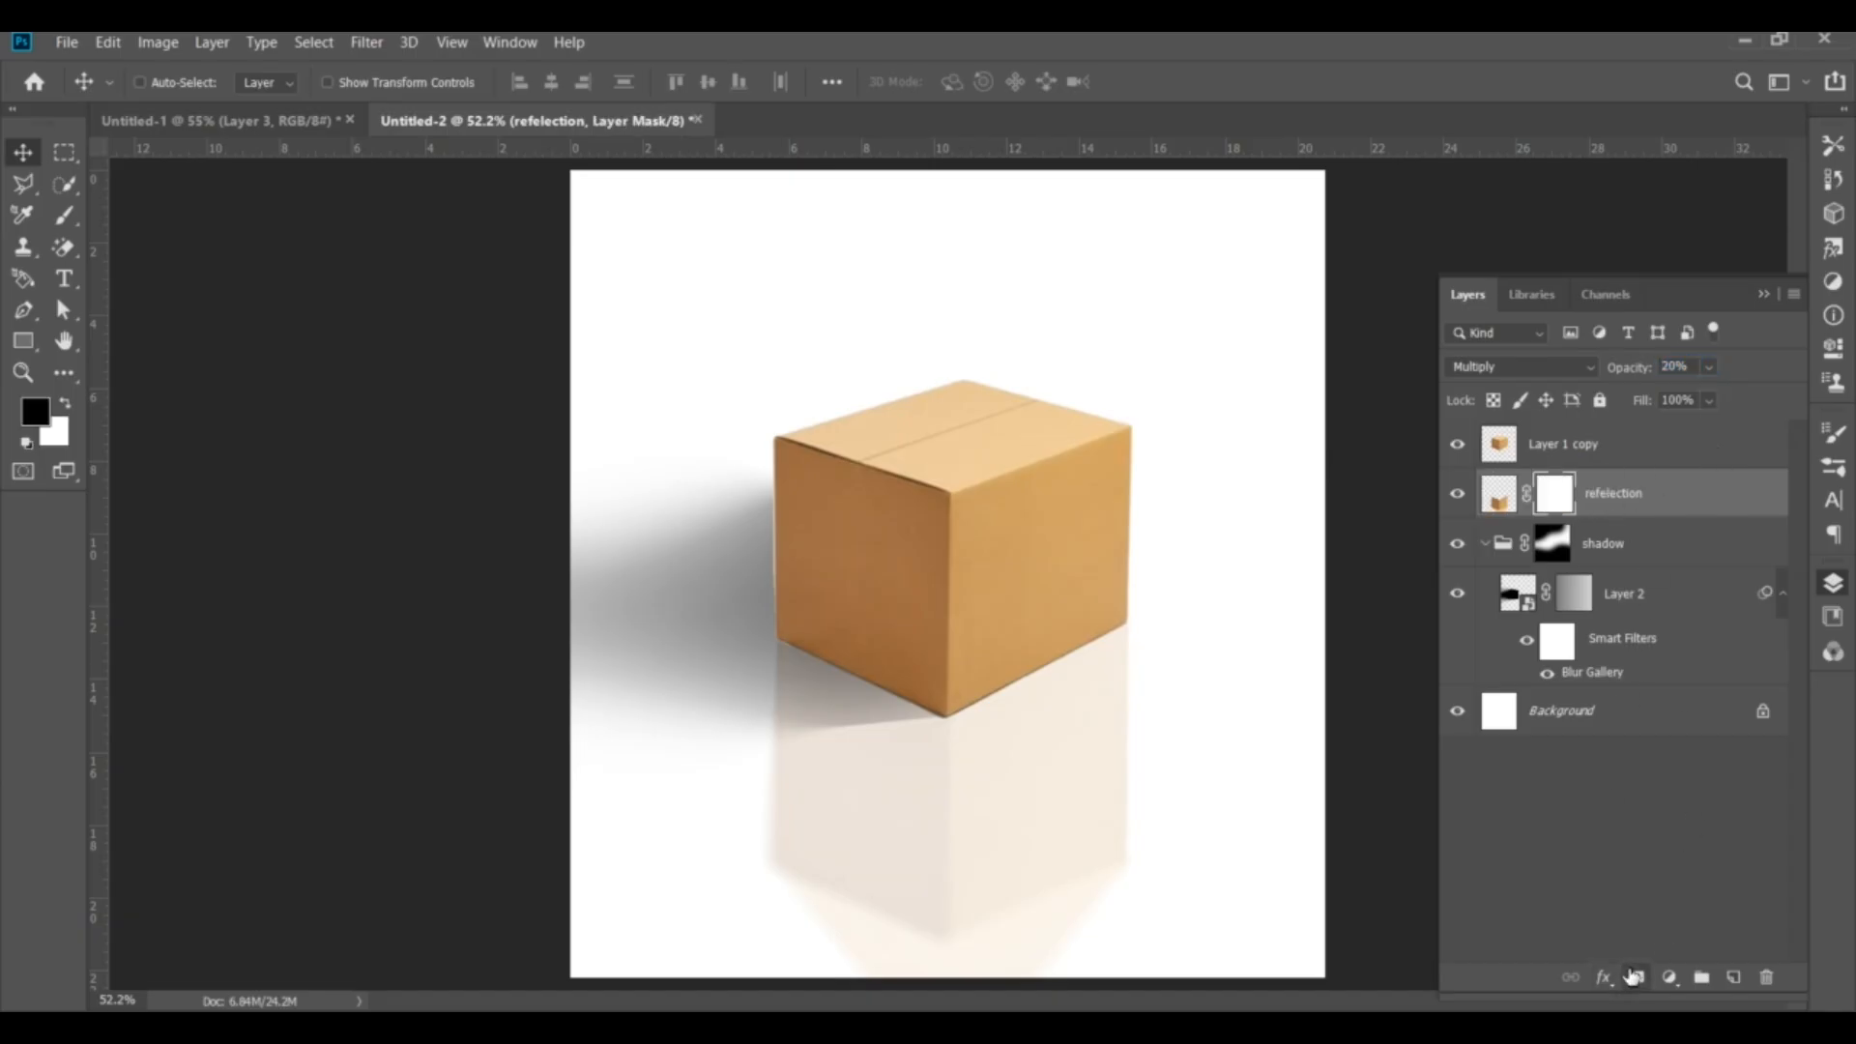
scroll(1141, 723, "down", 1)
scroll(1137, 724, "down", 1)
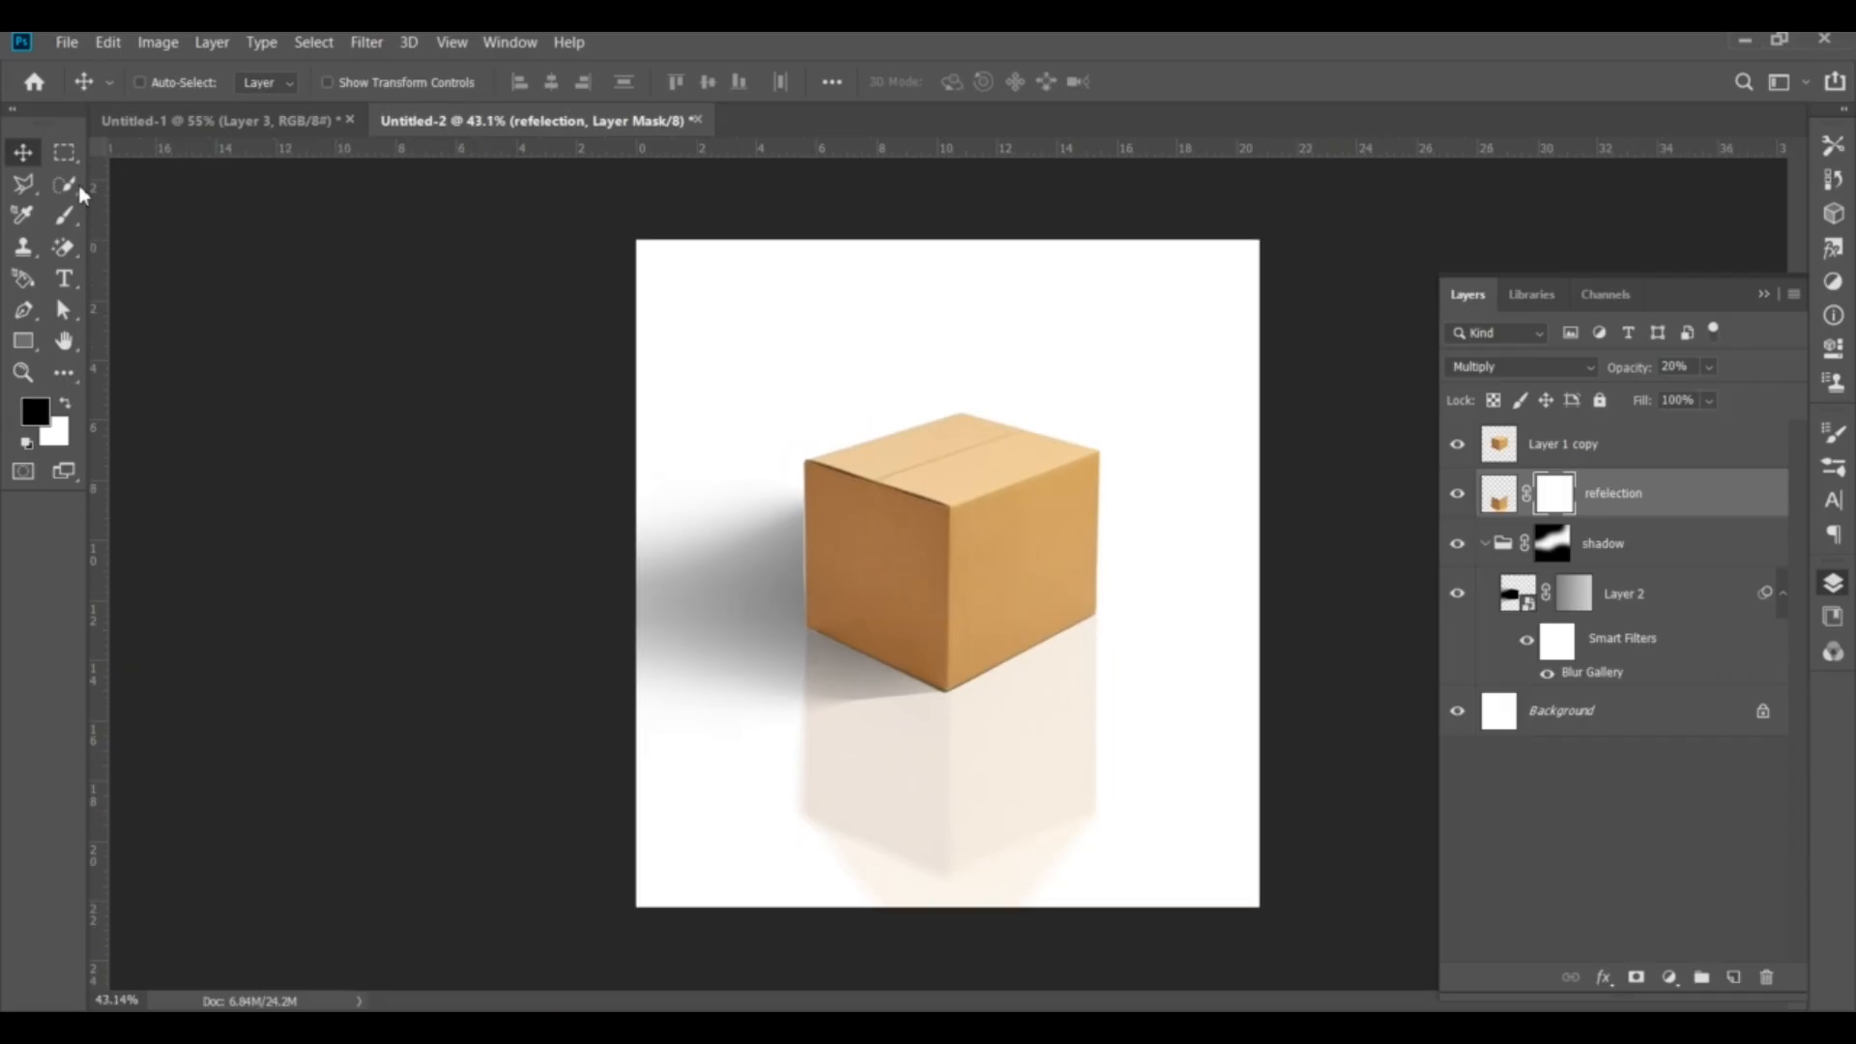
left_click(66, 215)
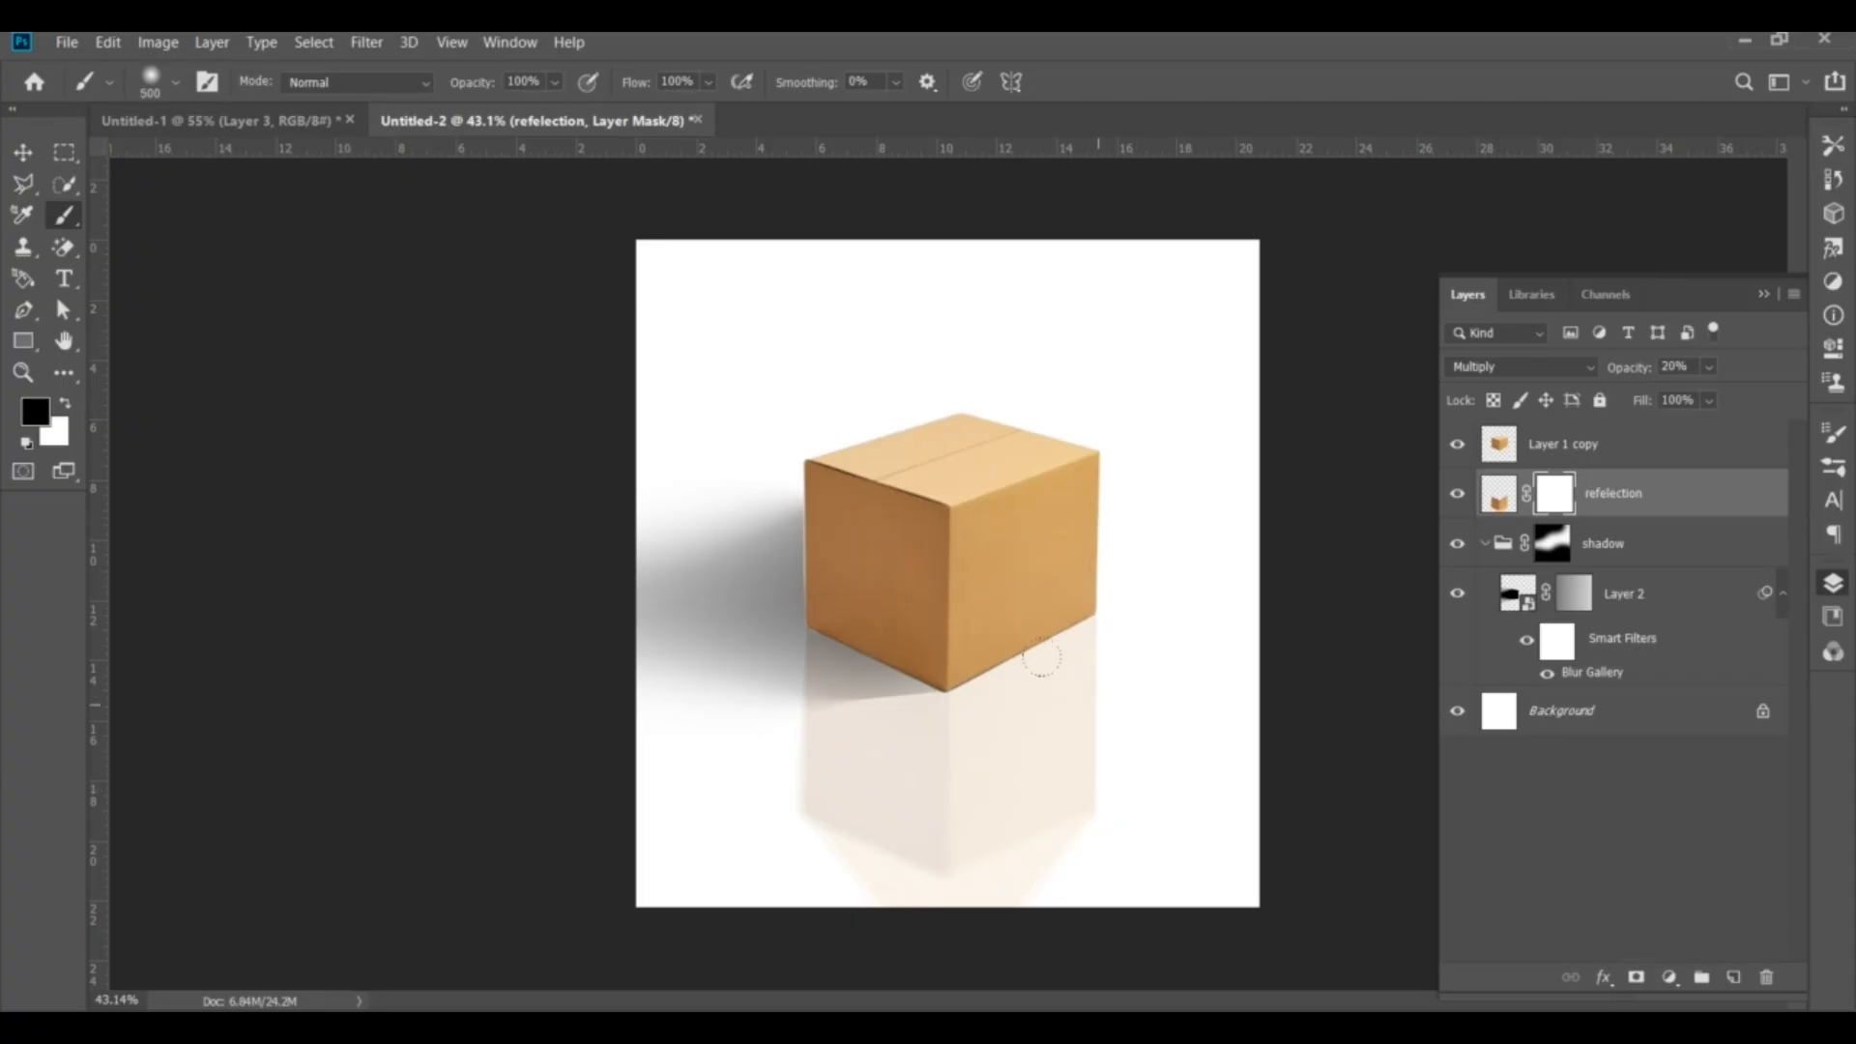
key("bracketleft")
key("bracketleft")
mouse_move(1073, 645)
left_mouse_down()
mouse_move(1049, 723)
mouse_move(982, 774)
mouse_move(982, 842)
mouse_move(797, 803)
mouse_move(818, 752)
mouse_move(793, 729)
mouse_move(971, 720)
mouse_move(1017, 687)
mouse_move(834, 762)
mouse_move(736, 767)
mouse_move(792, 724)
mouse_move(776, 719)
mouse_move(754, 727)
mouse_move(936, 753)
mouse_move(1081, 648)
mouse_move(1045, 682)
mouse_move(1075, 635)
mouse_move(1008, 694)
mouse_move(918, 727)
mouse_move(739, 724)
mouse_move(875, 739)
mouse_move(1060, 849)
left_mouse_up()
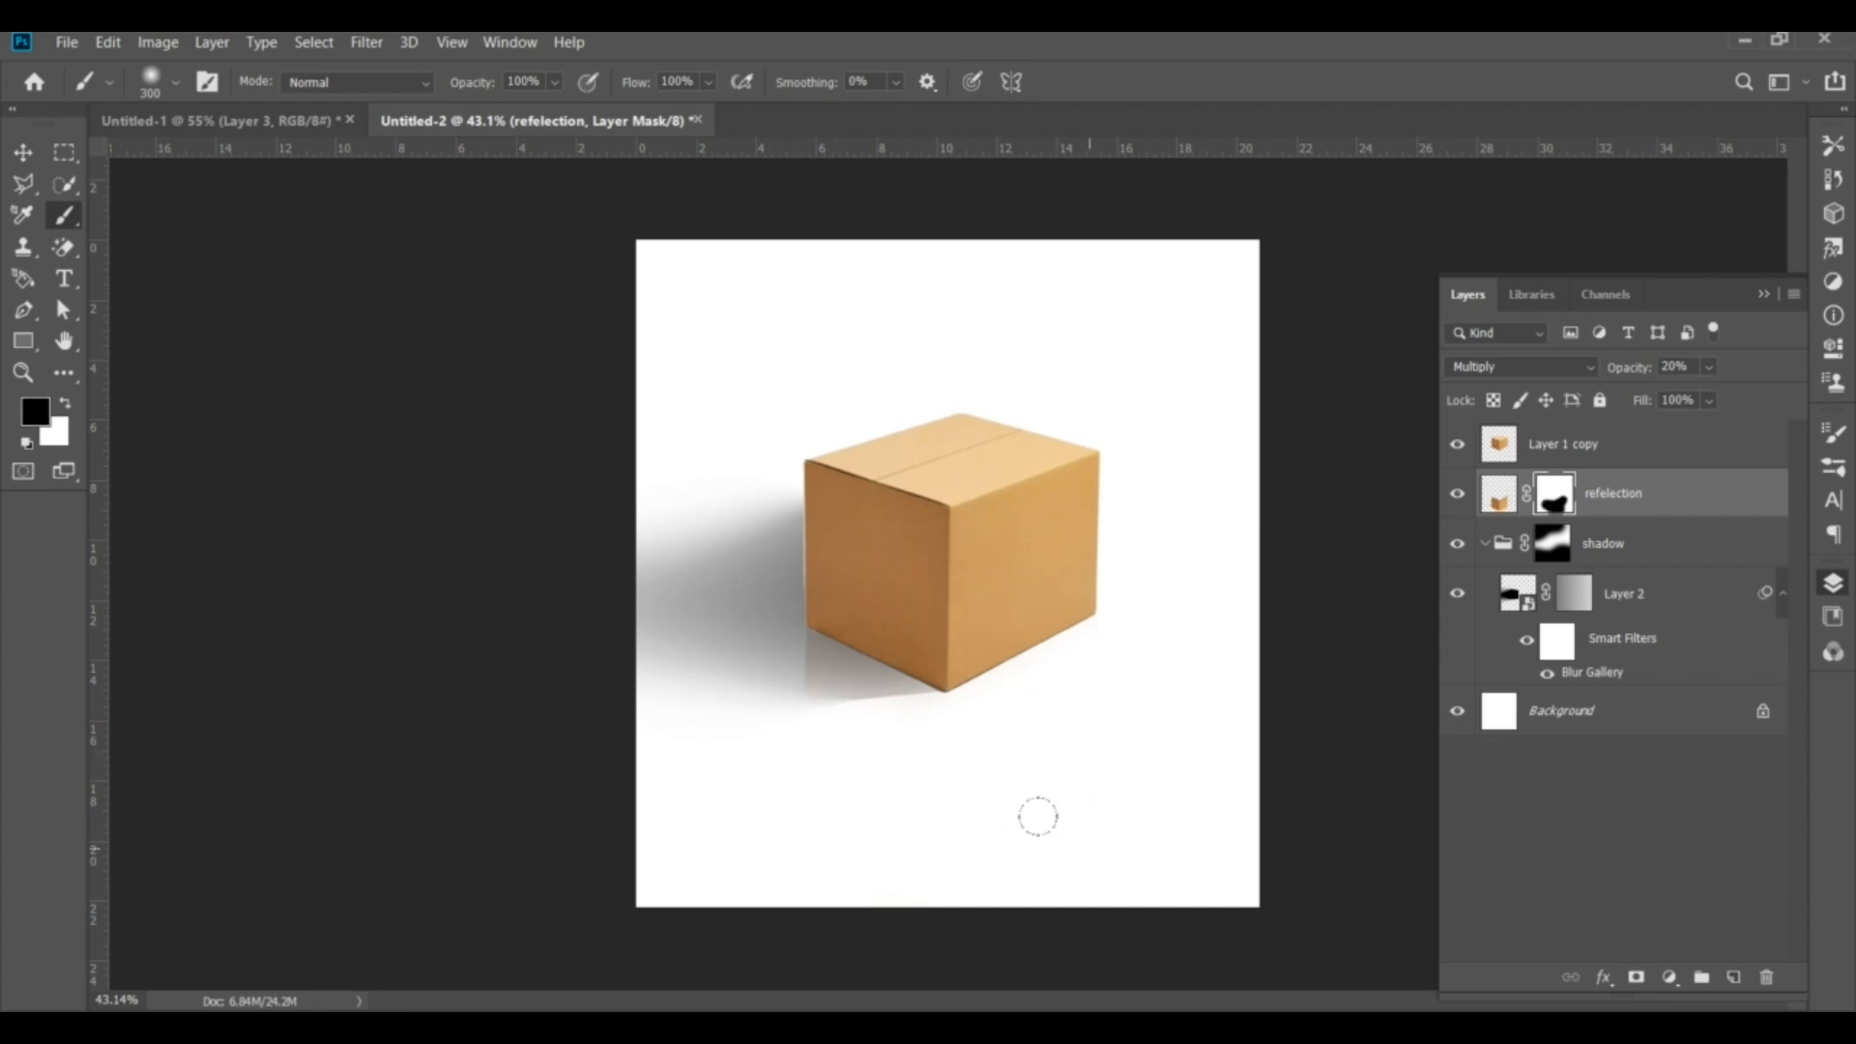
key("v")
Add an empty layer above the reflection and prepare a soft black 20 px brush for the contact shadow
scroll(903, 667, "up", 1)
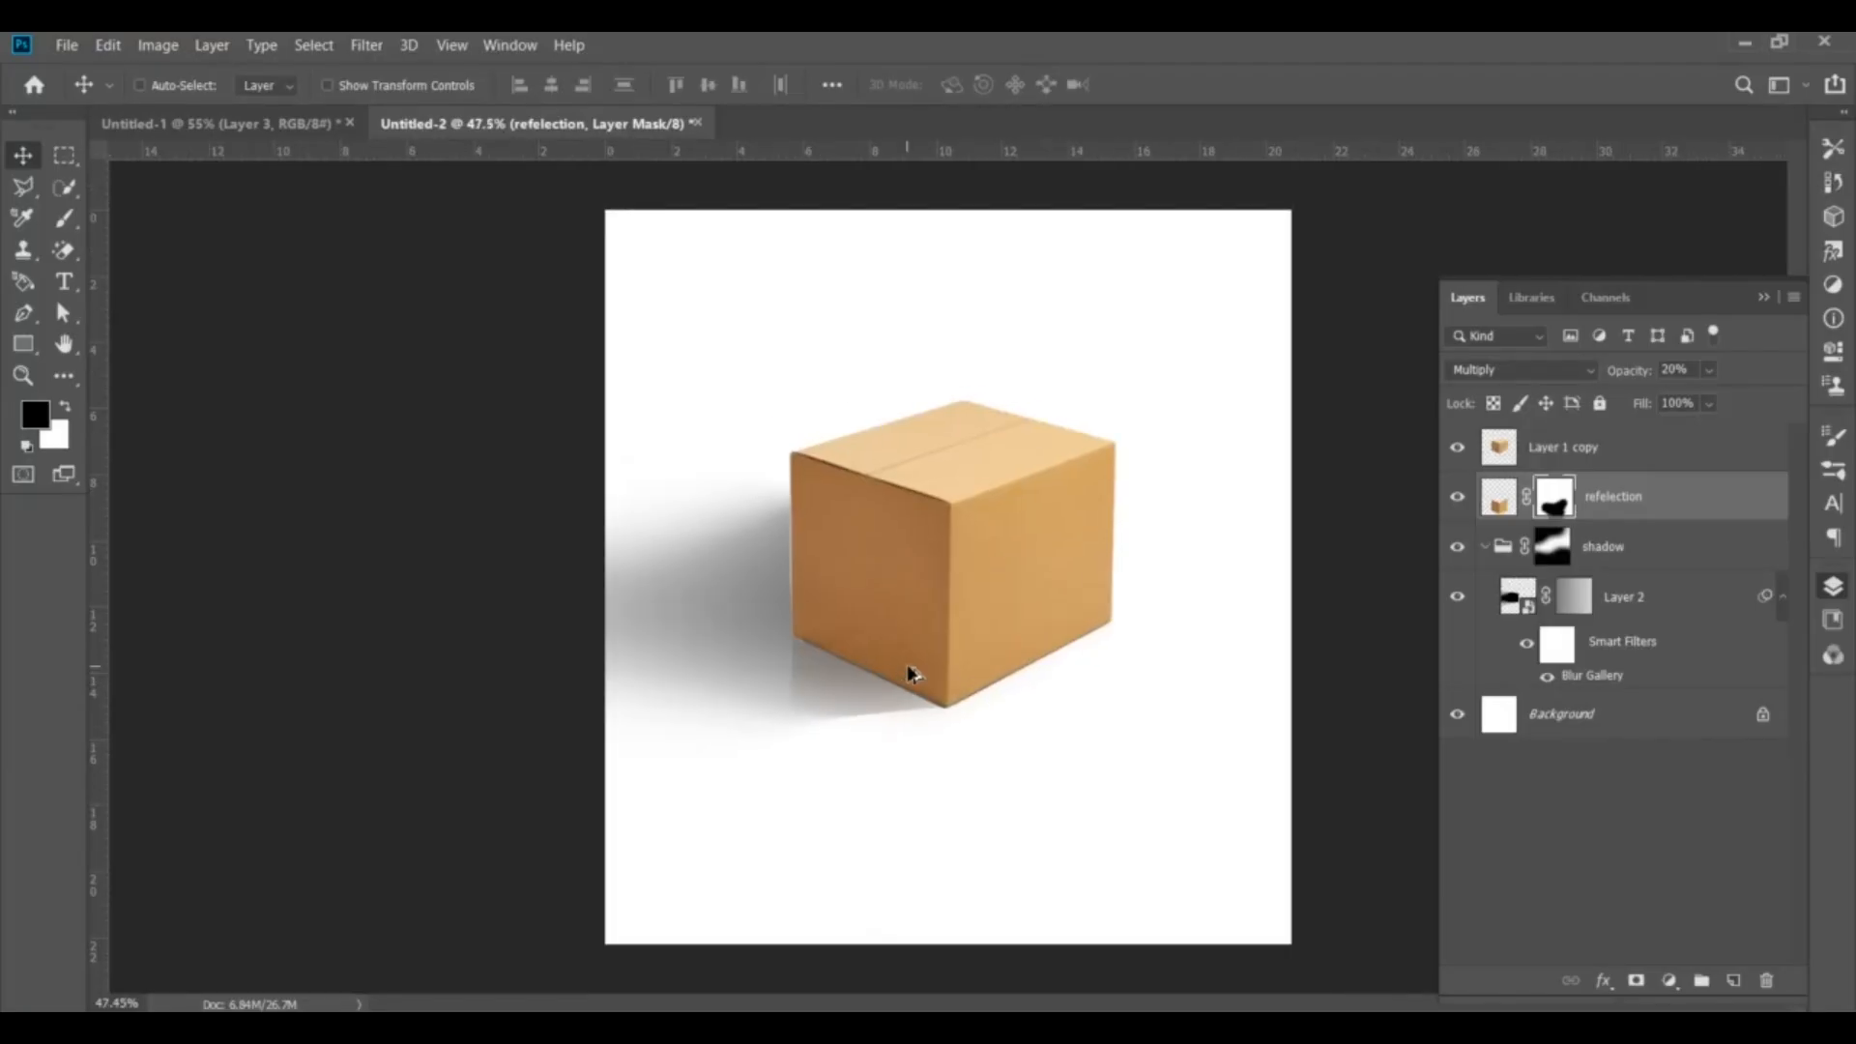
scroll(908, 672, "up", 2)
scroll(909, 673, "up", 1)
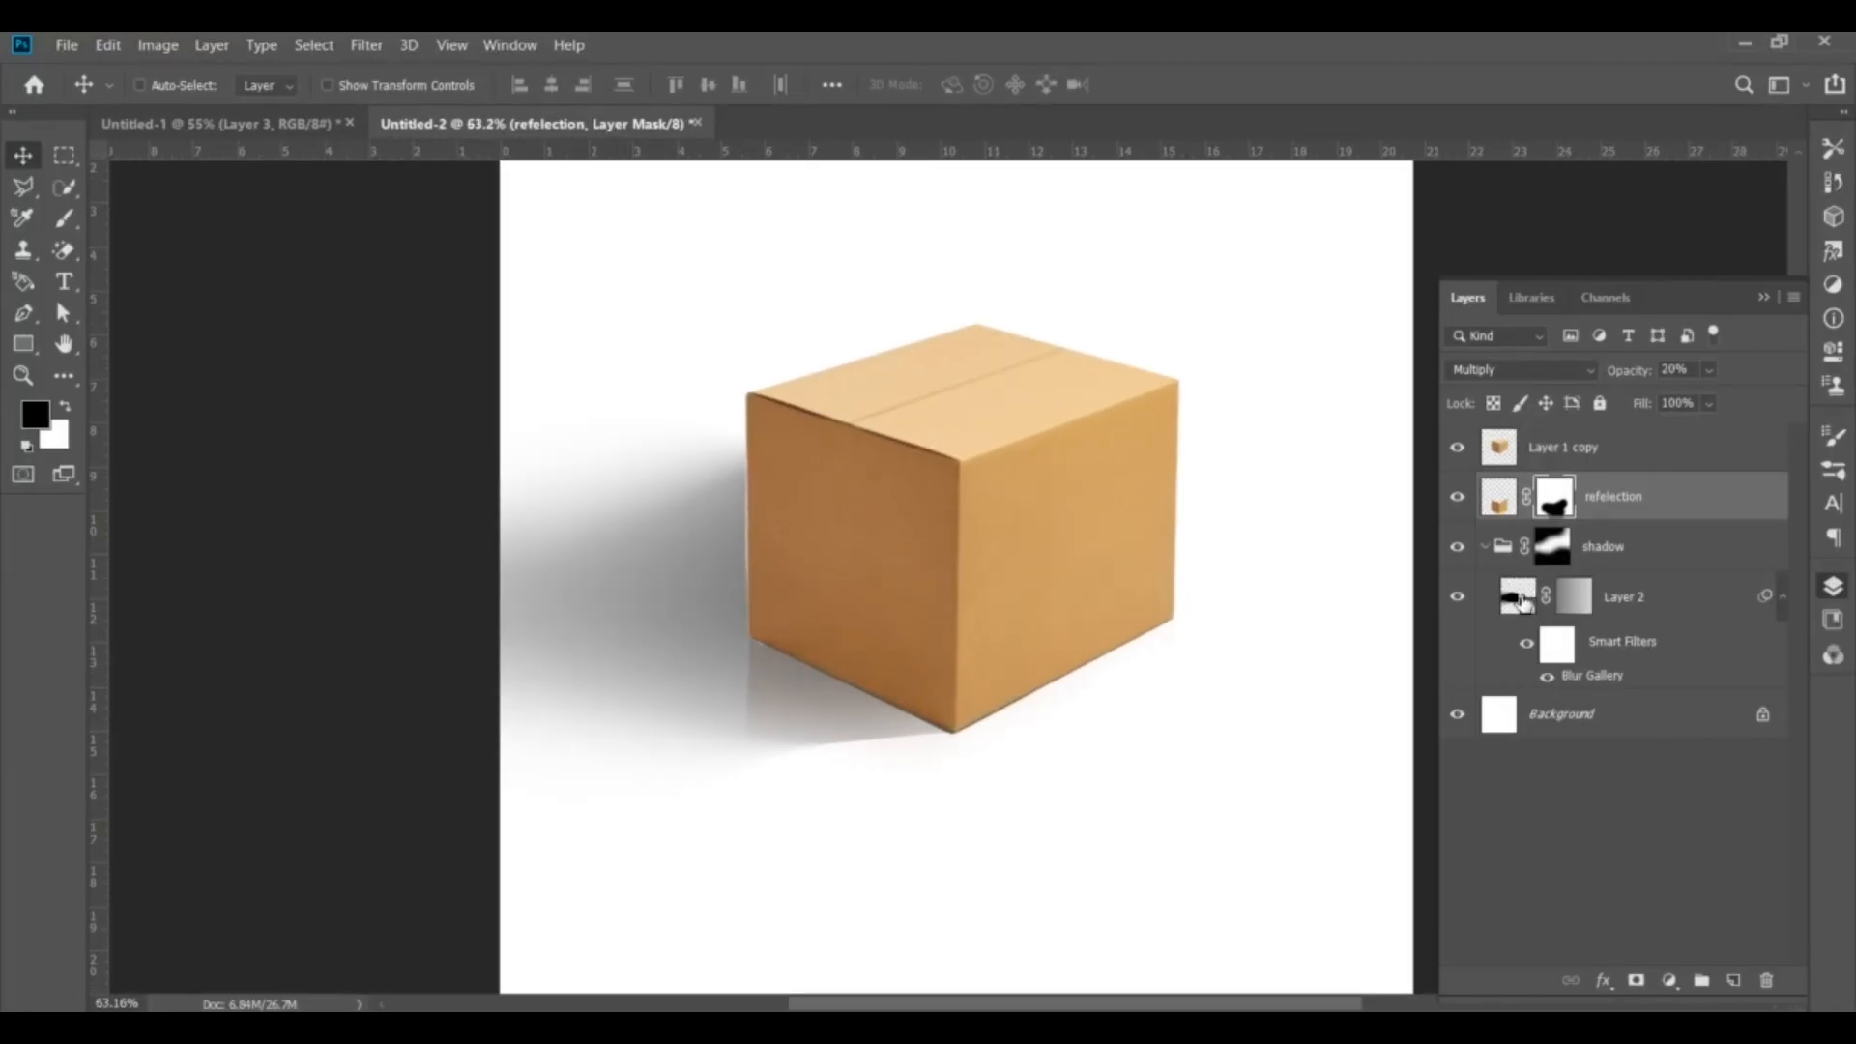
left_click(1733, 979)
key("x")
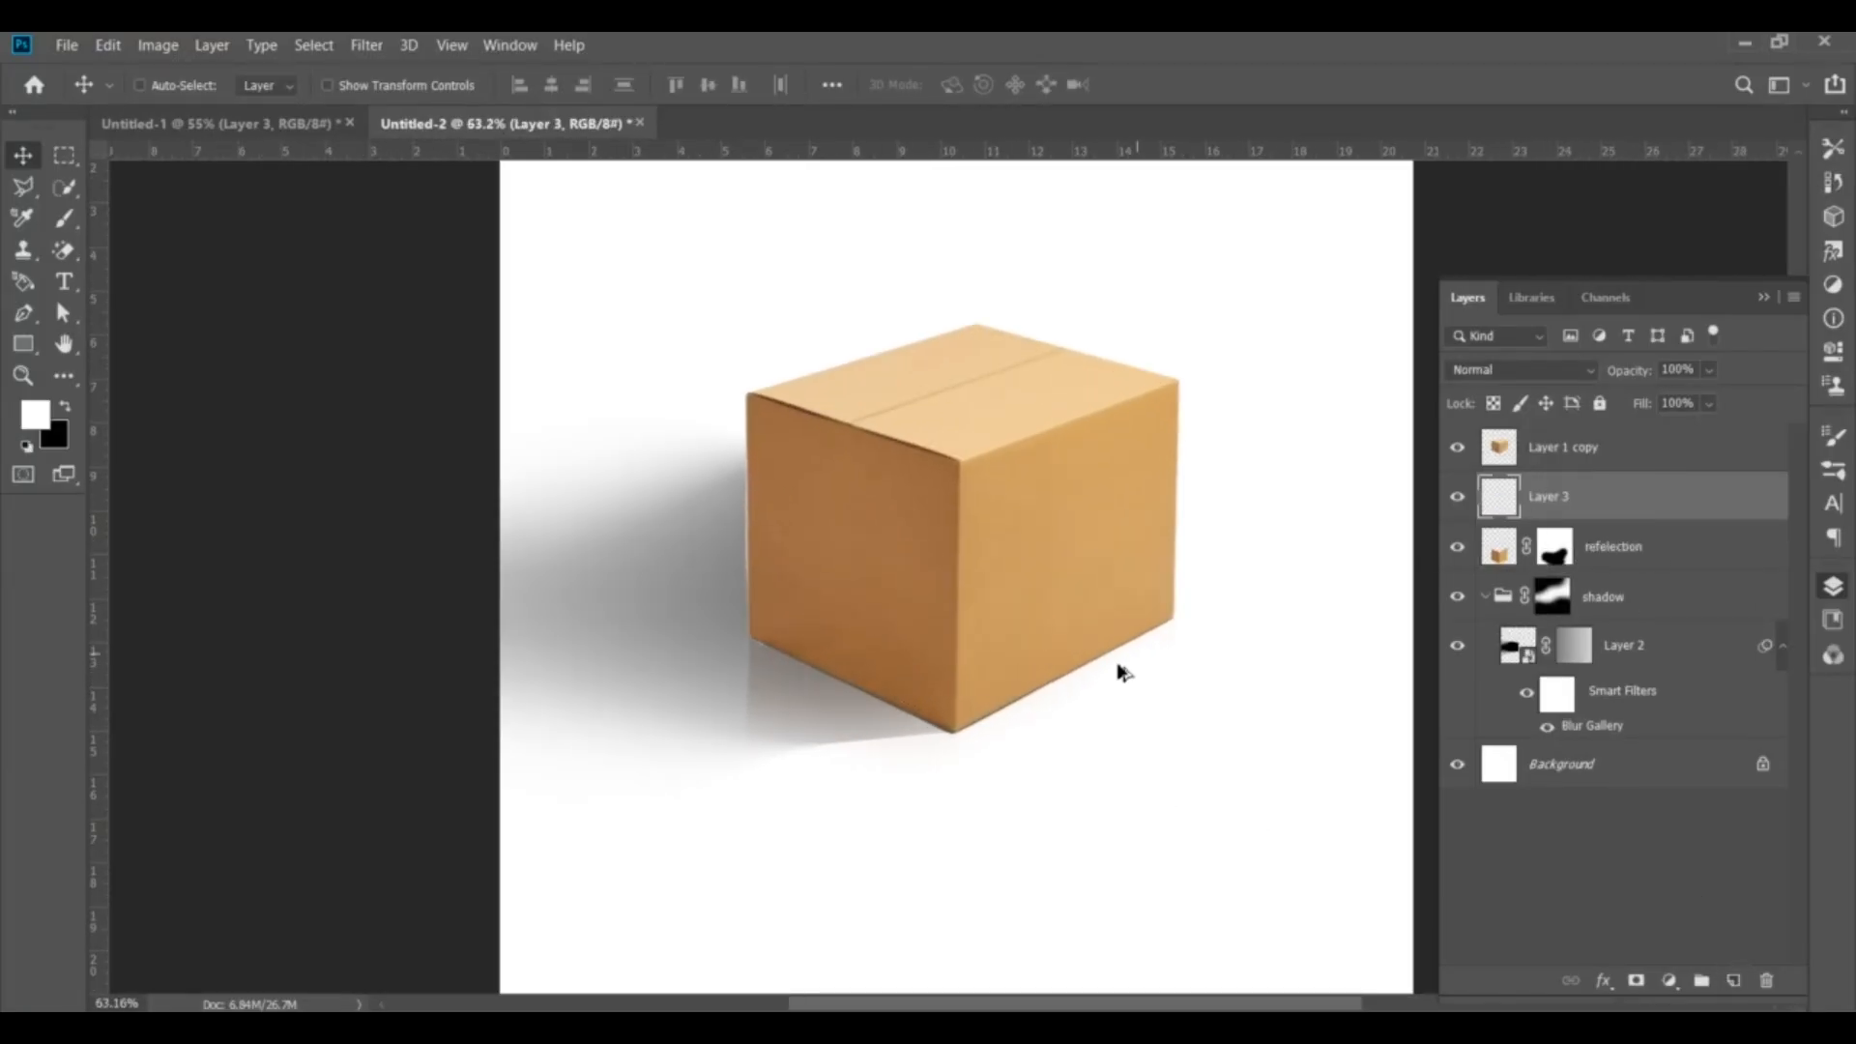
left_click(64, 218)
left_click(28, 445)
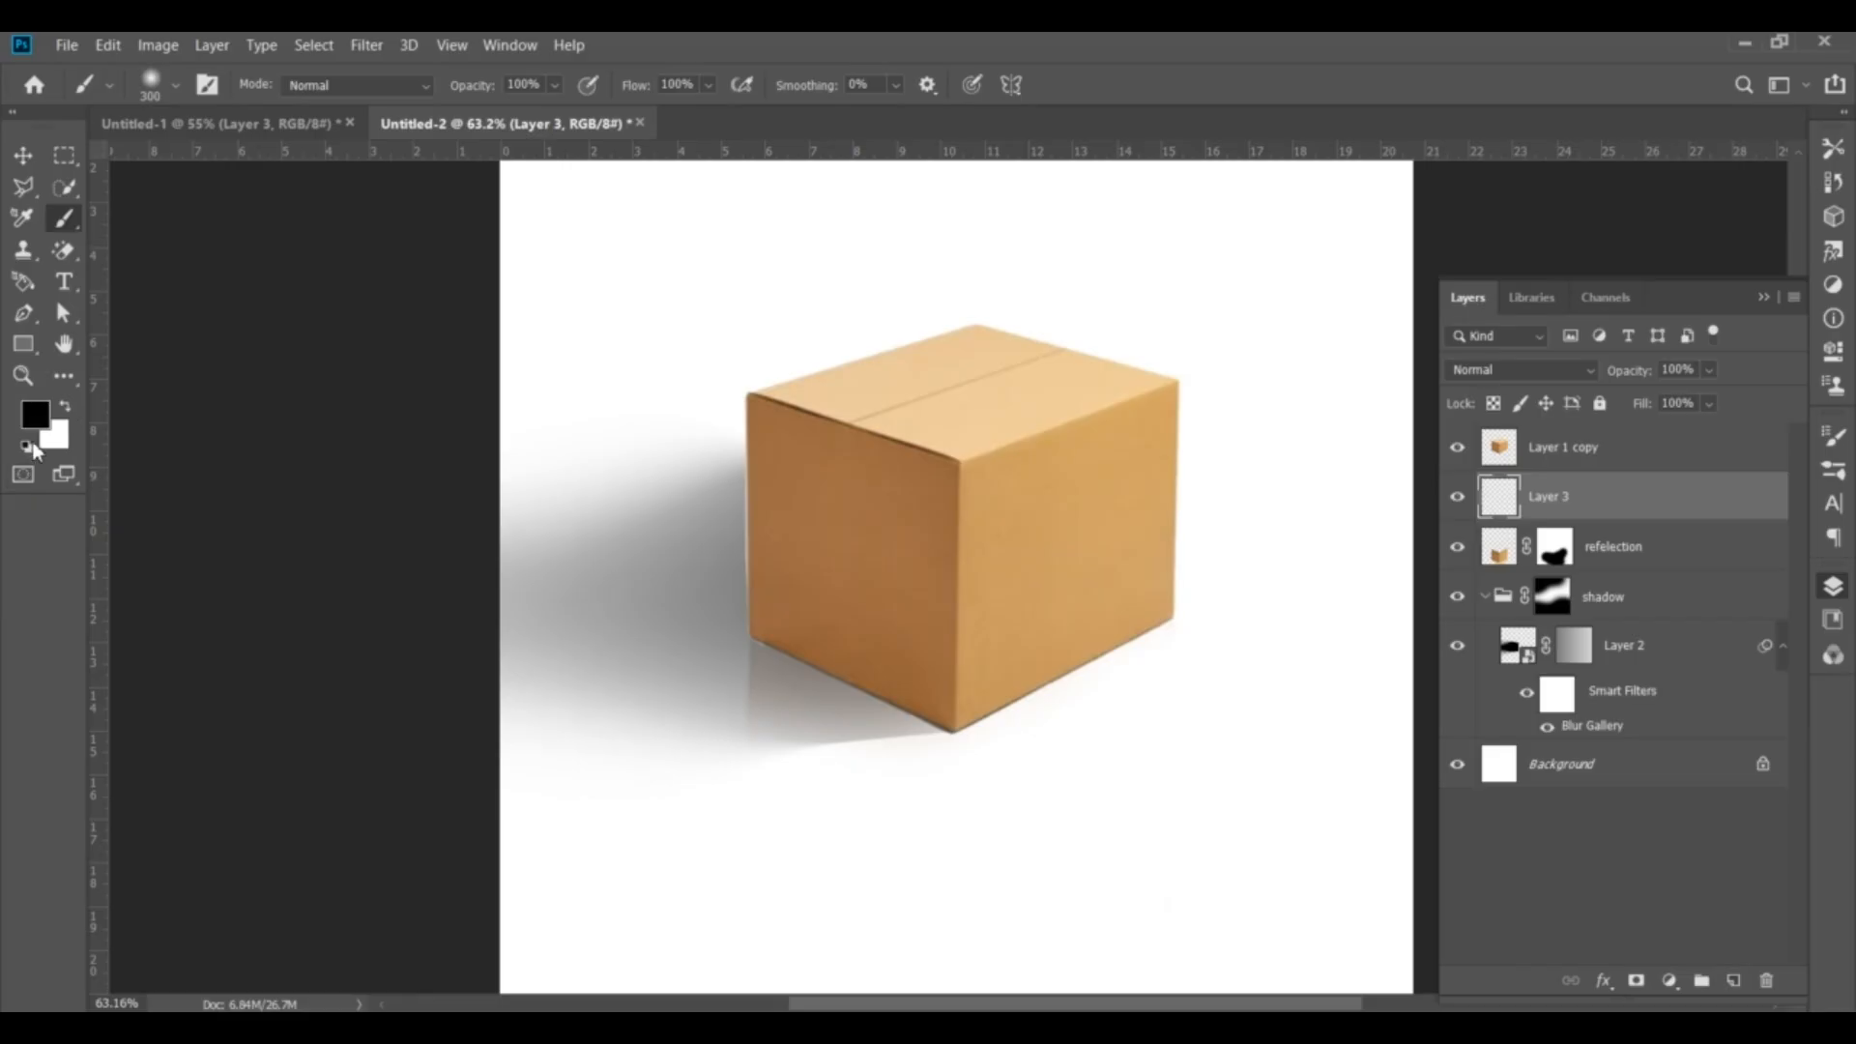
scroll(783, 667, "up", 14)
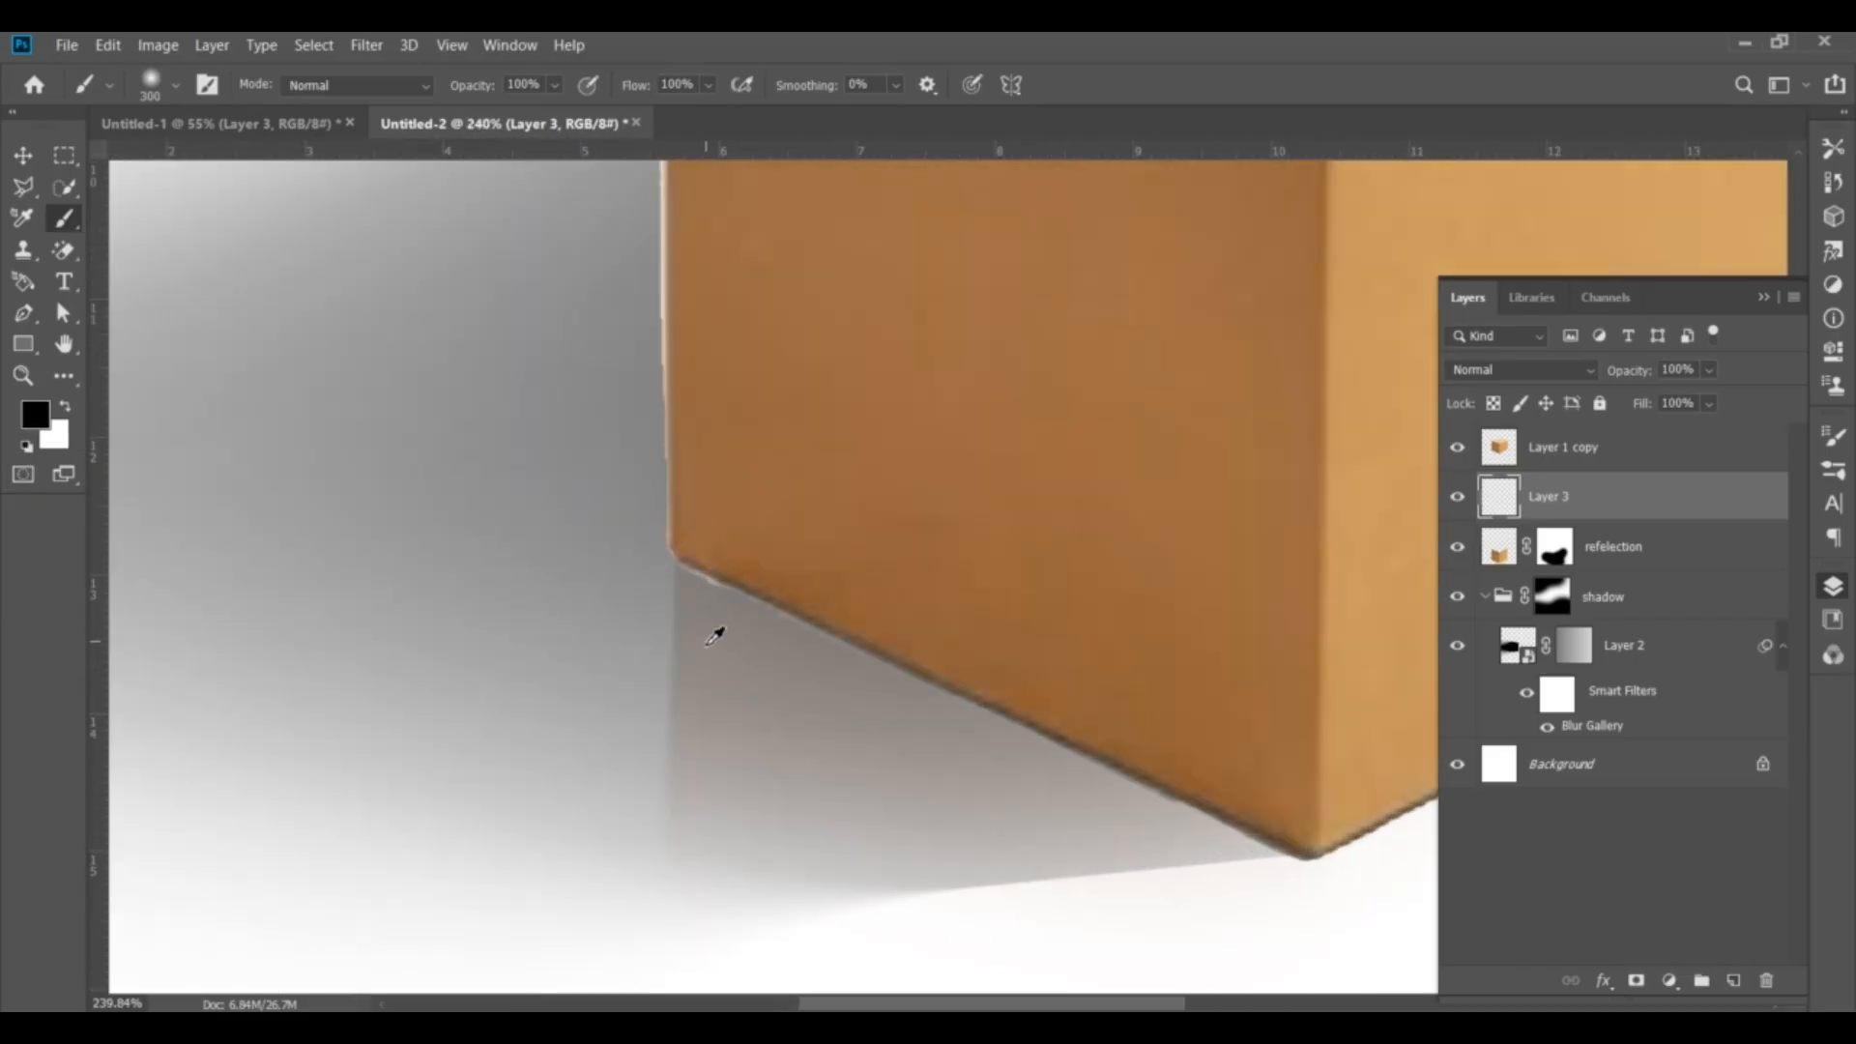
key("bracketleft")
key("bracketleft")
key("bracketleft")
key("bracketleft")
key("bracketright")
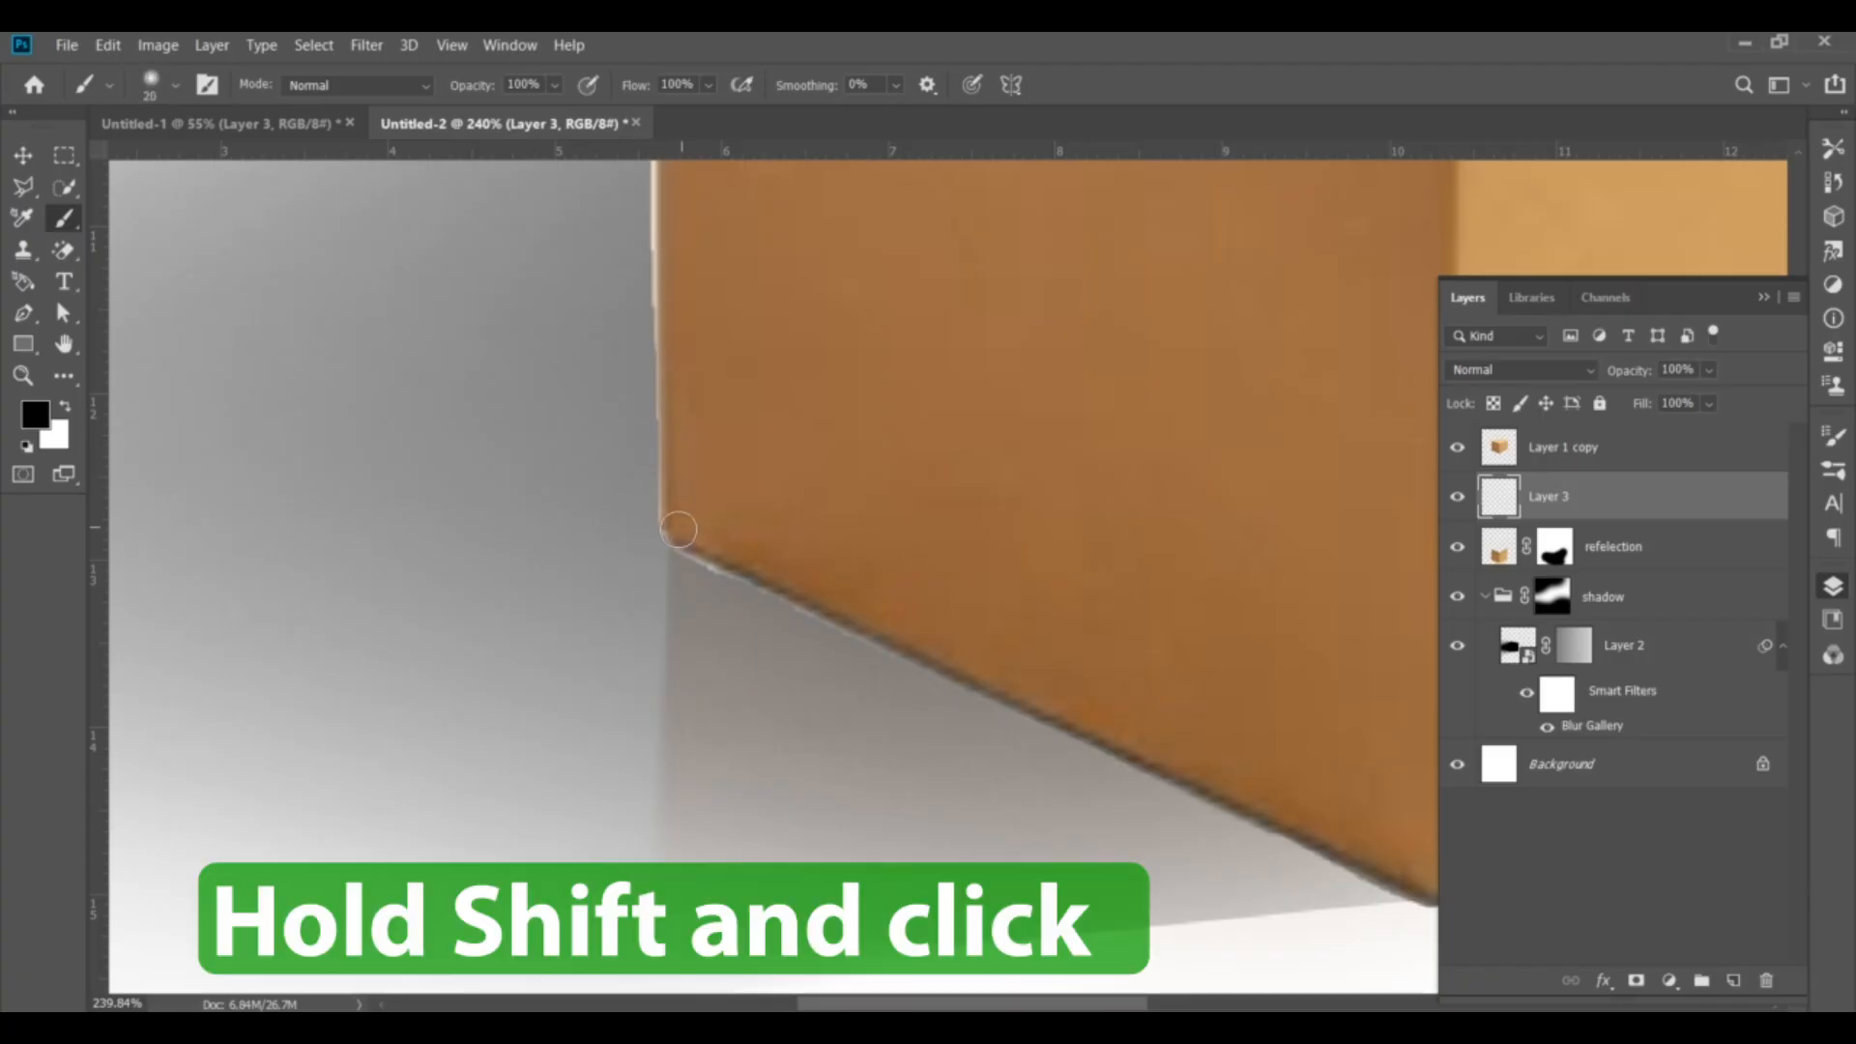
Paint a thin black contact shadow in straight segments along the box's lower left edge to the front corner
left_click(672, 539)
left_click(722, 581, "shift")
scroll(725, 583, "down", 2)
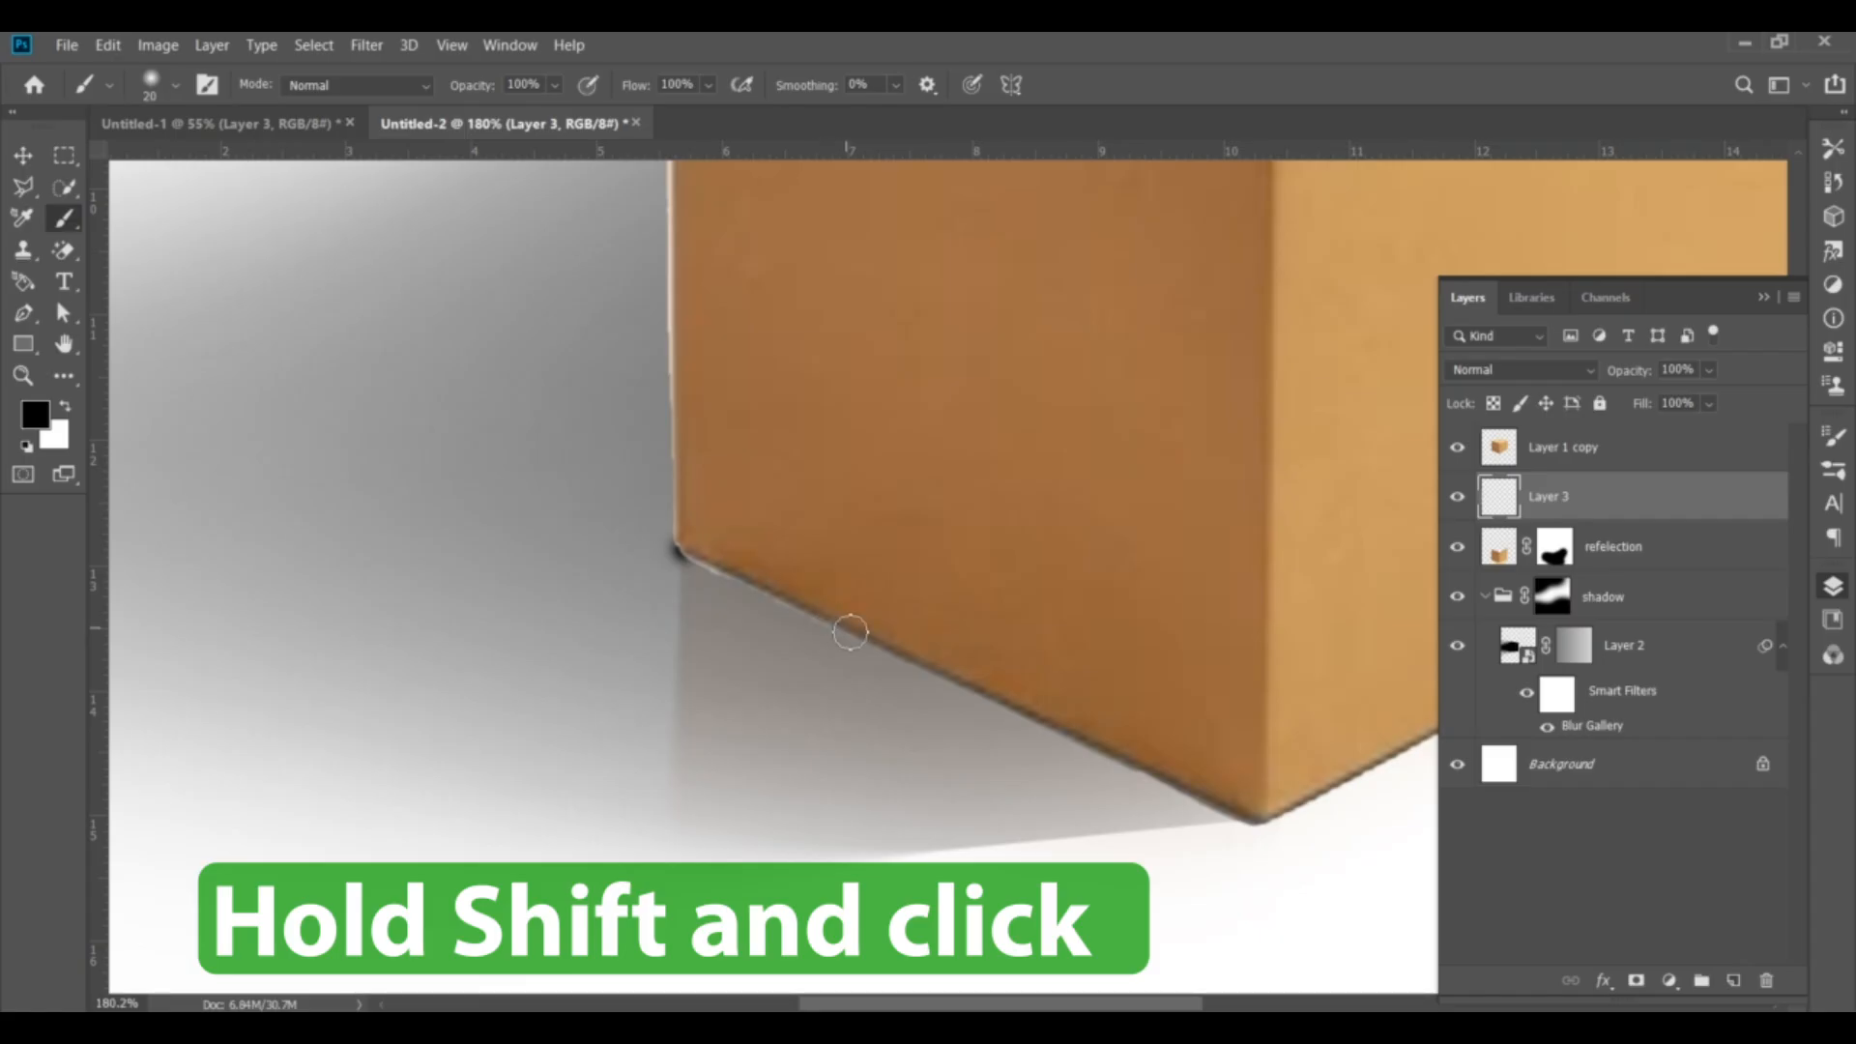
left_click(850, 632, "shift")
left_click(1012, 710, "shift")
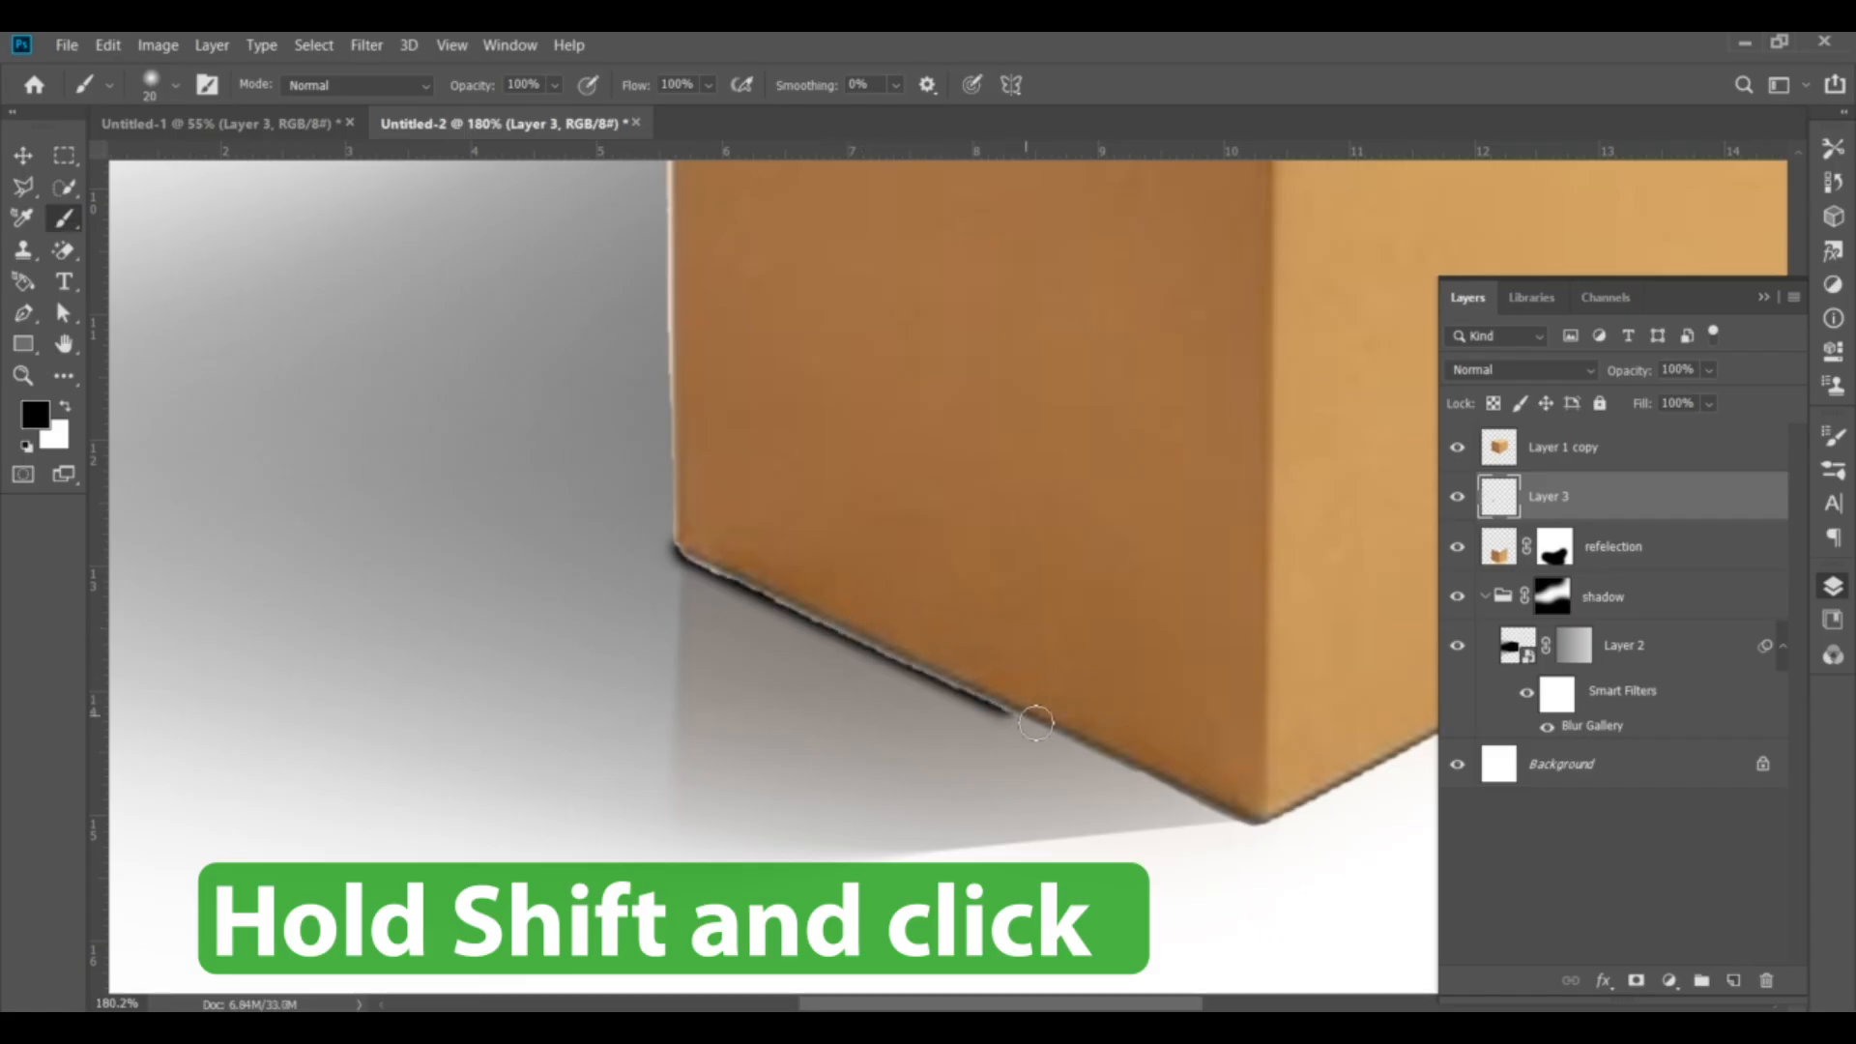
left_click(1088, 752, "shift")
left_click(1232, 815, "shift")
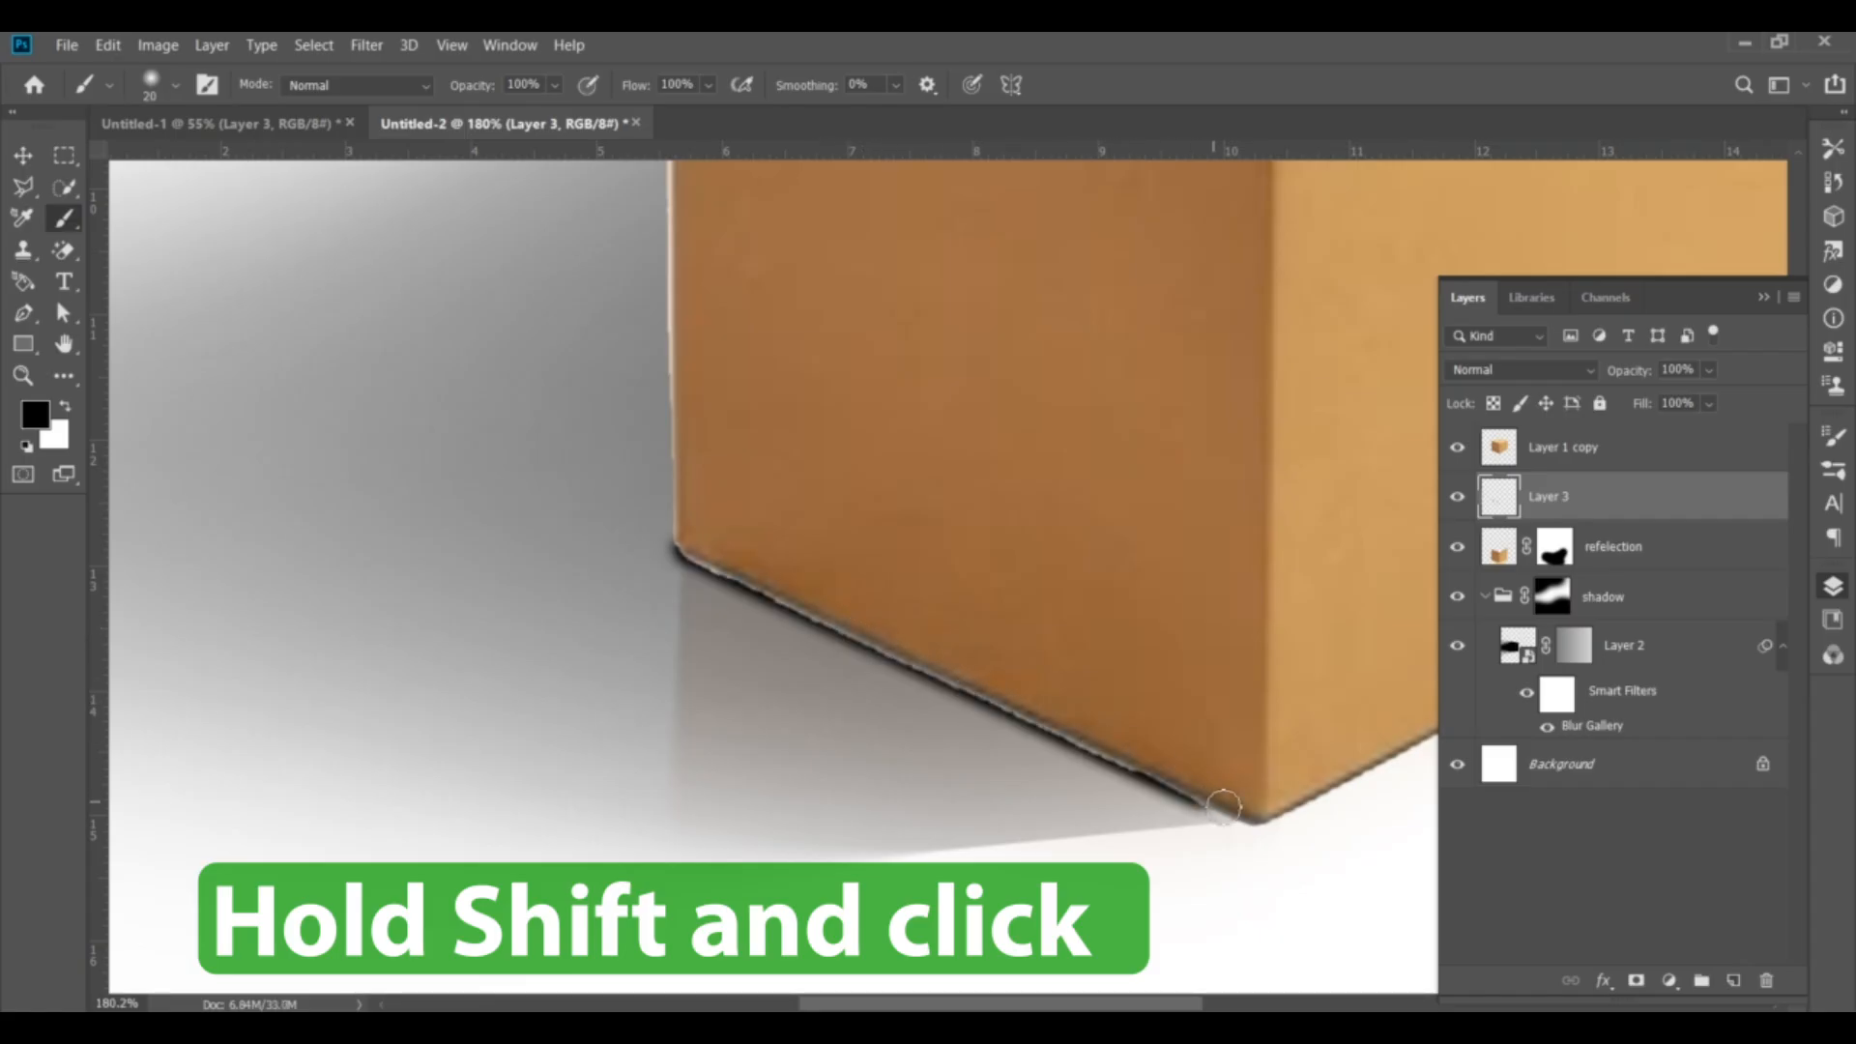
left_click(1257, 823, "shift")
Continue the black contact shadow in straight segments from the front corner along the box's lower right edge
left_click_drag(1266, 822, 1139, 851)
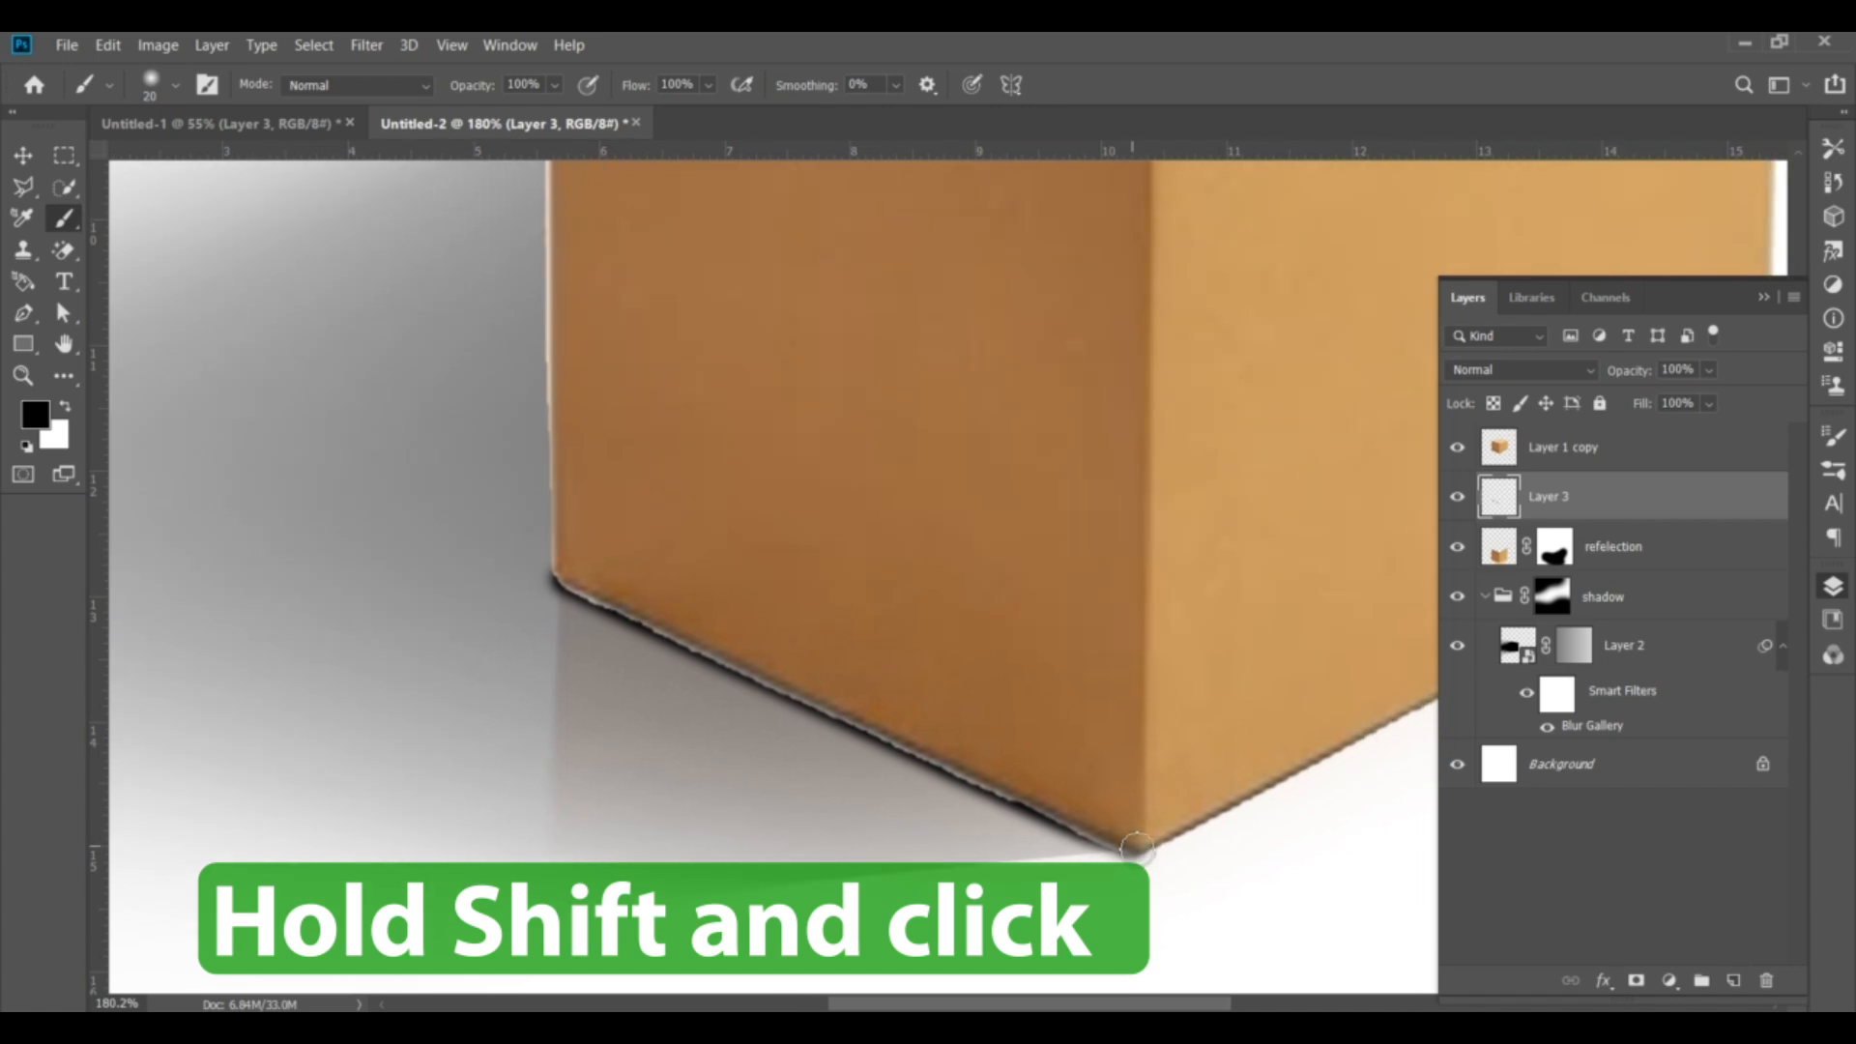
left_click_drag(1138, 848, 896, 887)
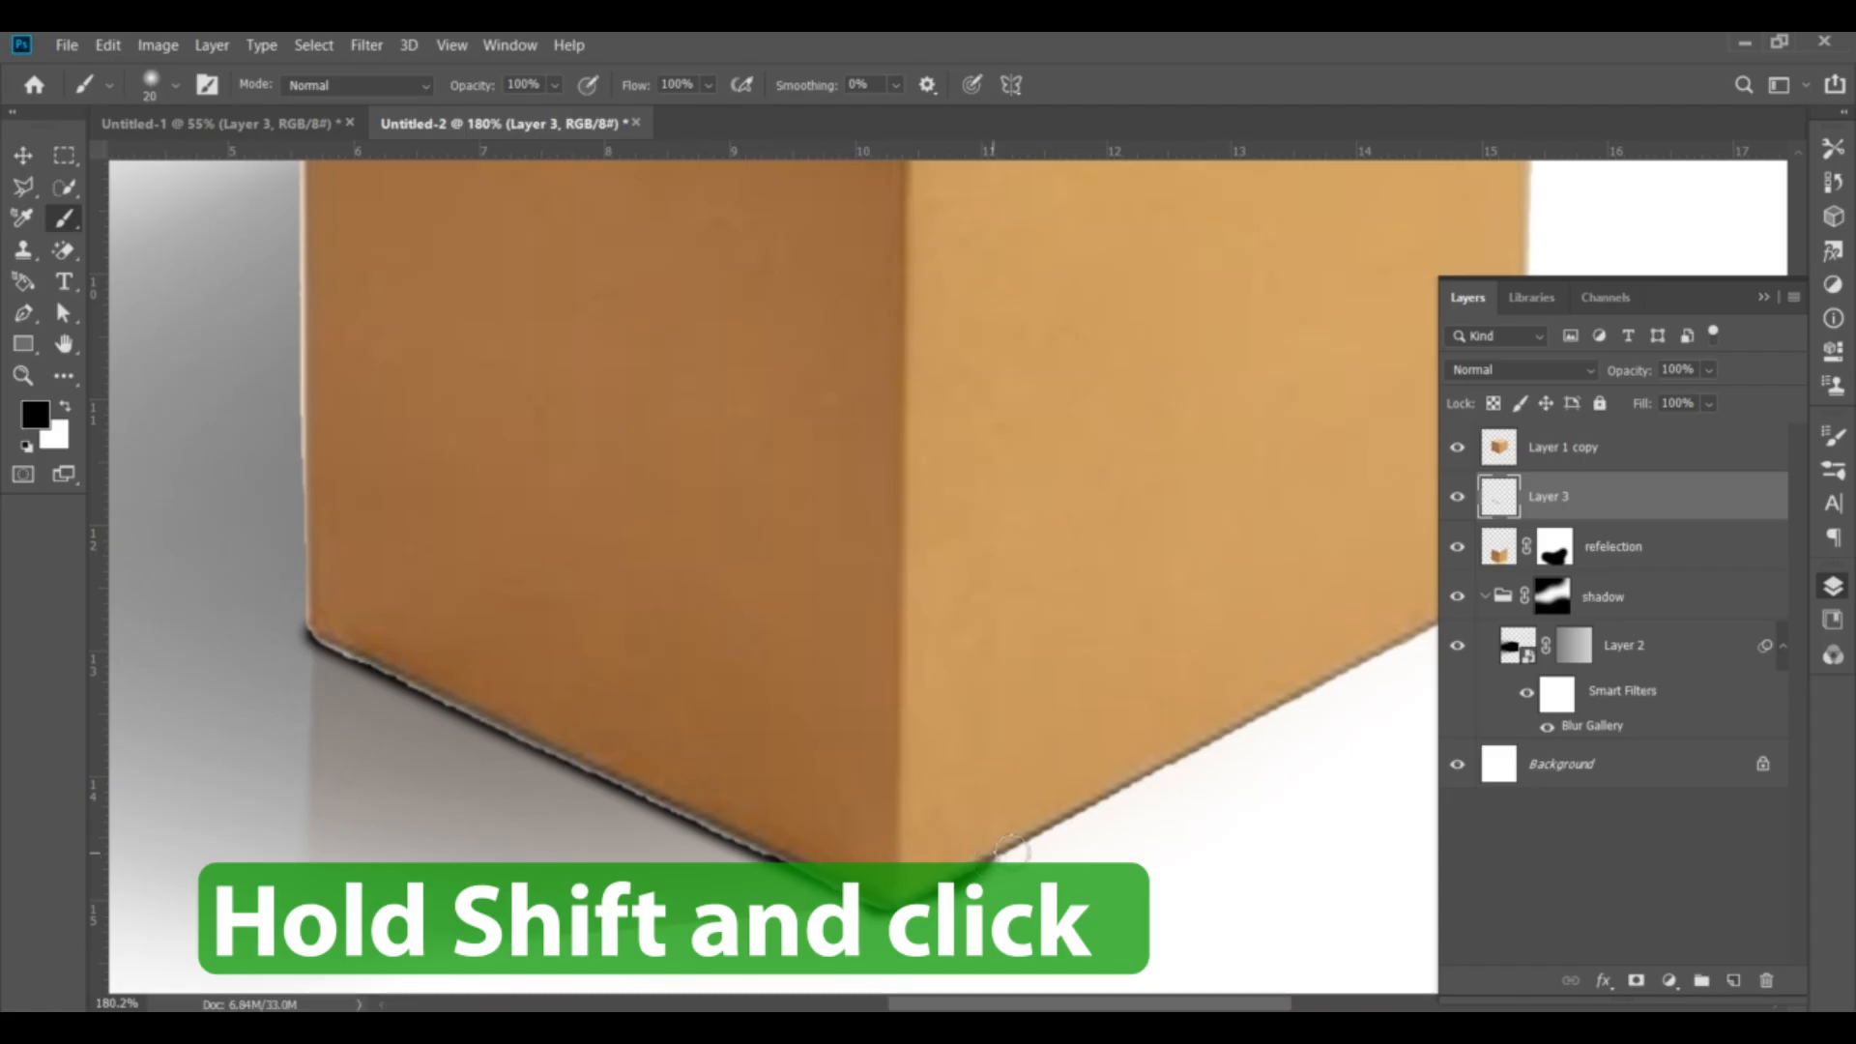
left_click(1129, 790, "shift")
left_click_drag(1202, 725, 1131, 809)
left_click(1162, 783, "shift")
left_click(1259, 735, "shift")
left_click(1343, 692, "shift")
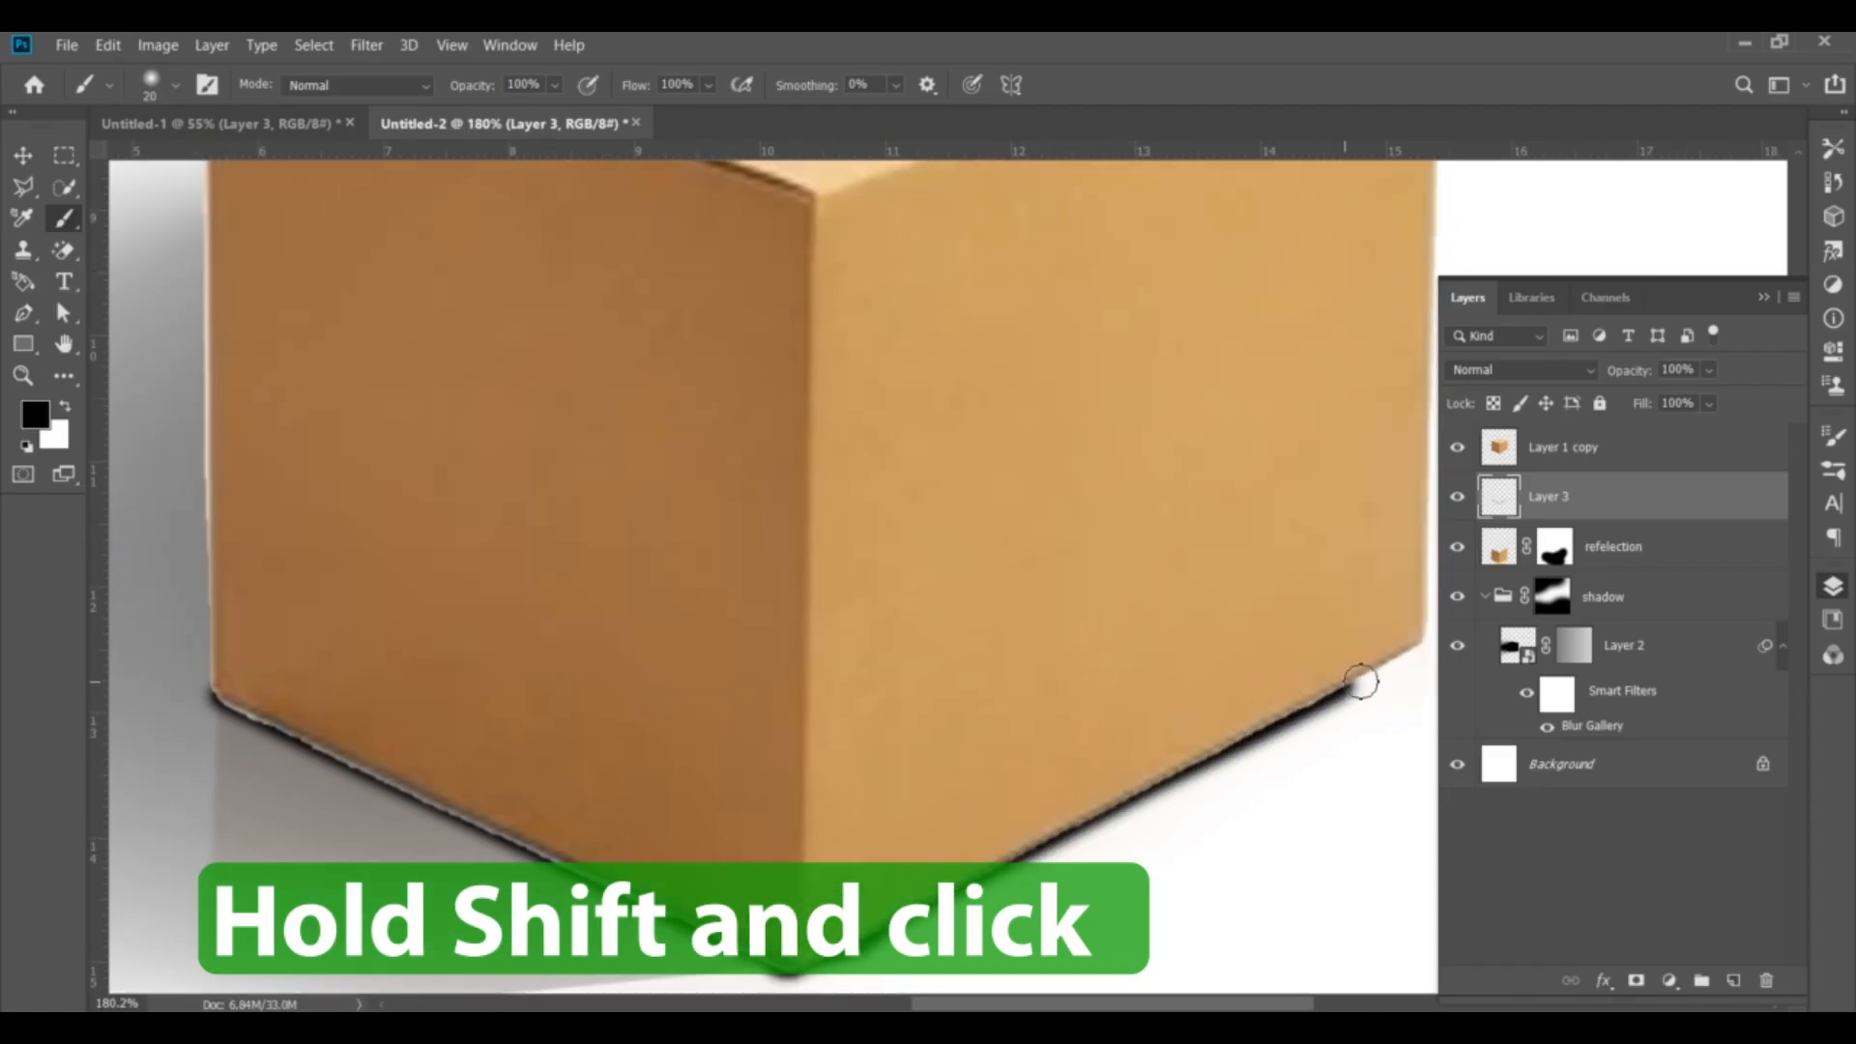
left_click(1418, 646, "shift")
key("ctrl+0")
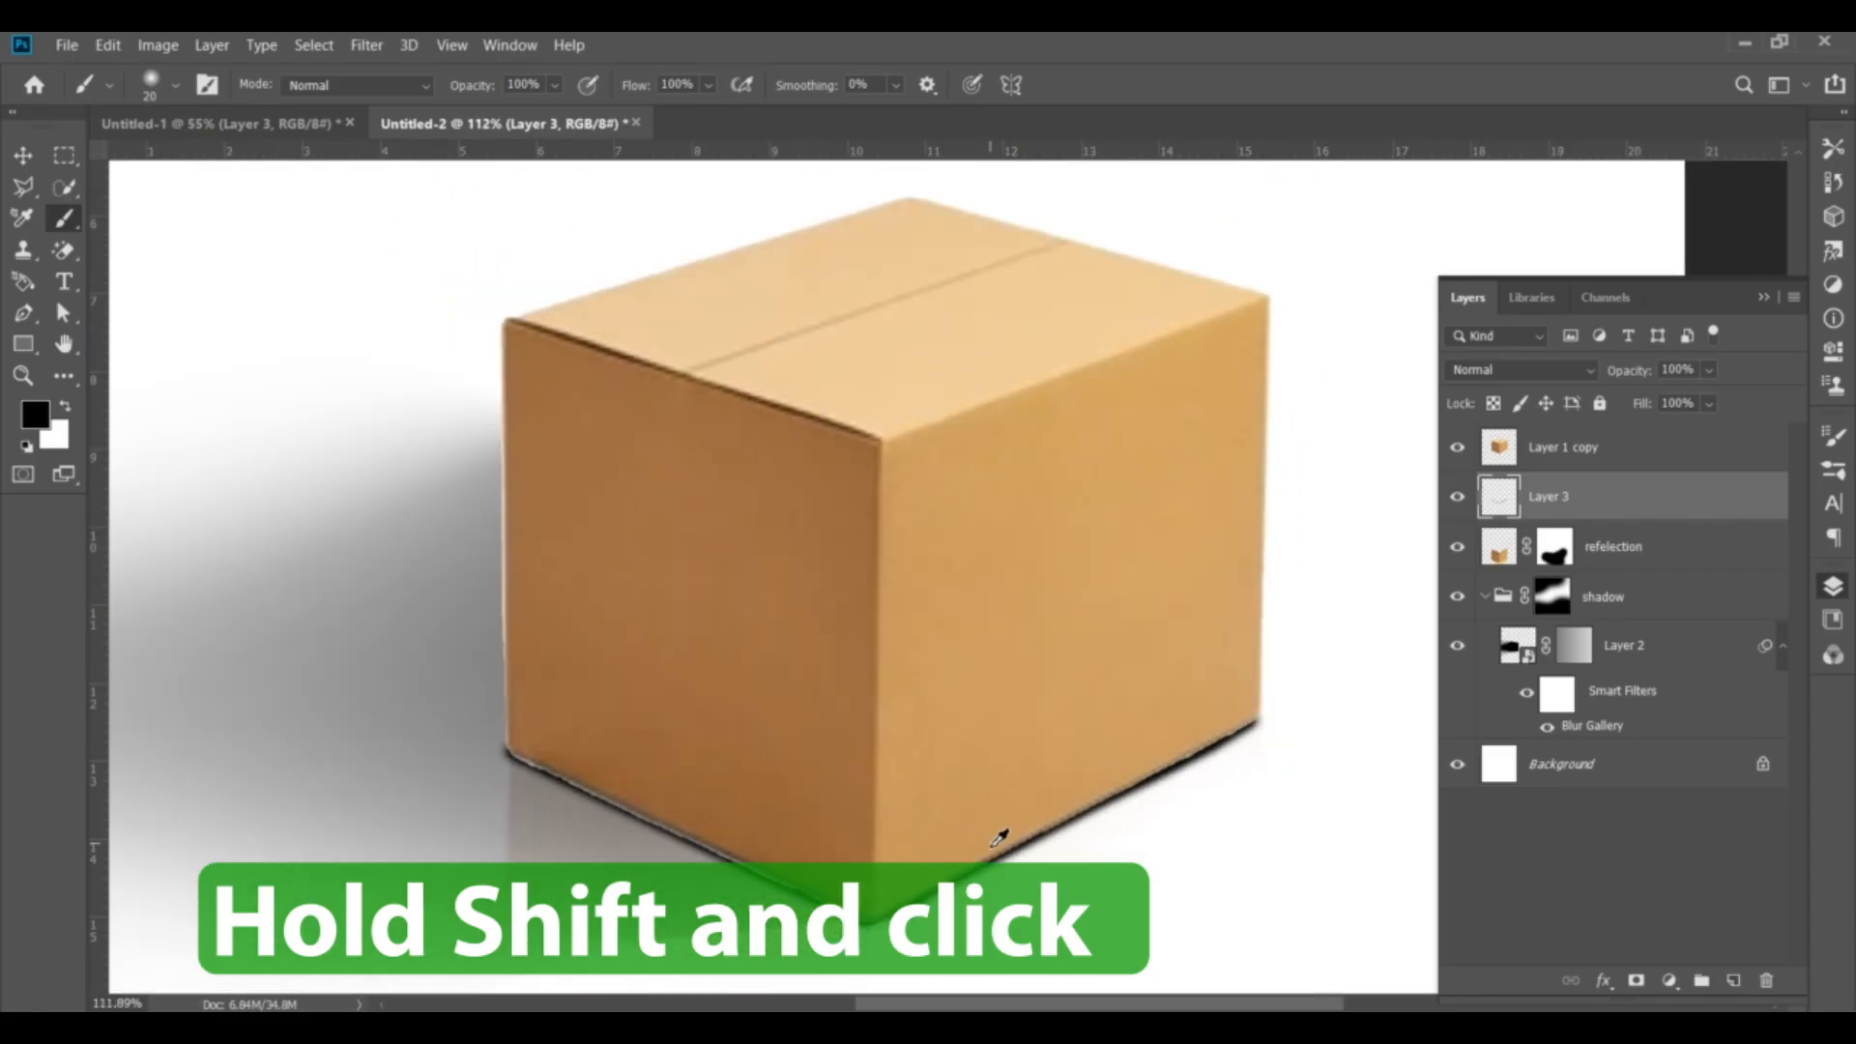
key("v")
scroll(462, 493, "down", 2)
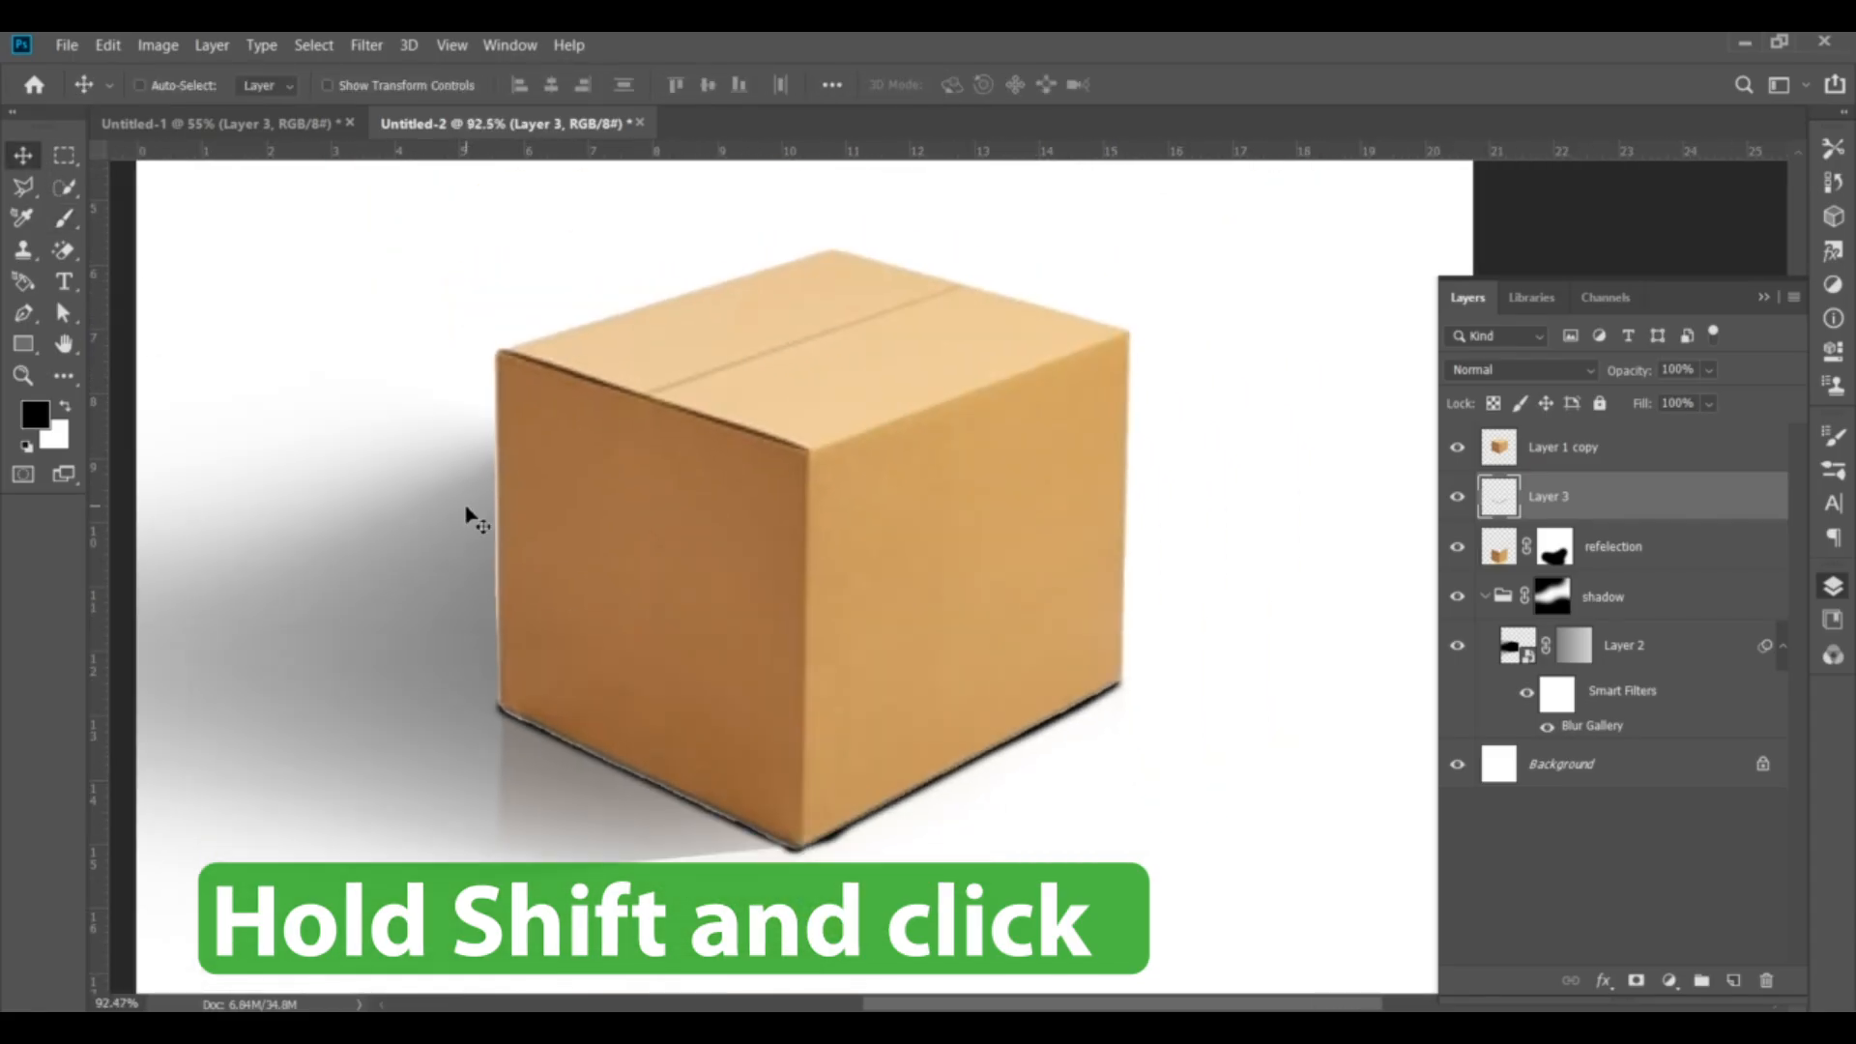
scroll(468, 513, "down", 1)
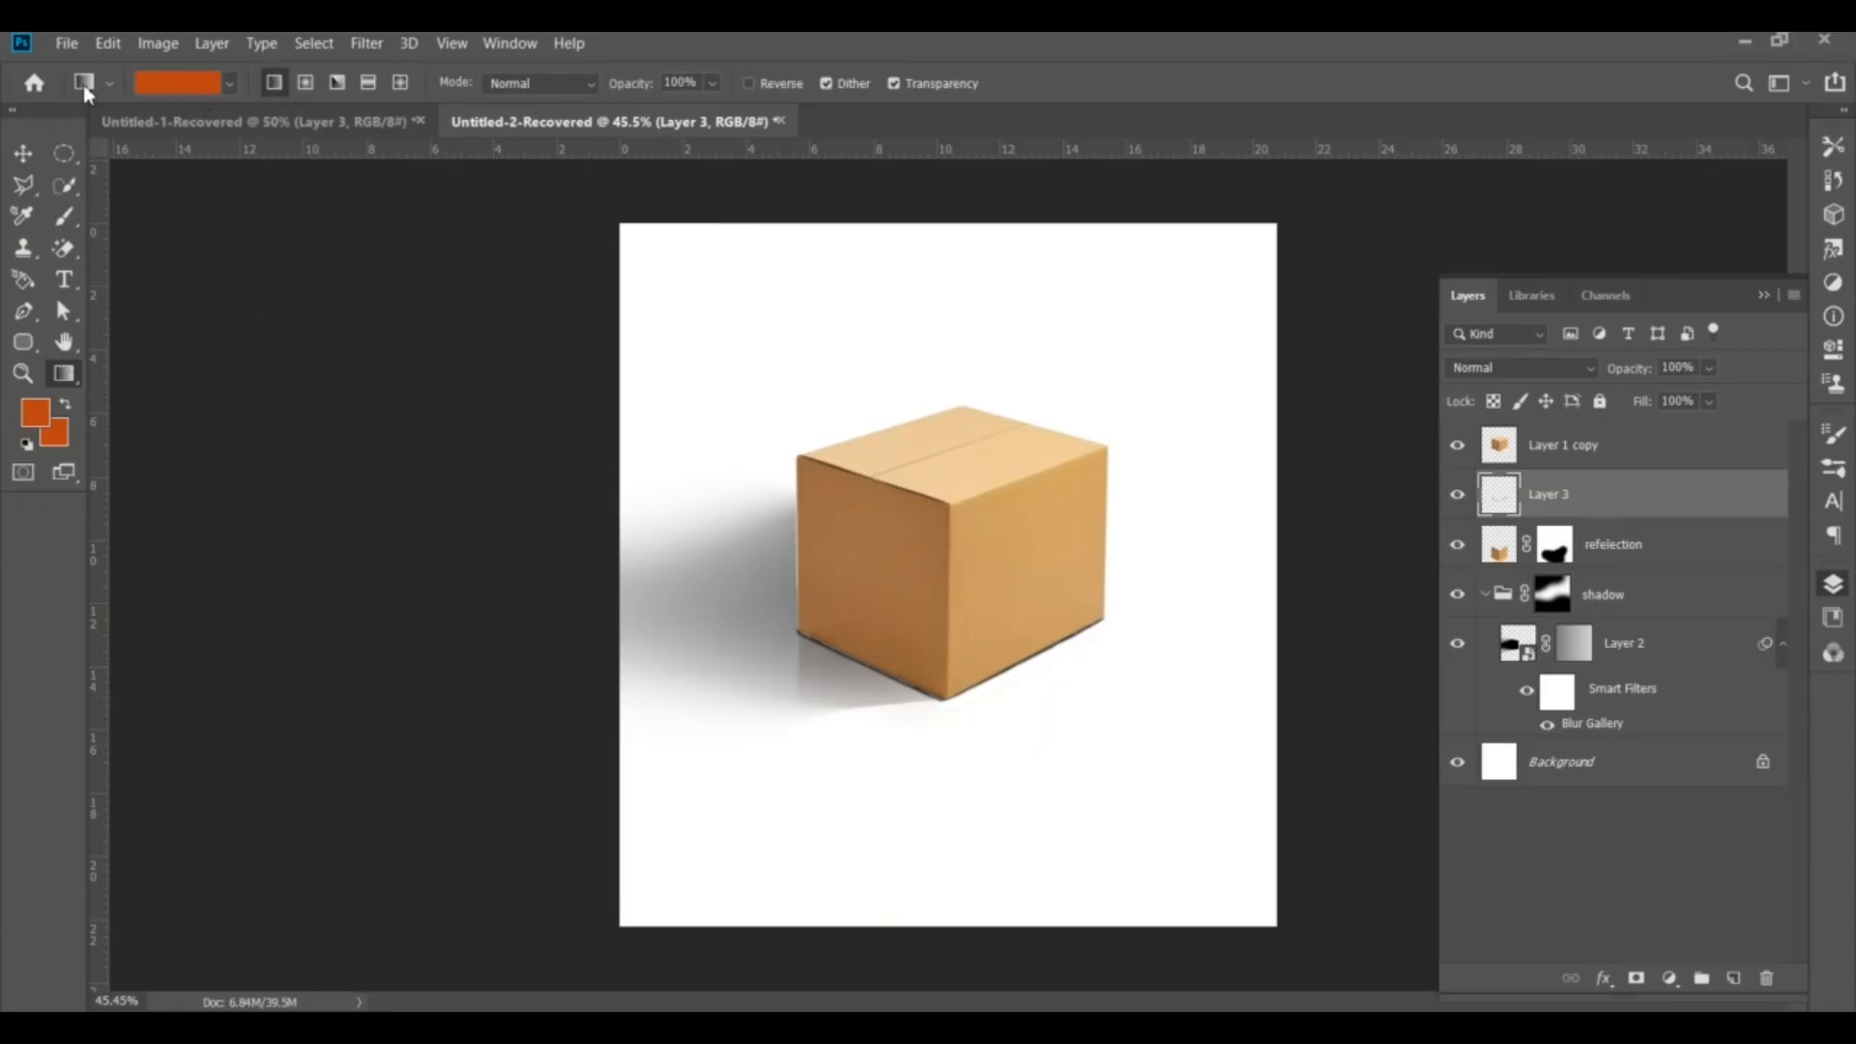
Edit the orange gradient and set its end colour stop to 979797
left_click(188, 82)
left_click(682, 326)
left_click(169, 82)
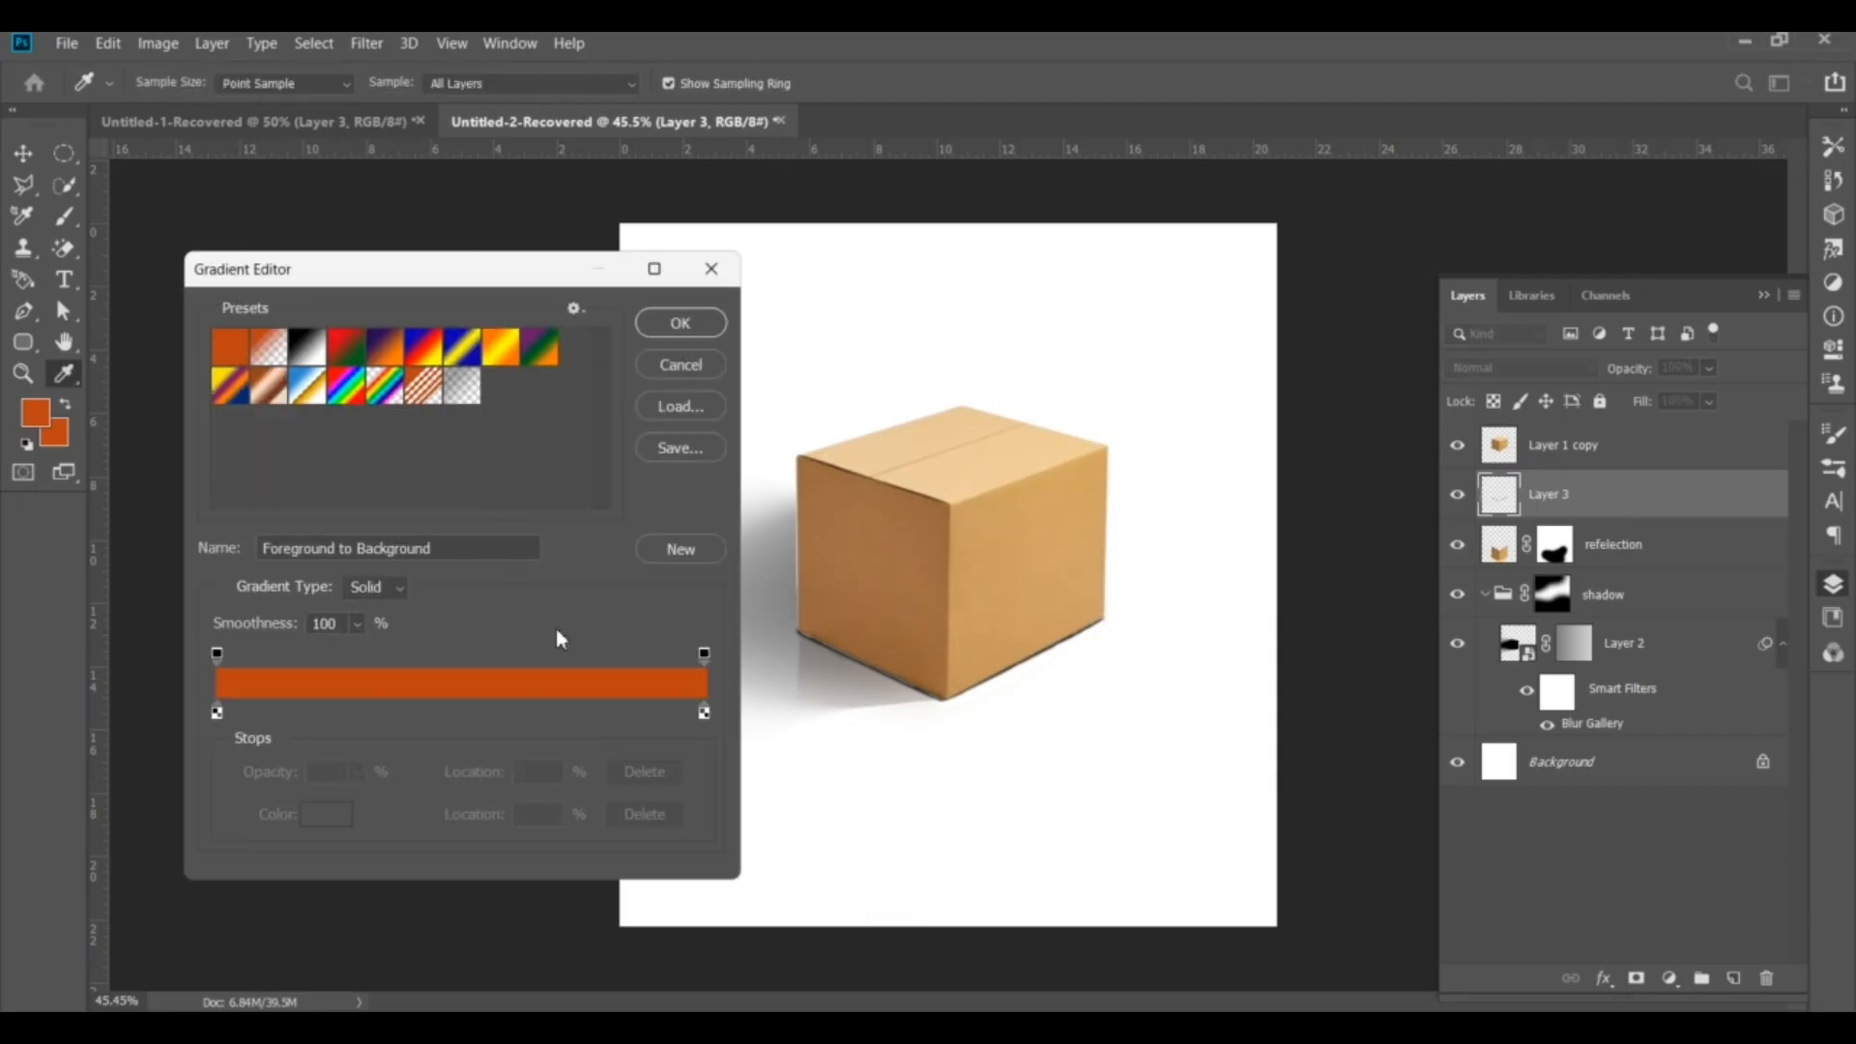
left_click(704, 712)
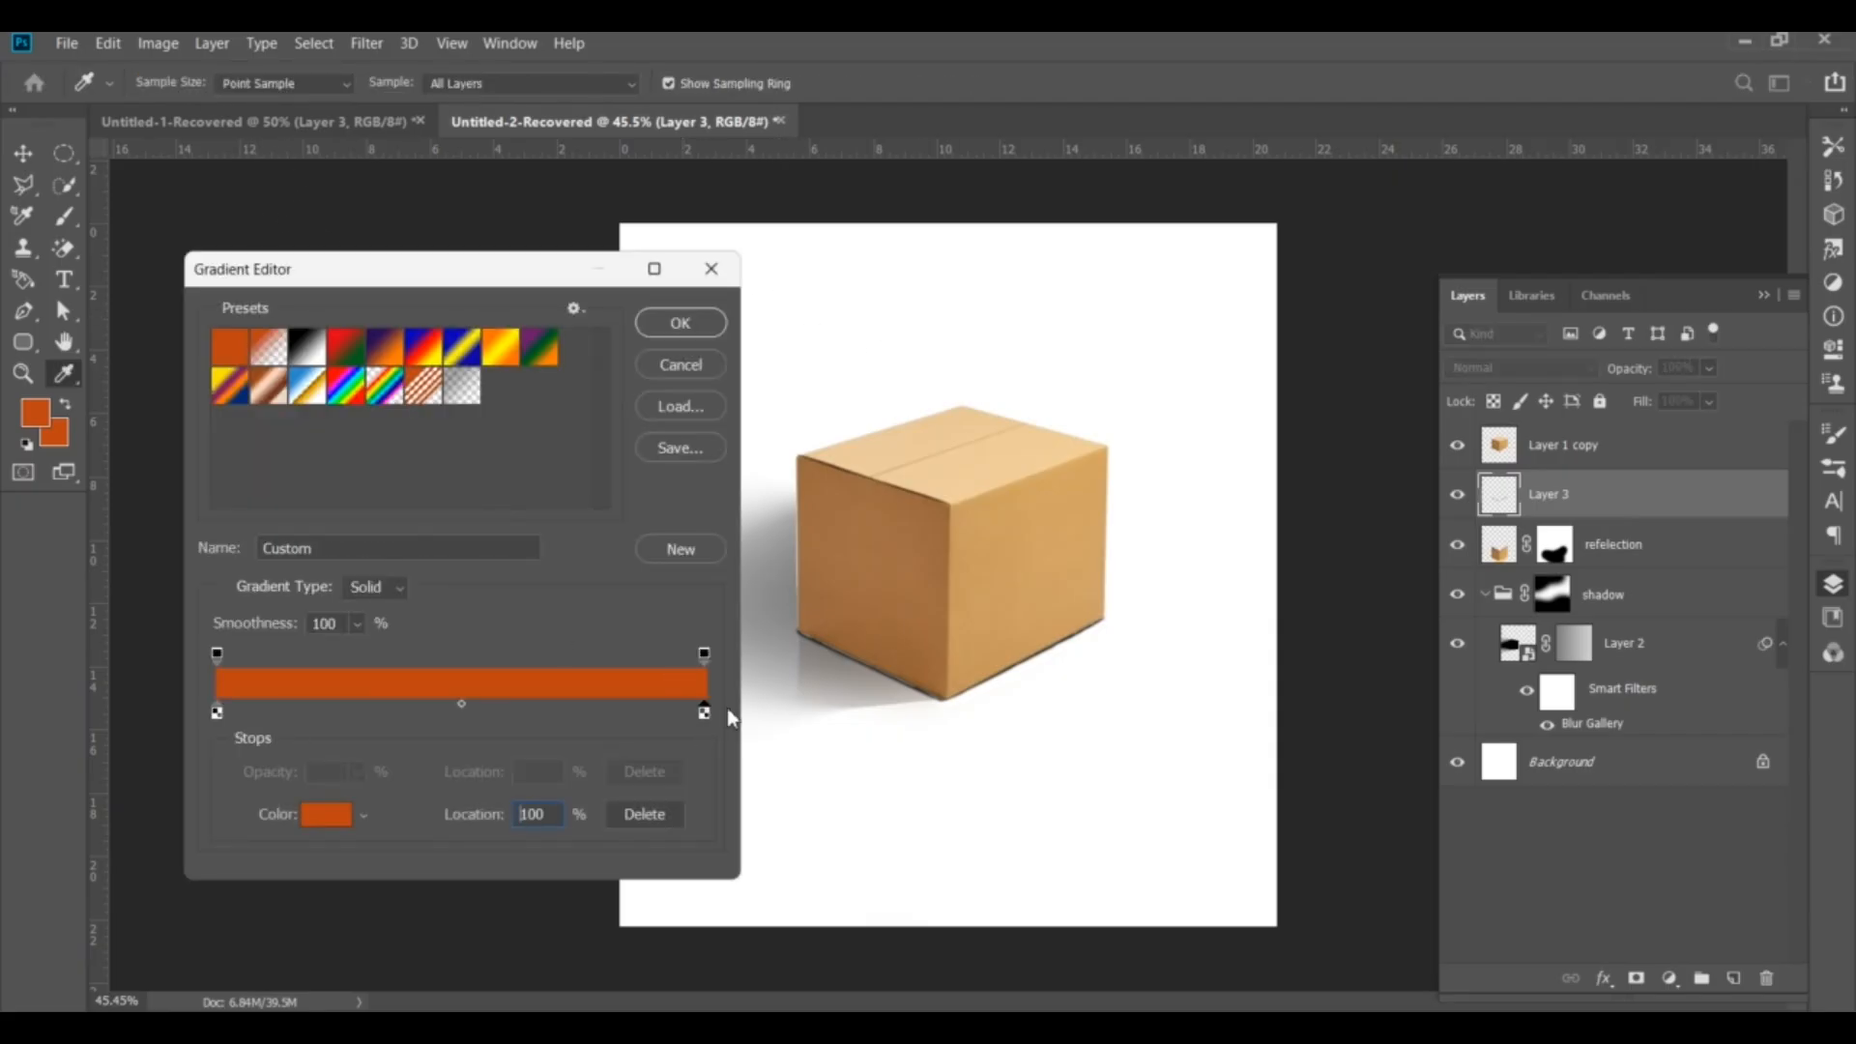
double_click(704, 716)
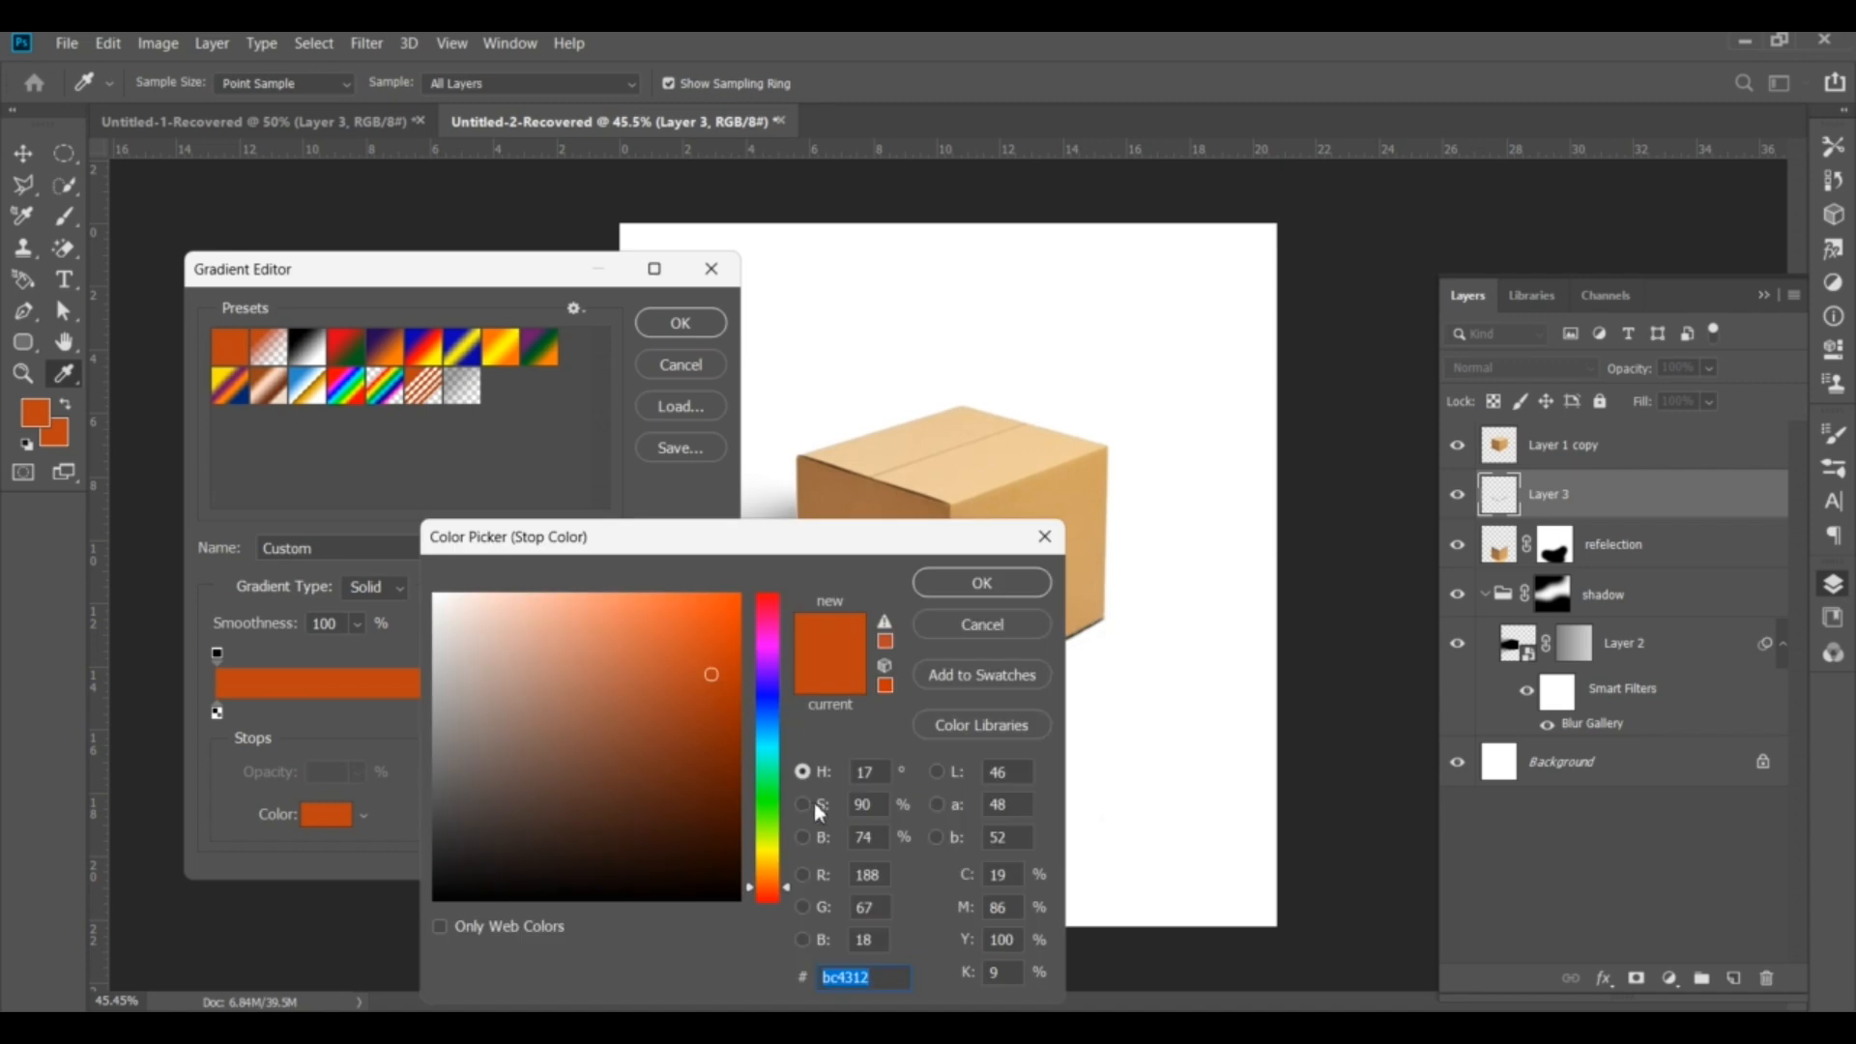
type("979797")
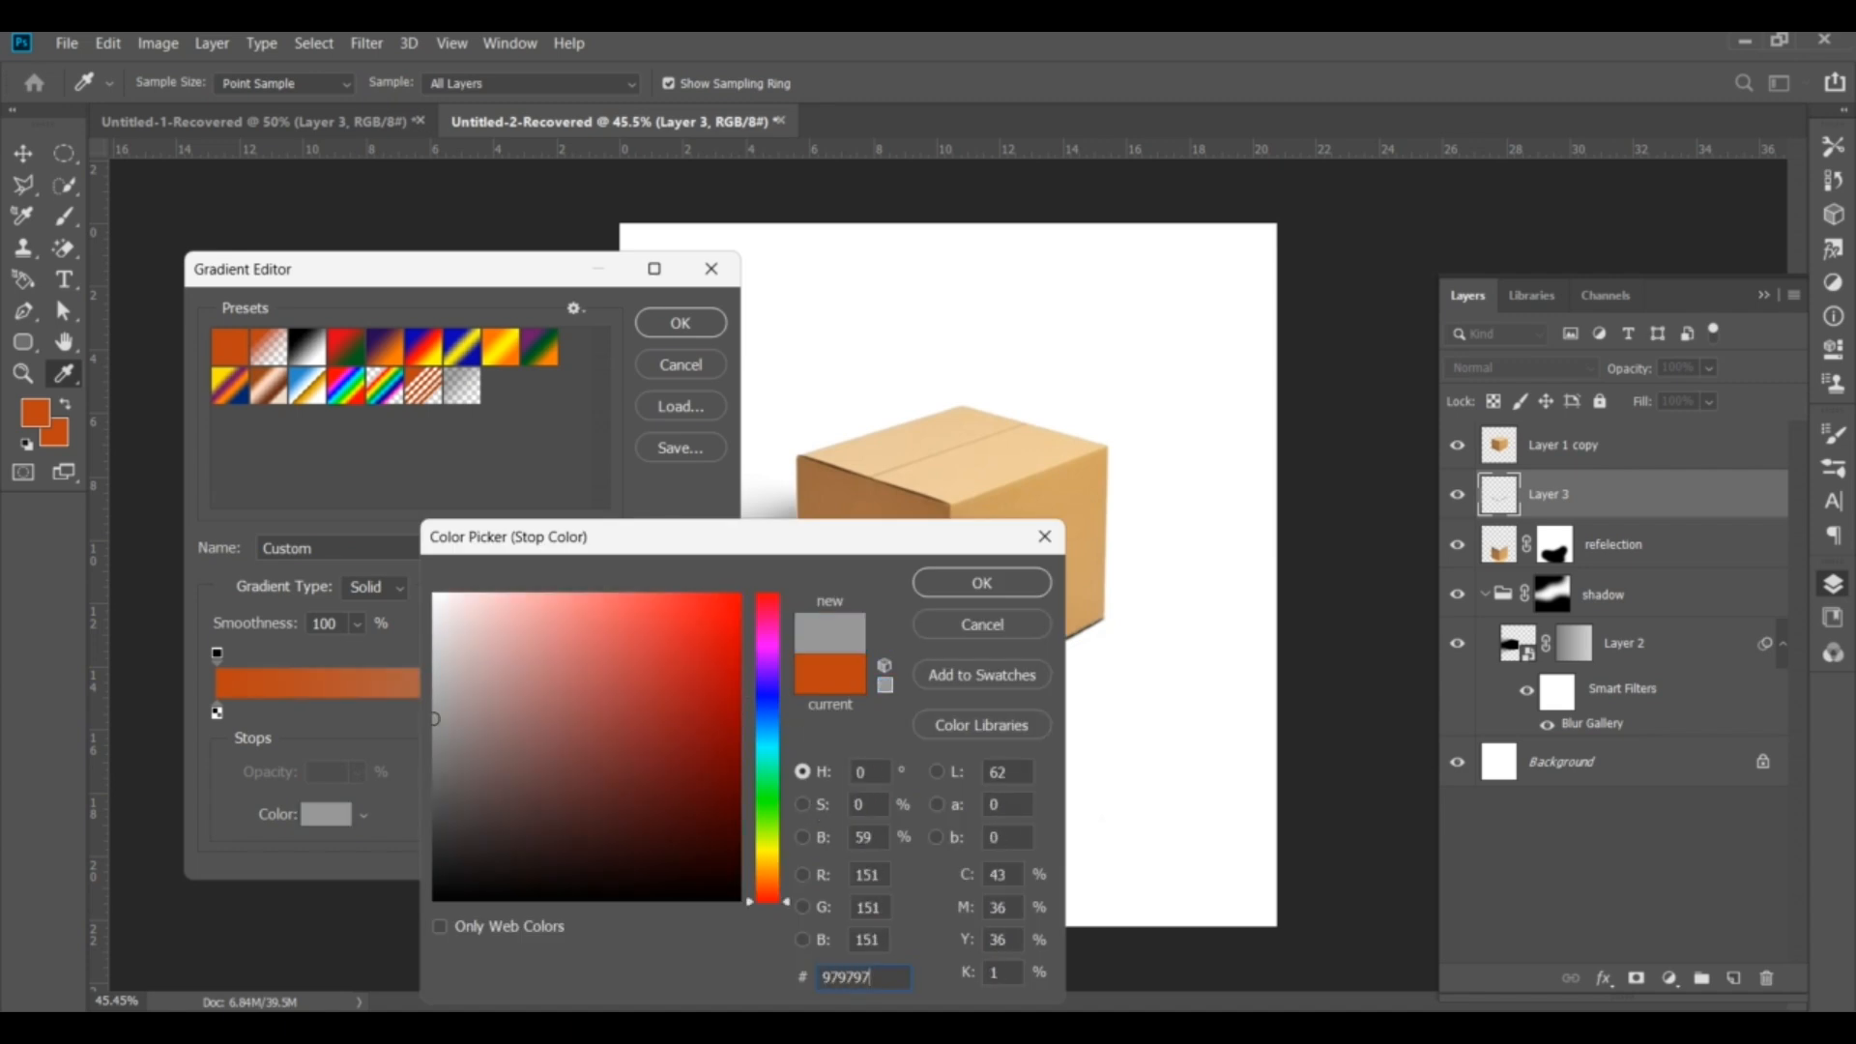
left_click(953, 573)
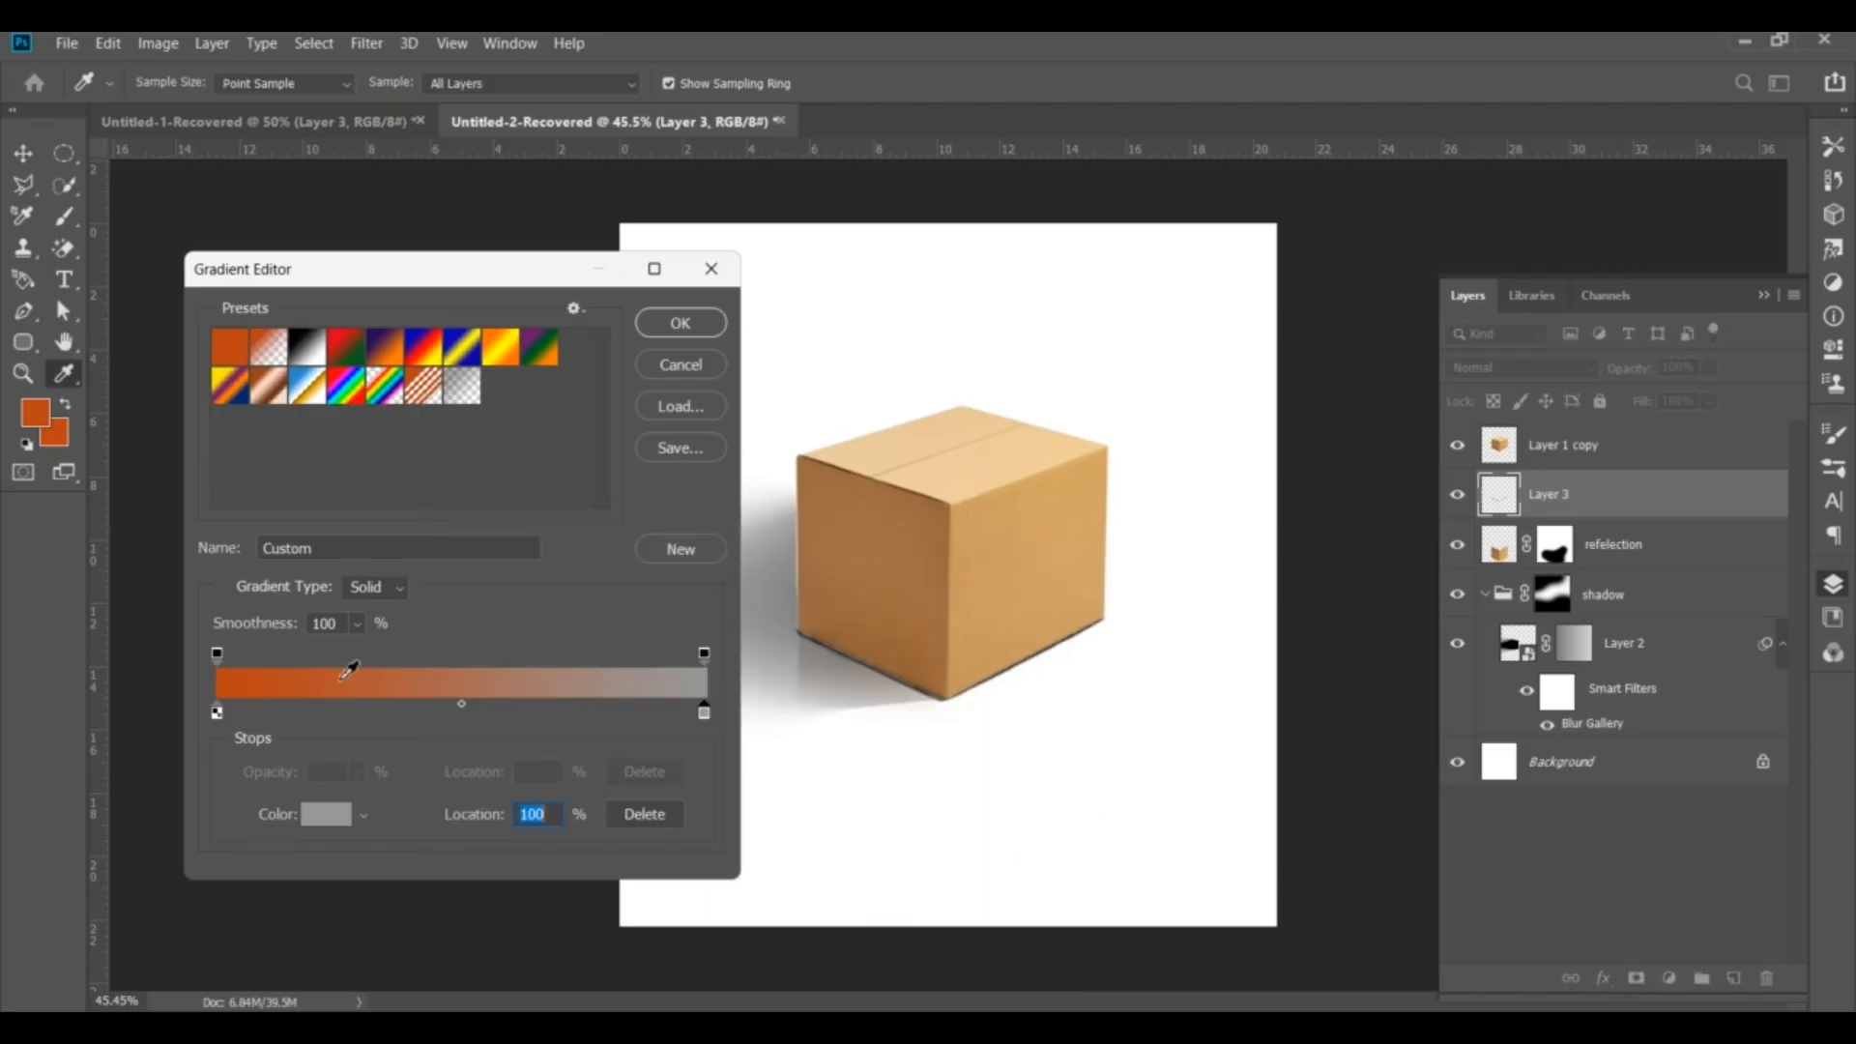
Set the gradient's start colour stop to dddddd and accept the edited gradient
double_click(216, 715)
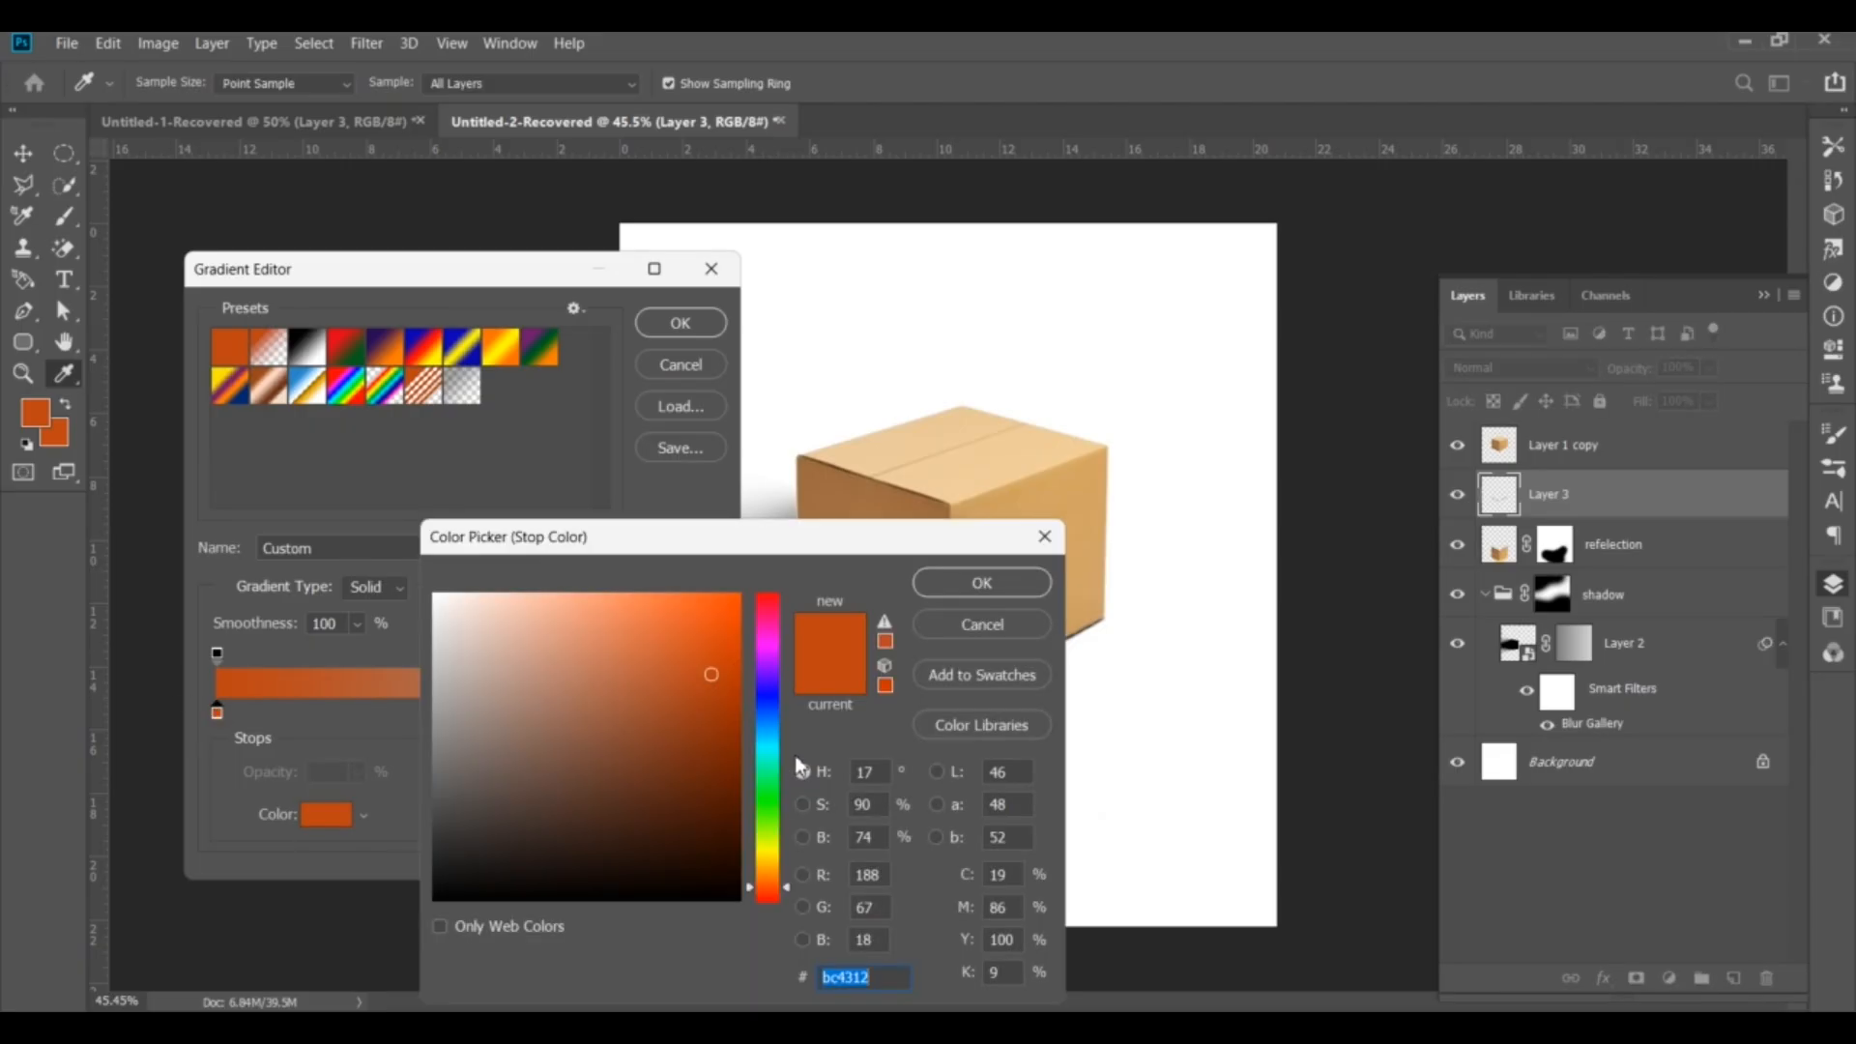
type("dddddd")
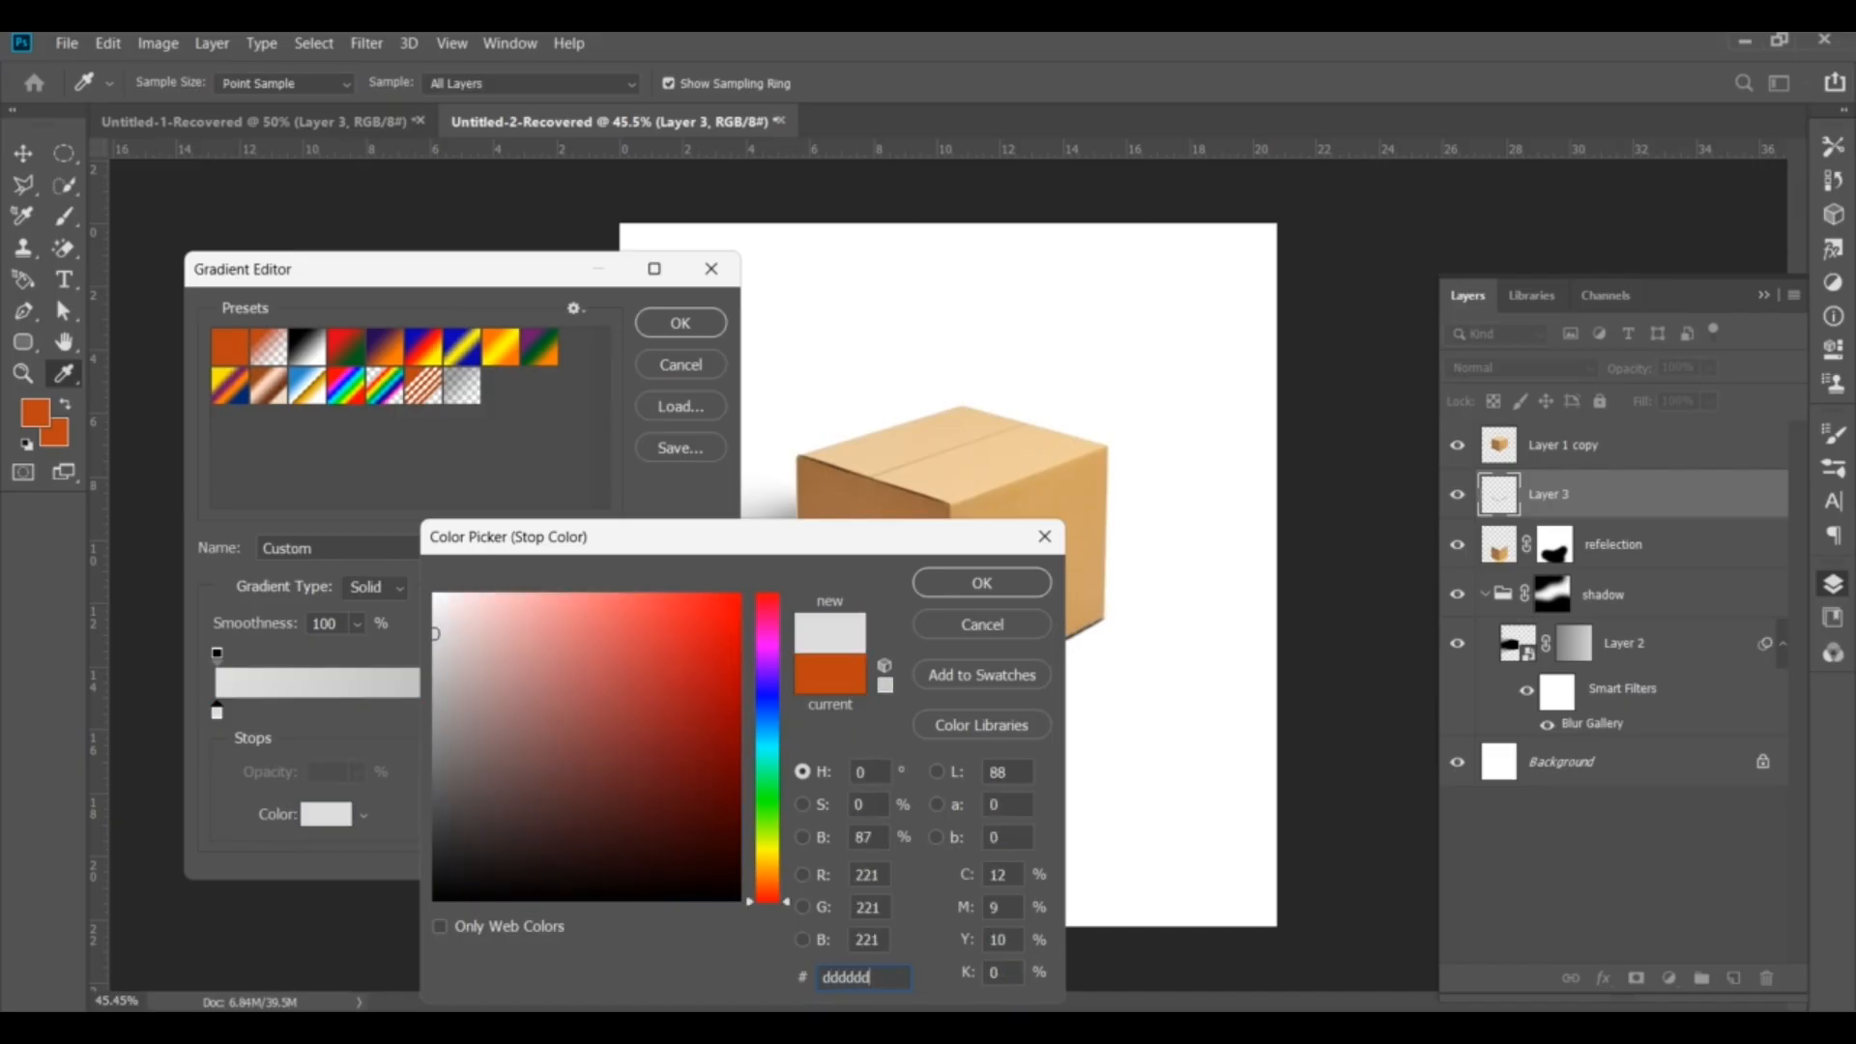
left_click(982, 582)
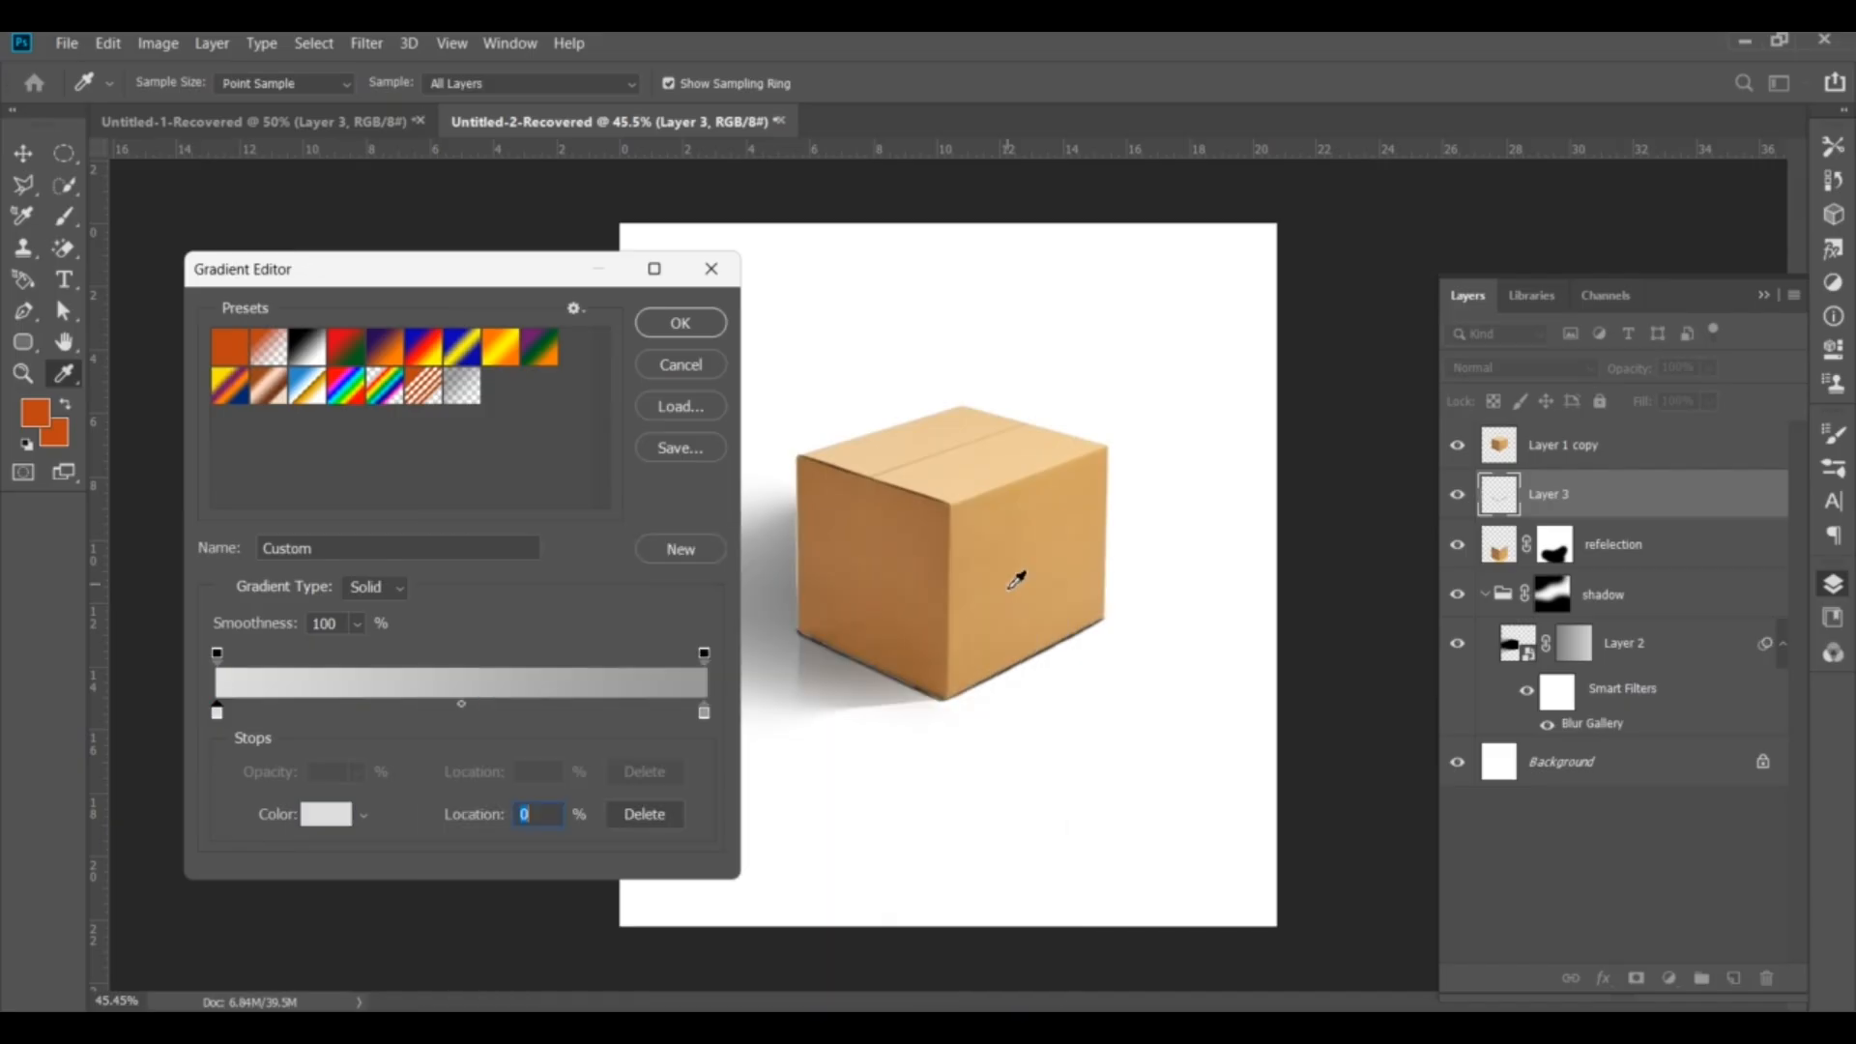
left_click(682, 323)
Fill Layer 3 with a vertical linear gradient from mid-box up to the canvas's upper edge and set its blend mode to Multiply
left_click_drag(900, 582, 912, 205)
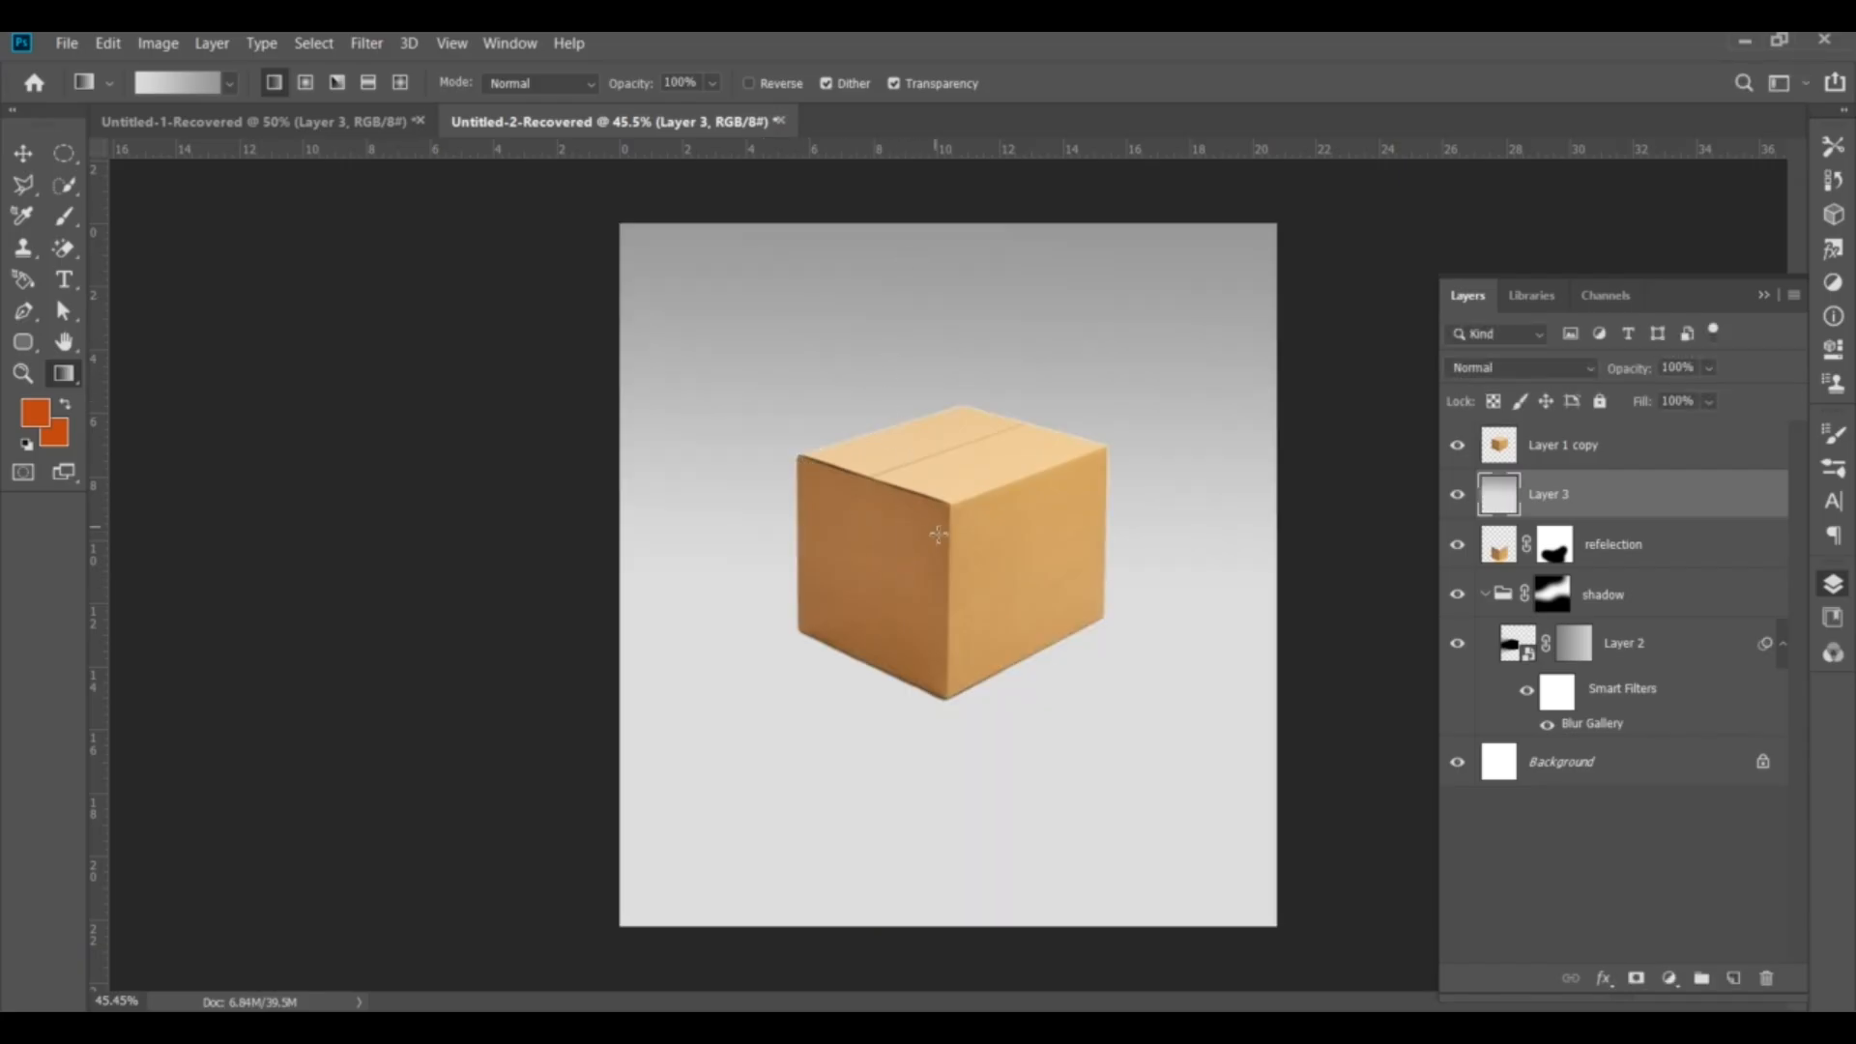
left_click_drag(950, 581, 942, 224)
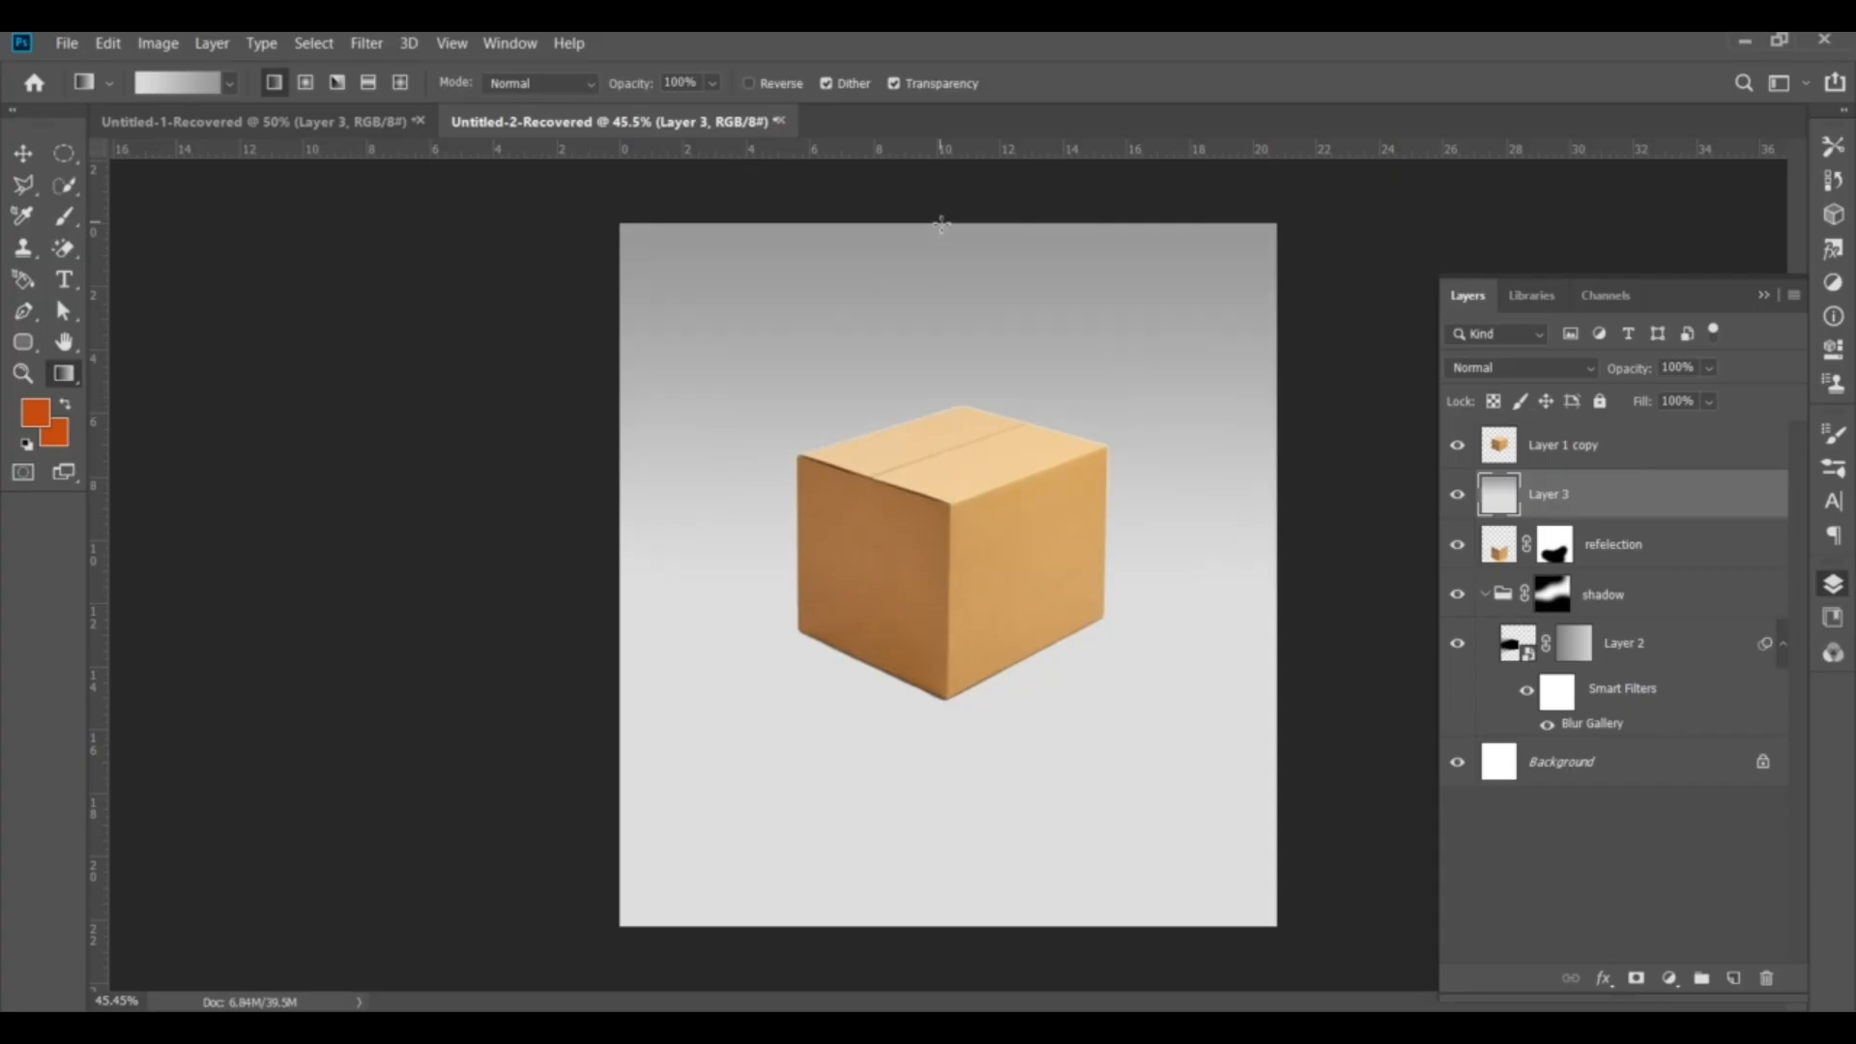
left_click(1520, 368)
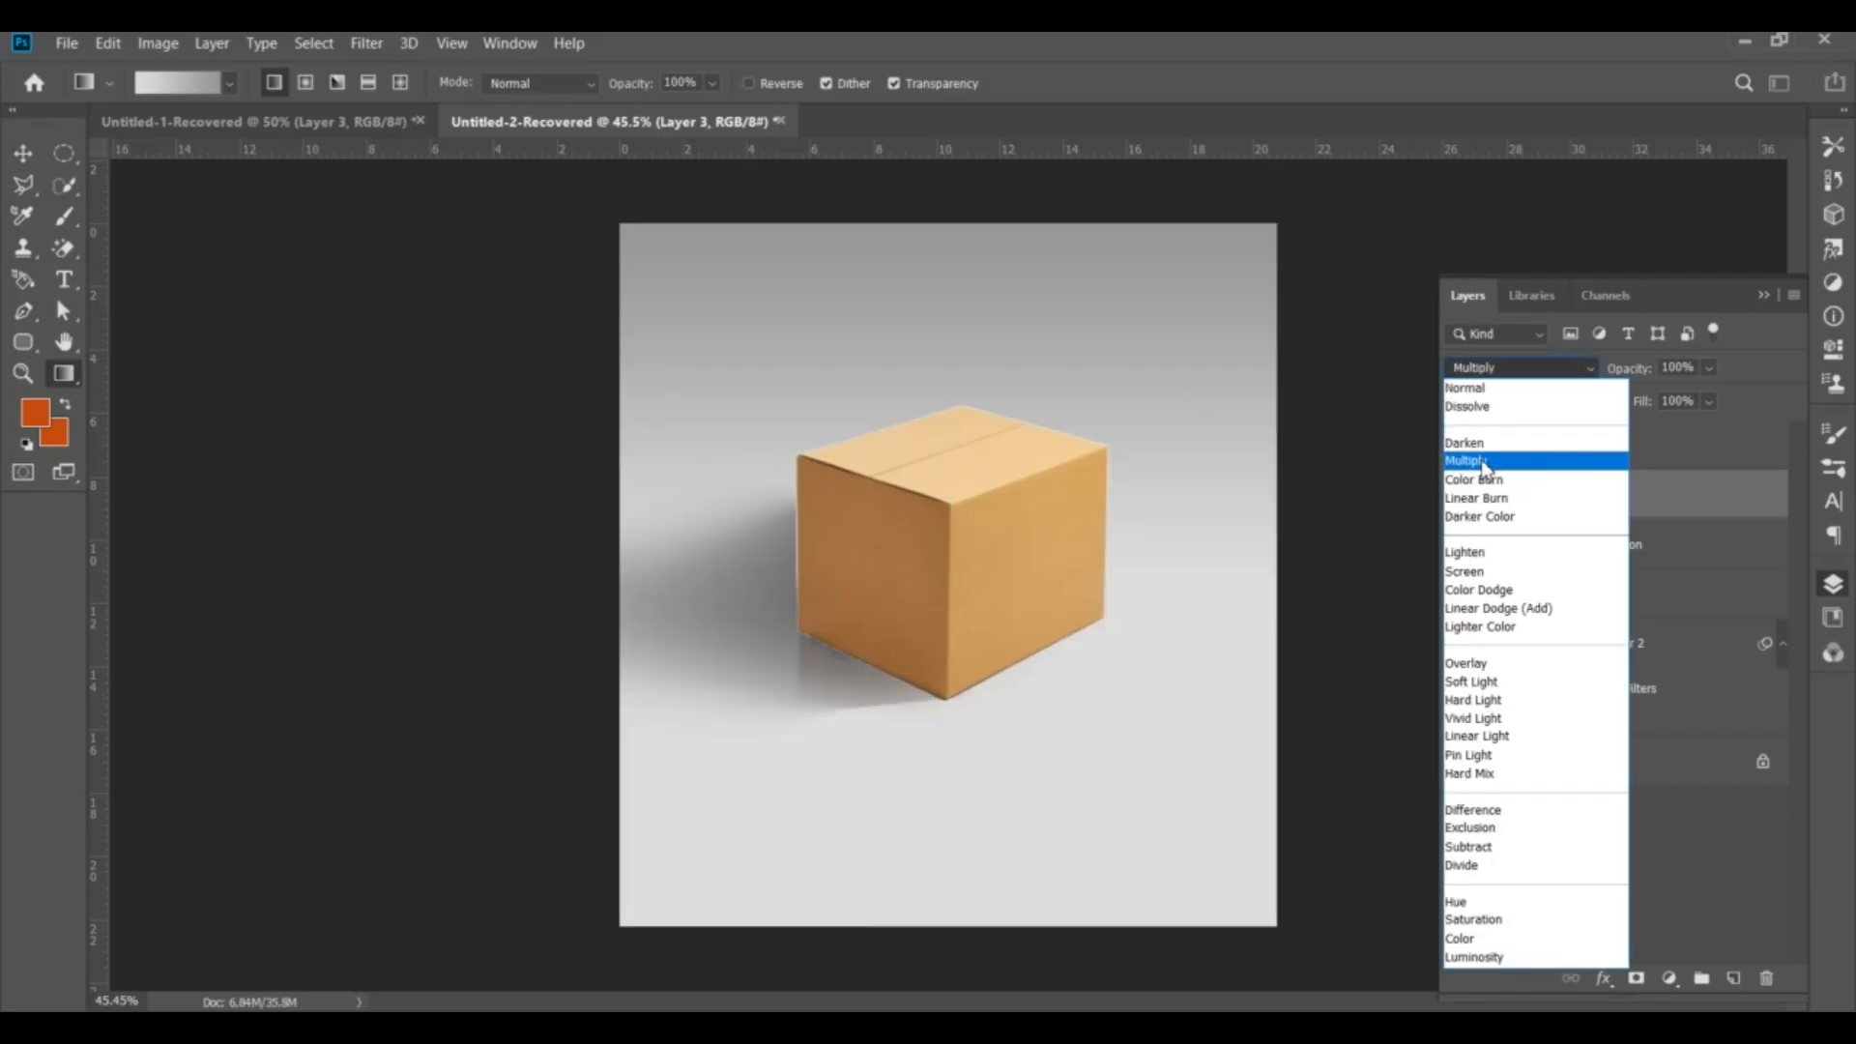
left_click(1485, 462)
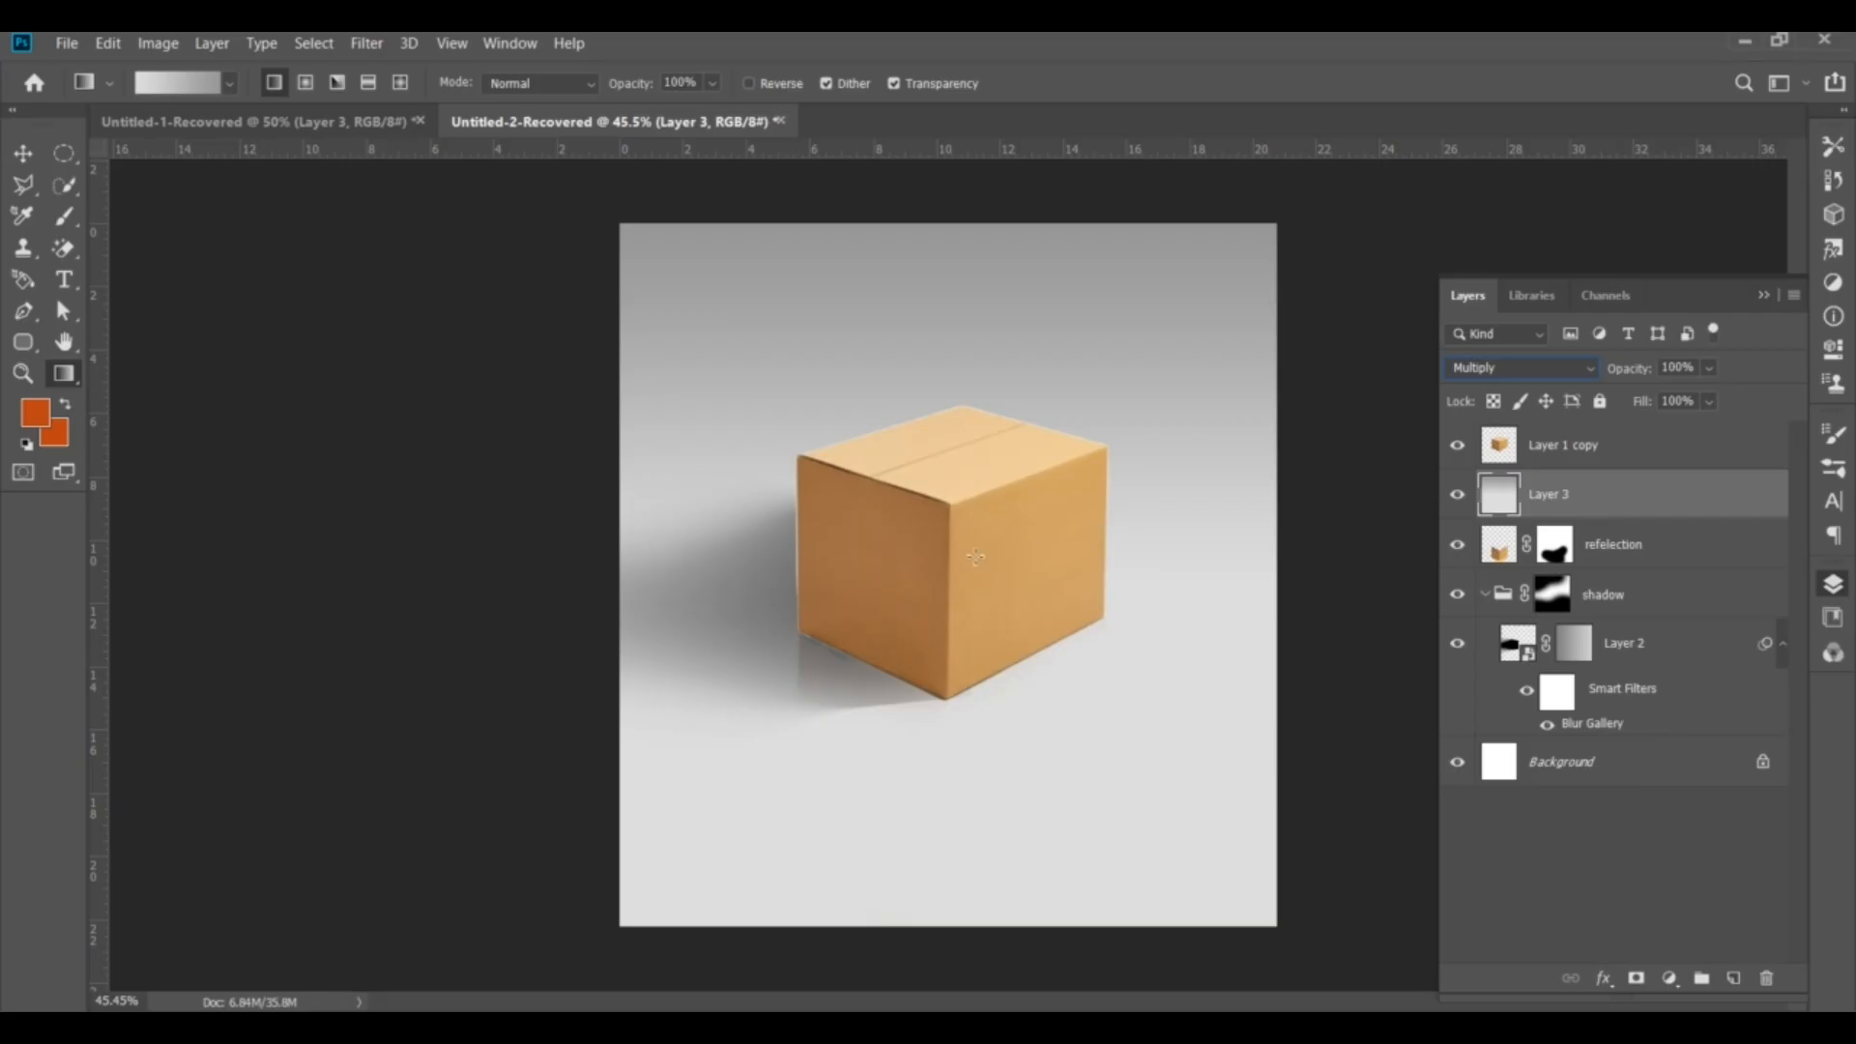
left_click_drag(954, 597, 961, 222)
left_click_drag(919, 557, 923, 233)
left_click(23, 153)
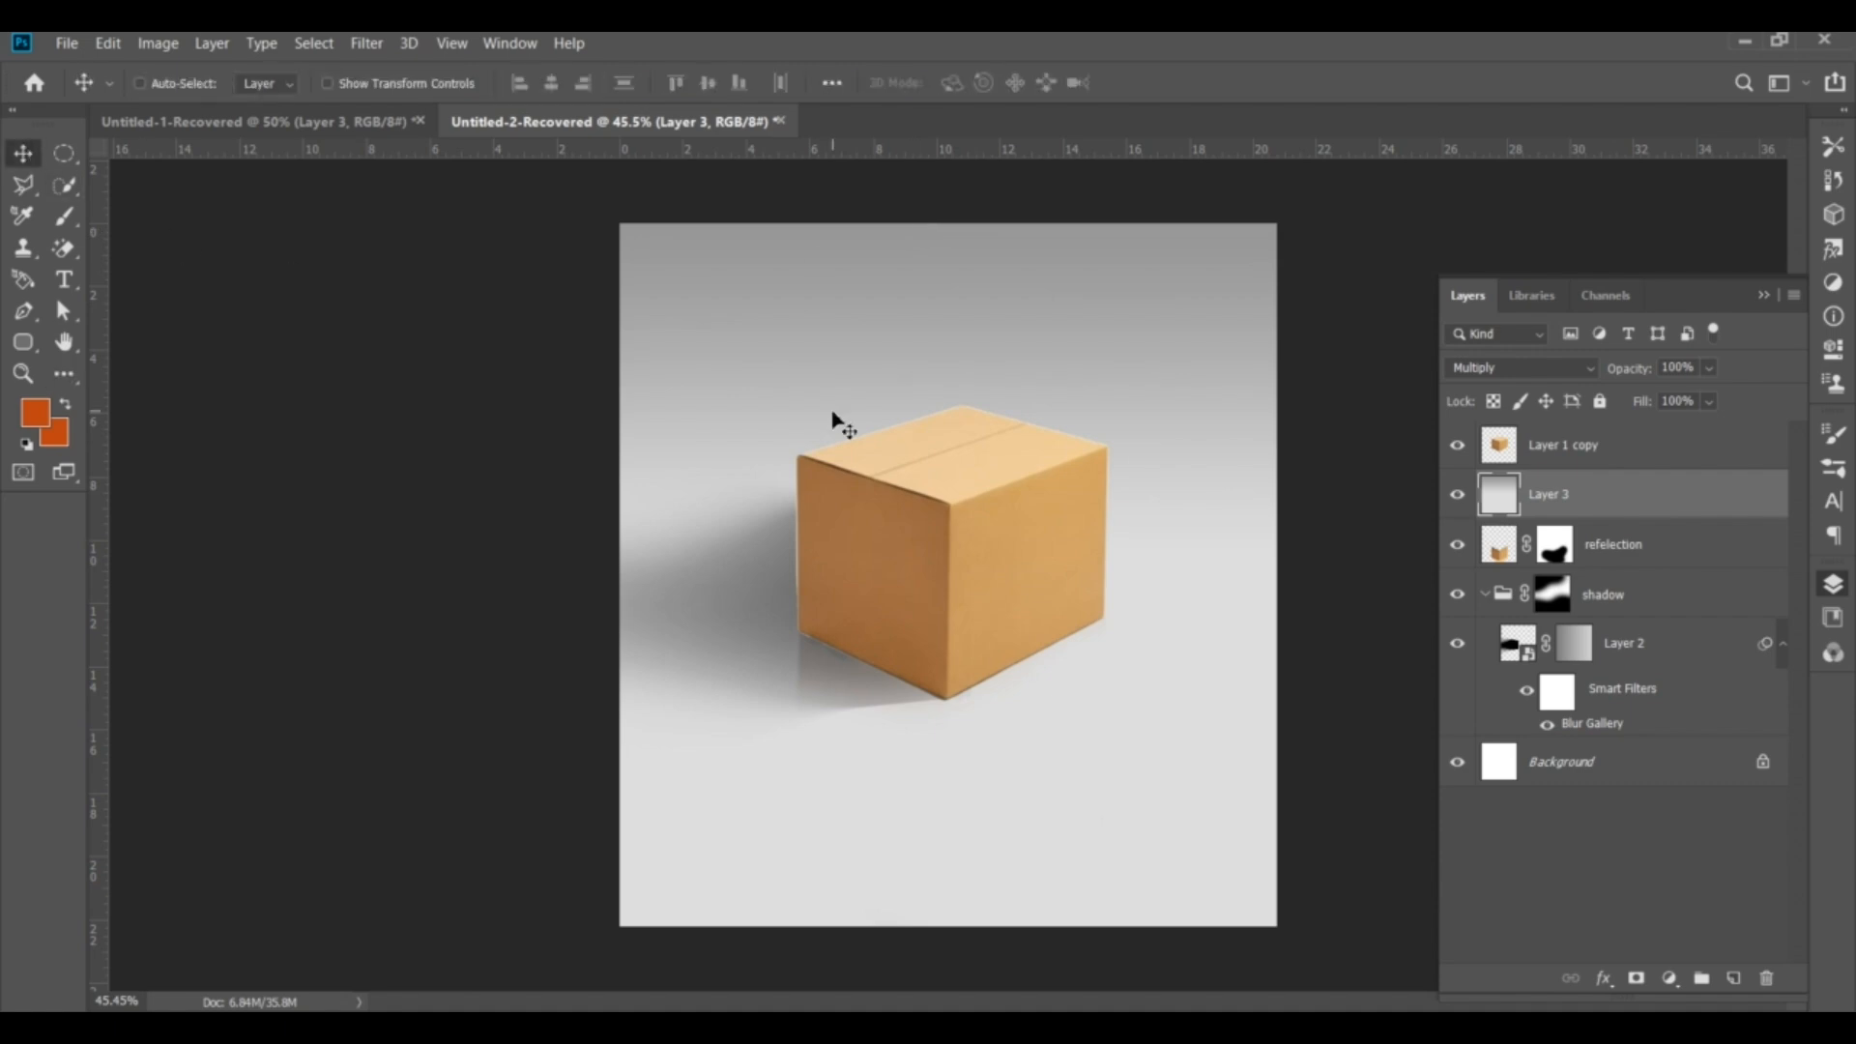
Add a Curves adjustment above the box layer, Layer 1 copy, and lower its white point input to just below 226
key("alt+bracketright")
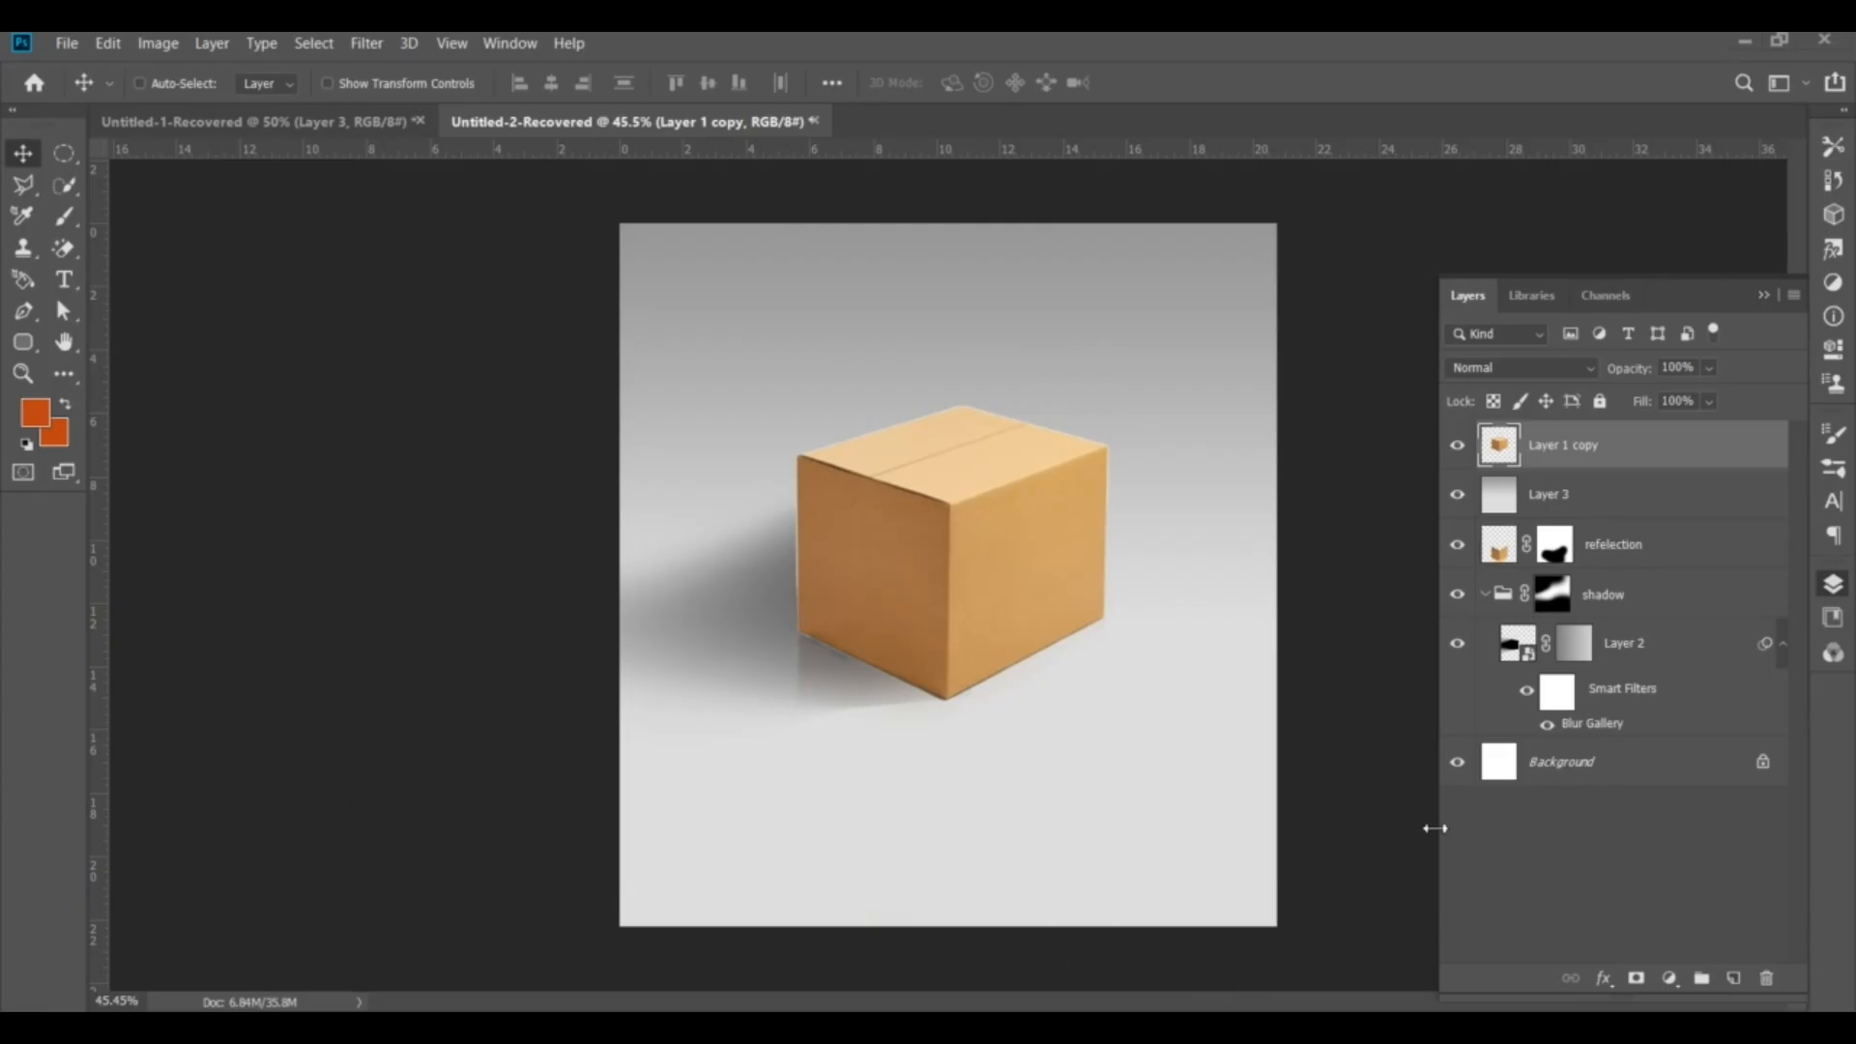
left_click(1672, 979)
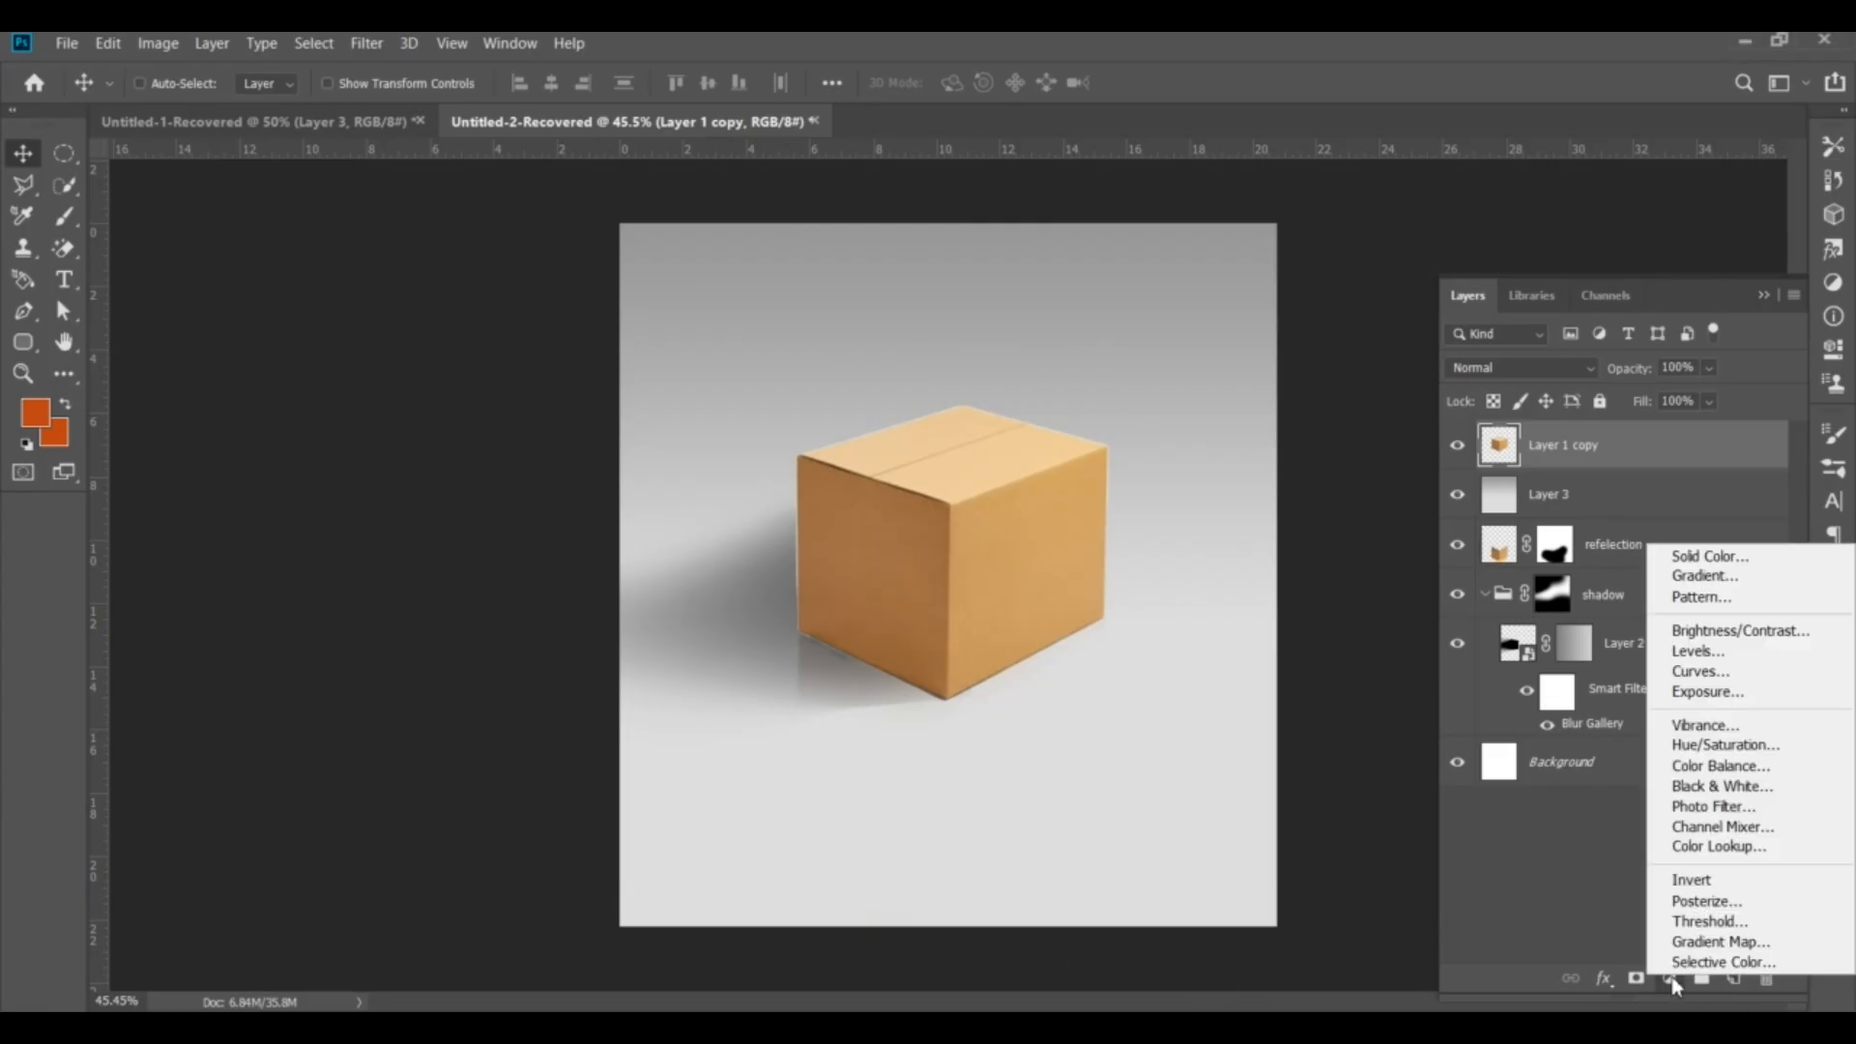
left_click(1690, 677)
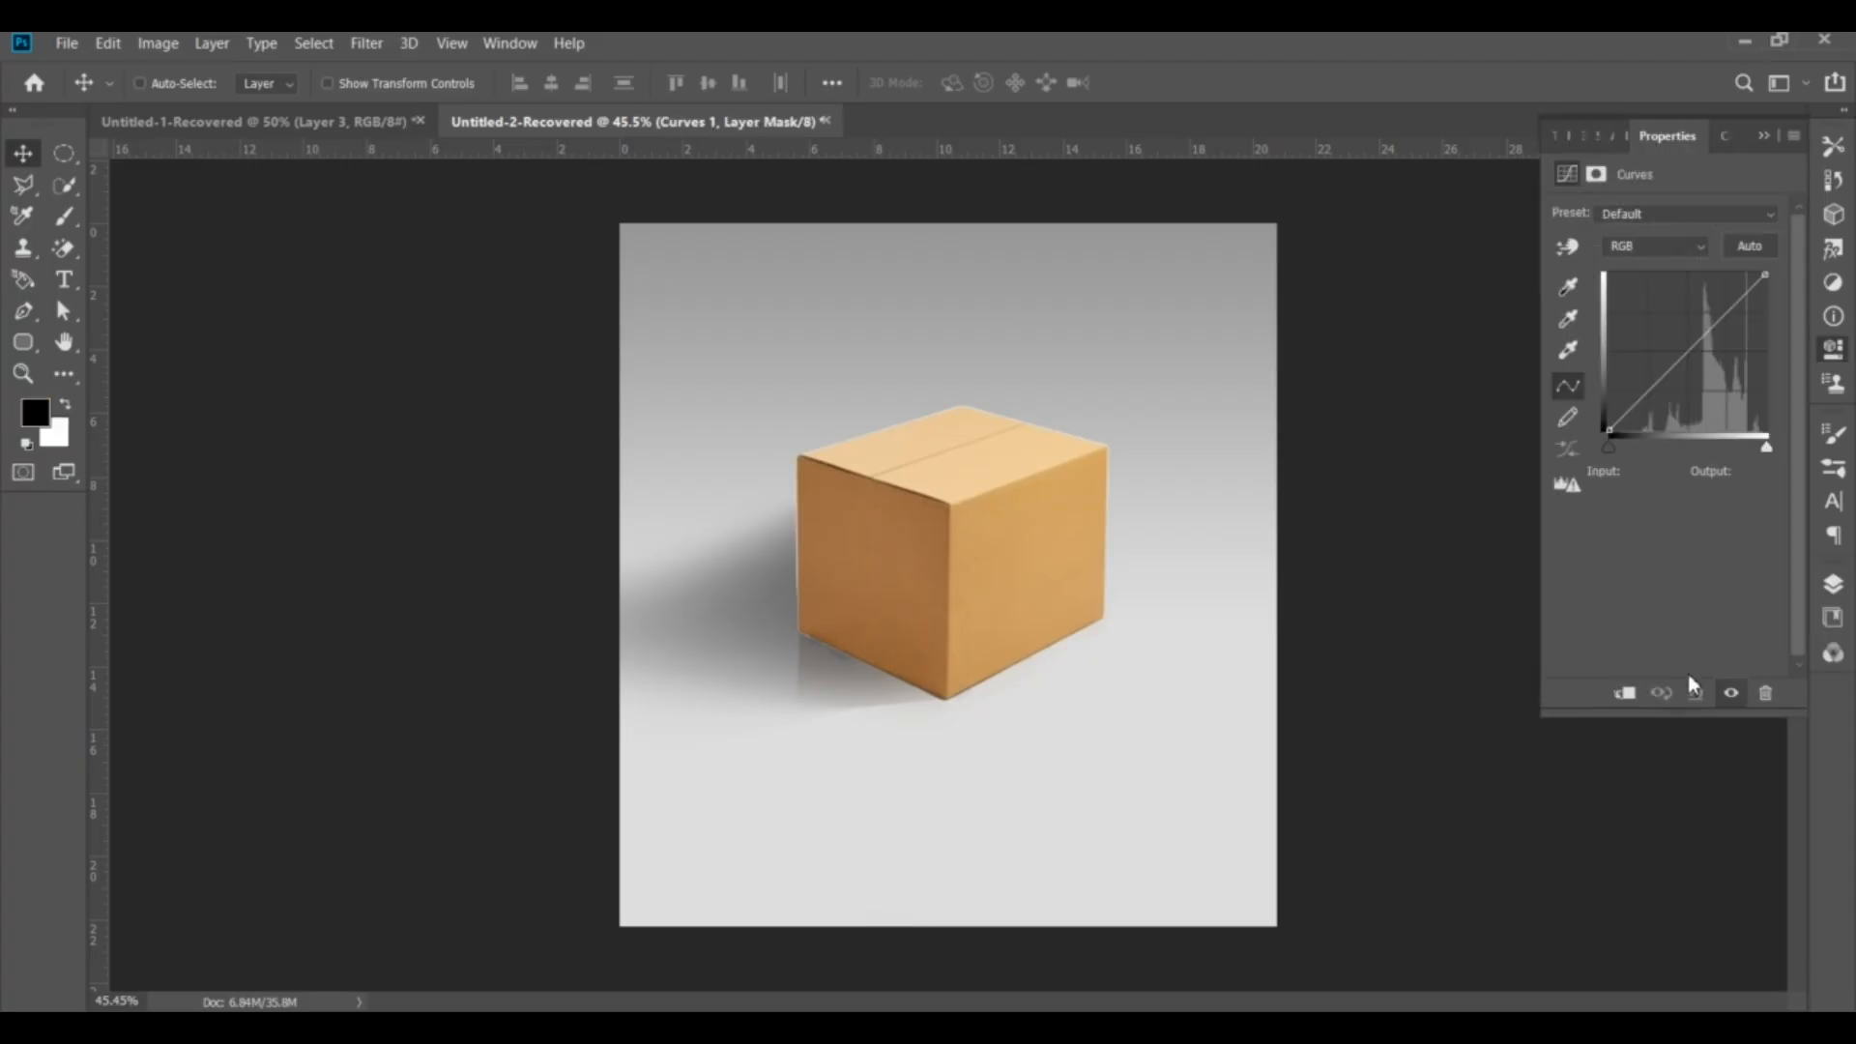
left_click_drag(1768, 451, 1754, 452)
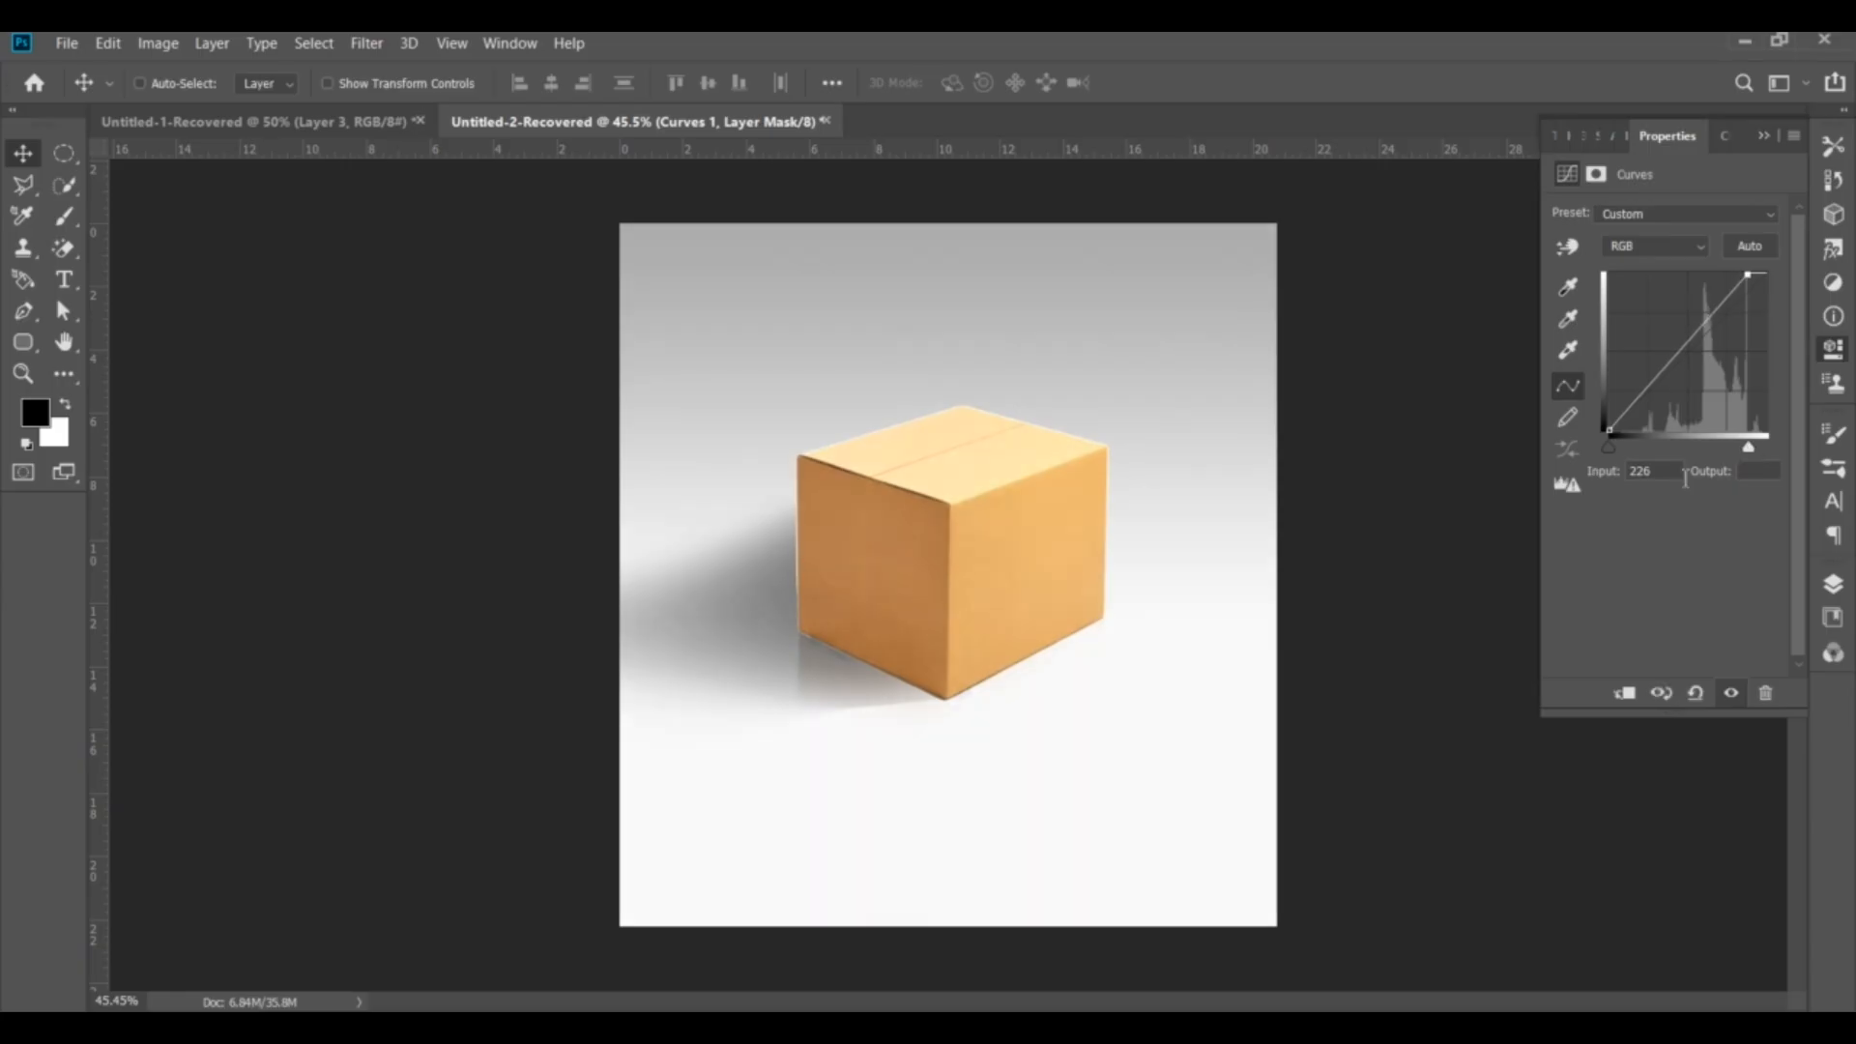
key("Down")
key("Down")
key("Down")
Invert the Curves 1 mask to black and clip the adjustment to the box layer
left_click(1833, 584)
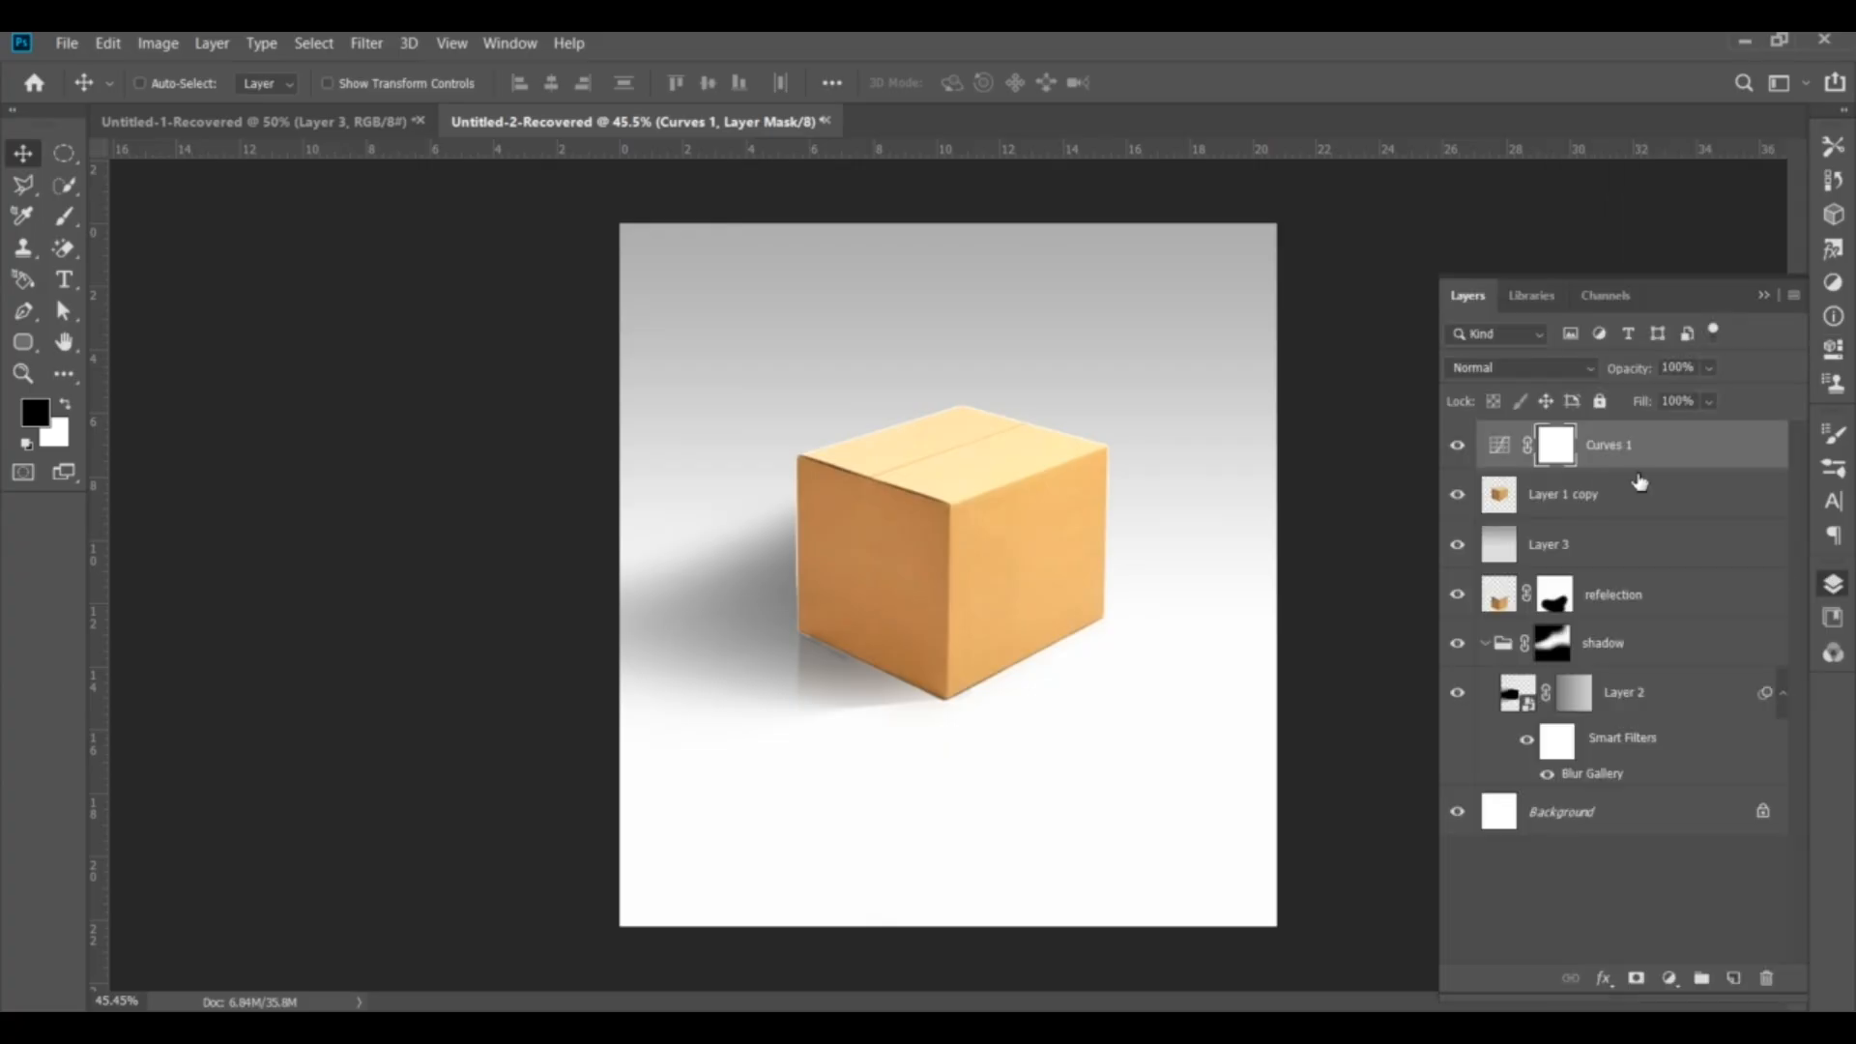
key("ctrl+i")
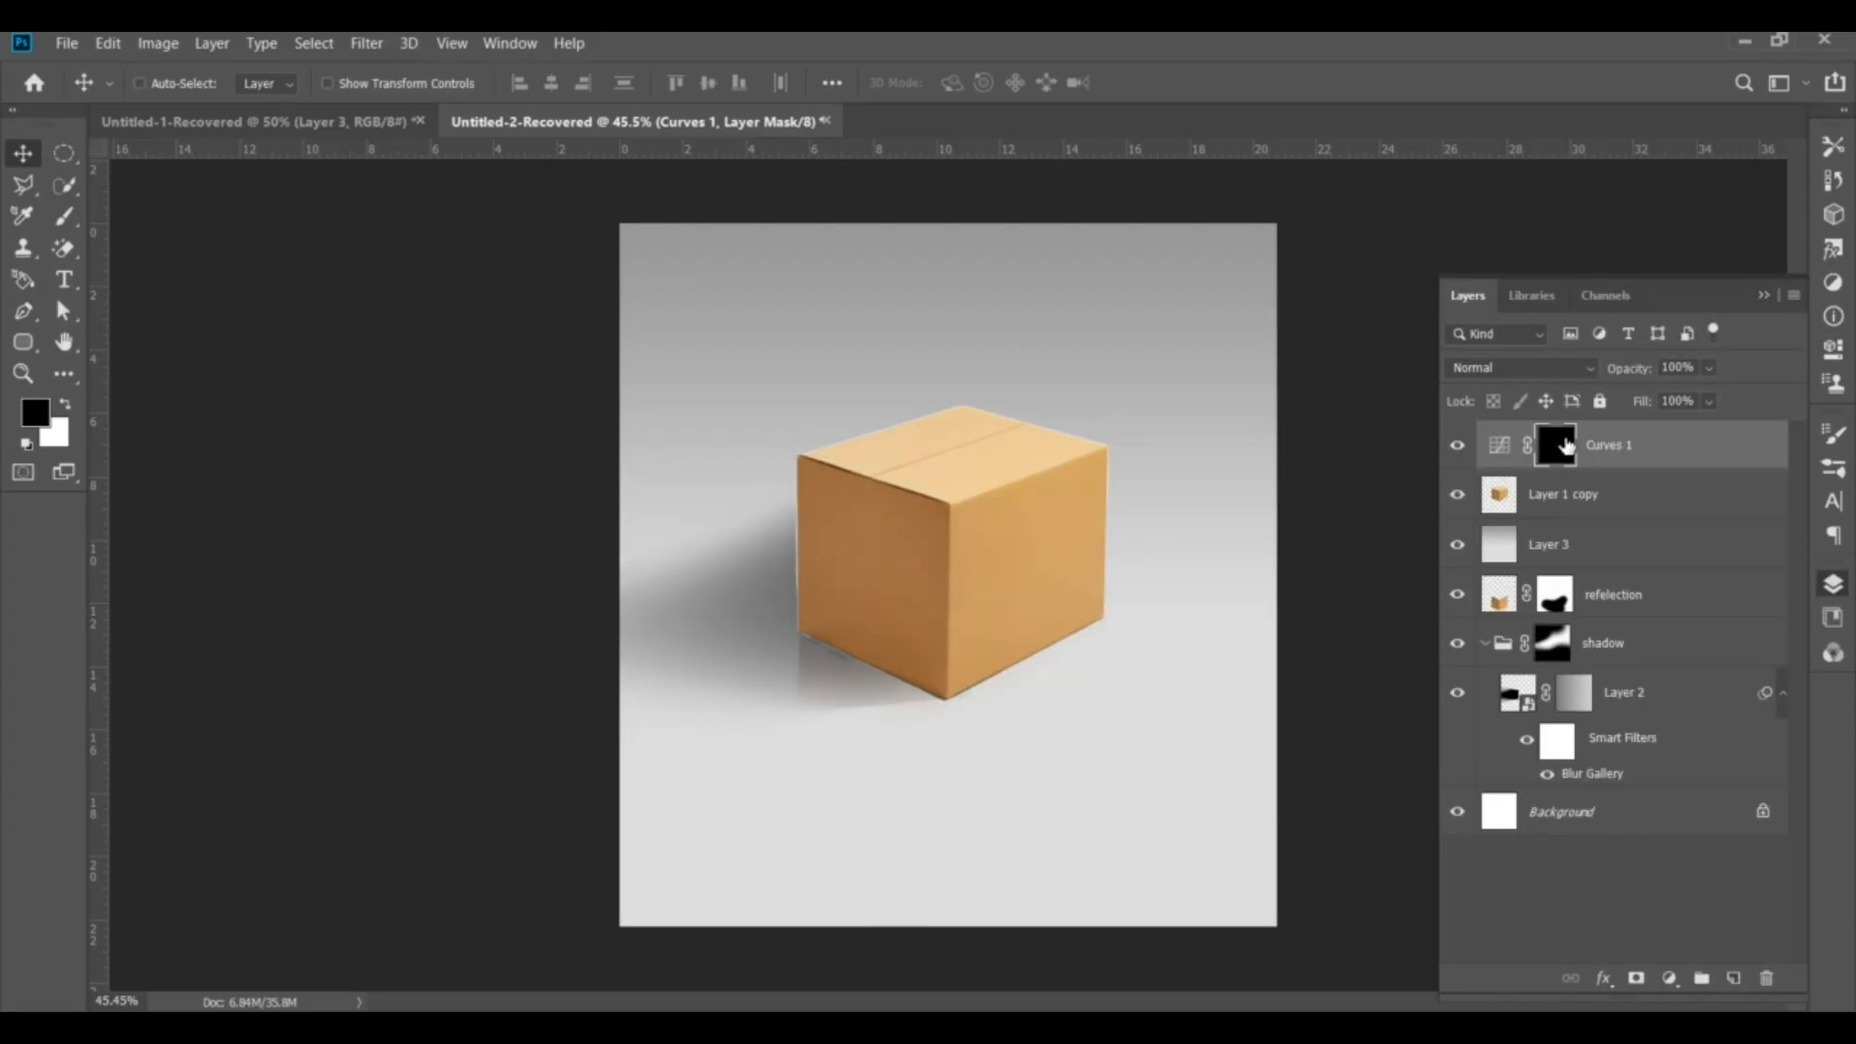
left_click(1501, 468, "alt")
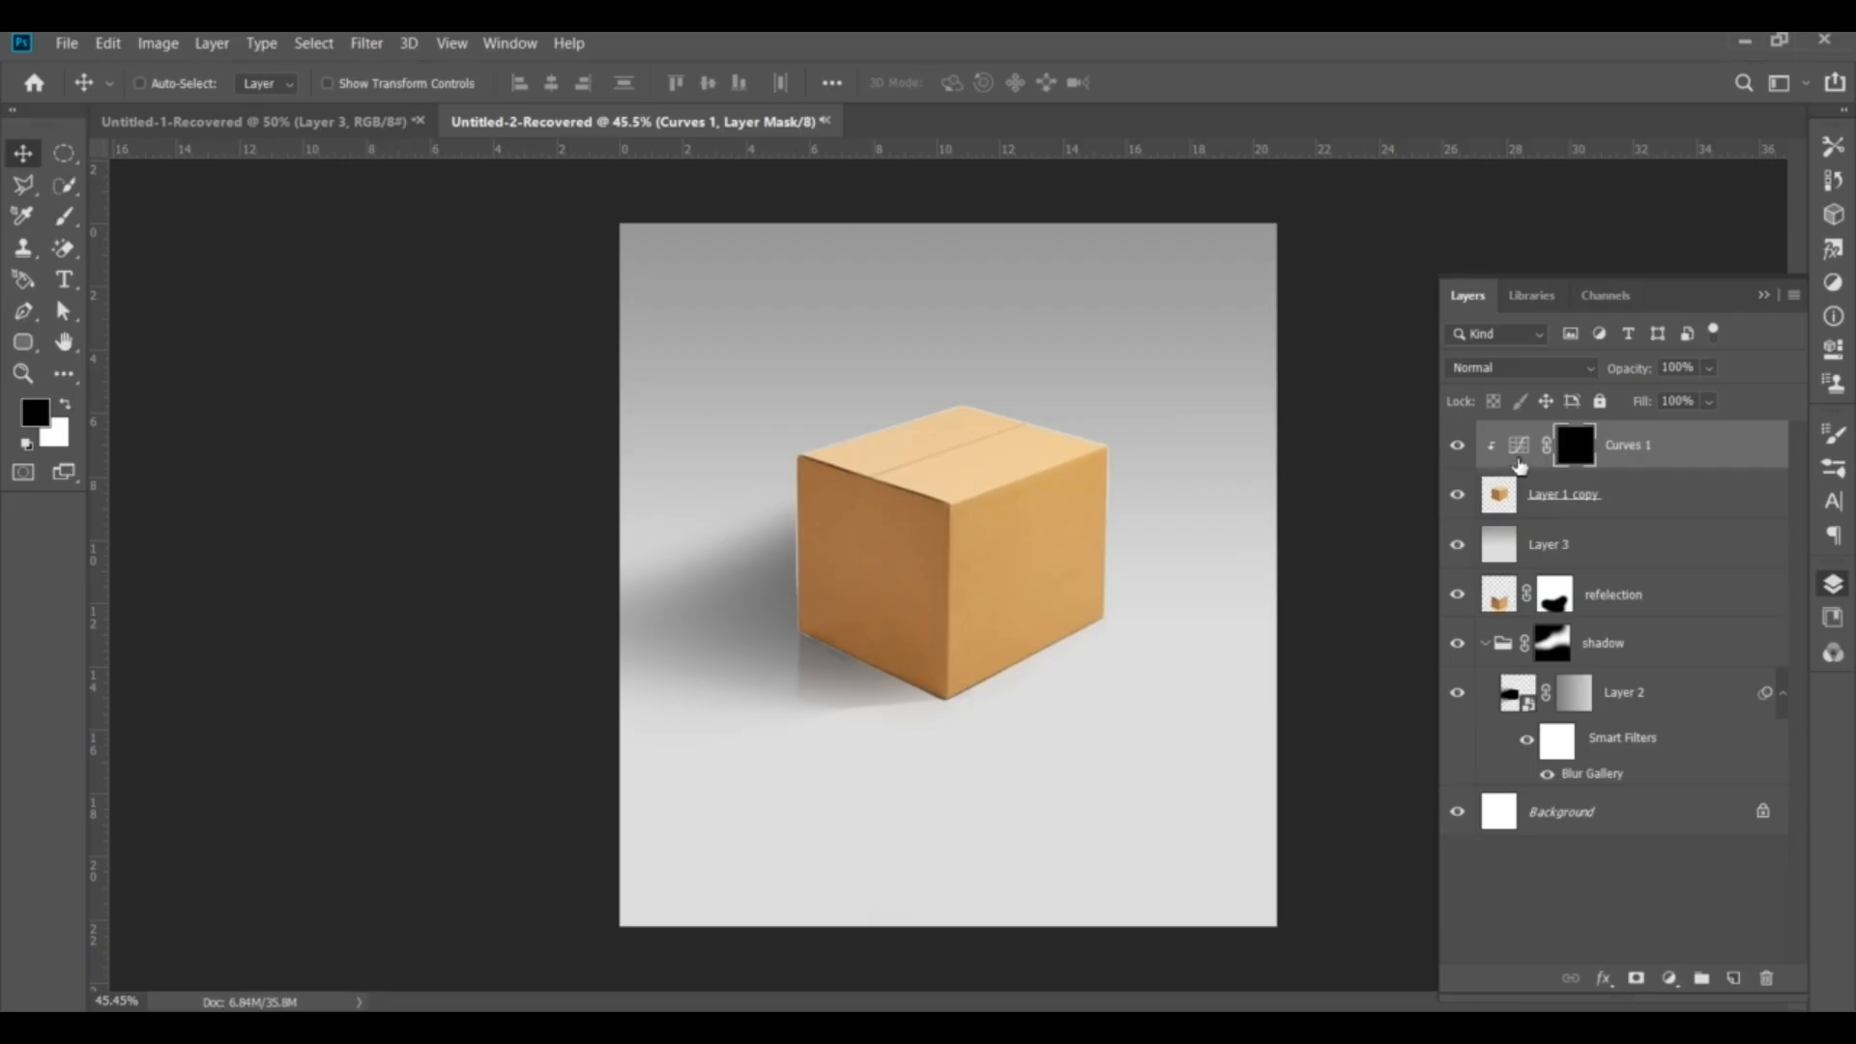
Paint white on the Curves 1 mask with a soft 500 px brush to brighten the box's upper face and right side
left_click(64, 226)
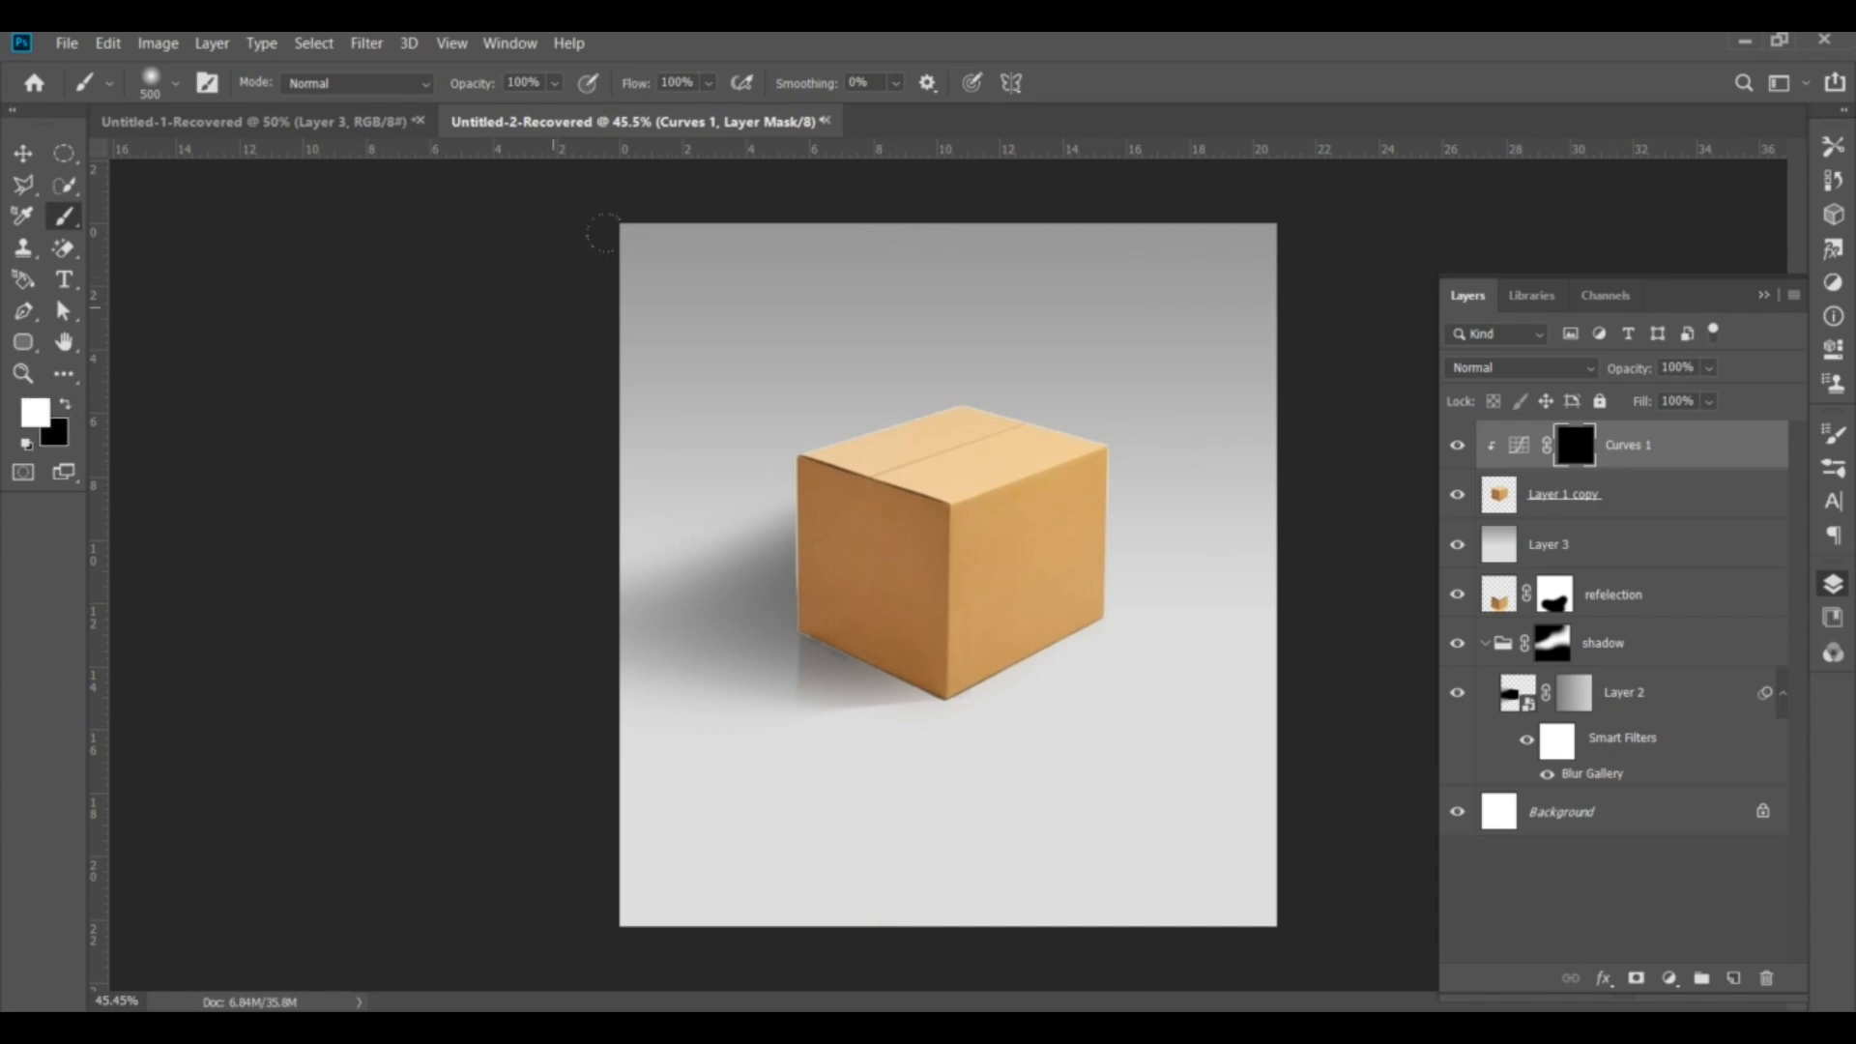
left_click_drag(897, 234, 923, 286)
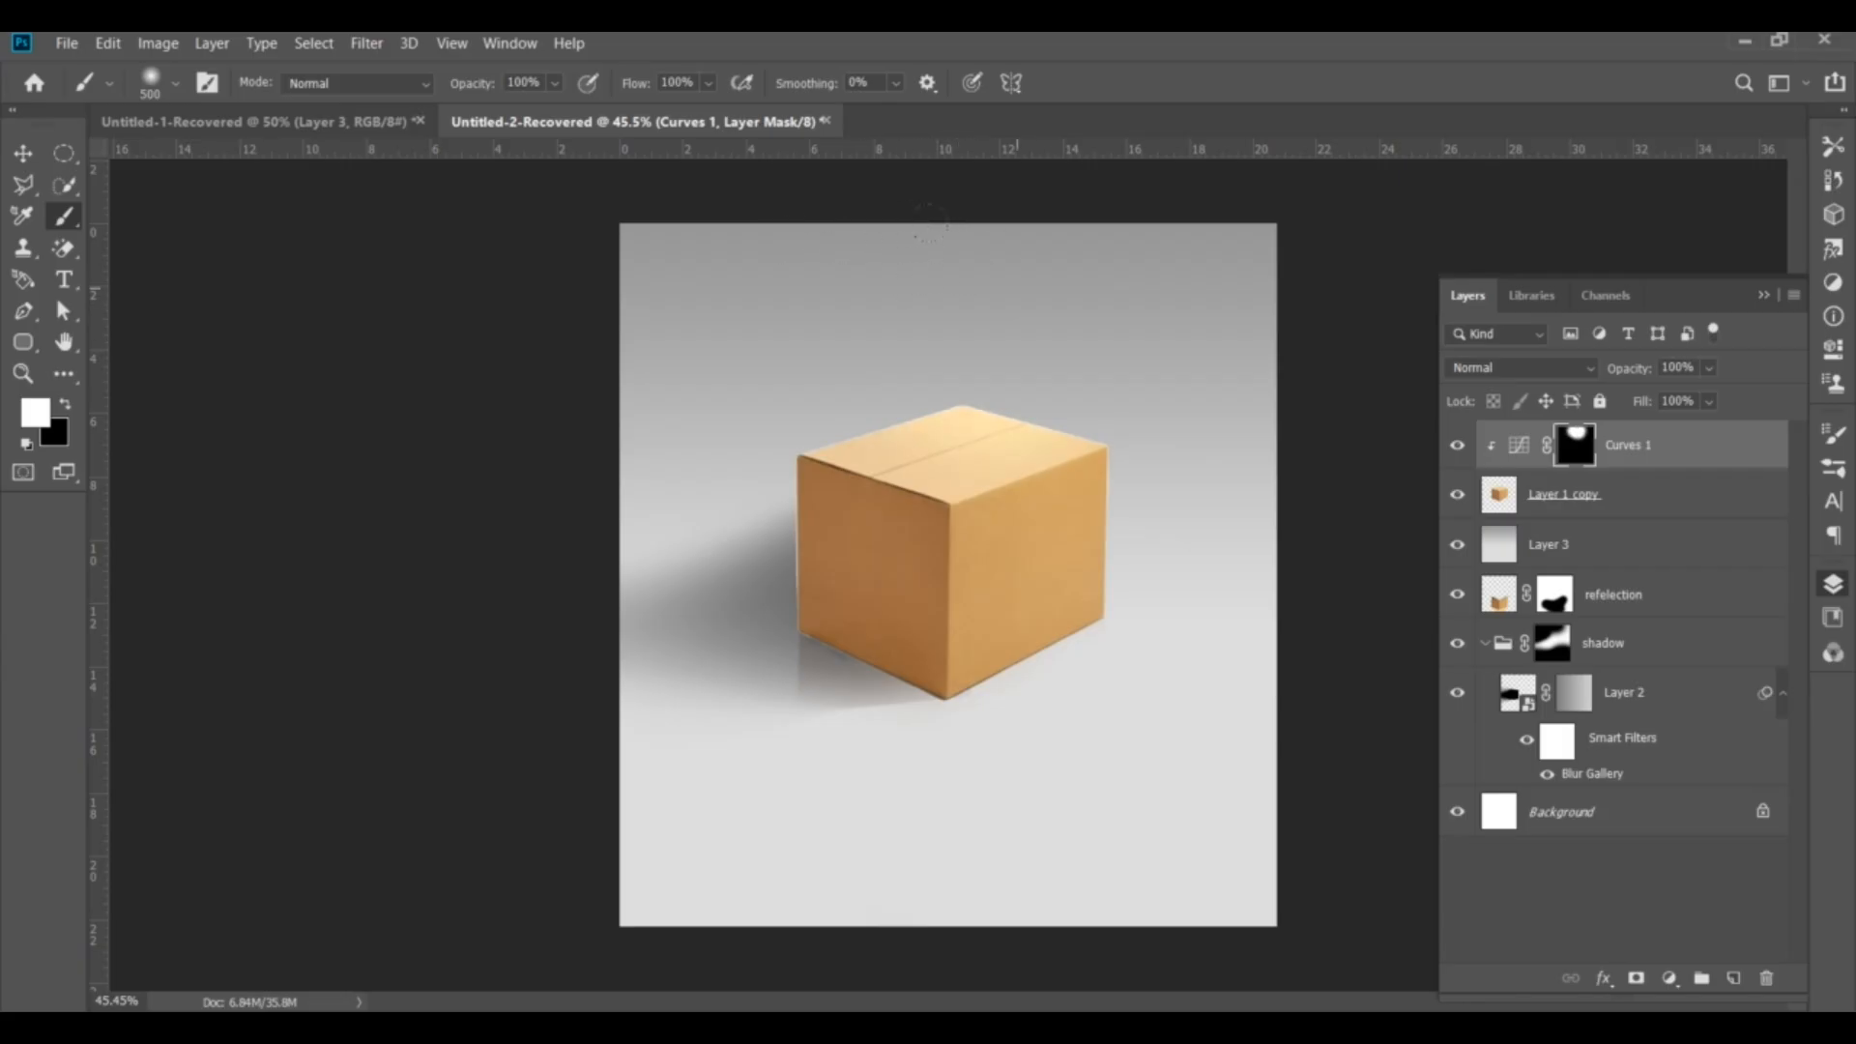
left_click_drag(1038, 599, 1118, 592)
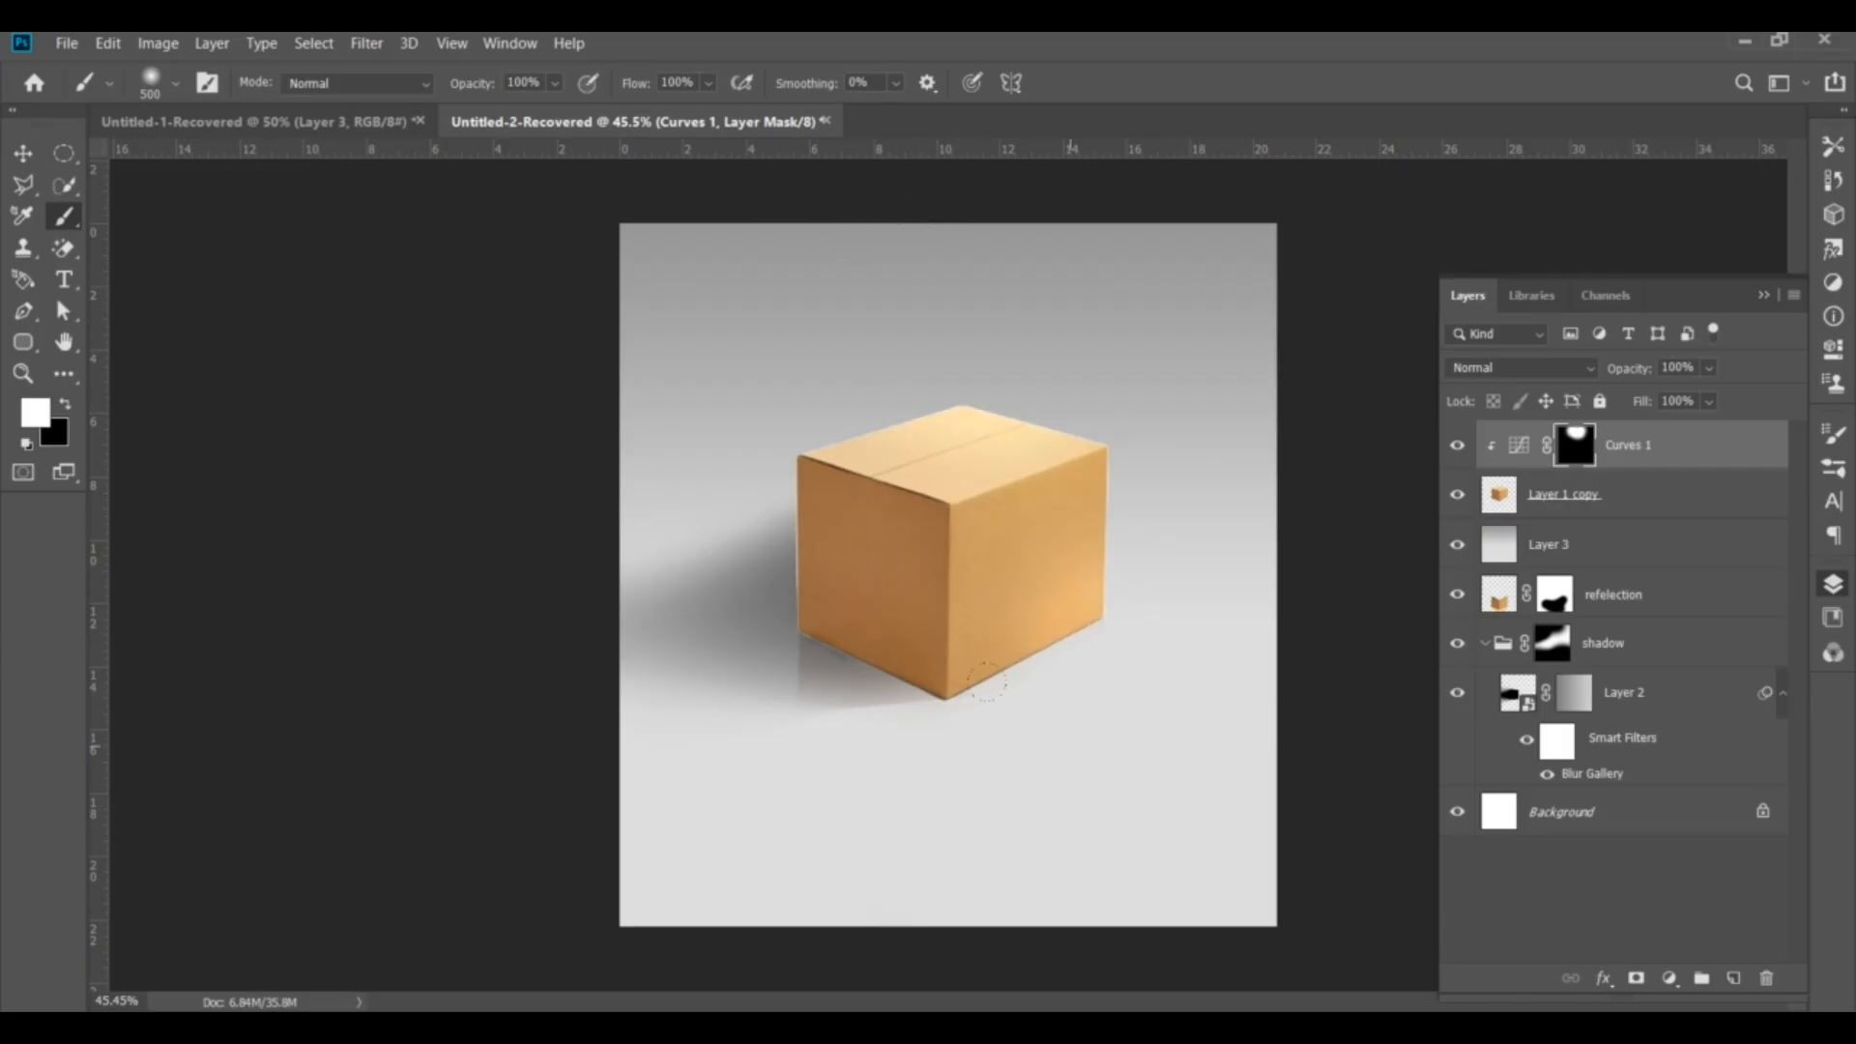
left_click(907, 698)
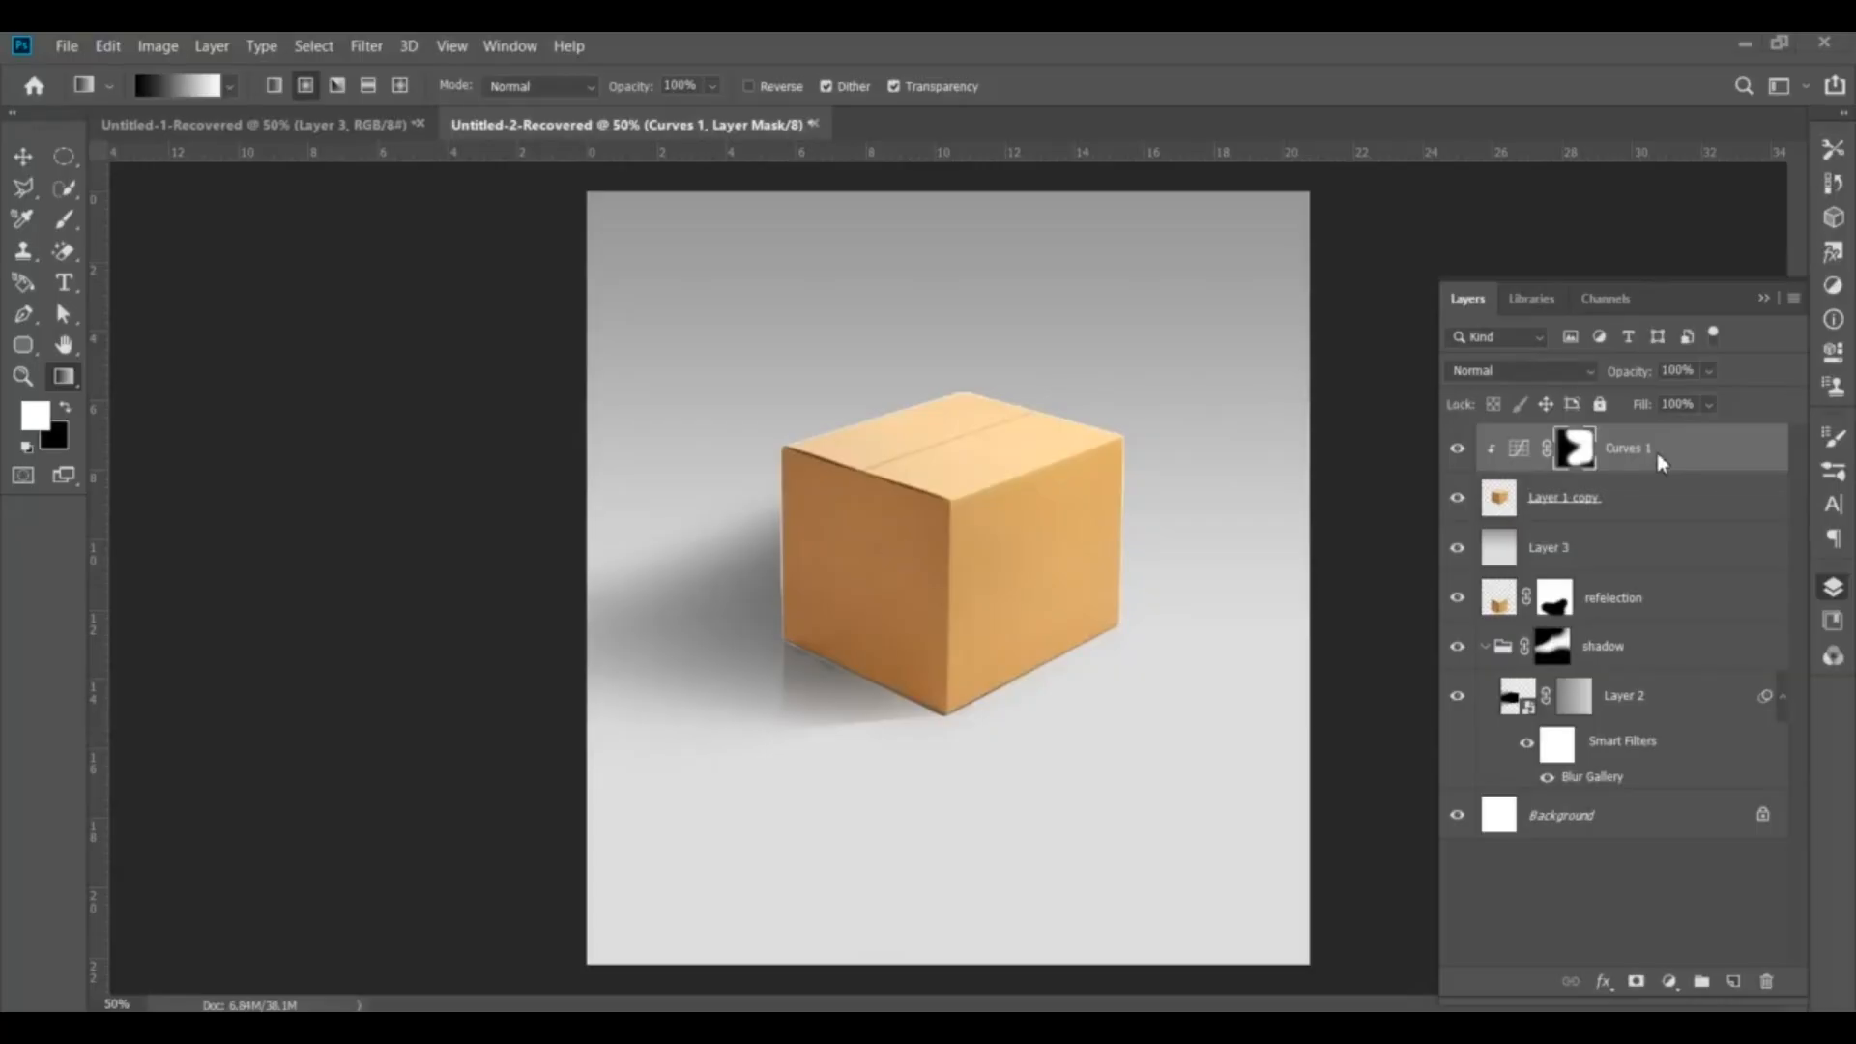
Readjust the white point input of the box's Curves 1 adjustment to about 241
double_click(1516, 450)
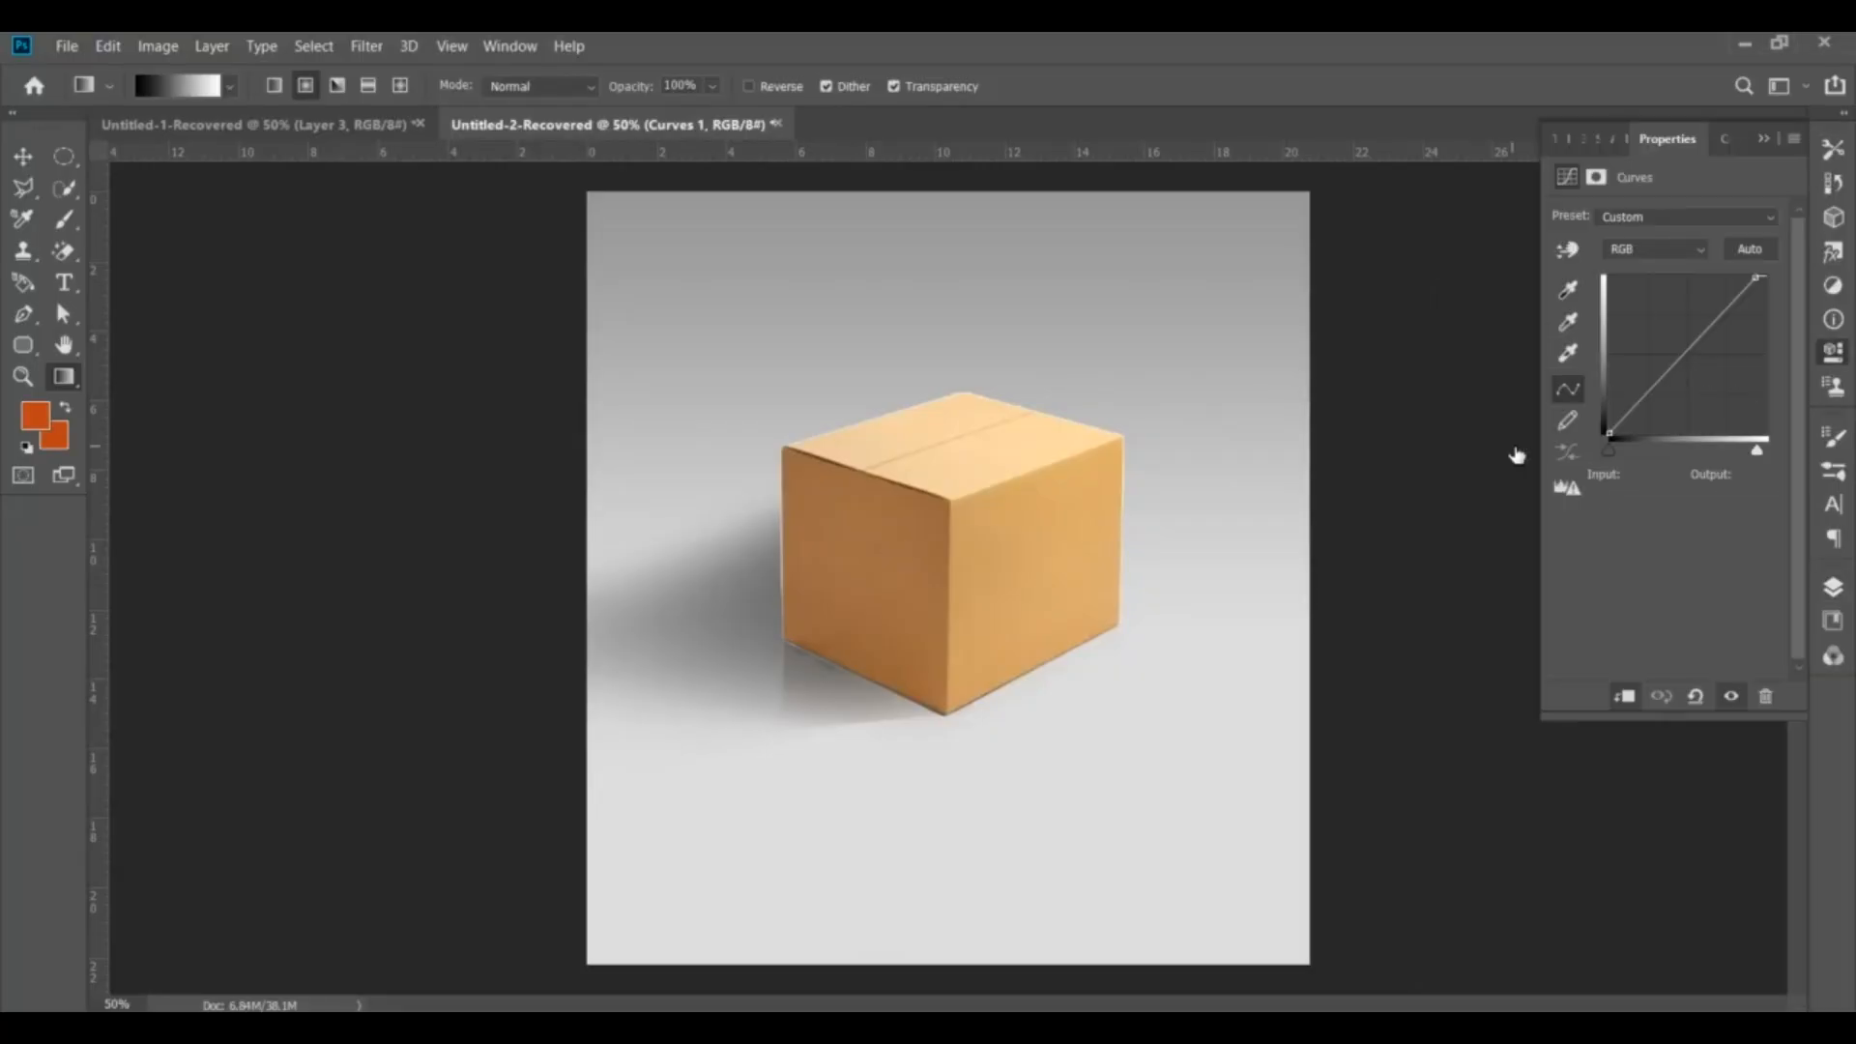
left_click(1756, 456)
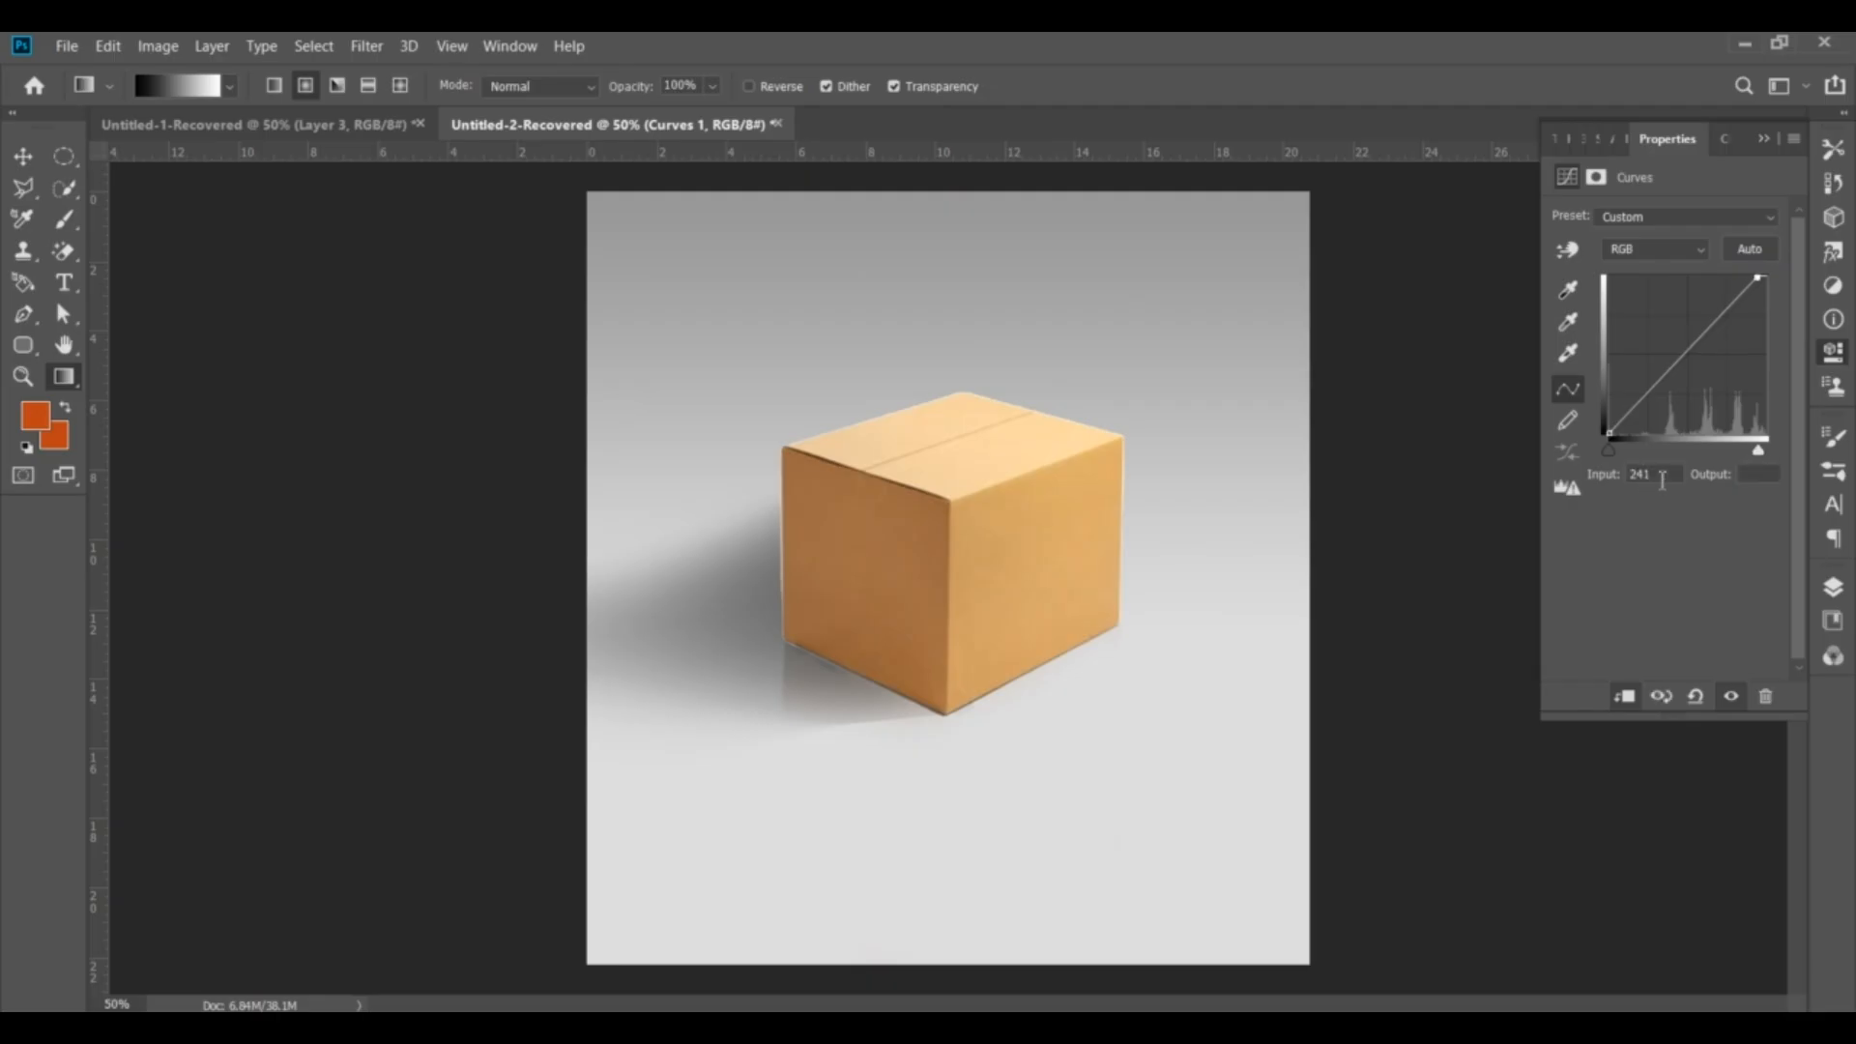
left_click(1661, 474)
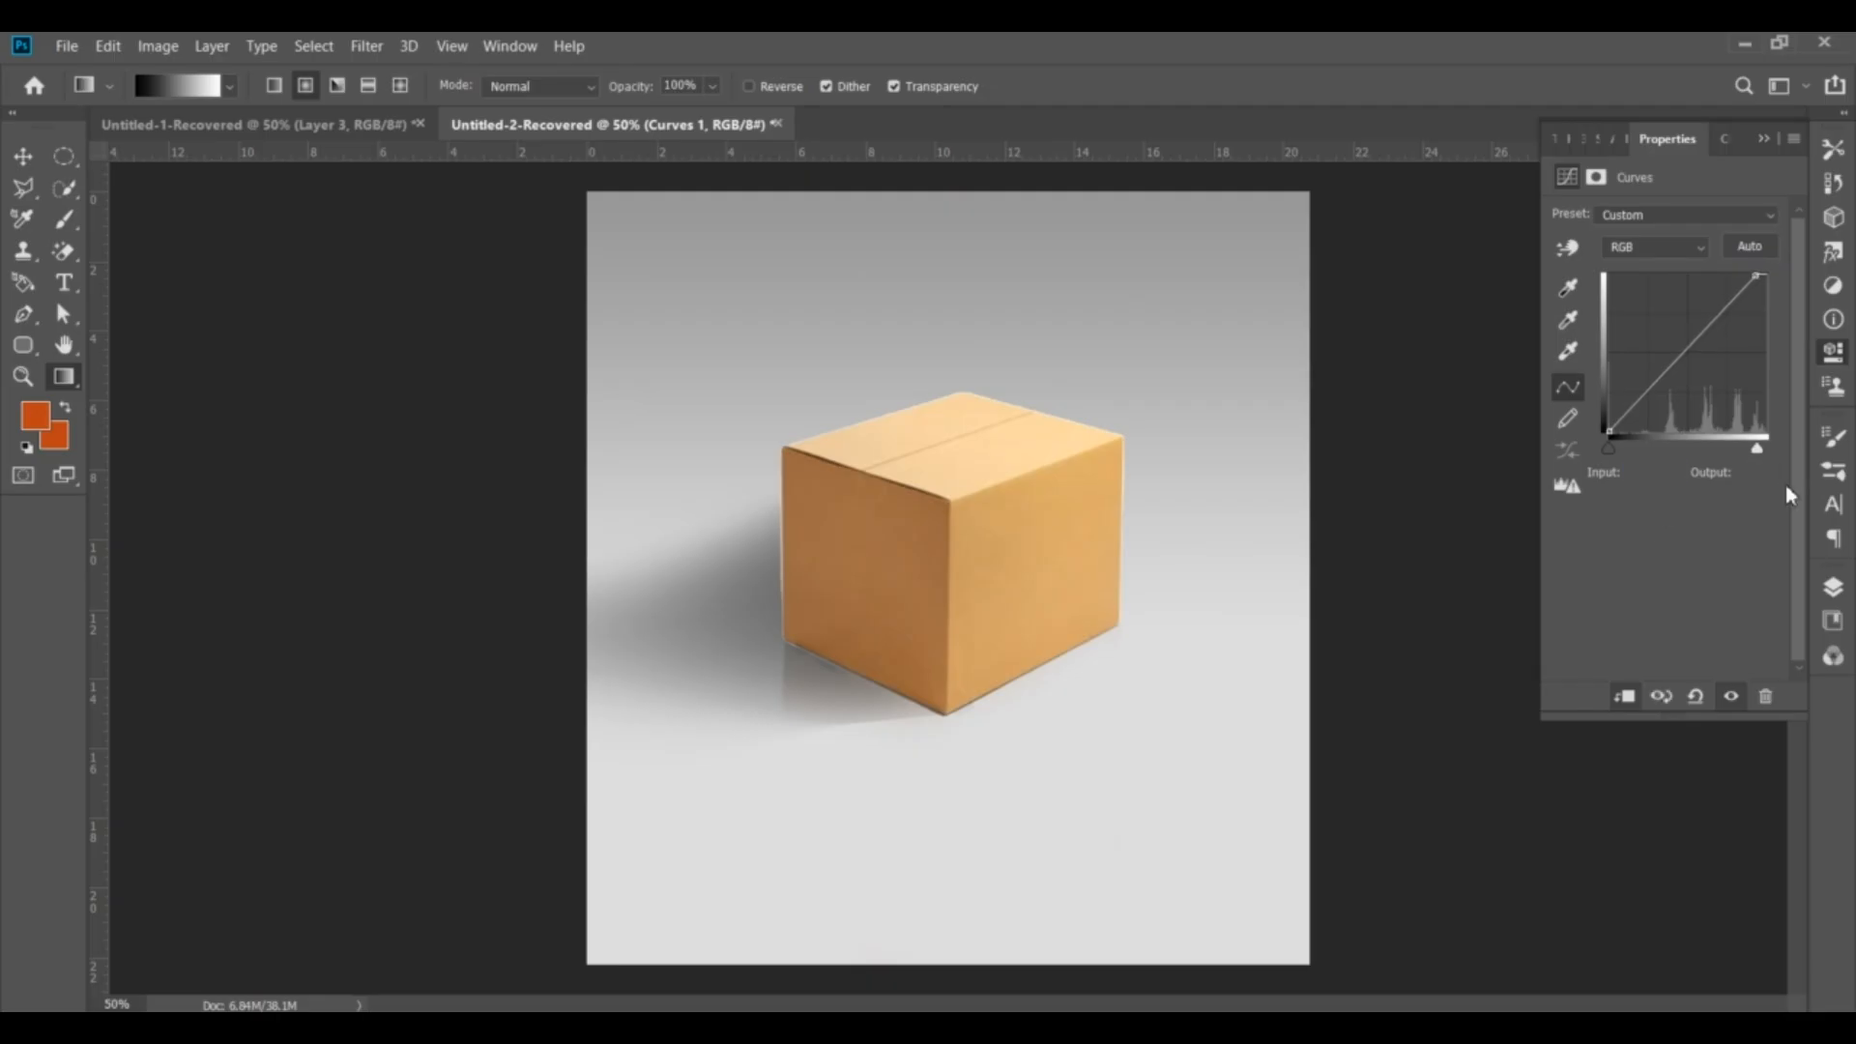
left_click(1835, 589)
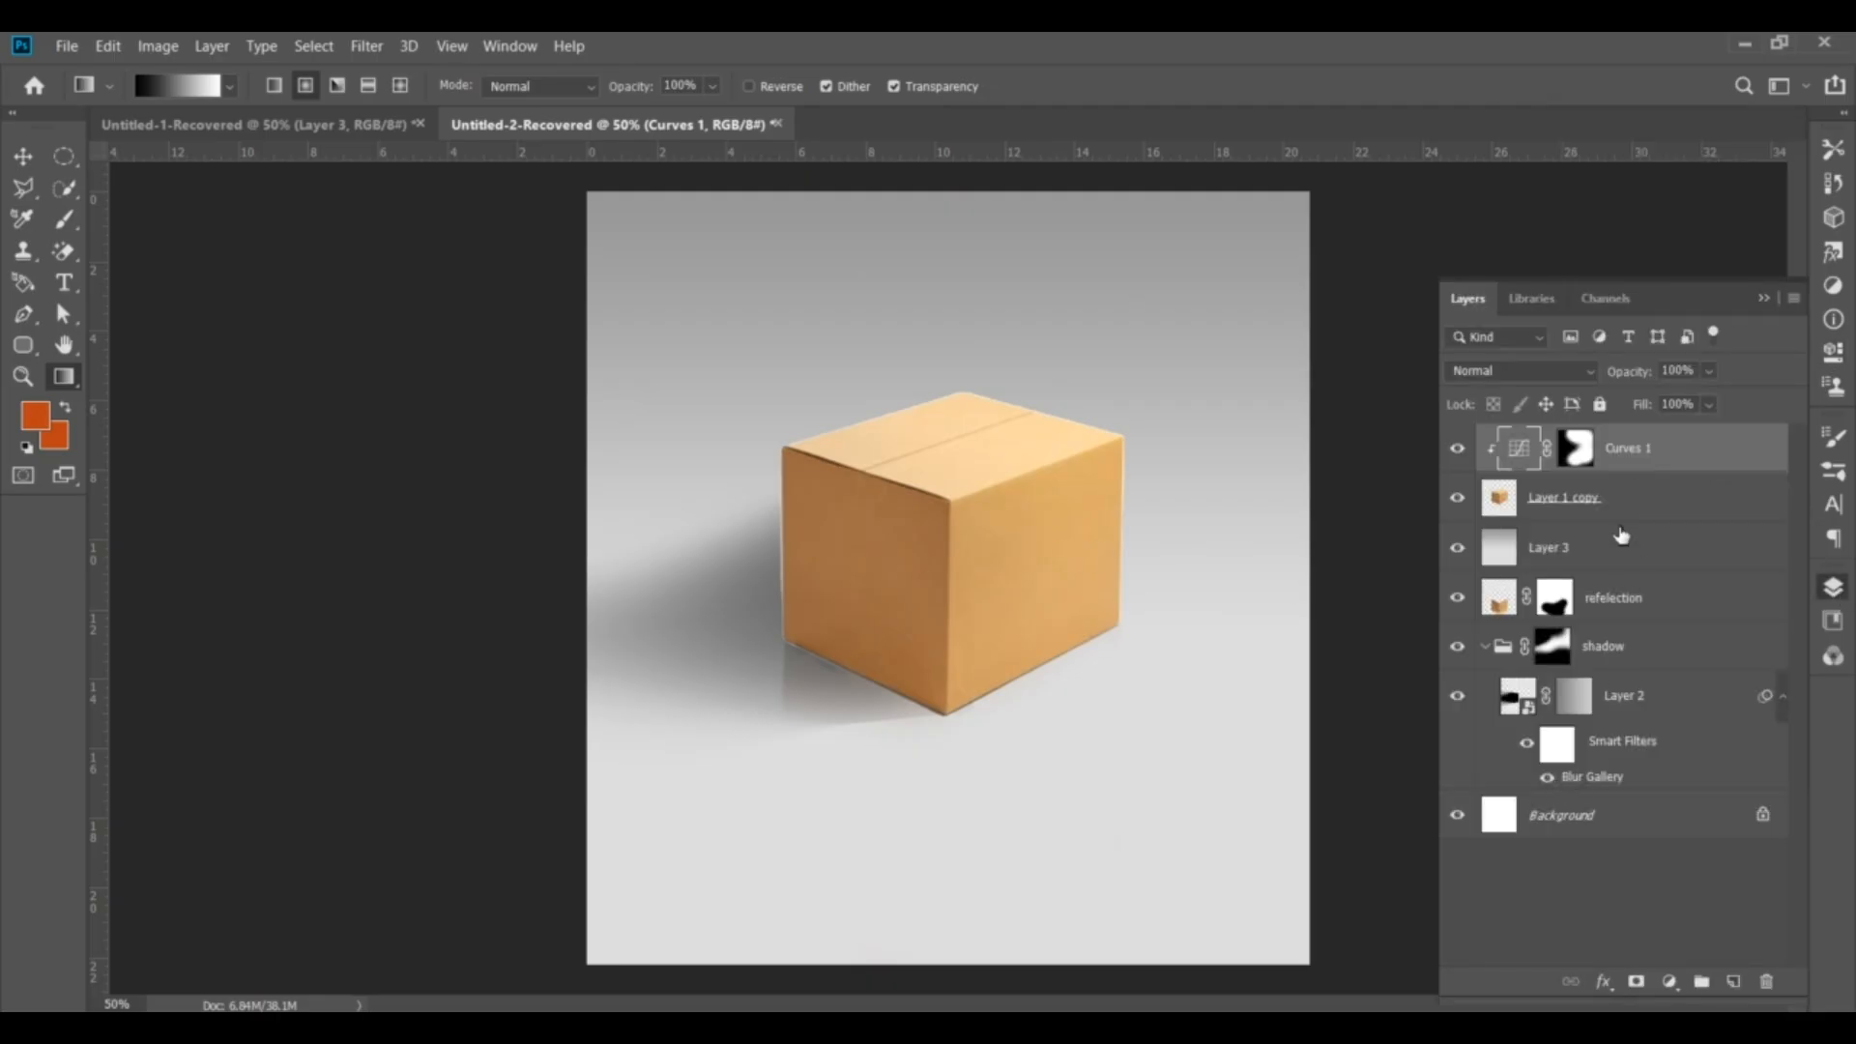
Add a Curves adjustment directly above Layer 3 and set its white point input slightly above 225 to brighten the background
left_click(1562, 550)
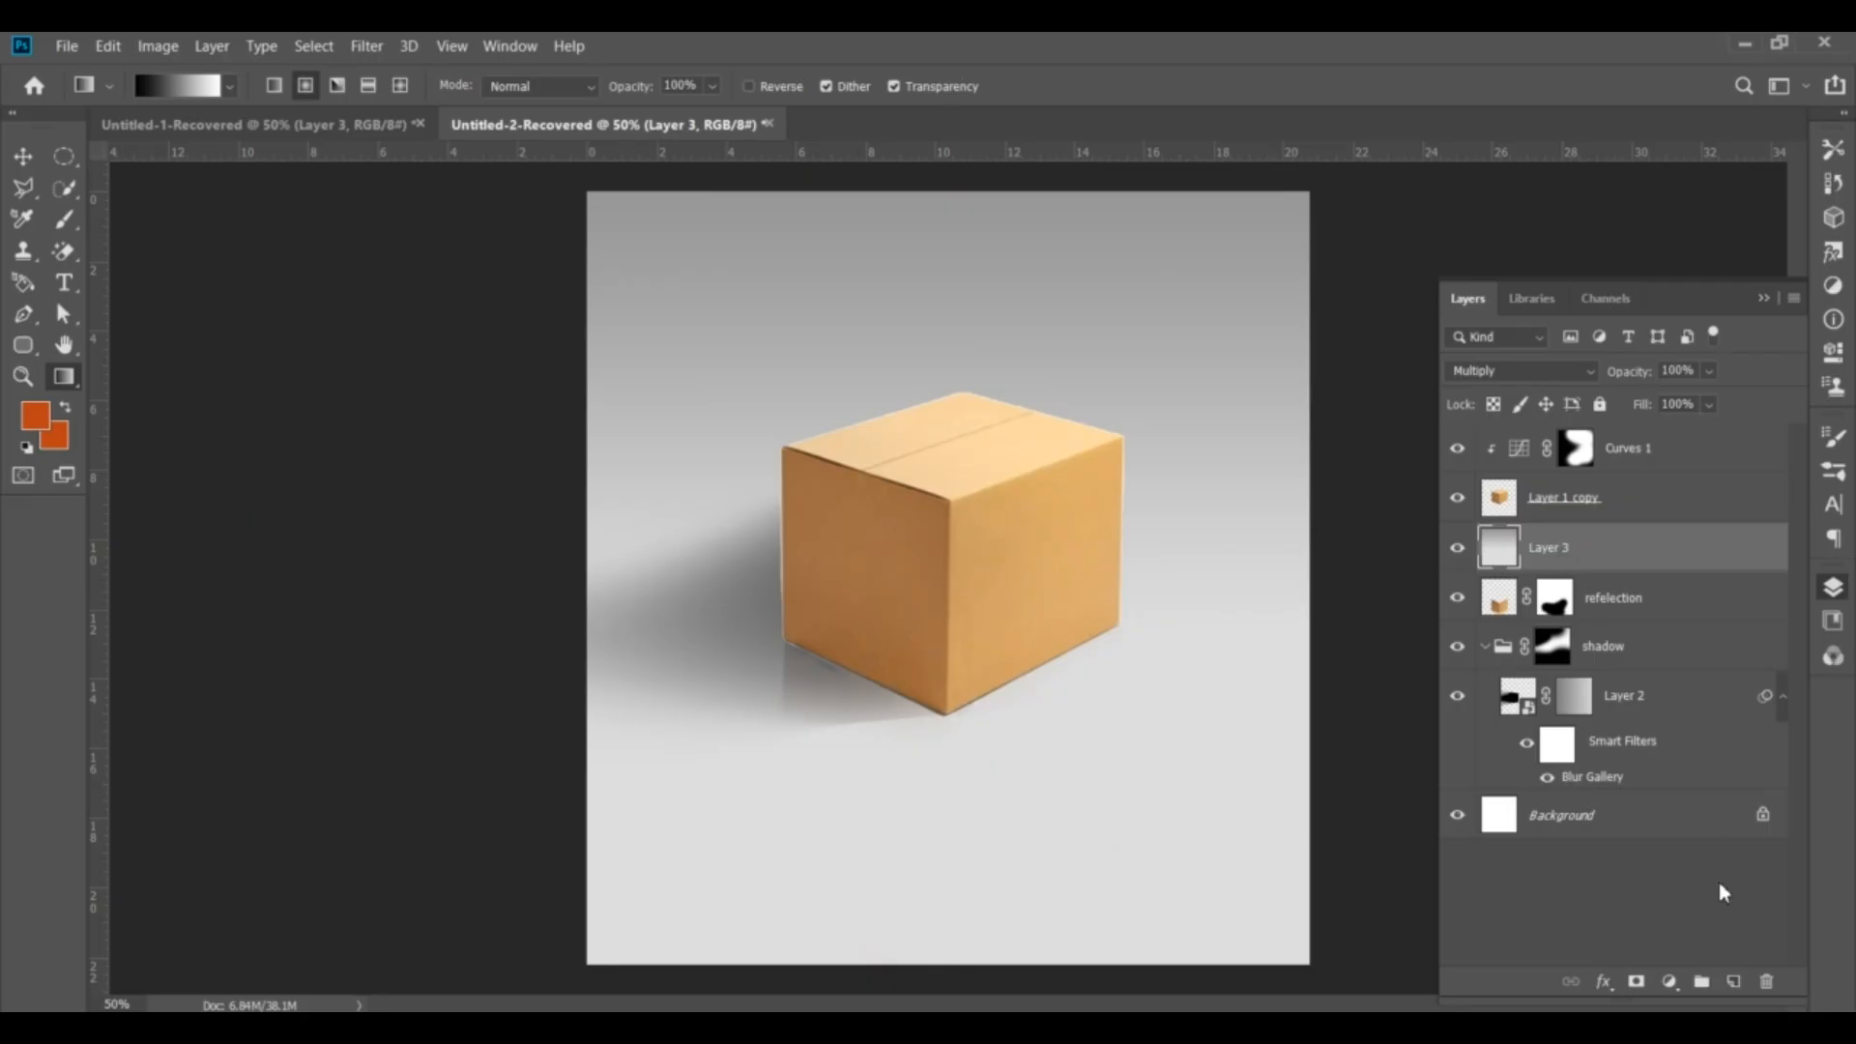
left_click(1669, 981)
left_click(1677, 688)
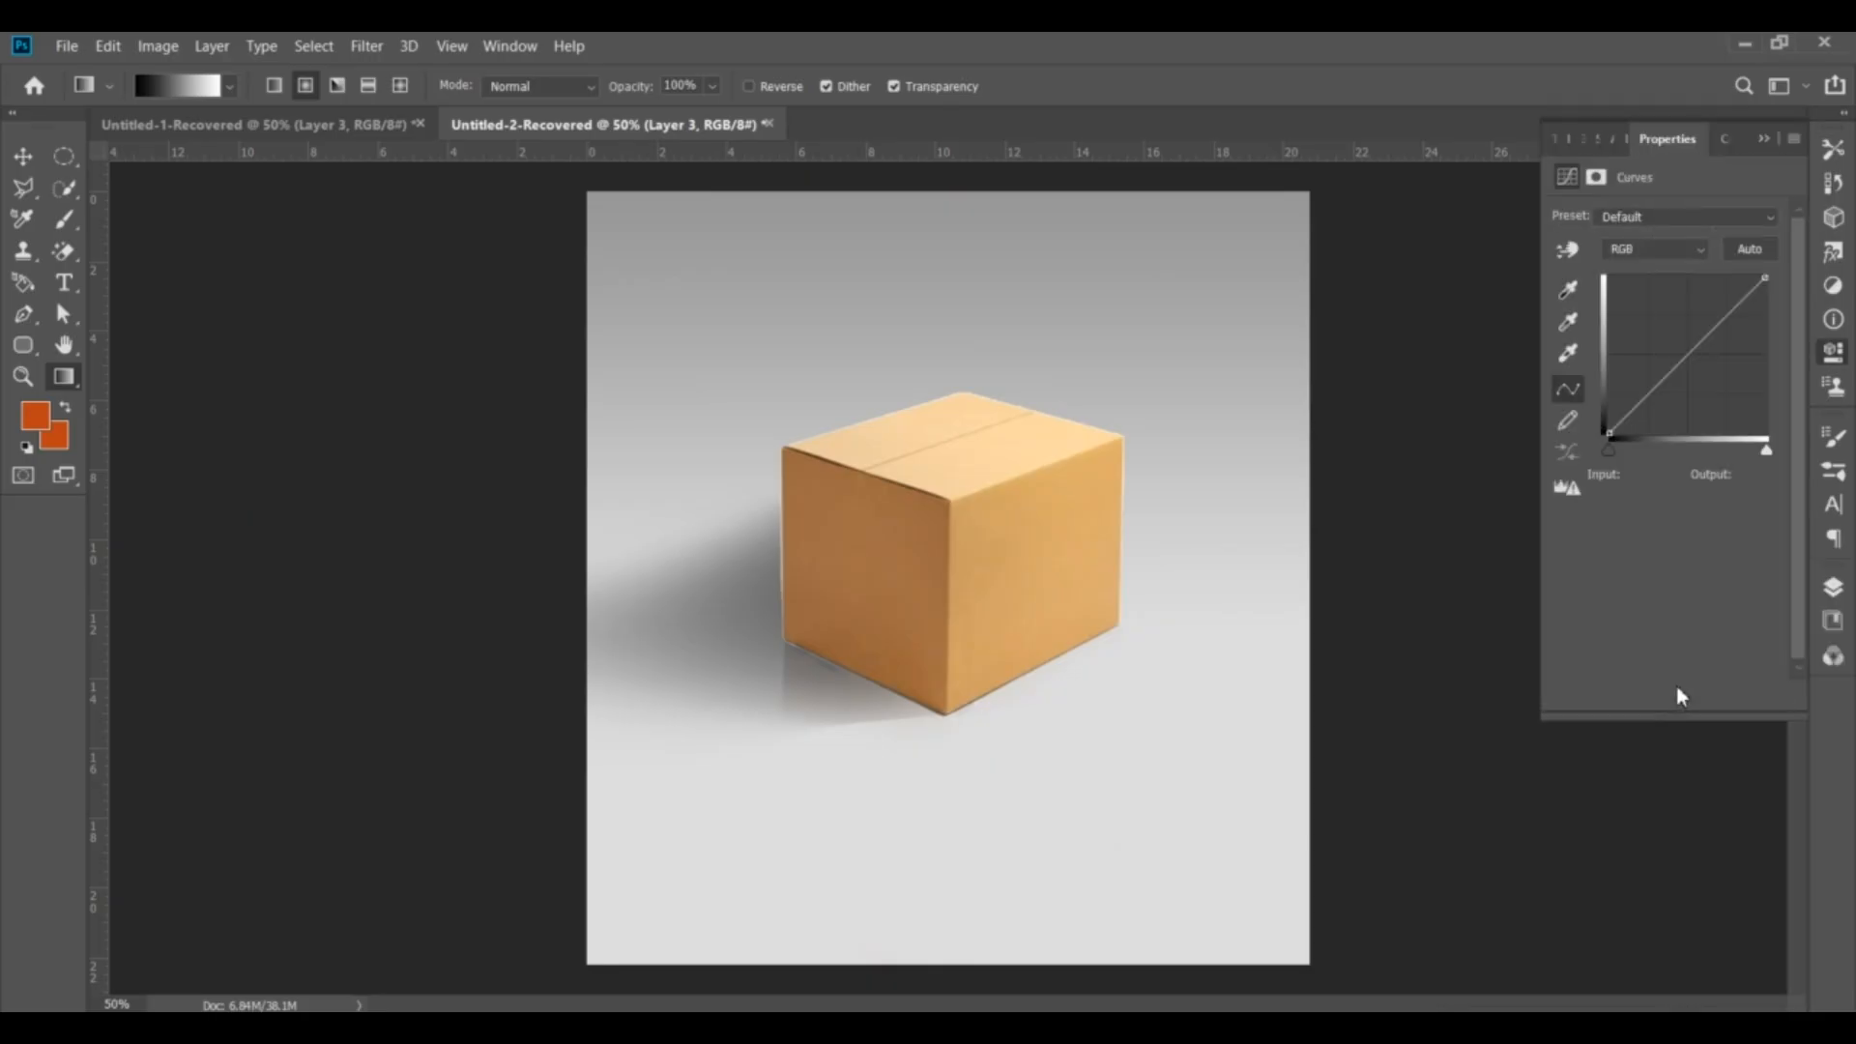
left_click_drag(1766, 451, 1754, 452)
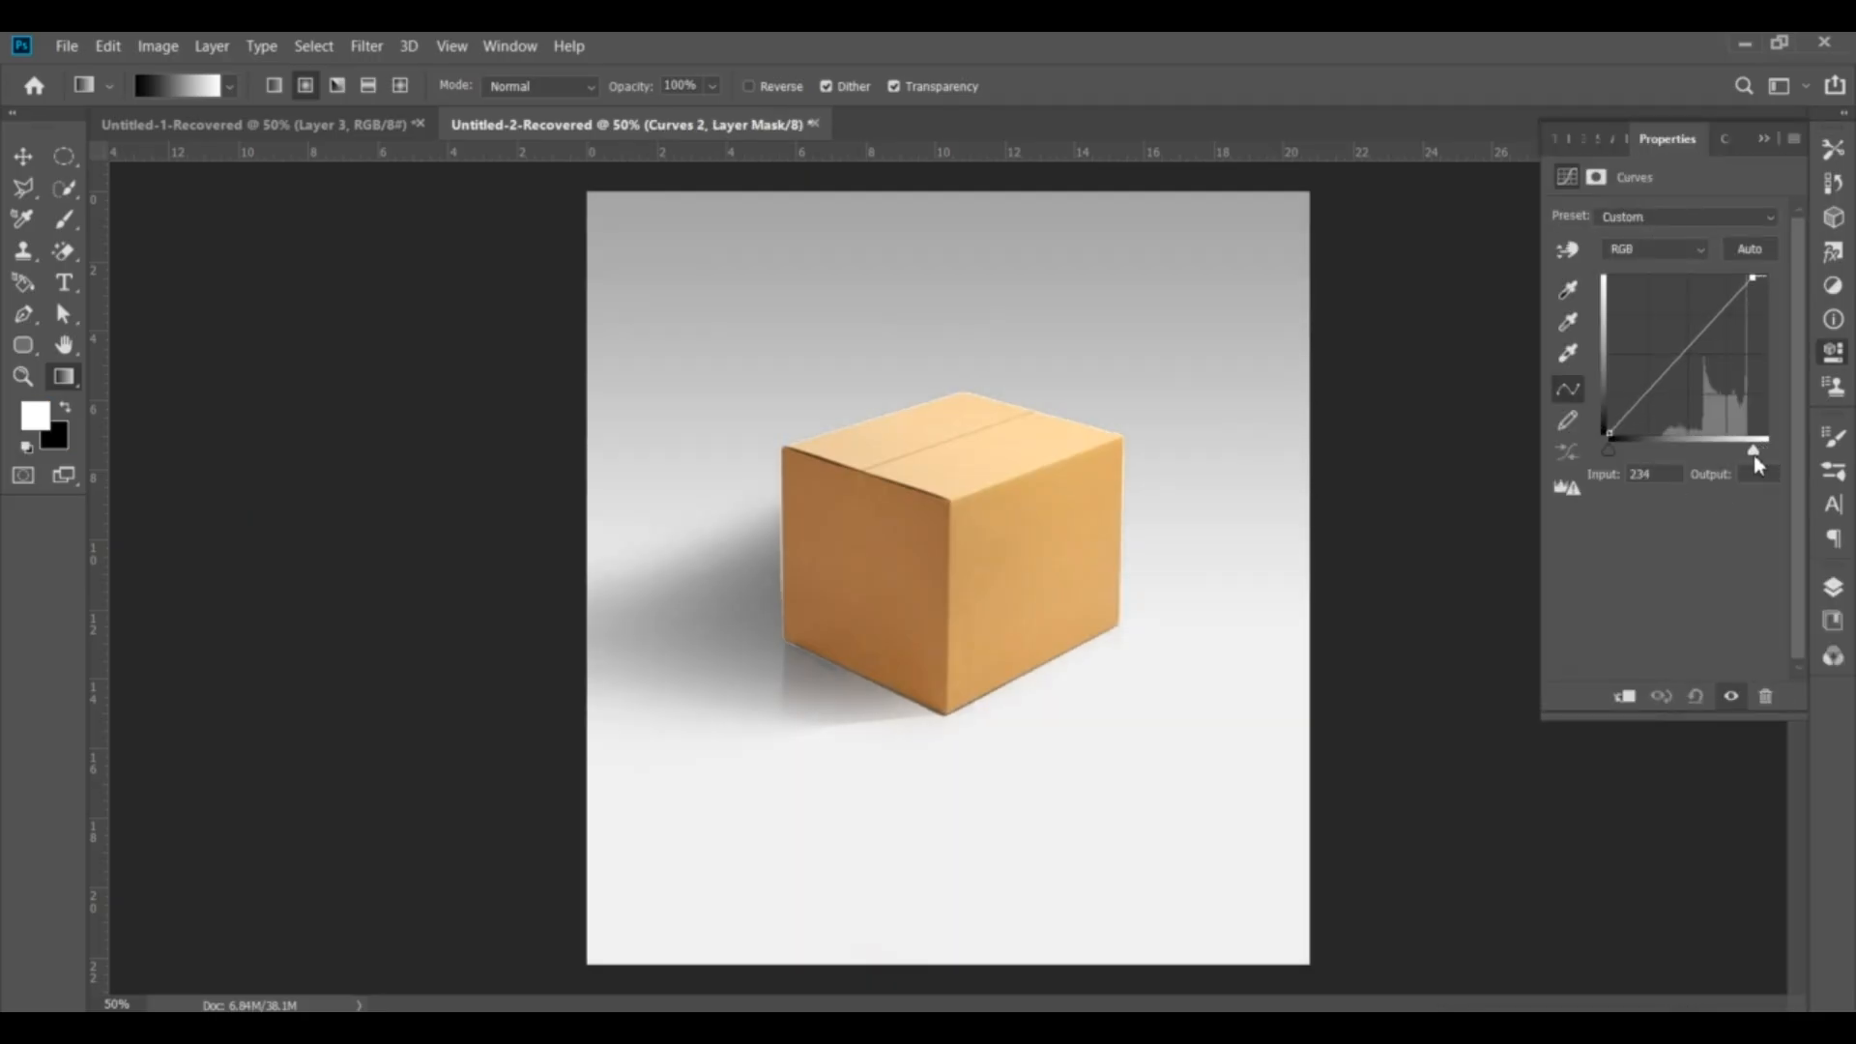
left_click(1663, 473)
scroll(1663, 474, "down", 9)
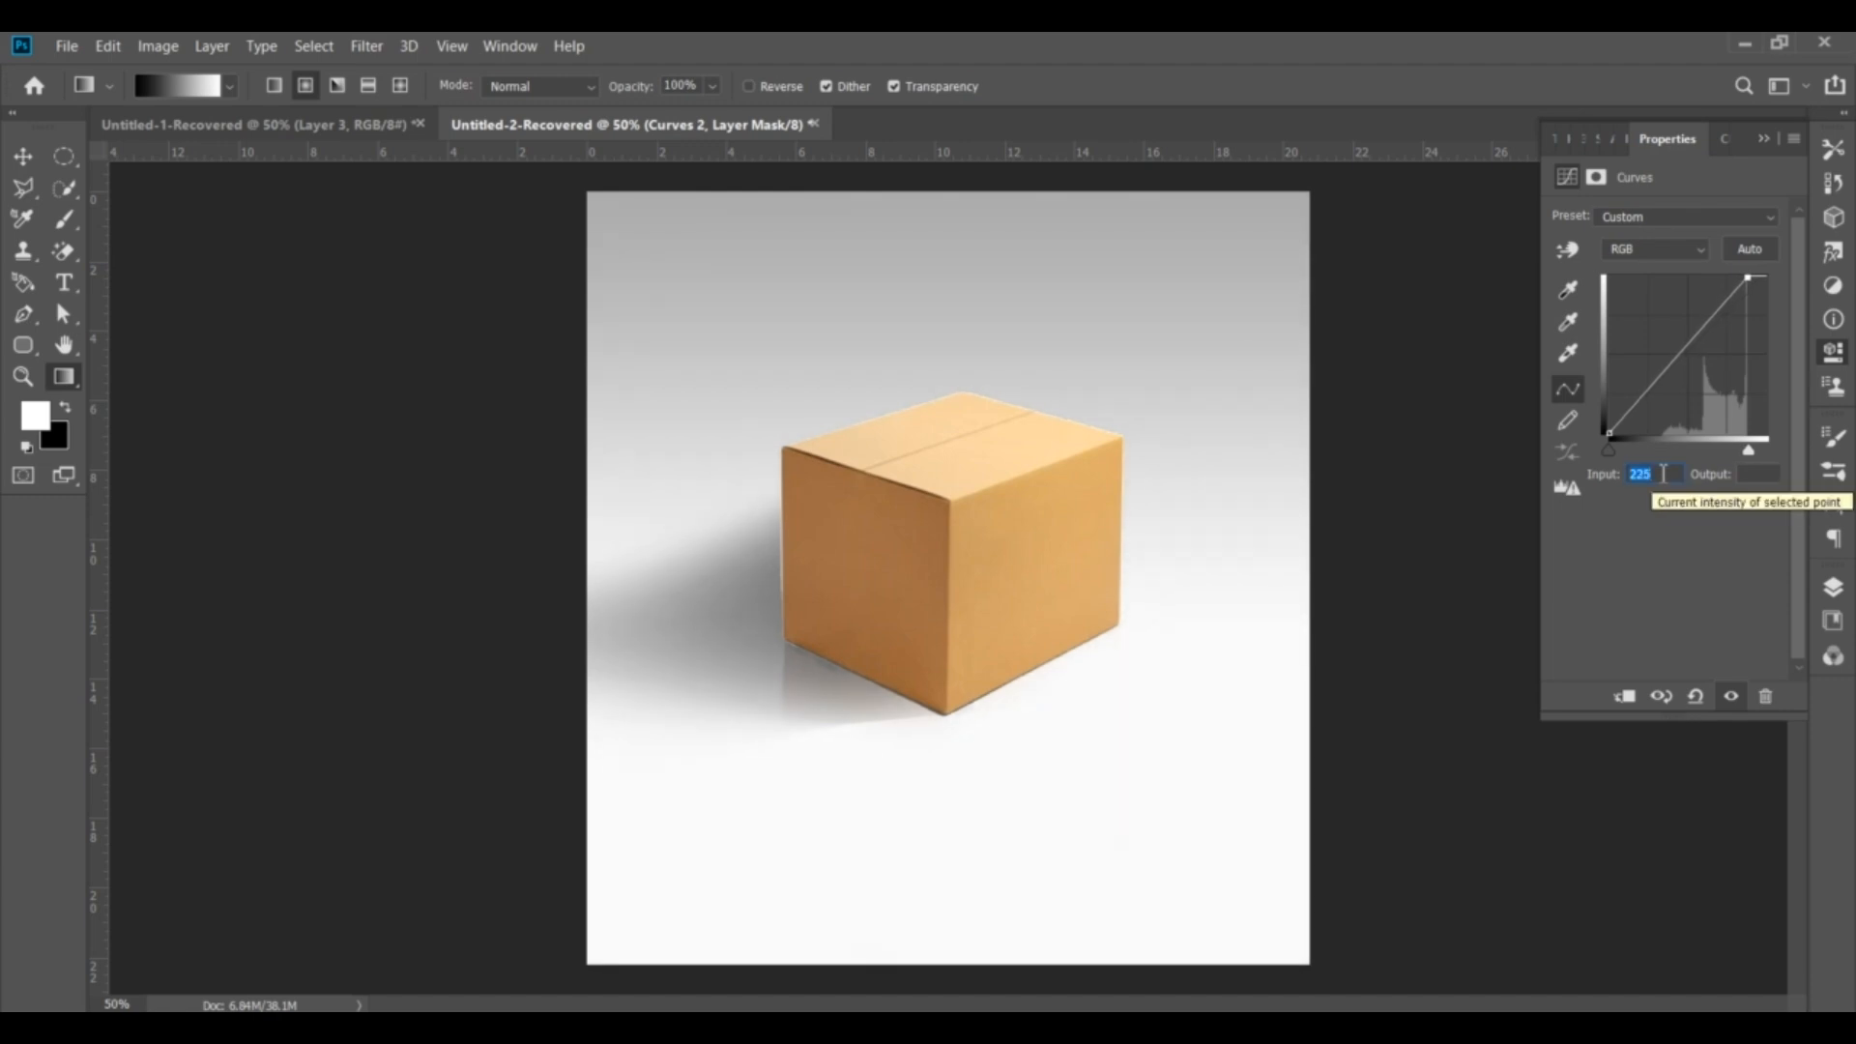
scroll(1664, 474, "up", 2)
left_click(1714, 531)
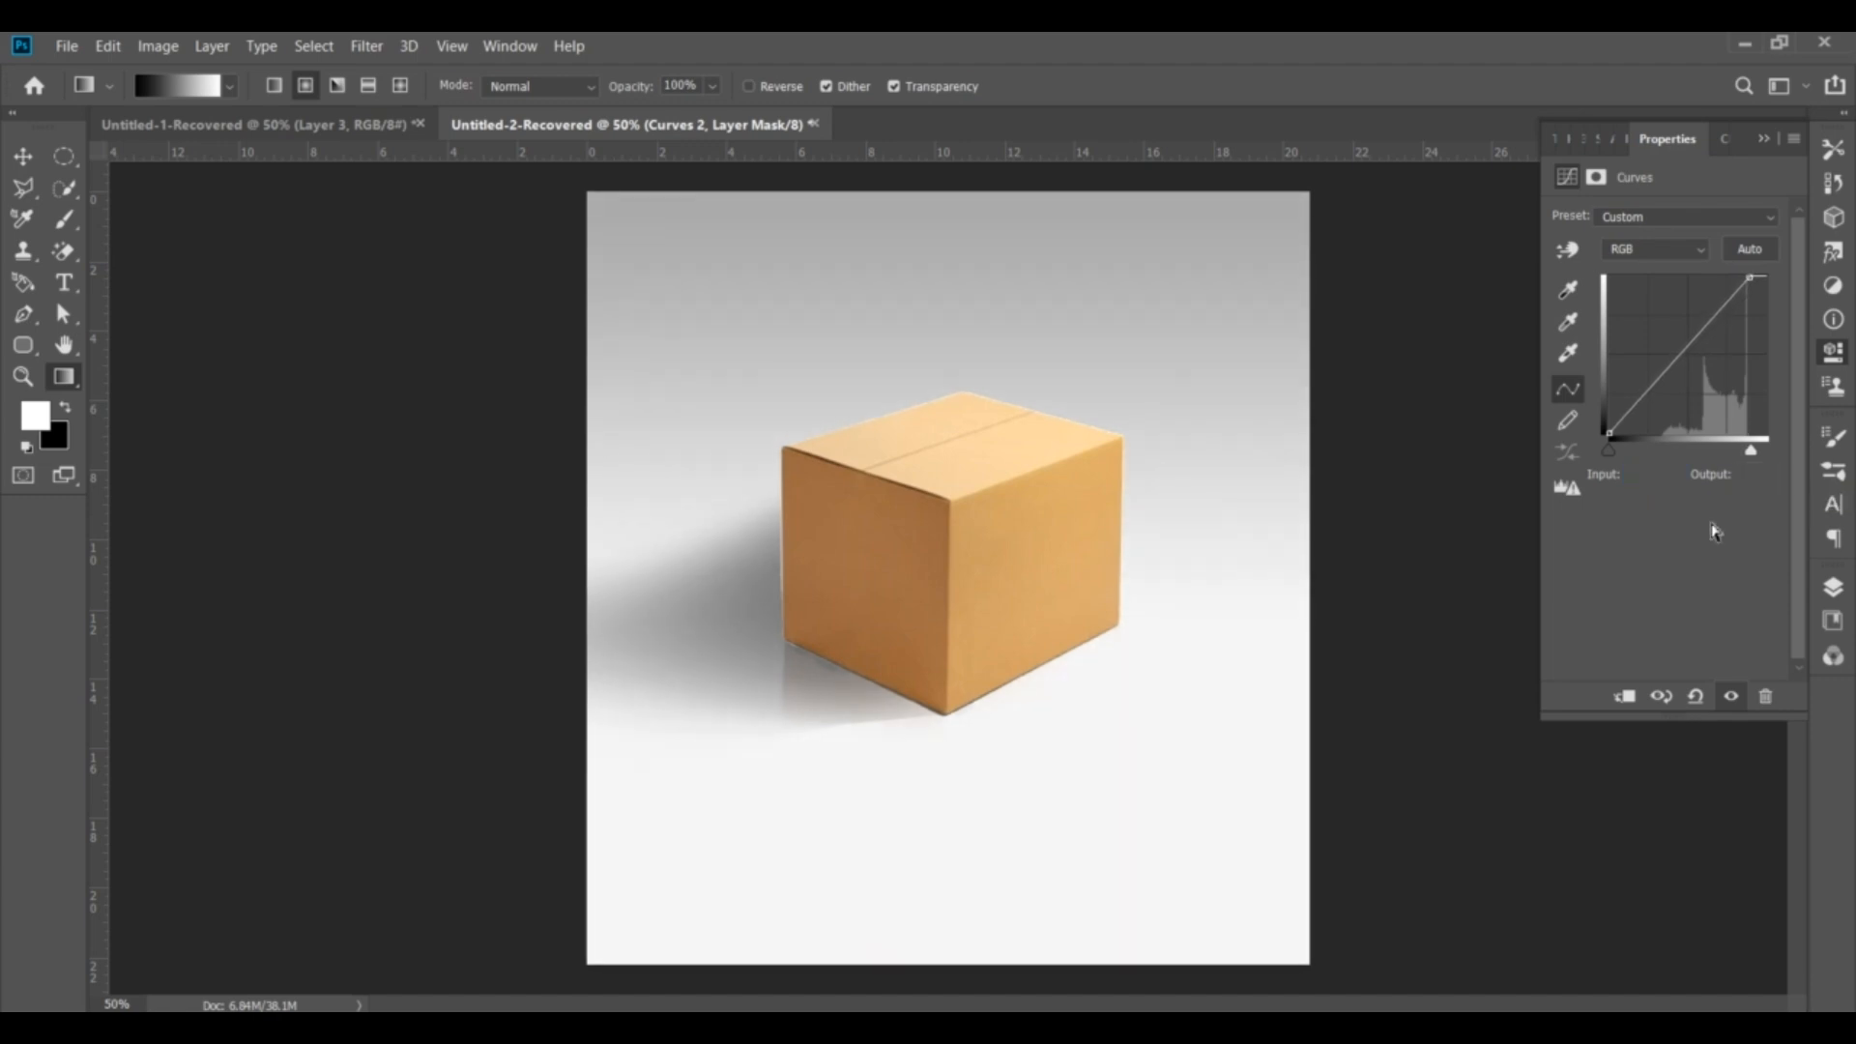
Set the Gradient tool to the Foreground to Background preset, running from white to black
left_click(1833, 588)
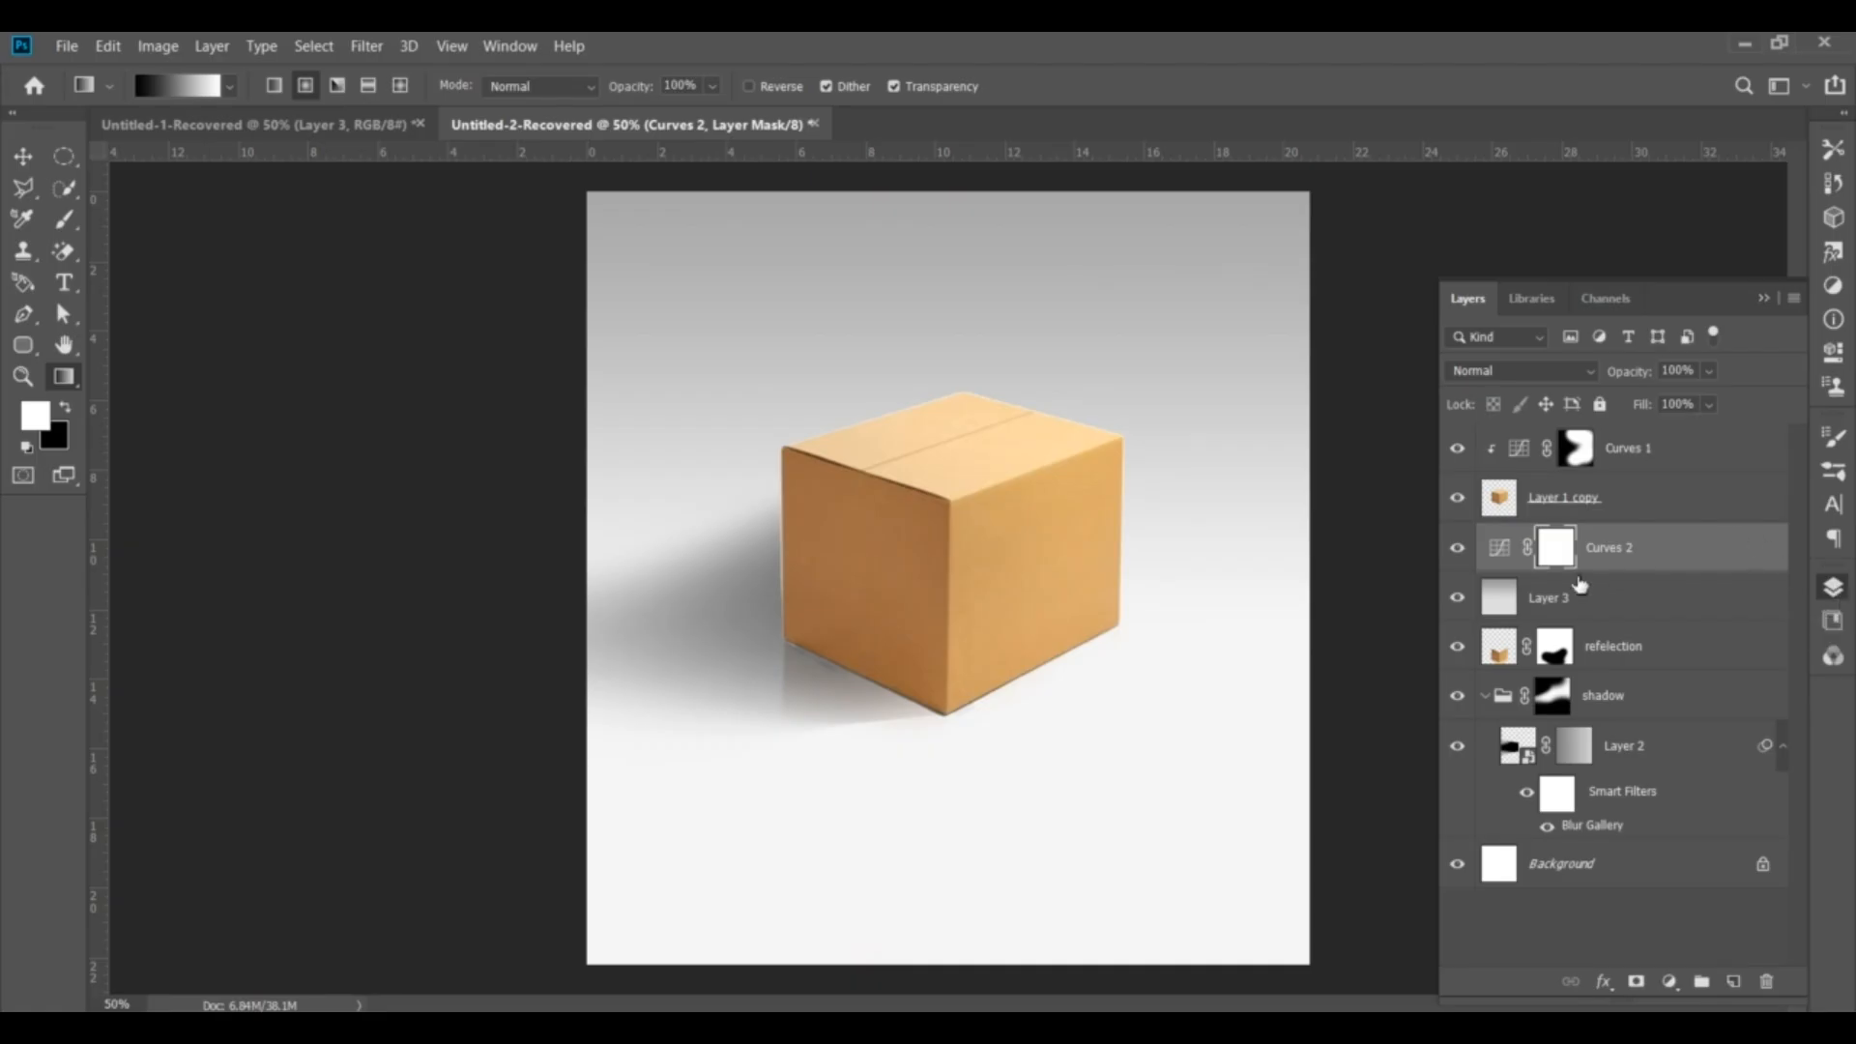
left_click(215, 87)
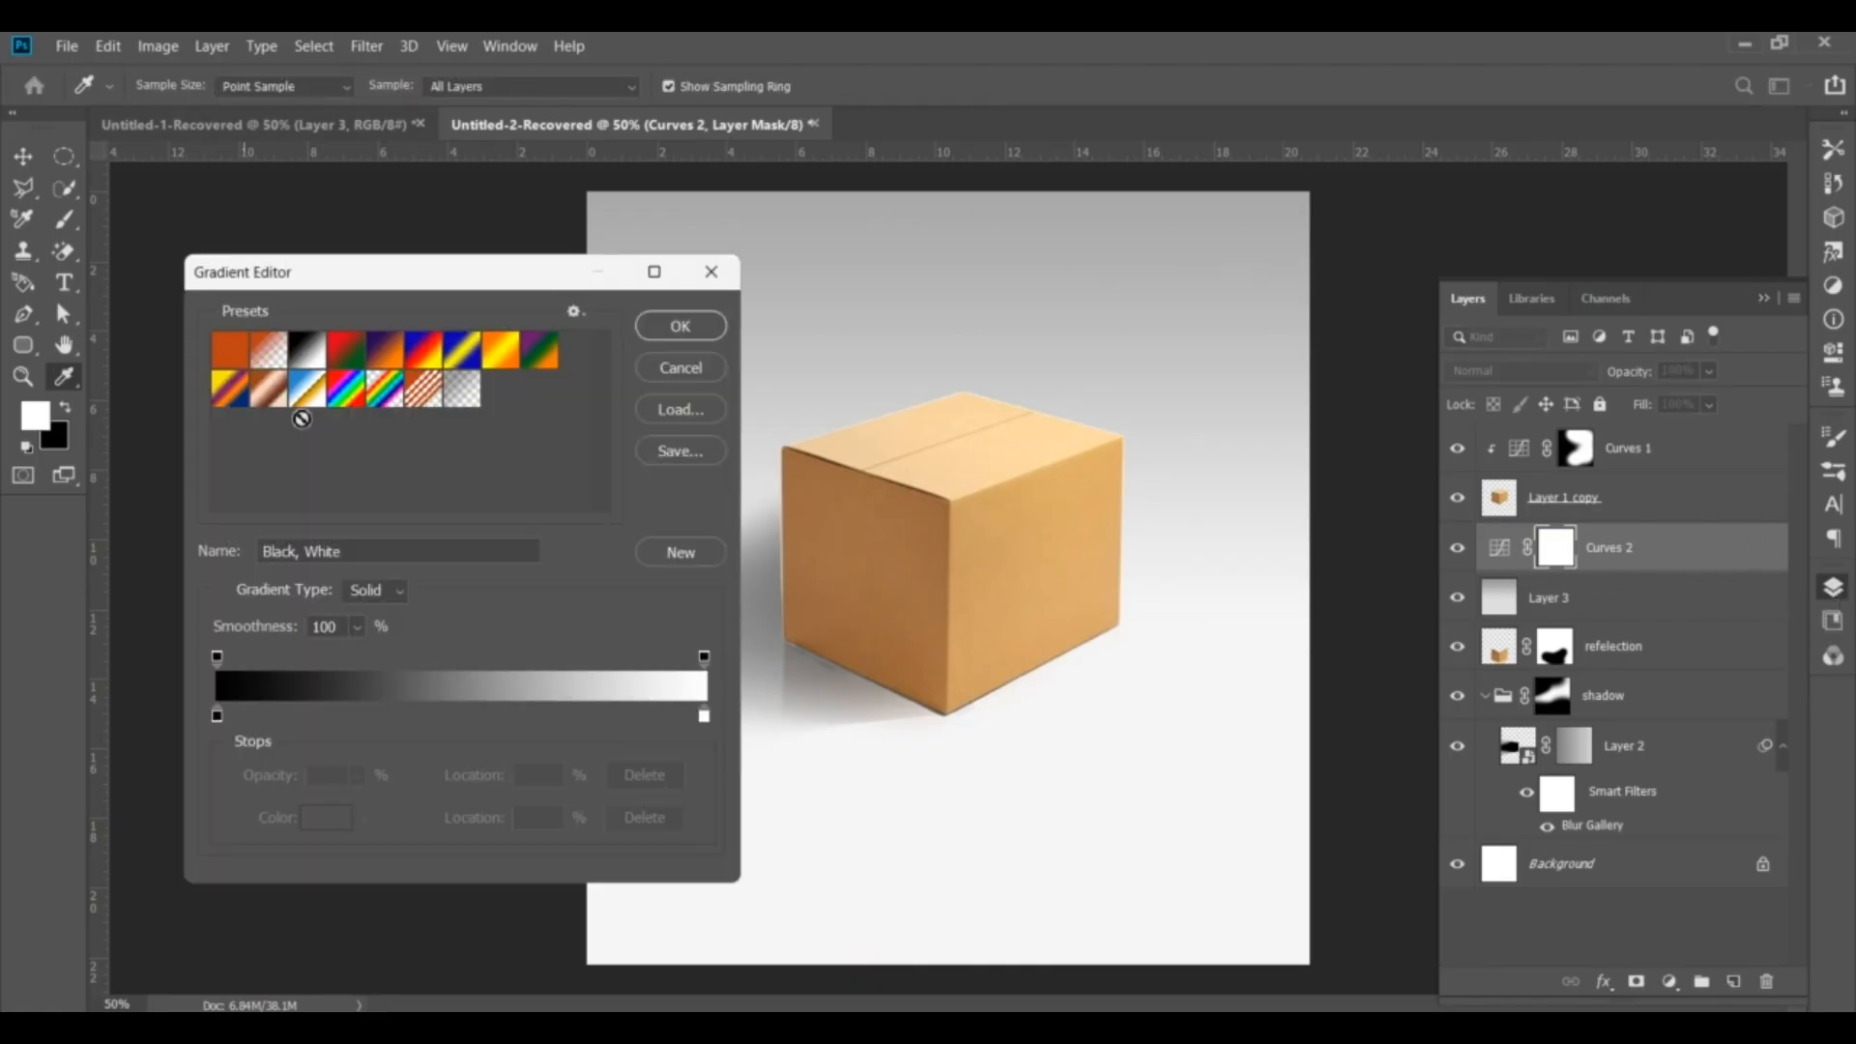
left_click(681, 329)
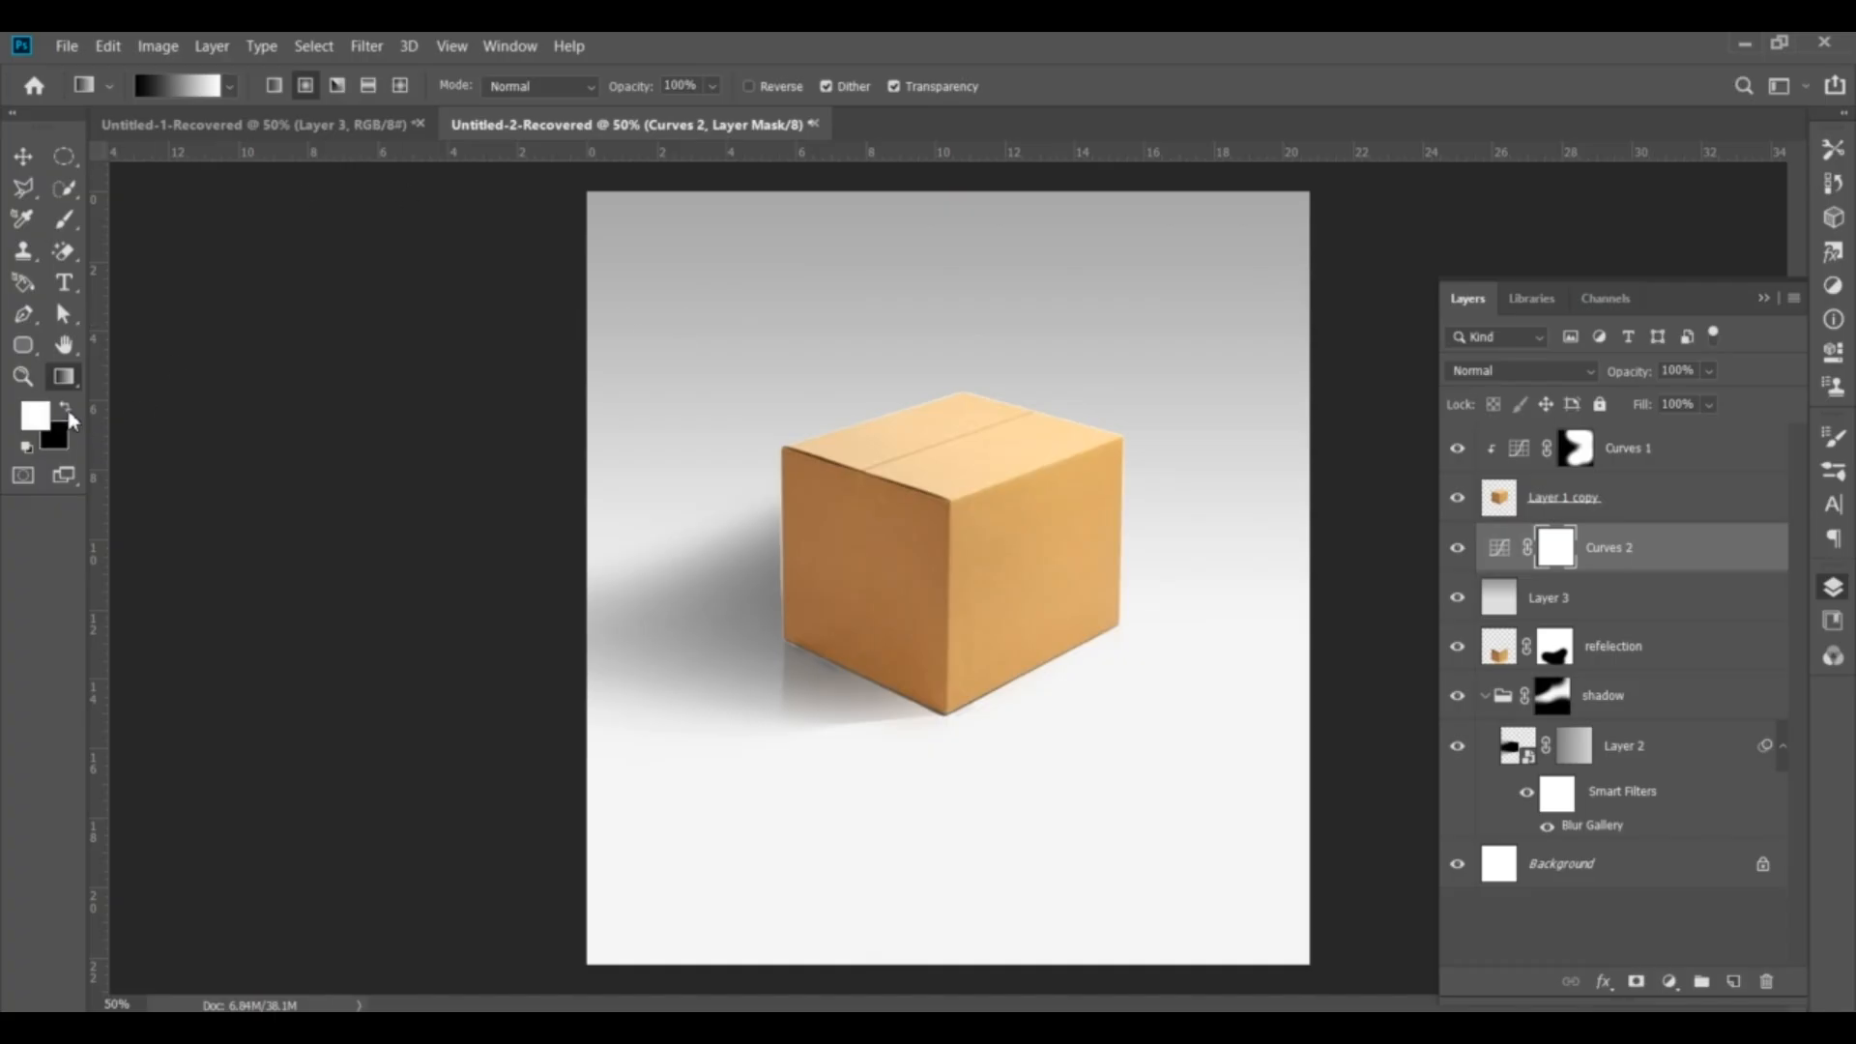
left_click(181, 94)
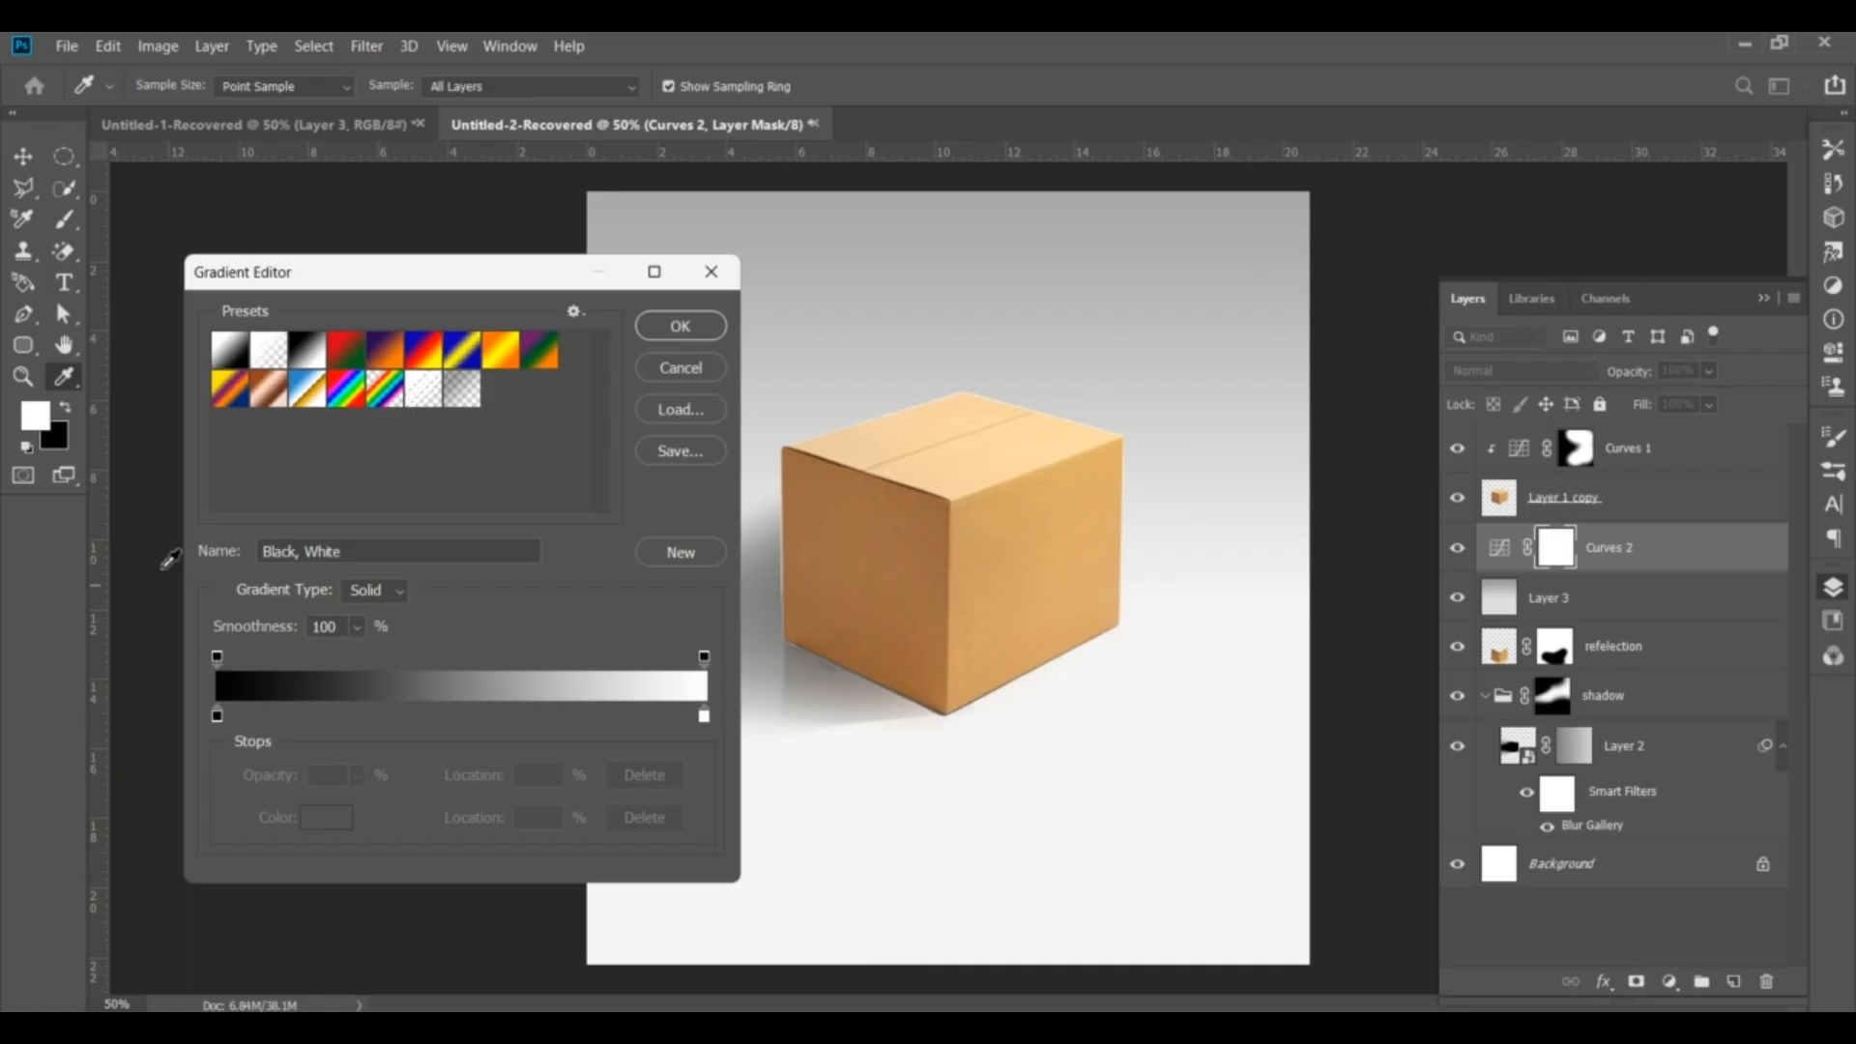
left_click(238, 359)
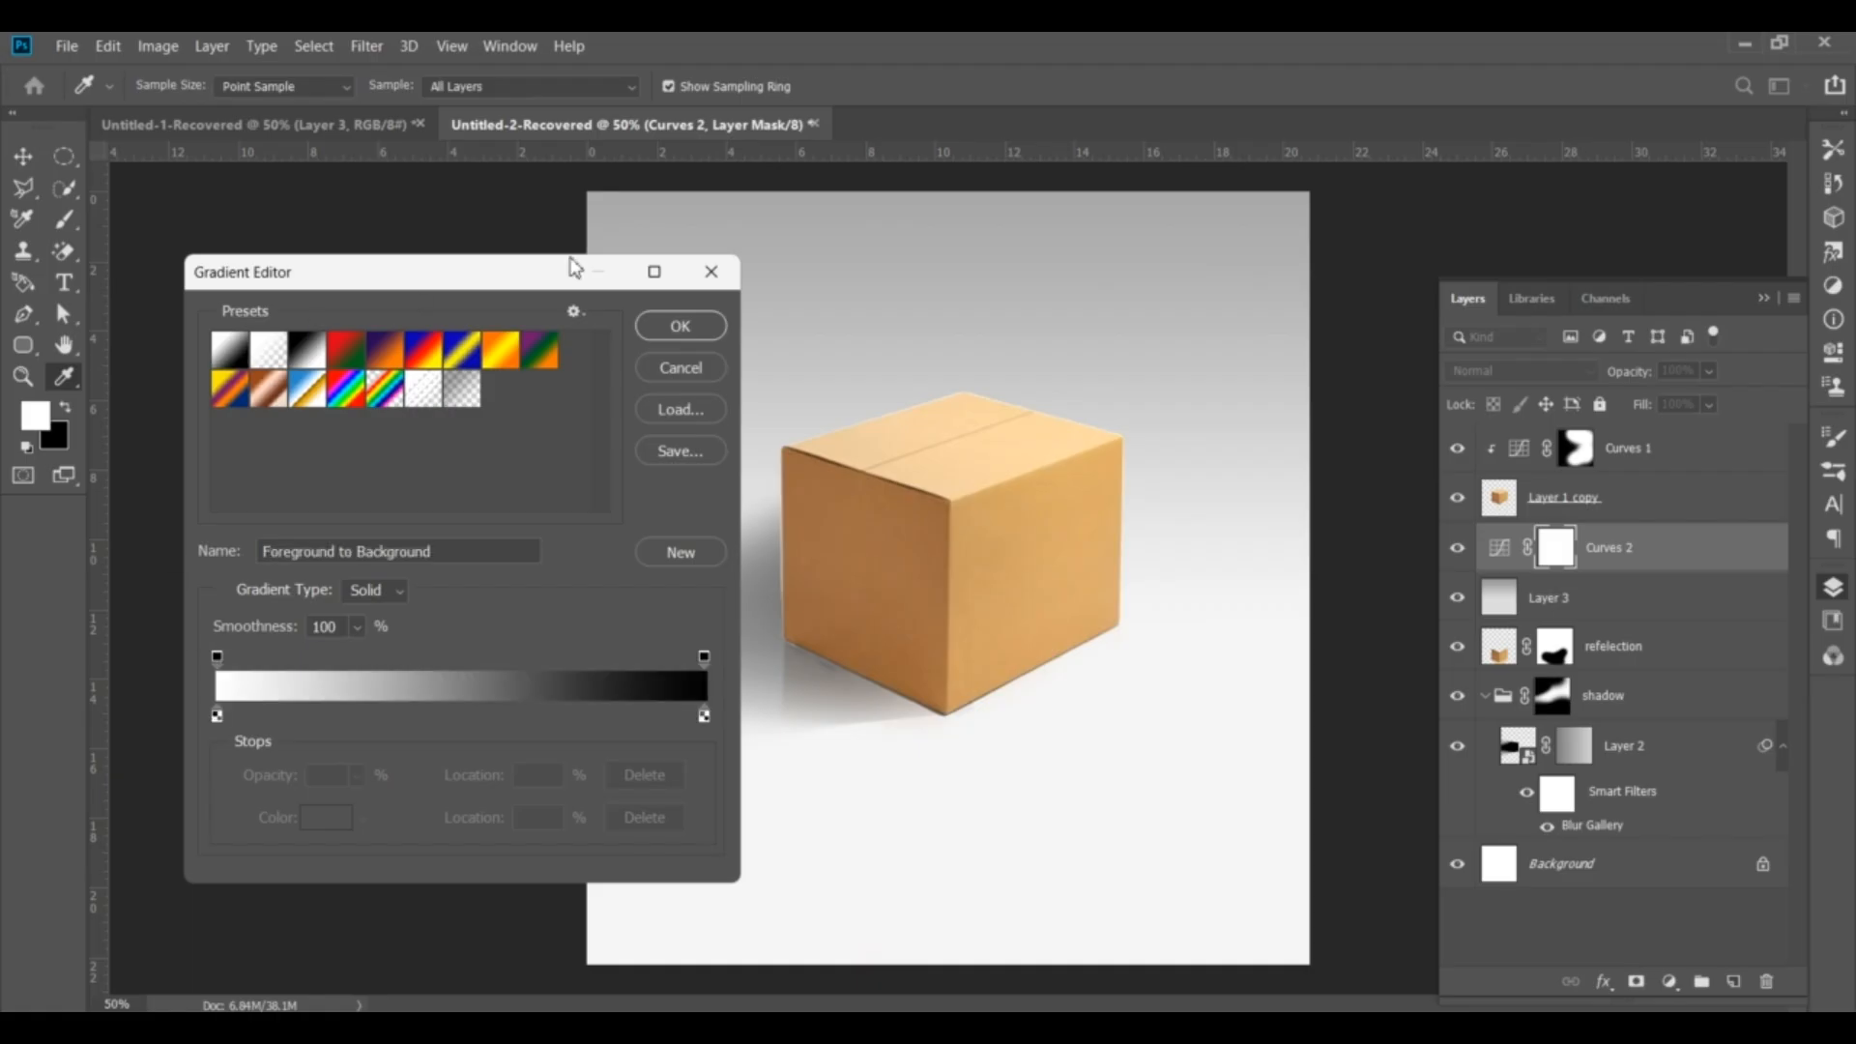
left_click(678, 338)
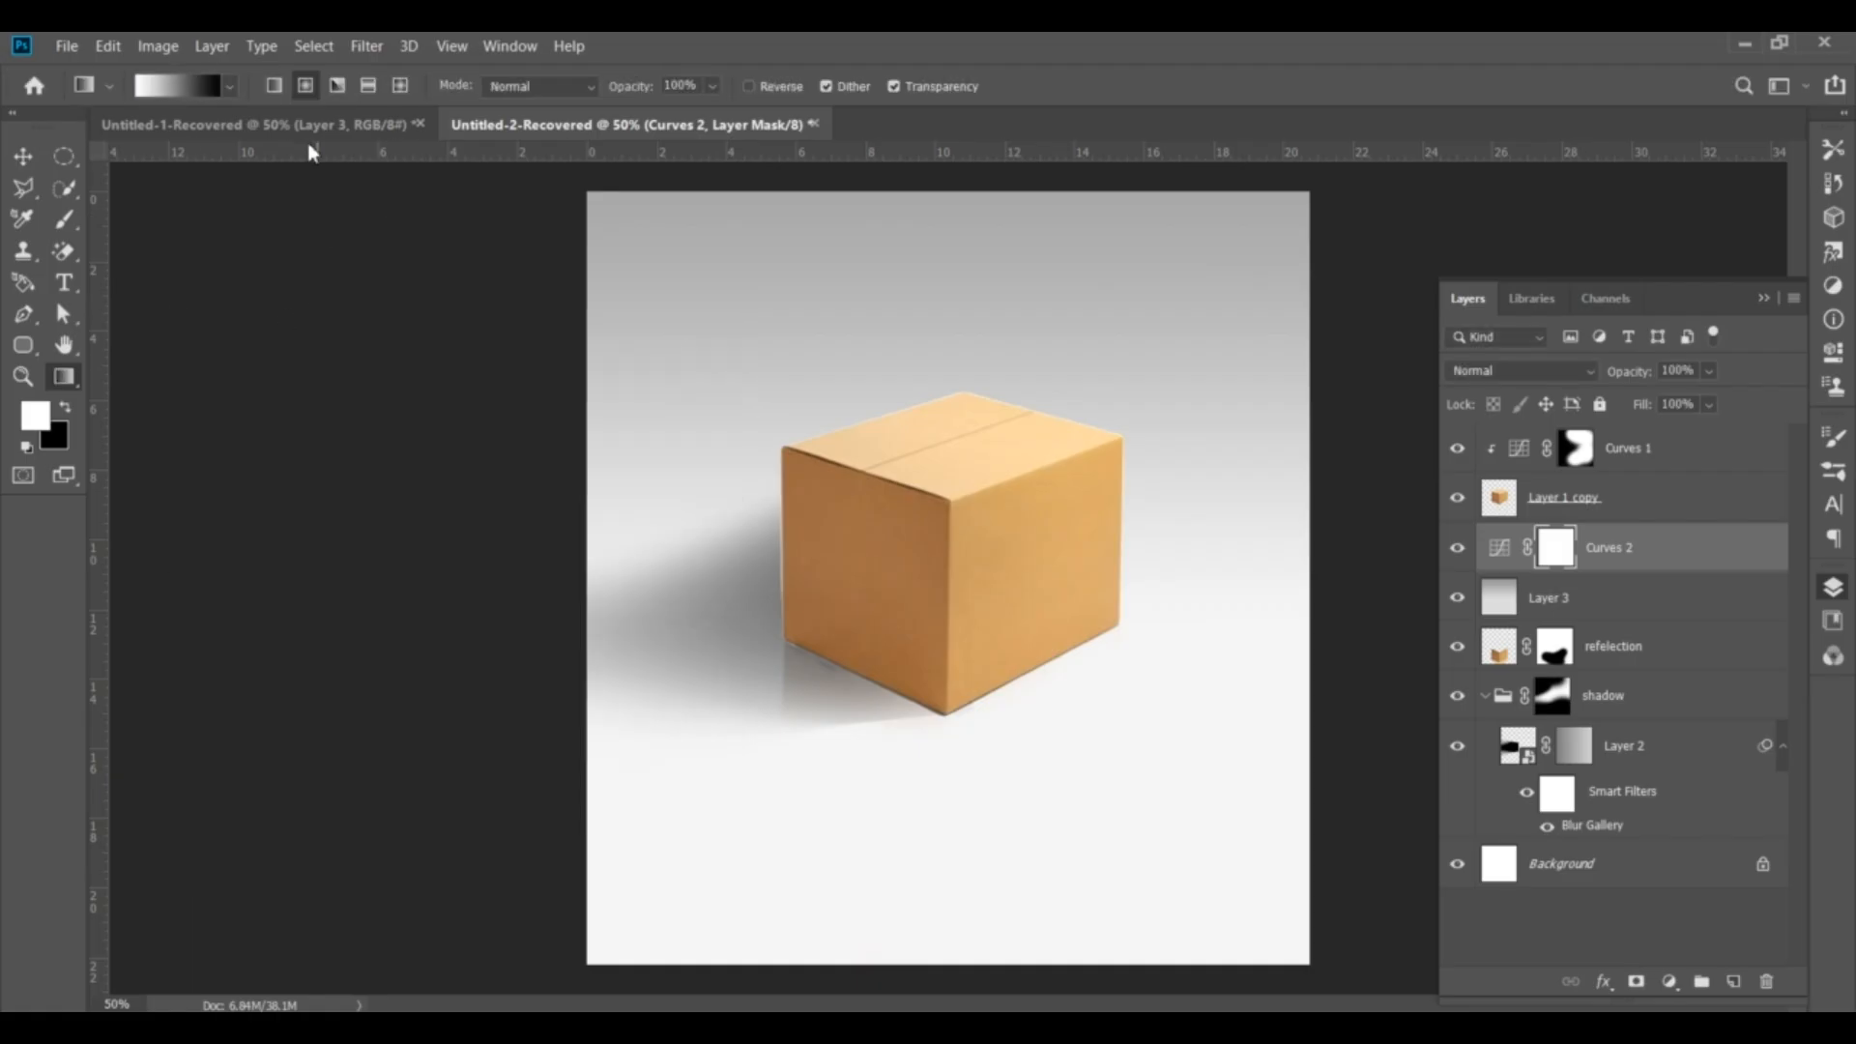
Fill the Curves 2 mask with a wide white-to-black radial gradient from just outside the canvas's right edge to well past its left edge
left_click(305, 86)
left_click_drag(1384, 587, 767, 581)
scroll(912, 549, "down", 1)
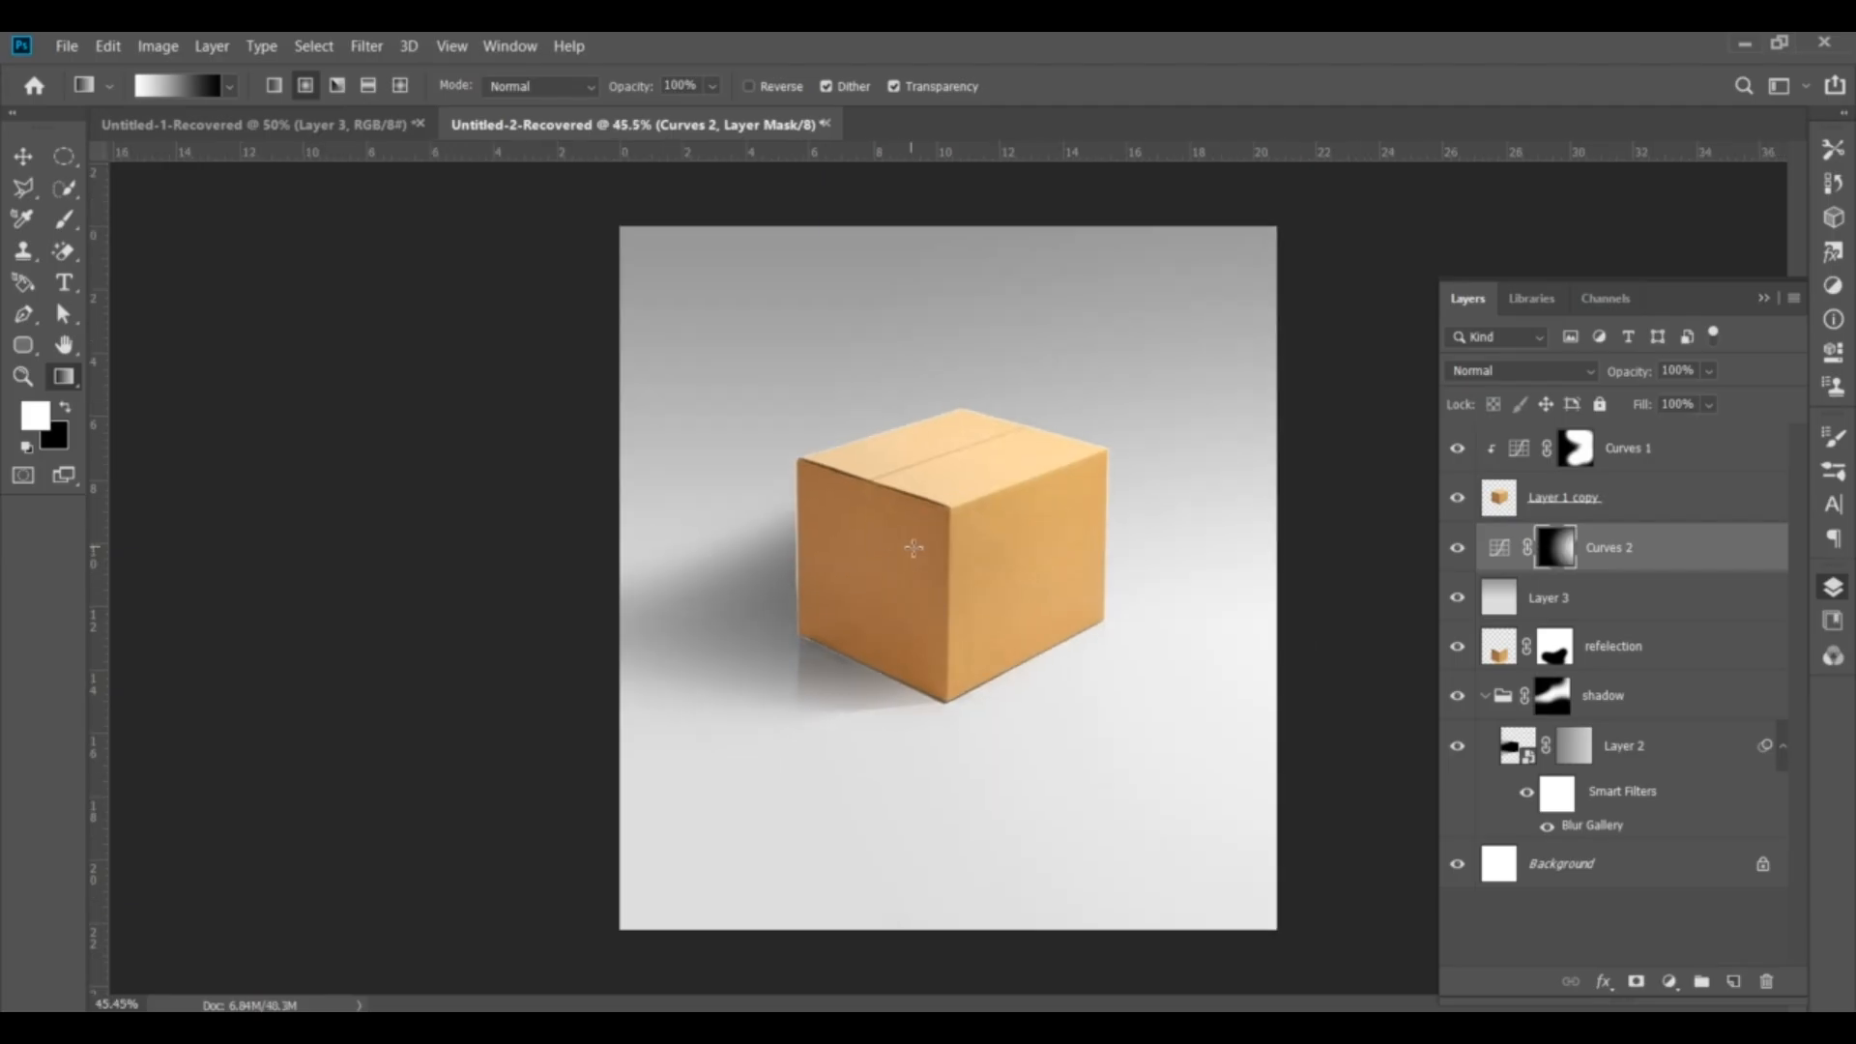
left_click_drag(1338, 596, 485, 592)
left_click_drag(1292, 525, 385, 514)
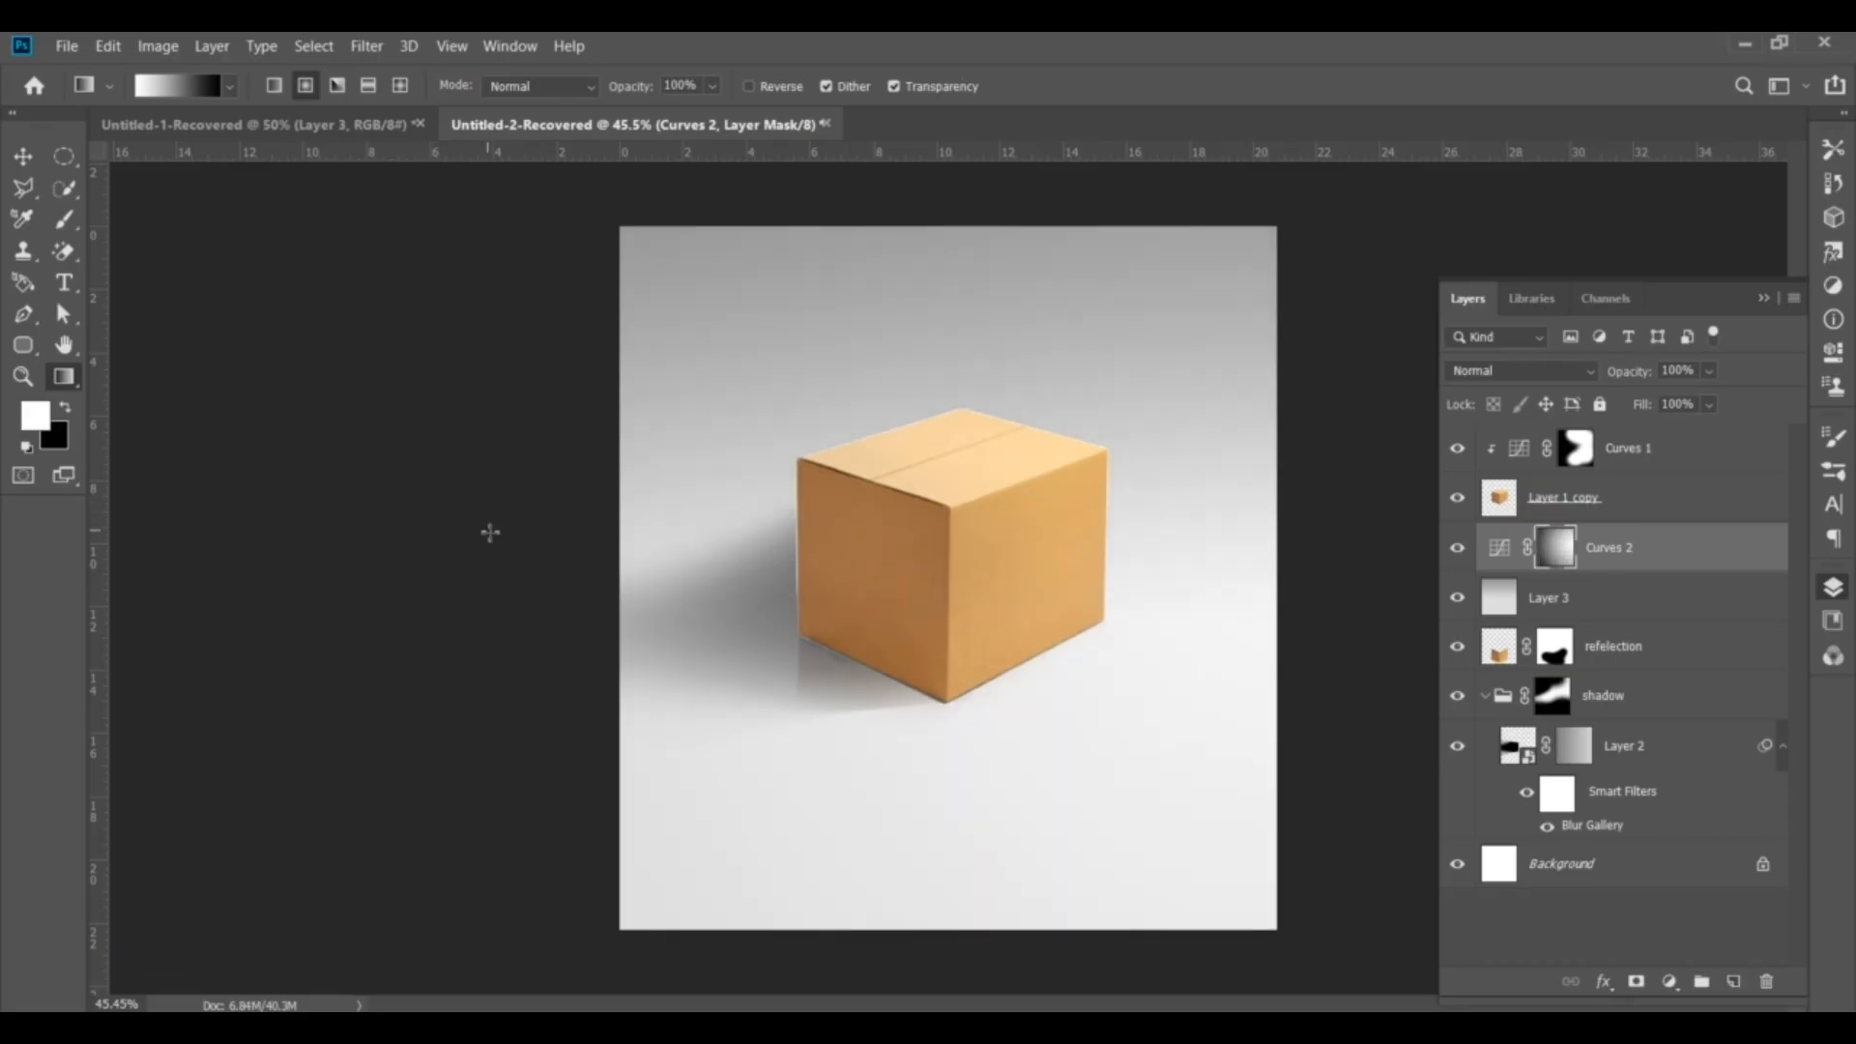
scroll(904, 583, "down", 1)
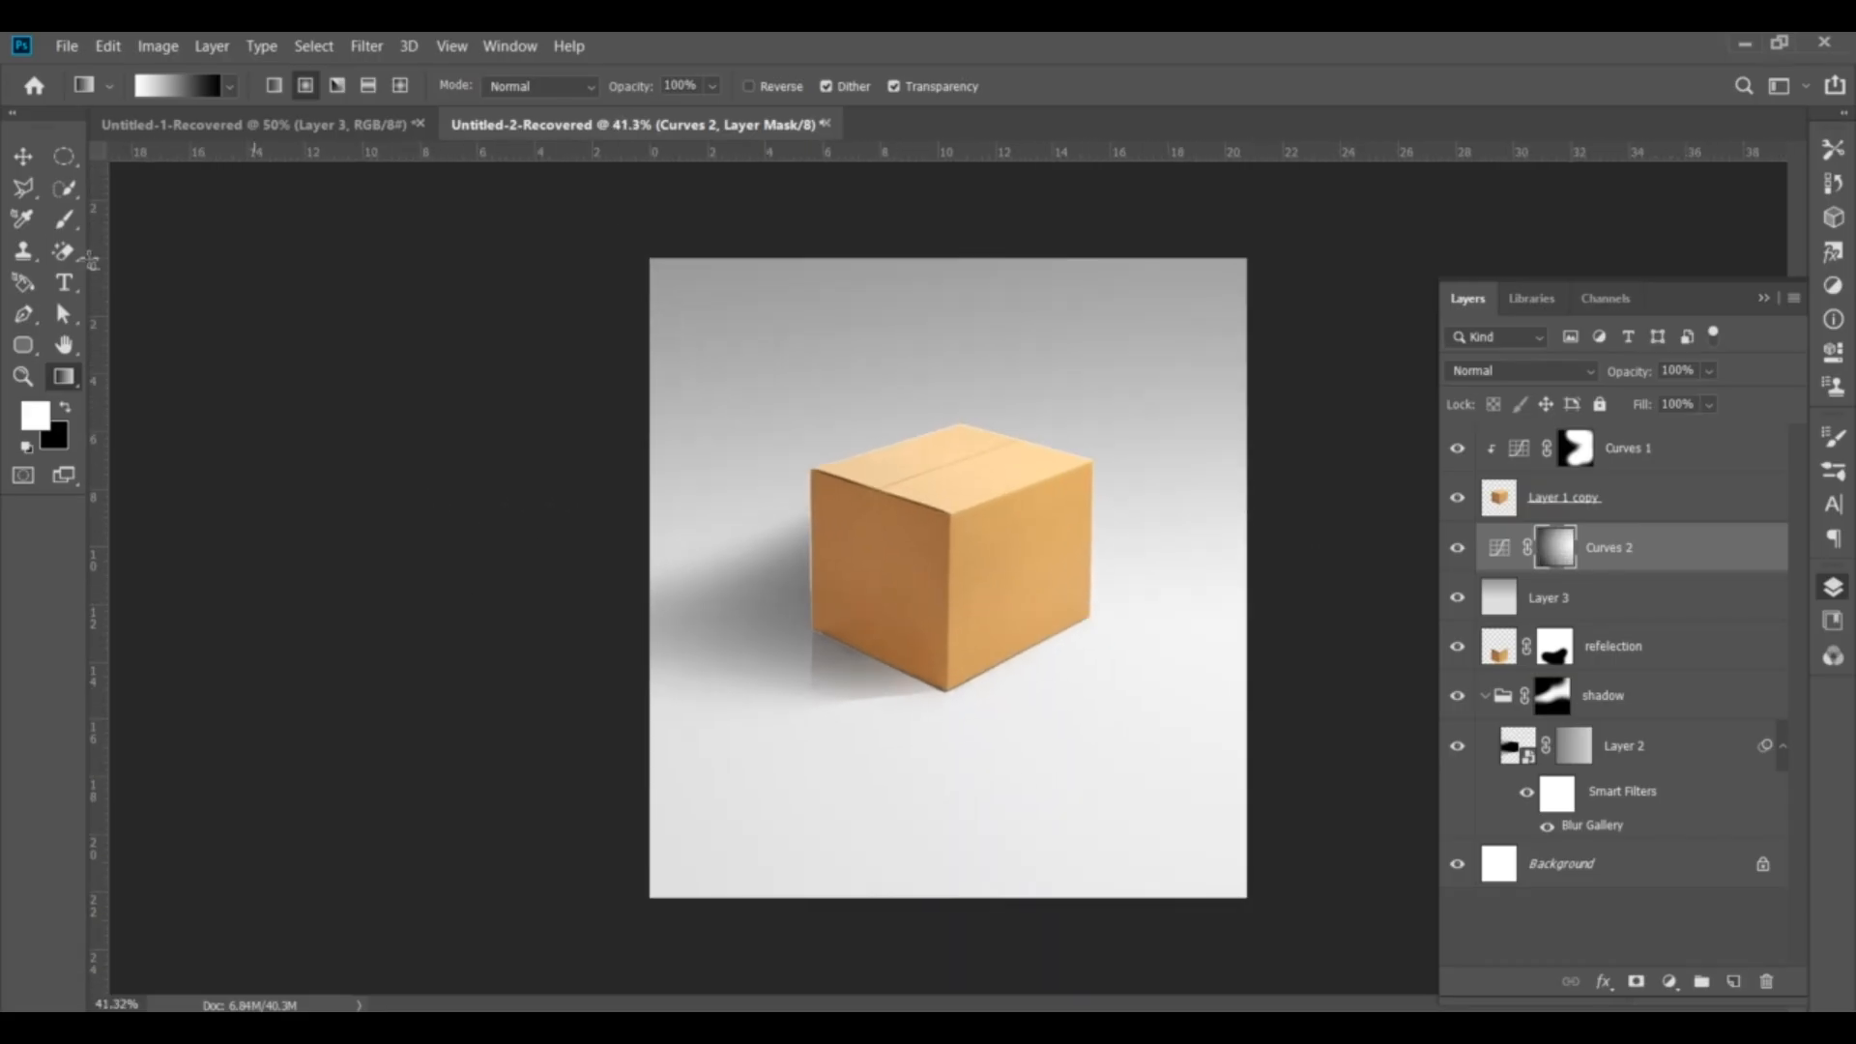